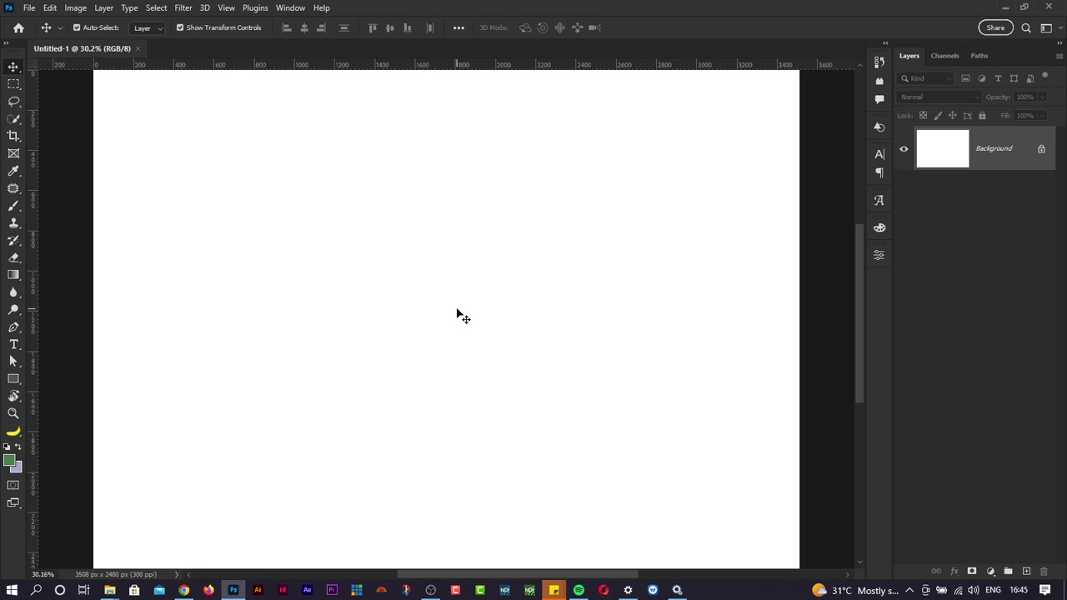
Place pexels-rodnae-productions-7005766.jpg from the pictures folder into the blank document at its default size
click(13, 121)
right_click(13, 121)
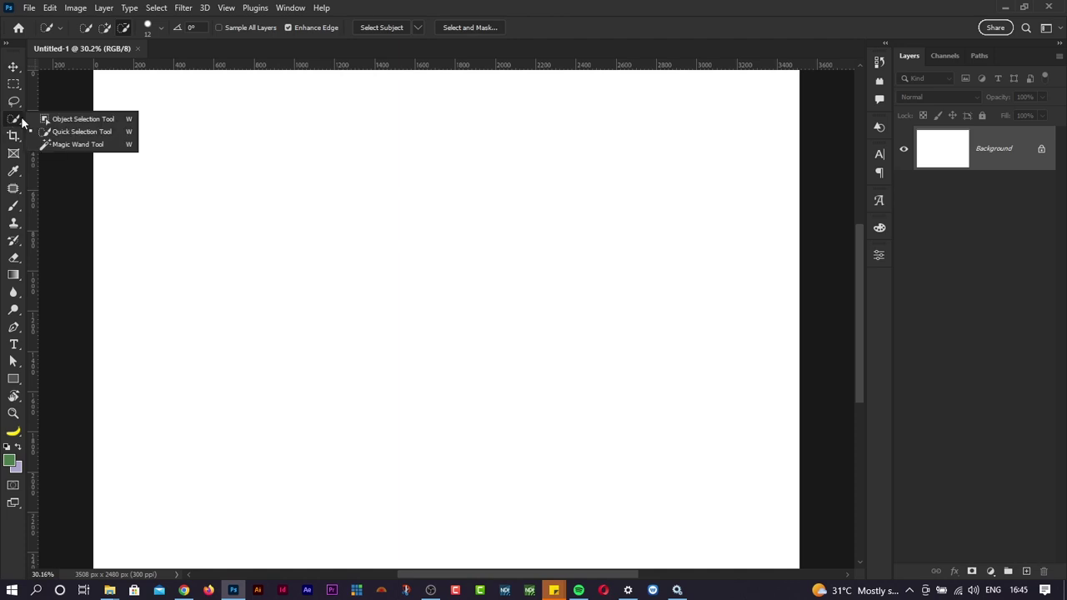
key(alt+Tab)
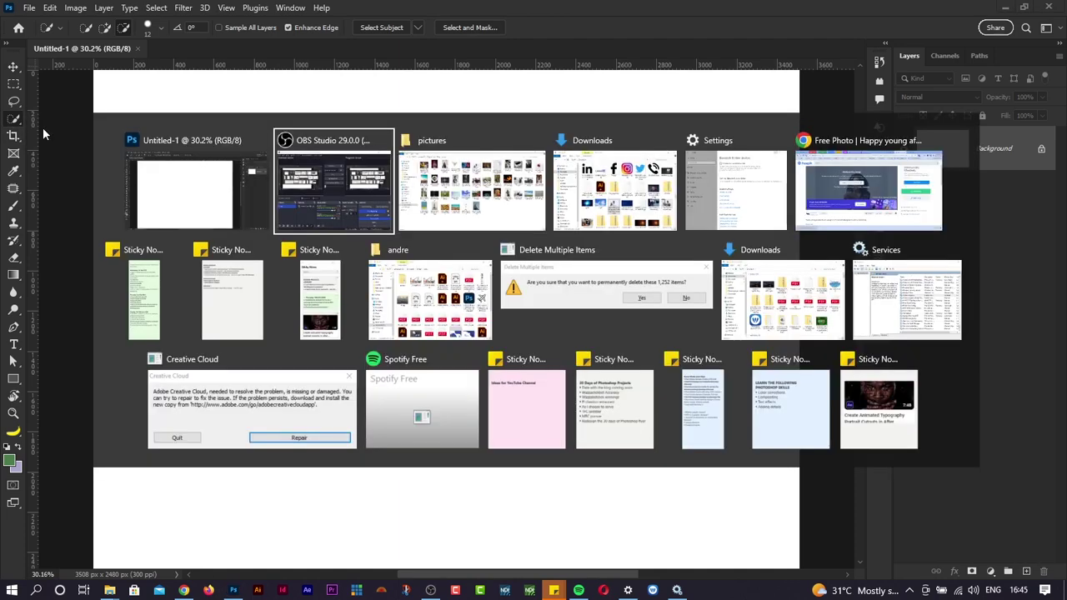
key(alt+Tab)
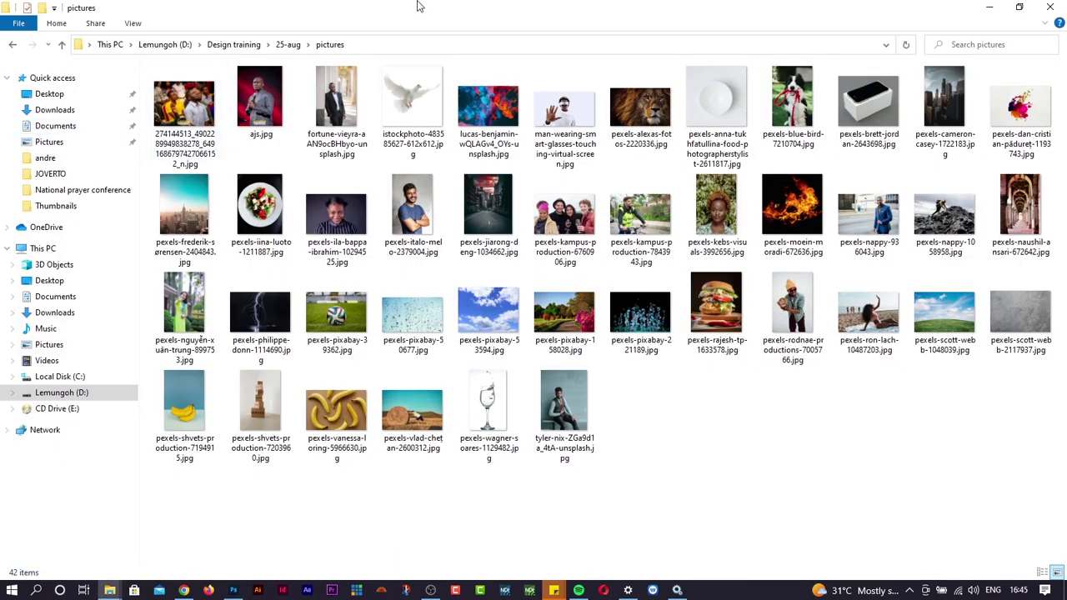
drag(472, 9, 699, 81)
scroll(793, 387, down, 3)
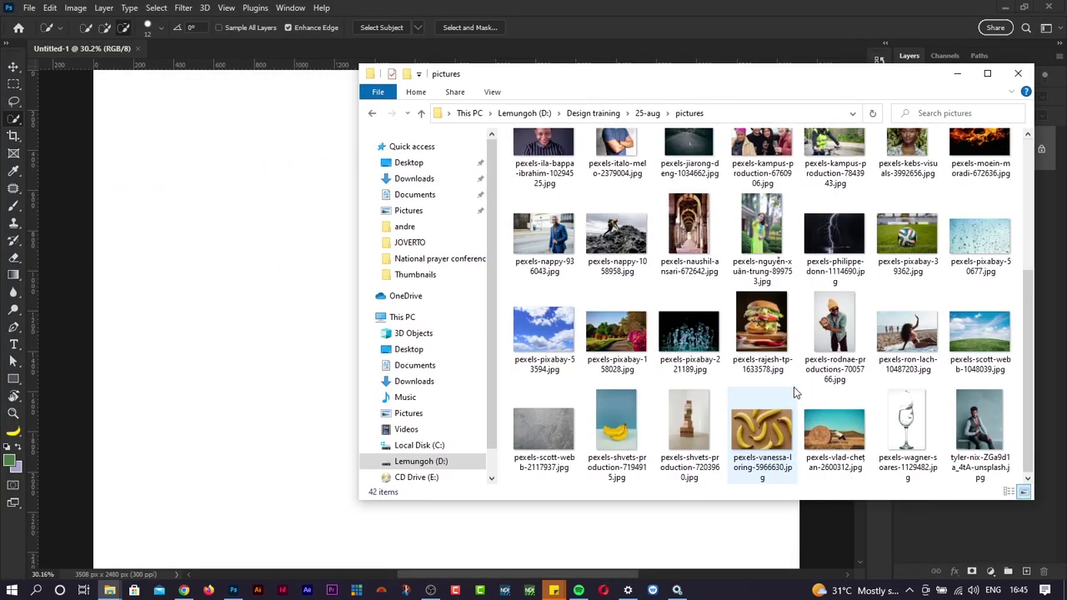
drag(833, 325, 248, 369)
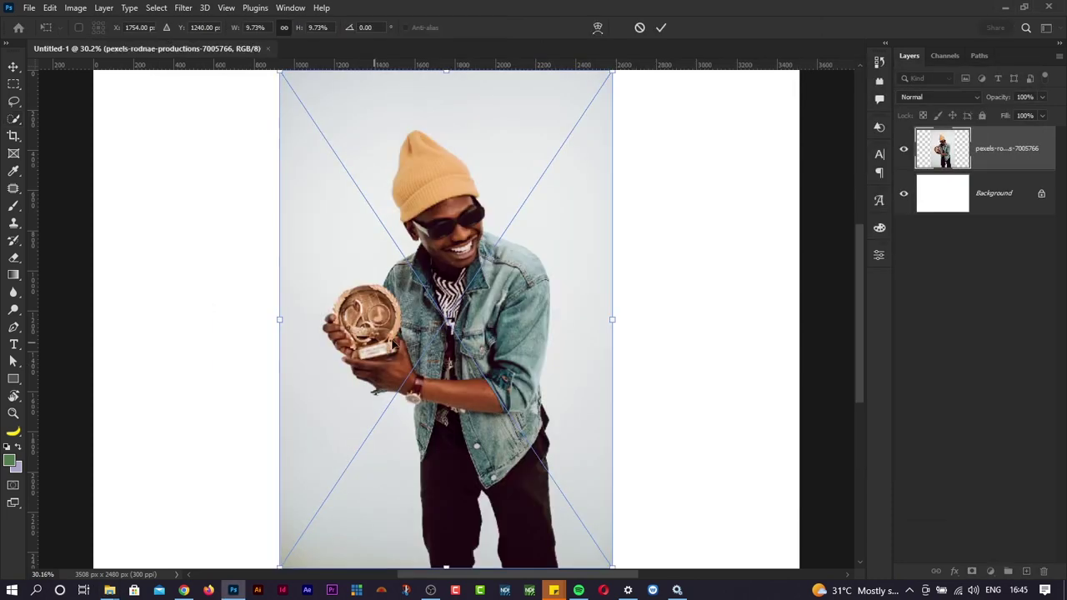
click(661, 27)
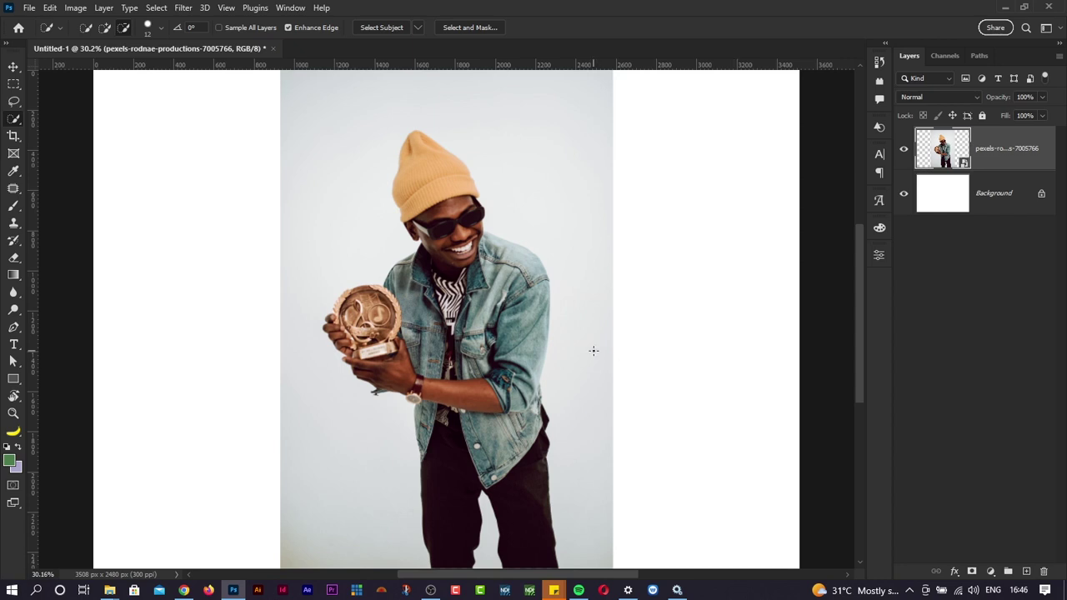
Add a layer mask to the photo layer and ready the Brush with black as the foreground colour
key(v)
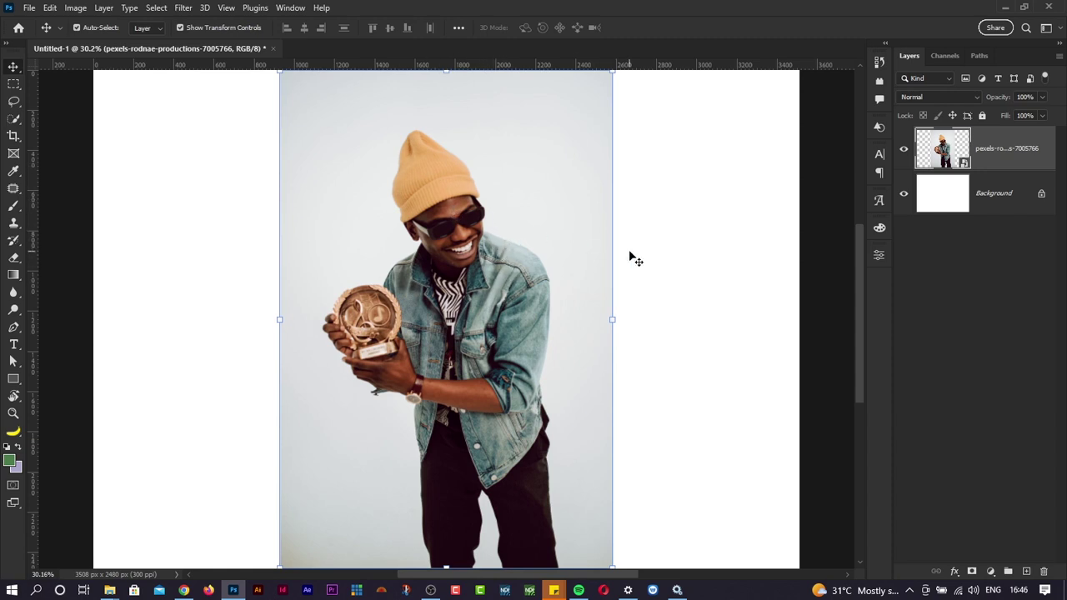
click(658, 270)
click(525, 236)
click(971, 572)
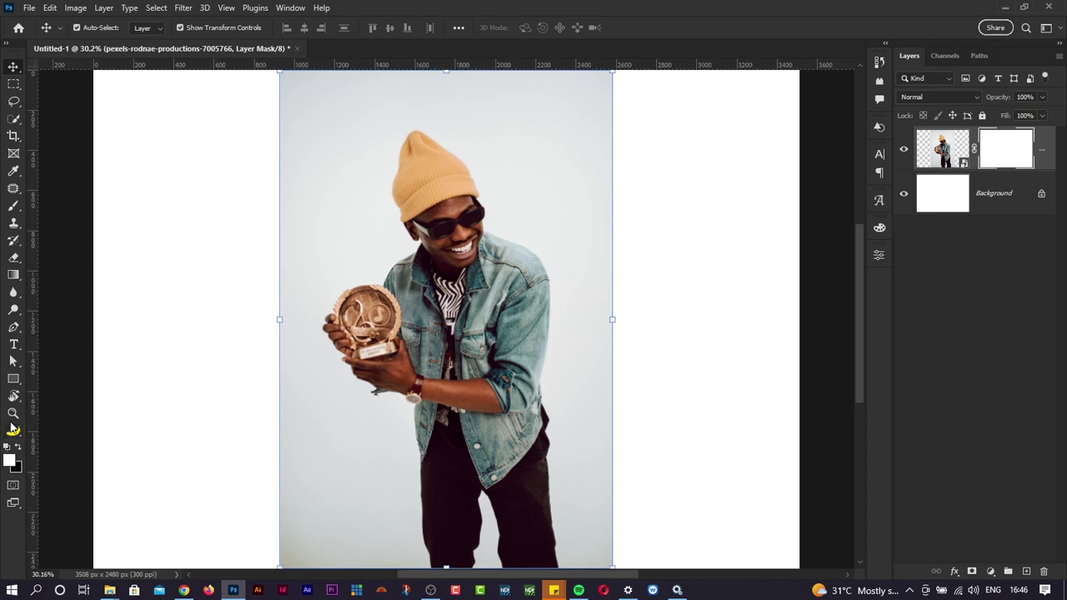
key(b)
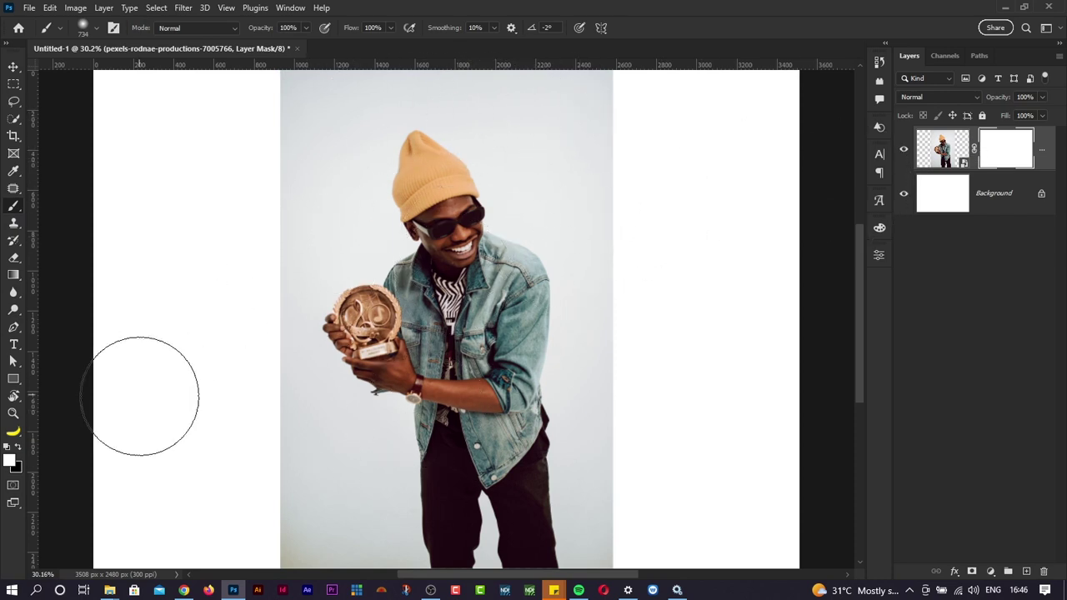
click(19, 450)
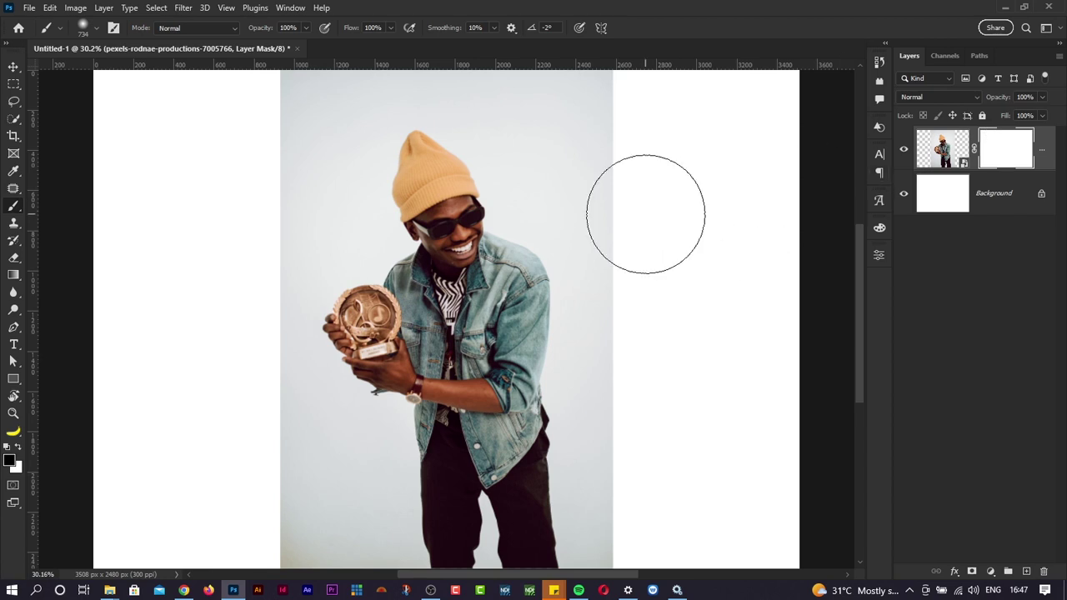
Reduce the brush size to 117 px and dab black on the mask over the backdrop near the photo's upper right edge
drag(571, 163, 543, 168)
right_click(544, 173)
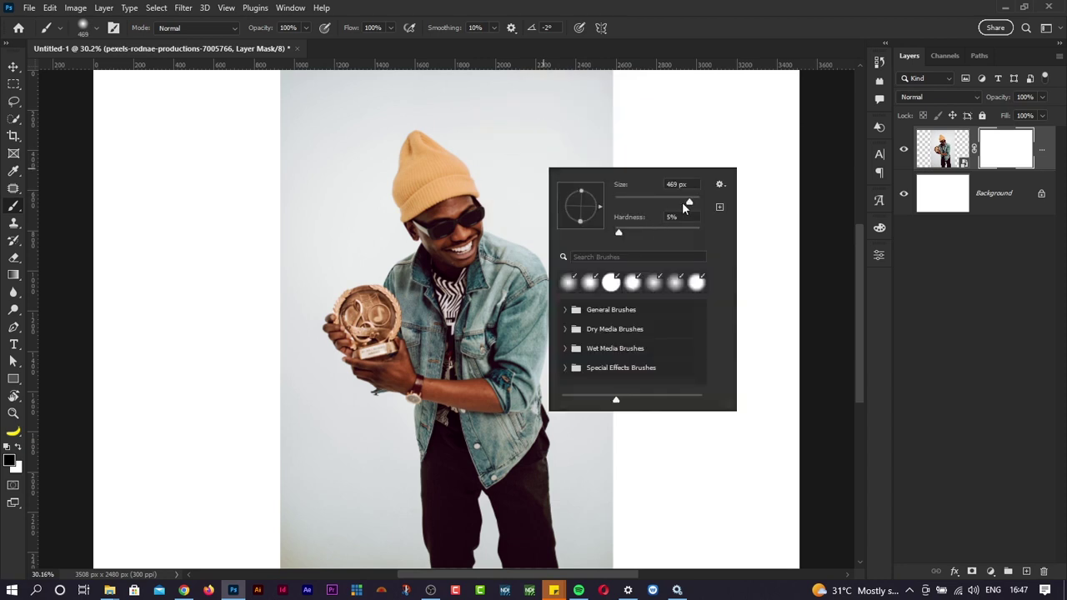
drag(684, 202, 660, 202)
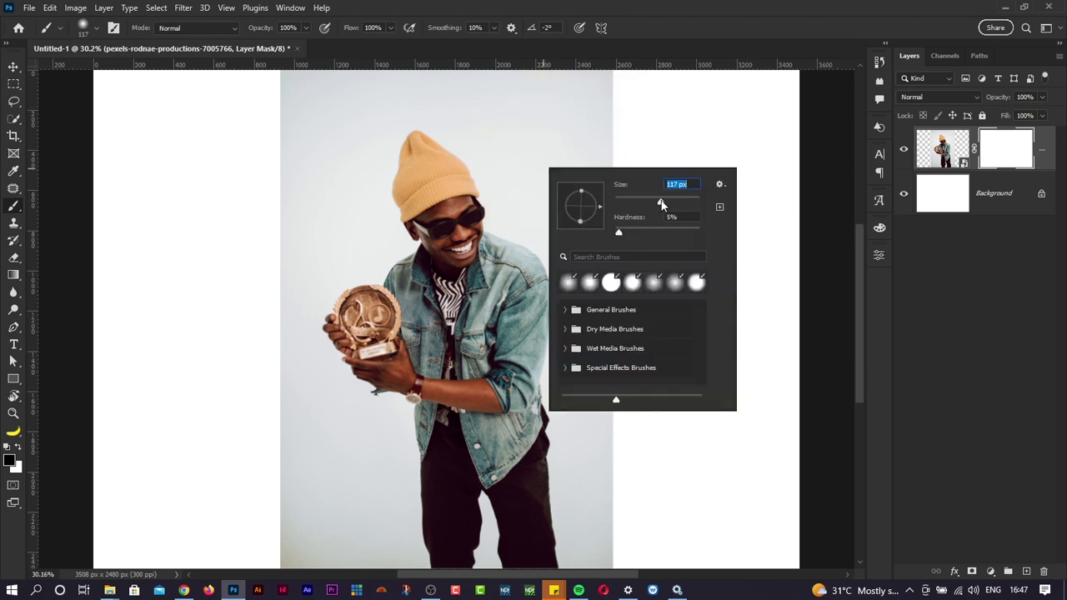
click(592, 146)
right_click(592, 147)
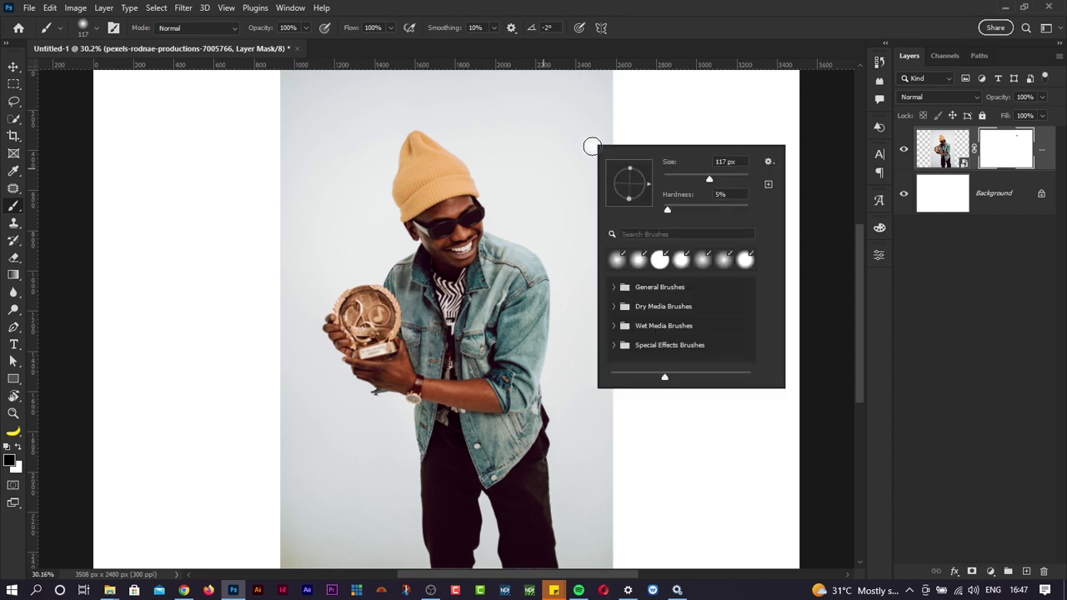
click(592, 147)
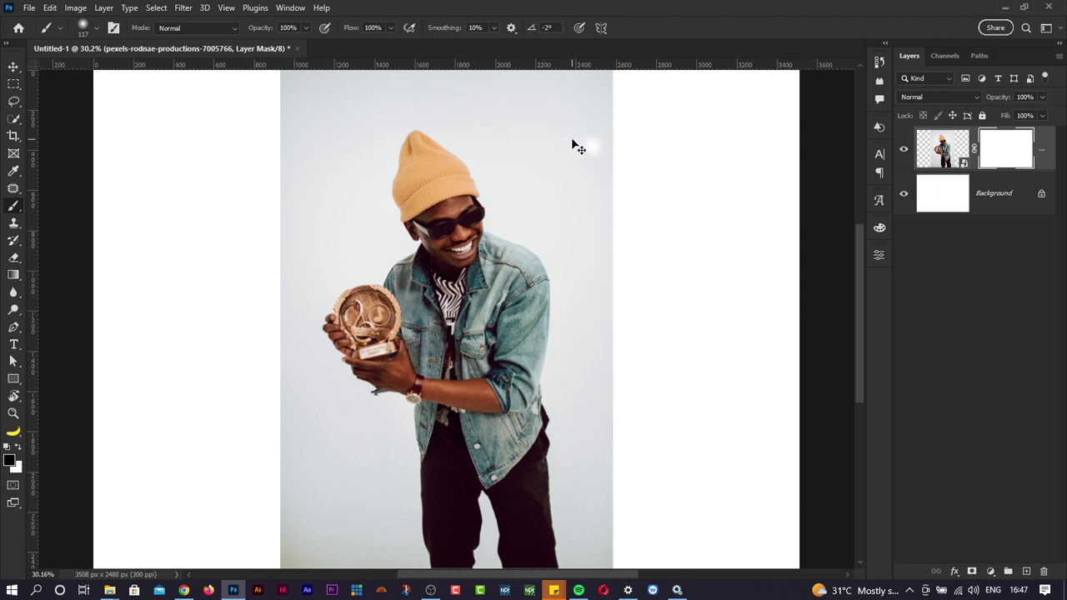
Set the mask brush to a size of 291 px and a hardness of 27%
right_click(573, 140)
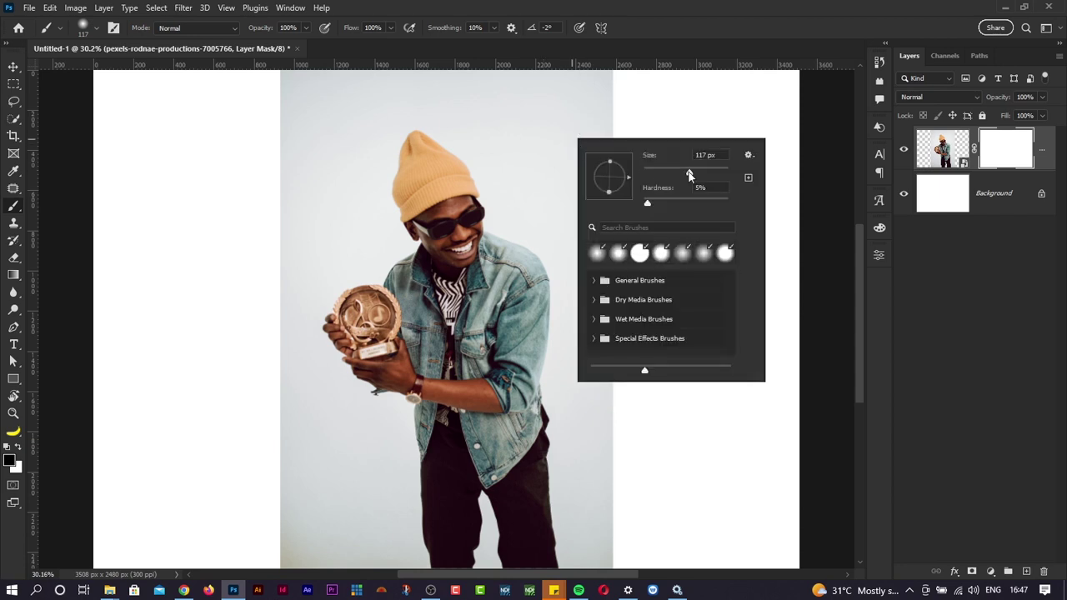
mouse_move(689, 174)
mouse_down()
mouse_move(672, 174)
mouse_move(711, 173)
mouse_up()
drag(649, 201, 670, 204)
click(669, 7)
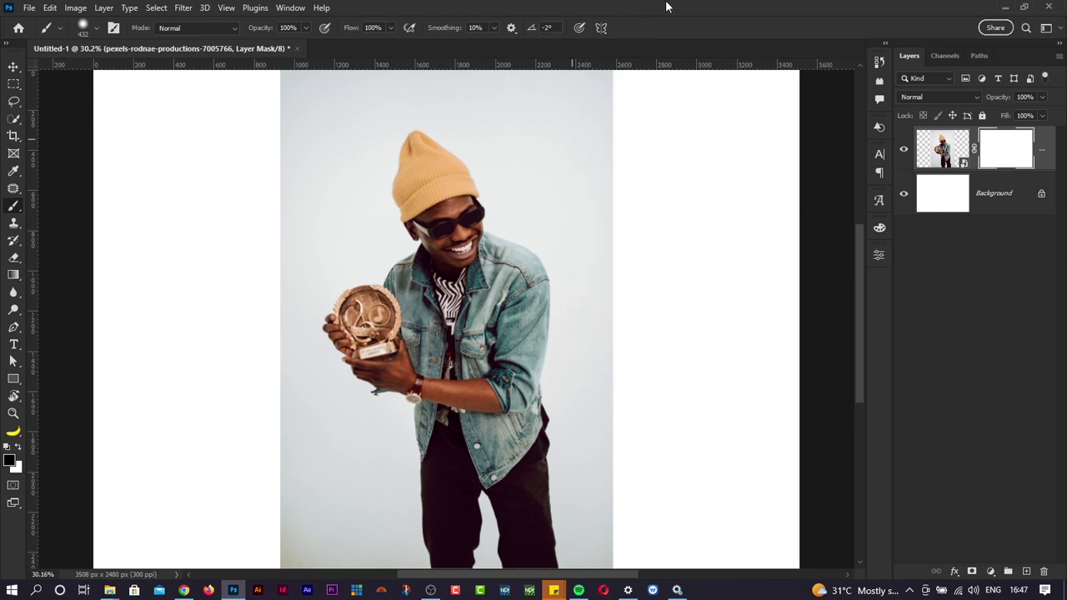
click(97, 32)
mouse_move(143, 68)
mouse_down()
mouse_move(125, 70)
mouse_move(115, 103)
mouse_move(97, 103)
mouse_up()
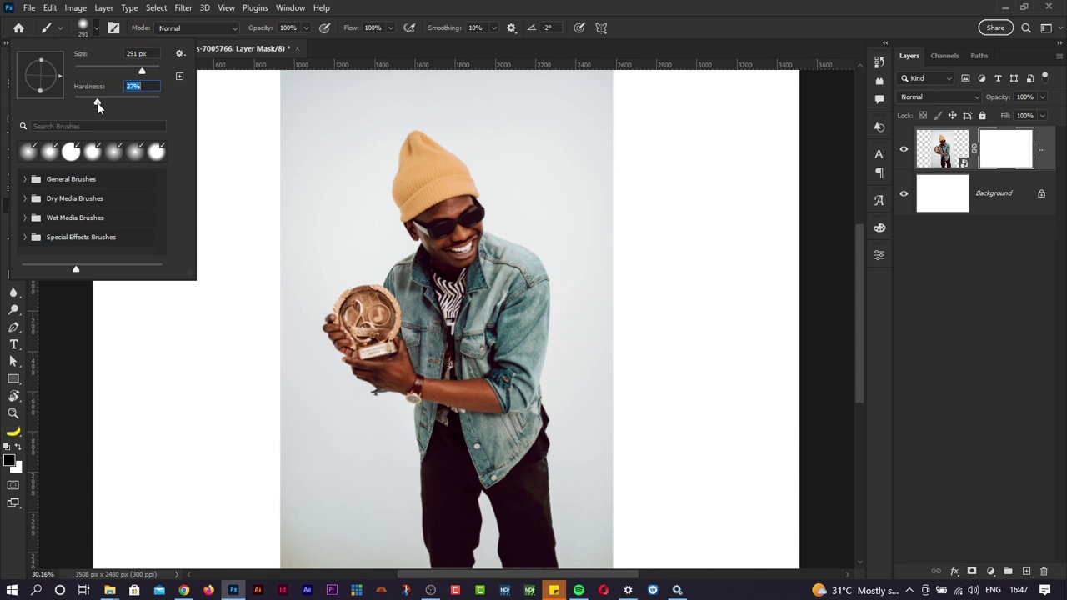
click(665, 14)
Hide the backdrop along the photo's right edge by painting on the layer mask with black
mouse_move(603, 138)
mouse_down()
mouse_move(609, 211)
mouse_move(614, 98)
mouse_move(608, 150)
mouse_move(612, 112)
mouse_move(593, 149)
mouse_move(597, 103)
mouse_up()
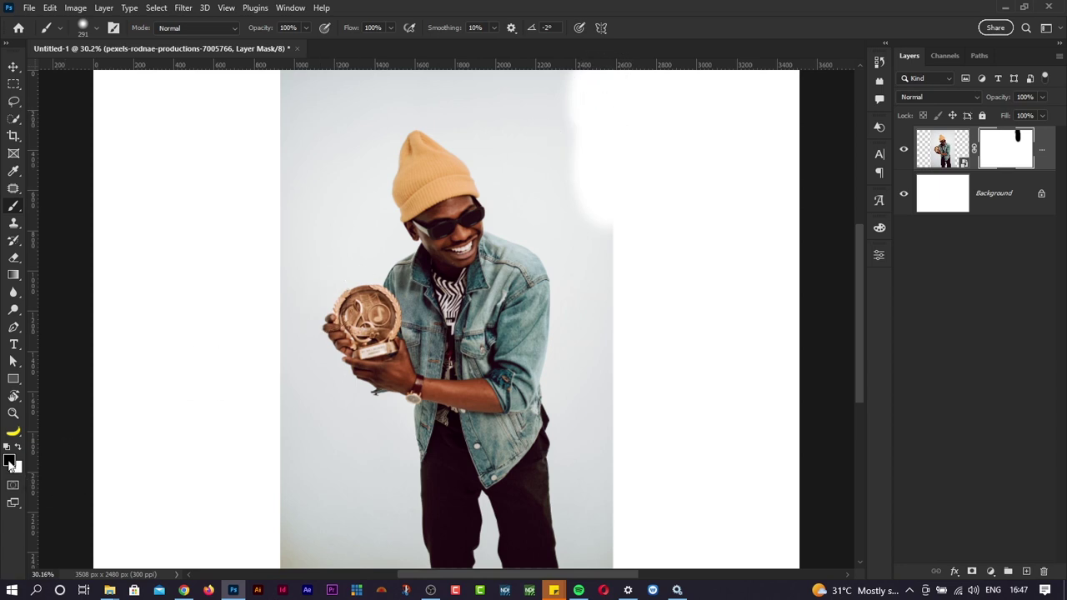
key(x)
mouse_move(581, 174)
mouse_down()
mouse_move(549, 164)
mouse_move(565, 80)
mouse_move(527, 85)
mouse_move(544, 133)
mouse_move(570, 100)
mouse_move(565, 85)
mouse_move(579, 96)
mouse_move(601, 140)
mouse_move(538, 102)
mouse_move(550, 145)
mouse_move(617, 253)
mouse_move(616, 156)
mouse_move(612, 216)
mouse_up()
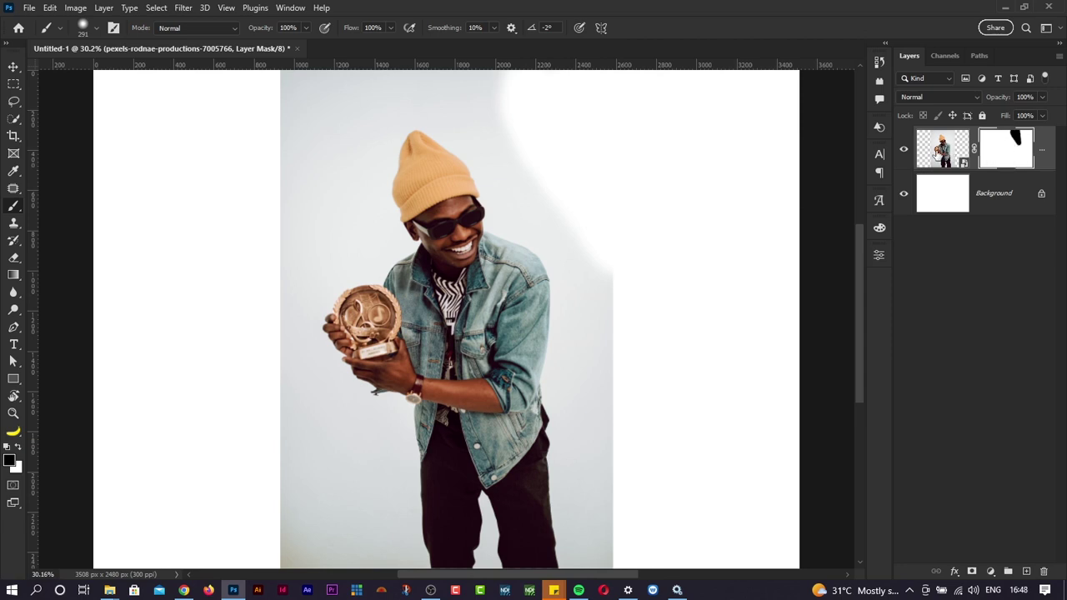
click(940, 150)
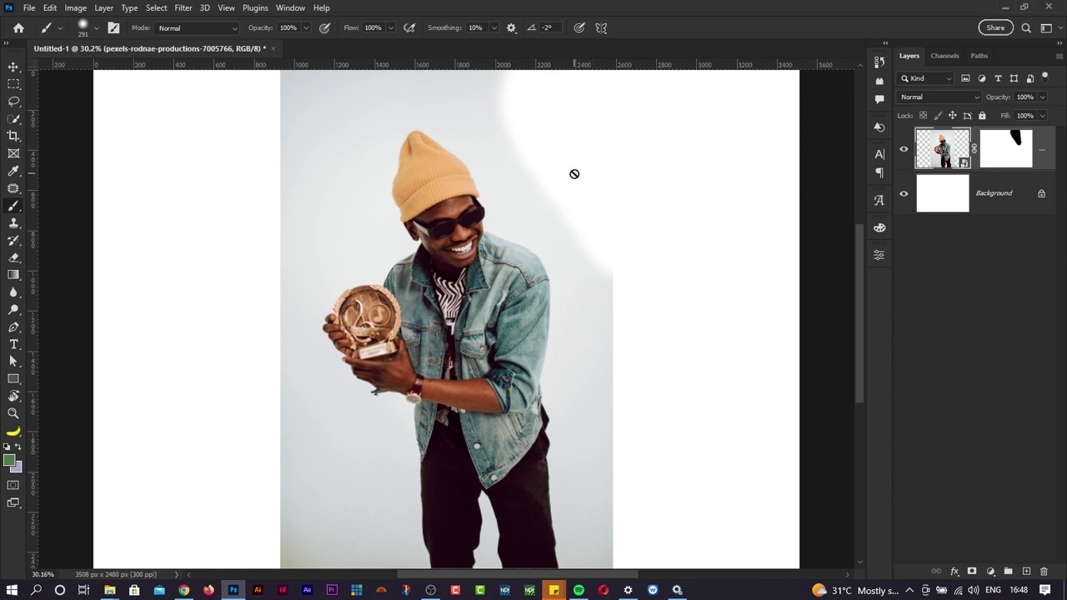
click(1001, 155)
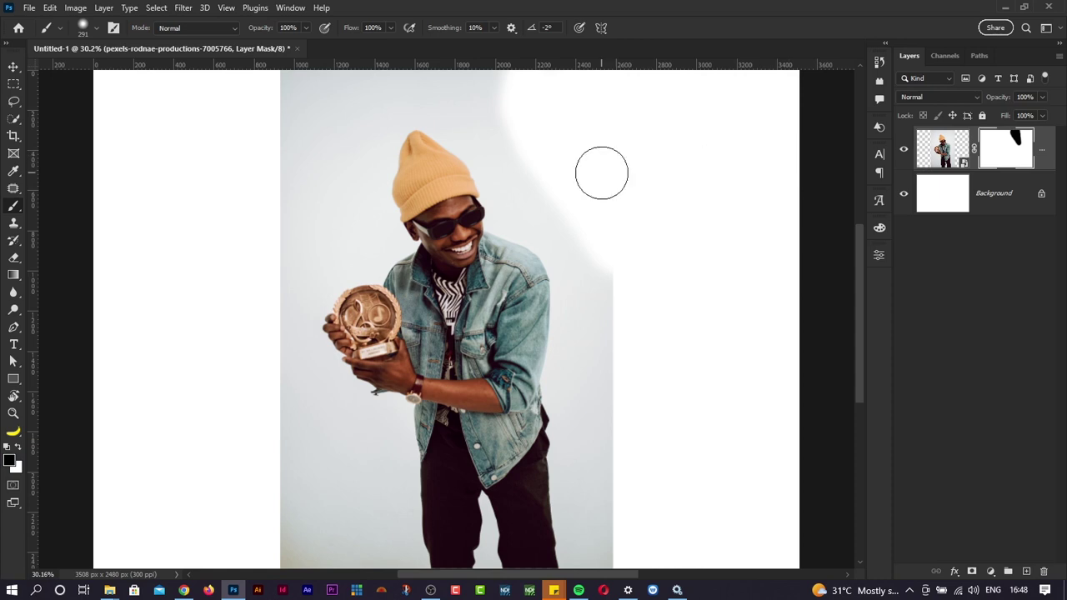
mouse_move(596, 122)
mouse_down()
mouse_move(597, 363)
mouse_move(617, 319)
mouse_up()
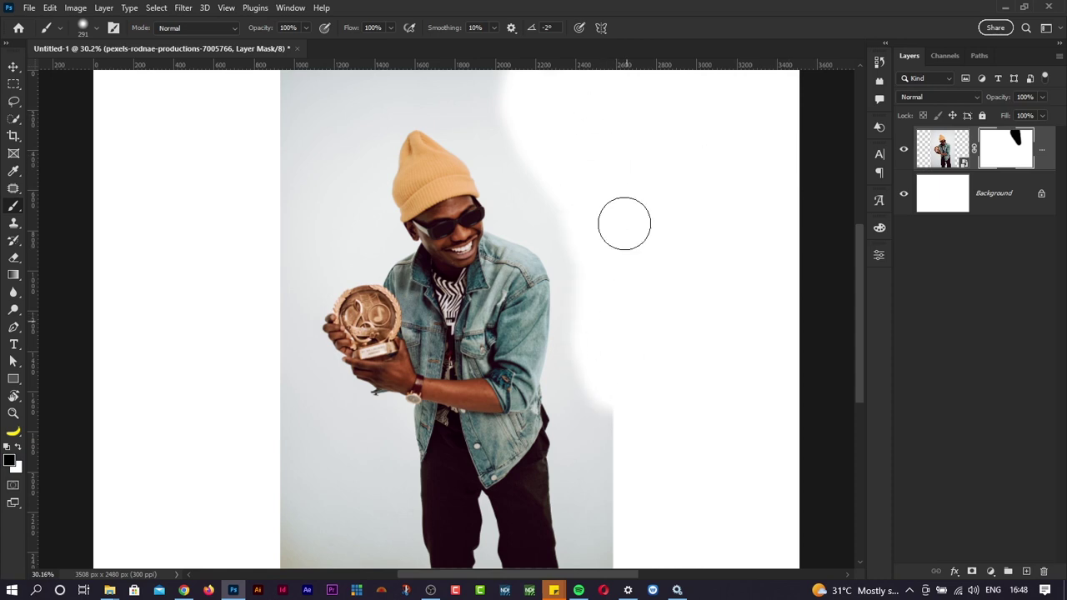
Restore the hidden backdrop along the photo's right edge by painting on the mask with white
click(19, 447)
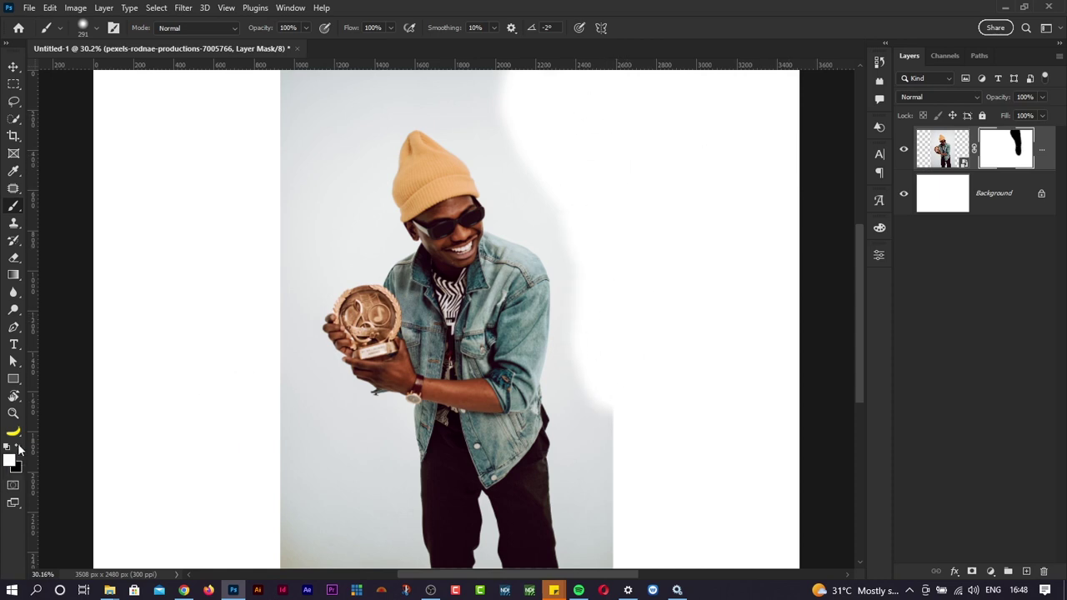
mouse_move(560, 245)
mouse_down()
mouse_move(527, 86)
mouse_move(587, 101)
mouse_move(609, 249)
mouse_move(649, 108)
mouse_move(609, 167)
mouse_move(586, 113)
mouse_move(537, 86)
mouse_move(462, 101)
mouse_move(583, 269)
mouse_move(585, 253)
mouse_move(586, 395)
mouse_move(603, 191)
mouse_move(599, 369)
mouse_up()
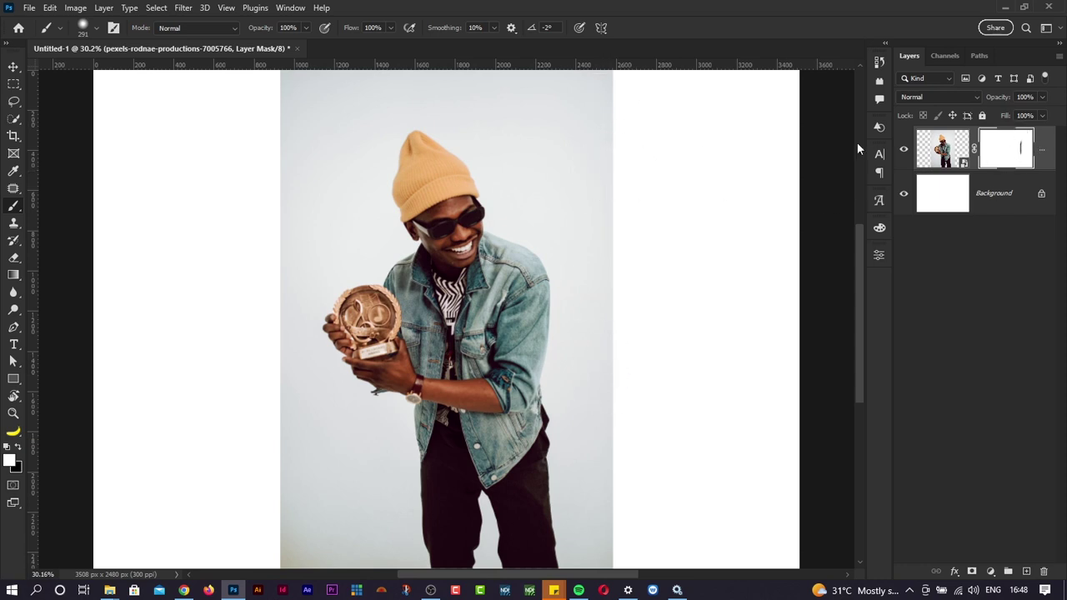
click(903, 191)
mouse_move(598, 100)
mouse_down()
mouse_move(609, 249)
mouse_move(706, 44)
mouse_move(658, 298)
mouse_move(722, 327)
mouse_up()
Paint slanted and vertical black strokes across the man on the mask with a 298 px brush, and delete the layer mask
right_click(658, 297)
key(x)
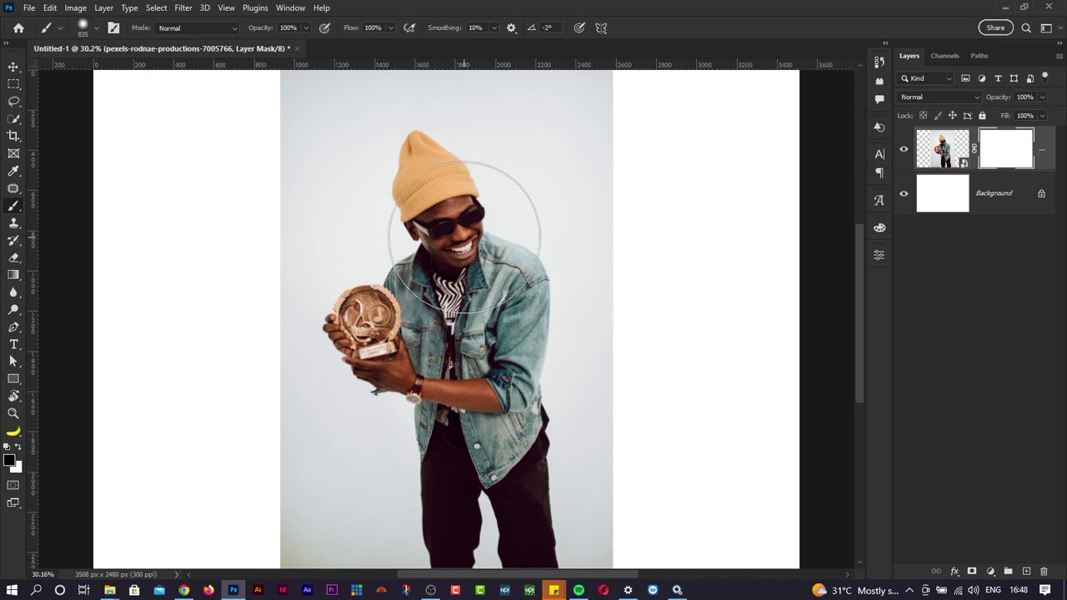
drag(536, 235, 475, 242)
drag(279, 369, 645, 310)
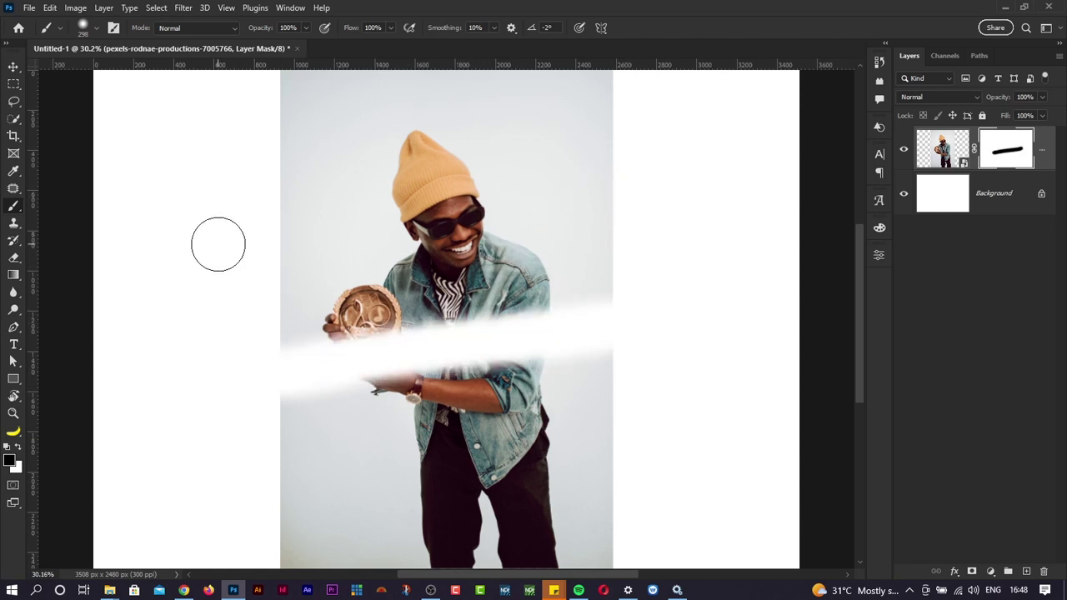
drag(216, 245, 757, 167)
drag(305, 493, 698, 421)
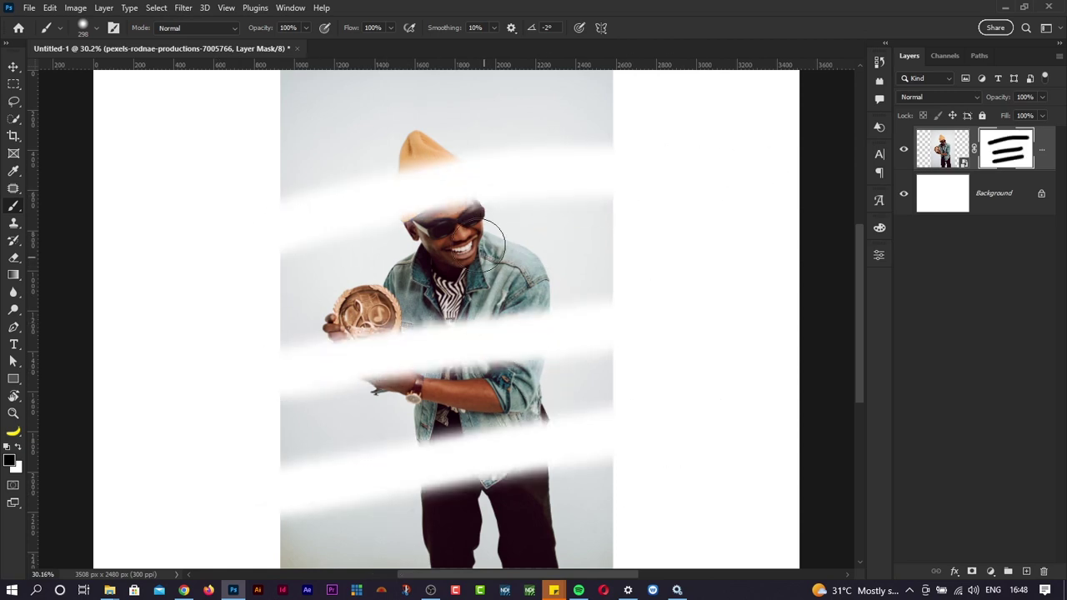
mouse_move(418, 70)
mouse_down()
mouse_move(453, 317)
mouse_move(444, 54)
mouse_up()
mouse_move(437, 134)
mouse_down()
mouse_move(454, 550)
mouse_move(467, 584)
mouse_up()
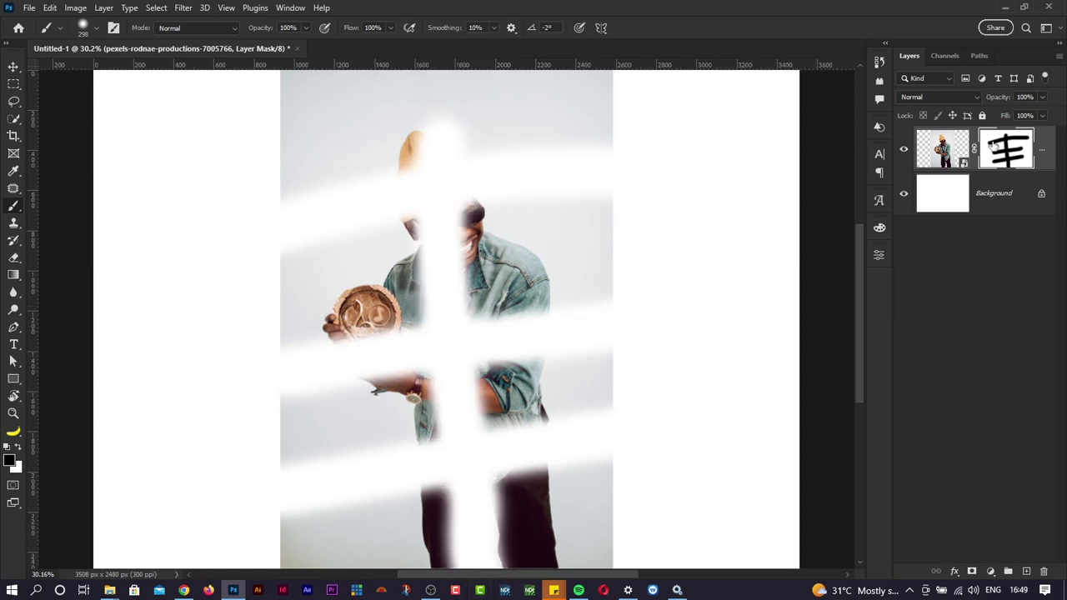
drag(1006, 153, 1044, 571)
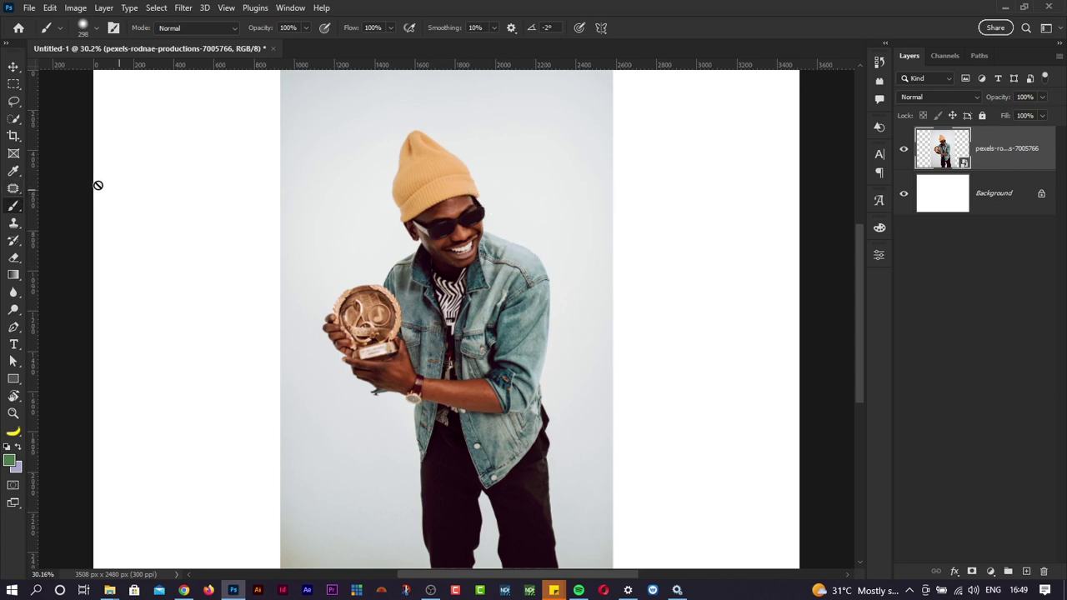
Select the man in the photo automatically with Select Subject of the Quick Selection tool
click(14, 122)
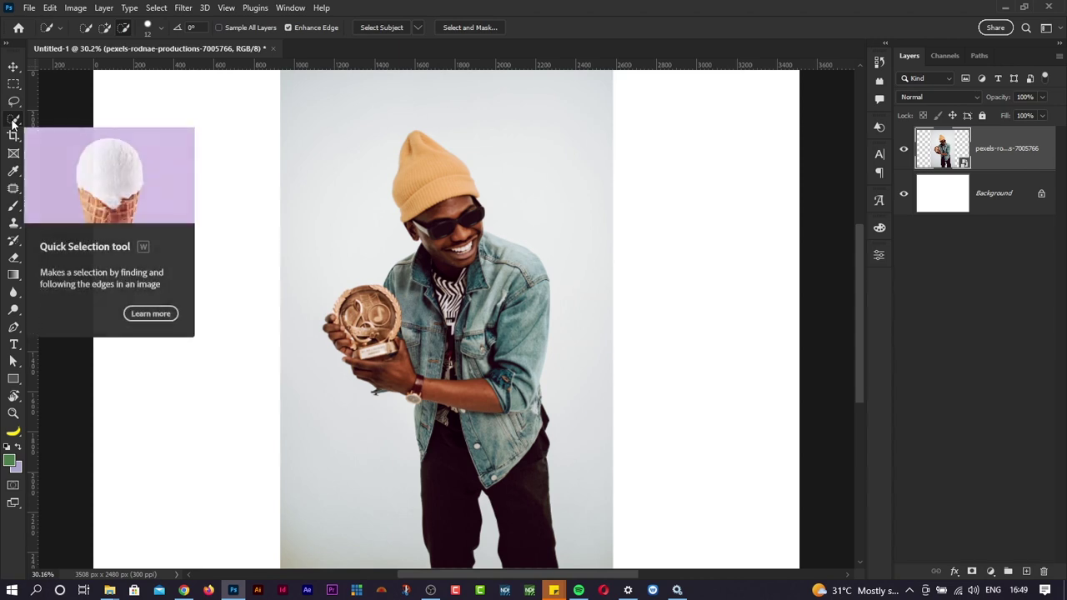
right_click(14, 122)
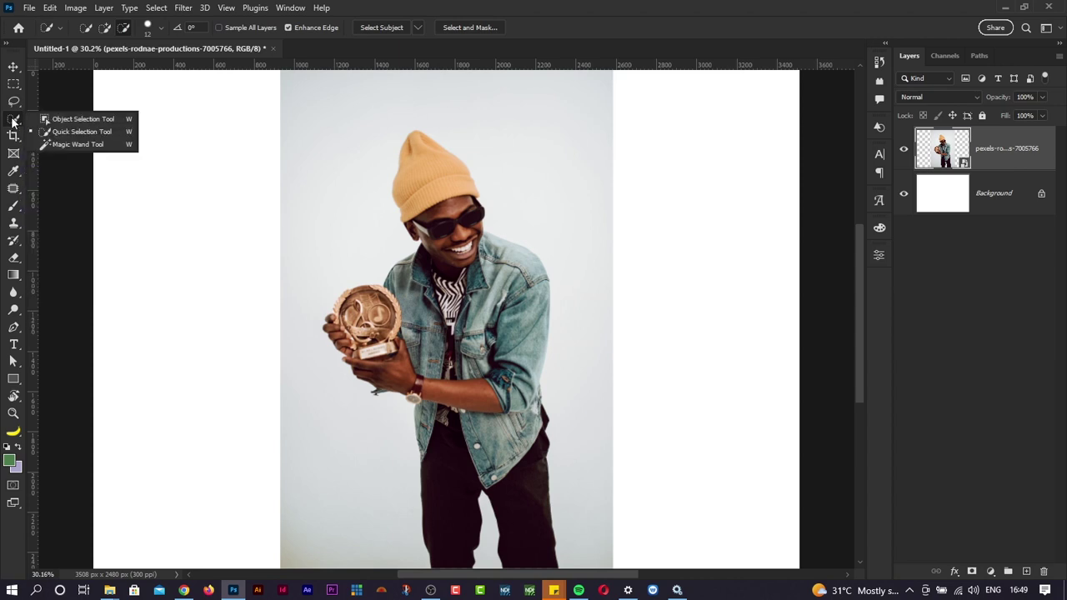
click(75, 132)
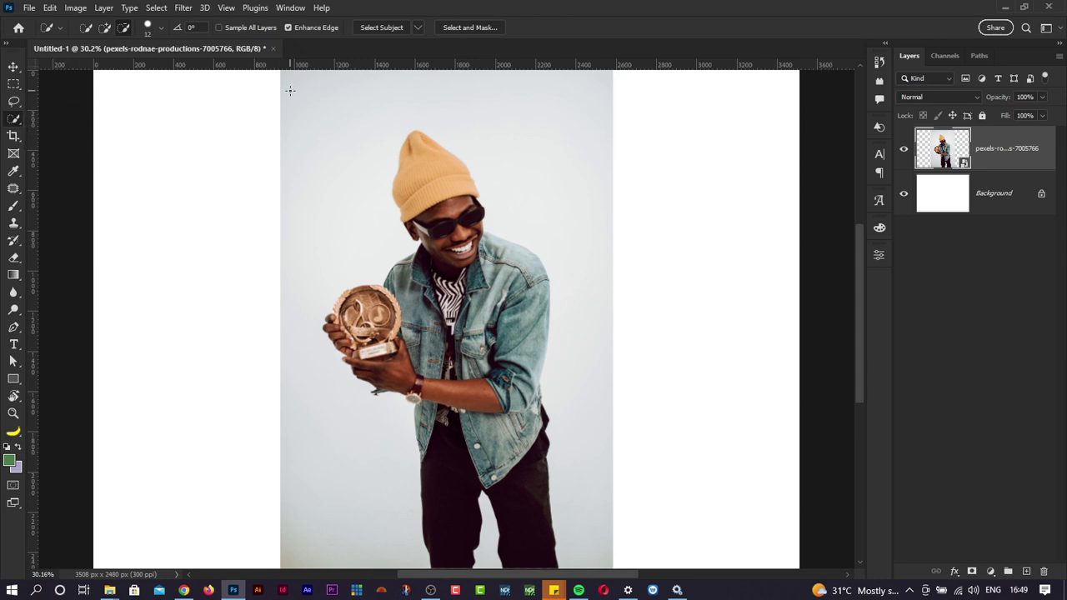
click(375, 28)
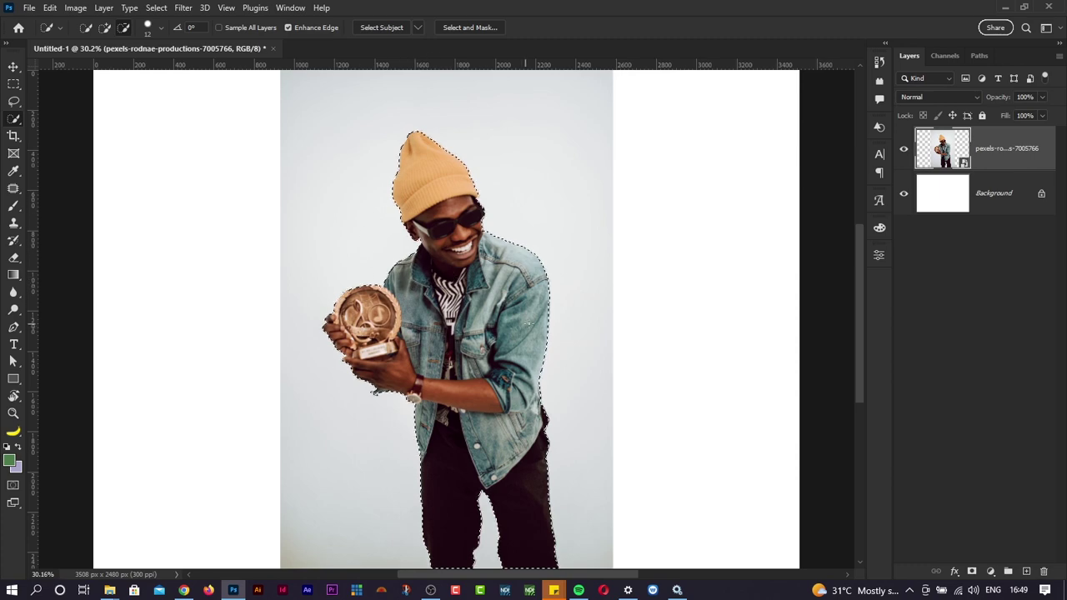
key(ctrl+plus)
key(ctrl+plus)
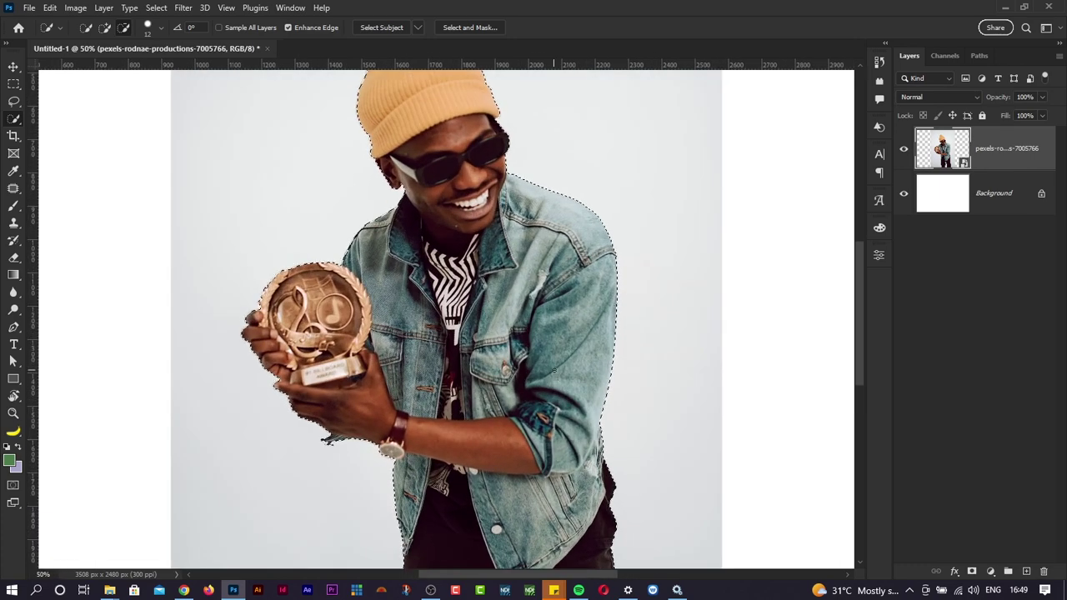
scroll(542, 268, down, 2)
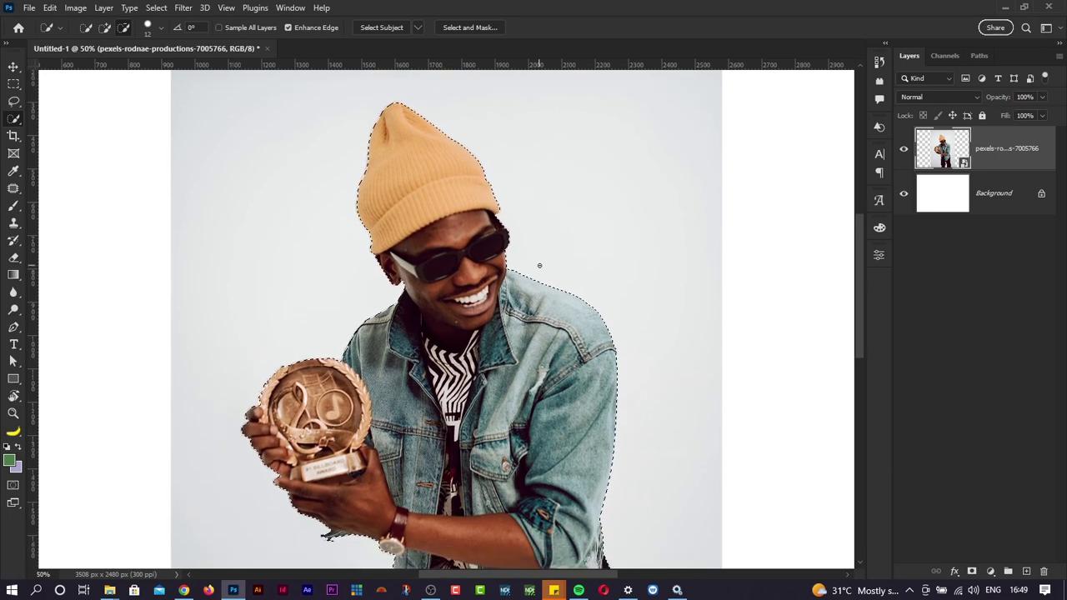
Examine the selection outline up close around the man's hat, face, trophy, jacket and trousers
key(ctrl+plus)
key(ctrl+plus)
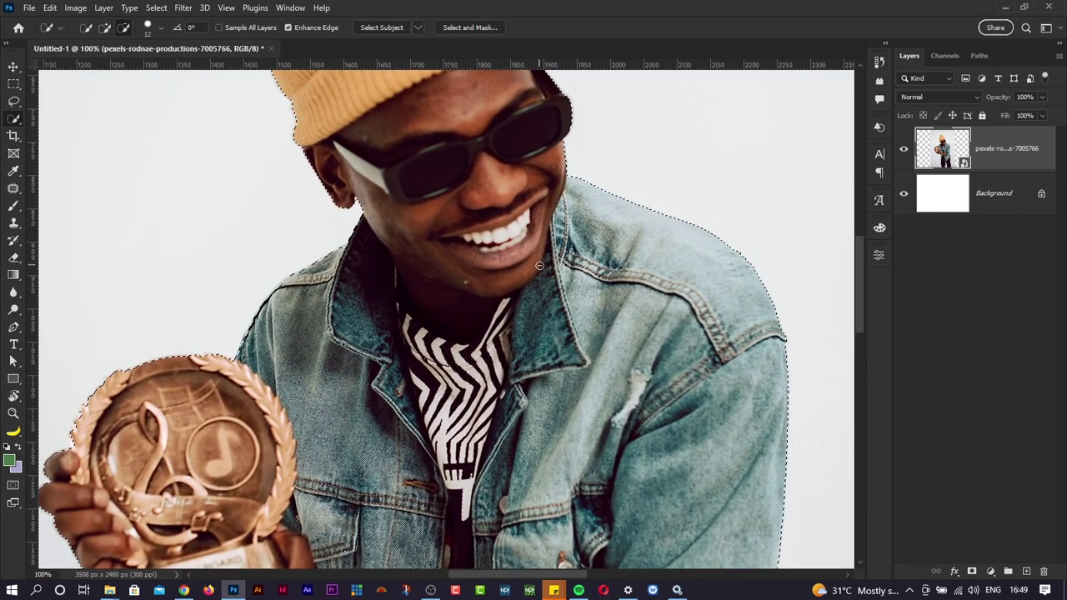
scroll(512, 202, up, 4)
scroll(512, 202, up, 3)
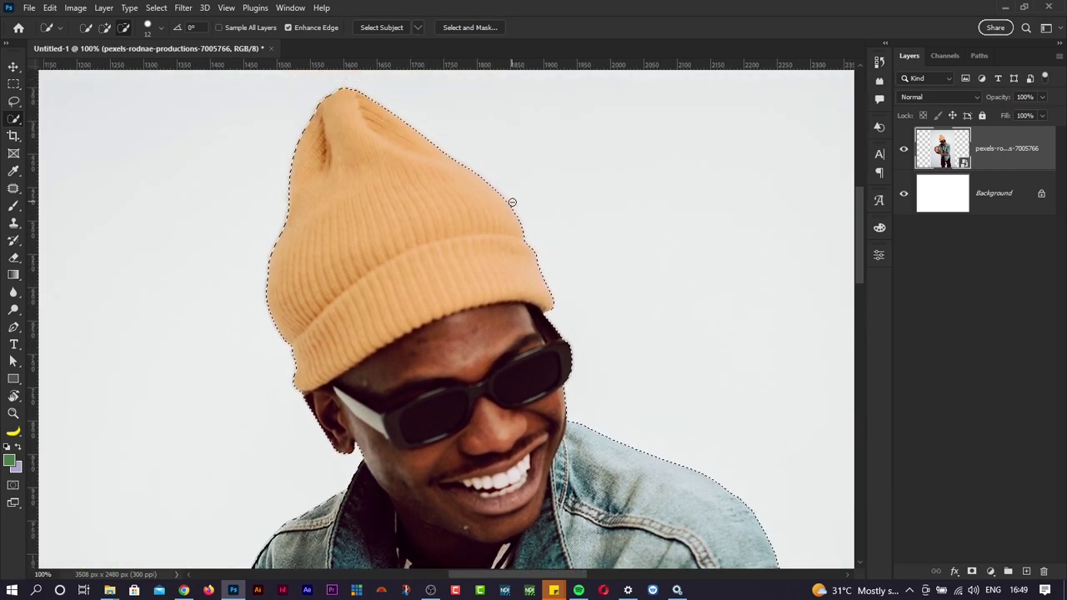
scroll(481, 368, down, 10)
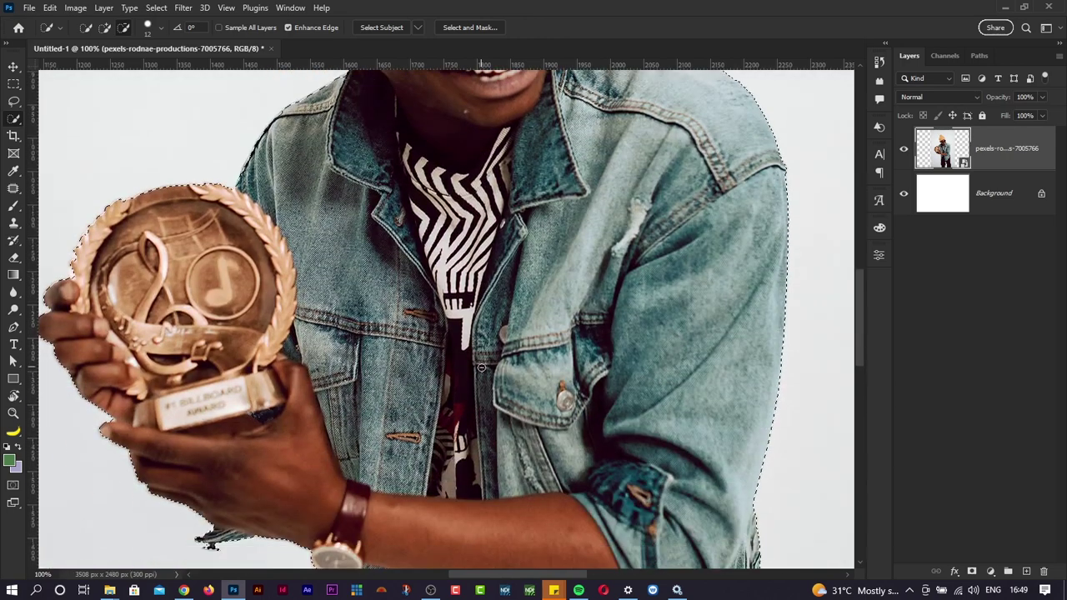
scroll(481, 367, down, 10)
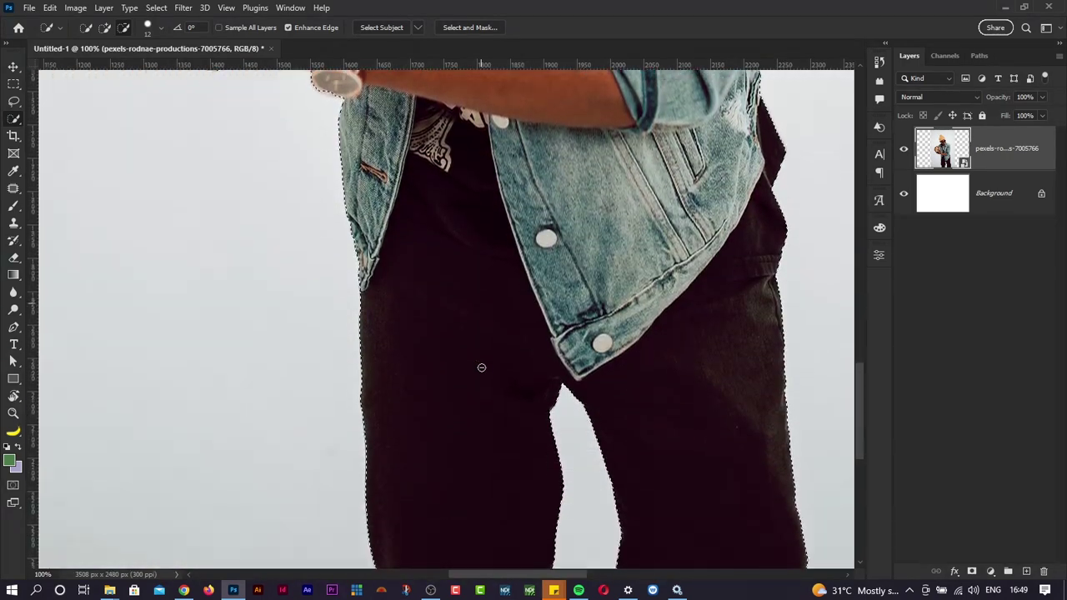
scroll(481, 368, up, 10)
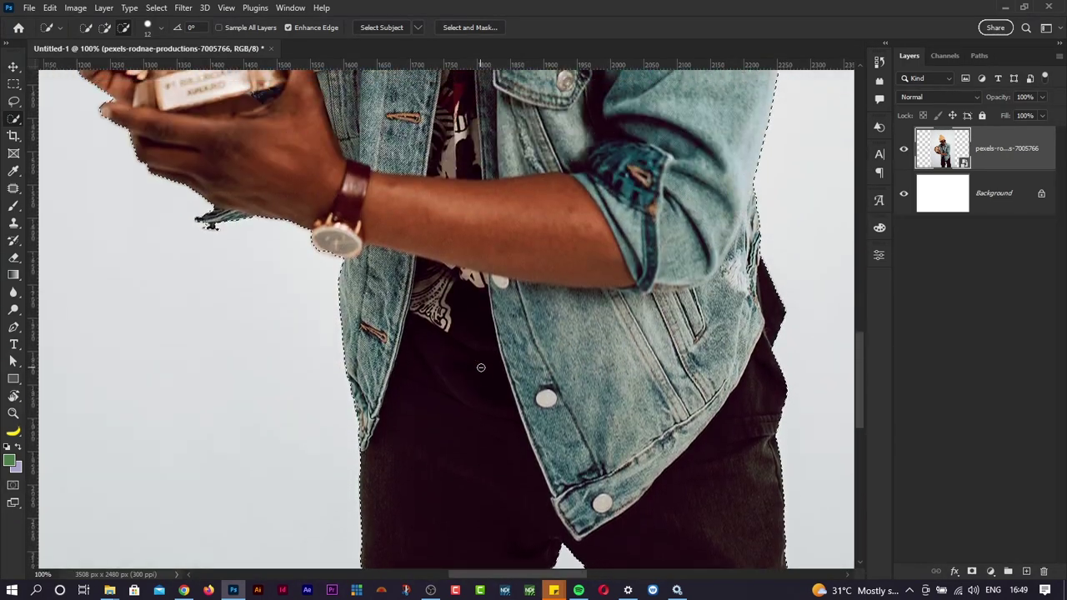
scroll(481, 368, up, 10)
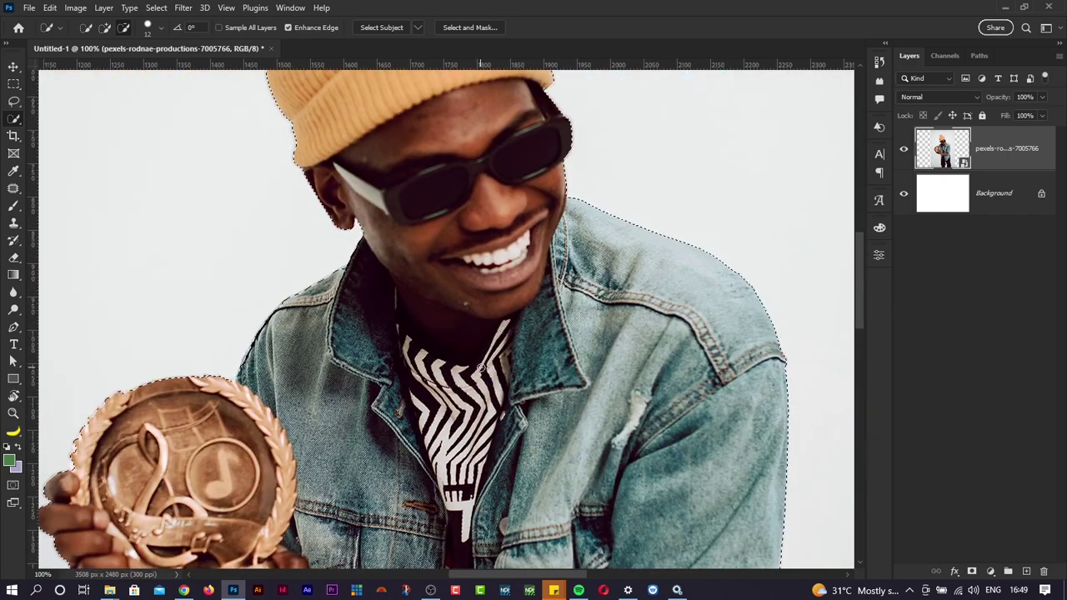
Add a layer mask to the photo layer from the active selection to hide the backdrop
scroll(481, 368, down, 5)
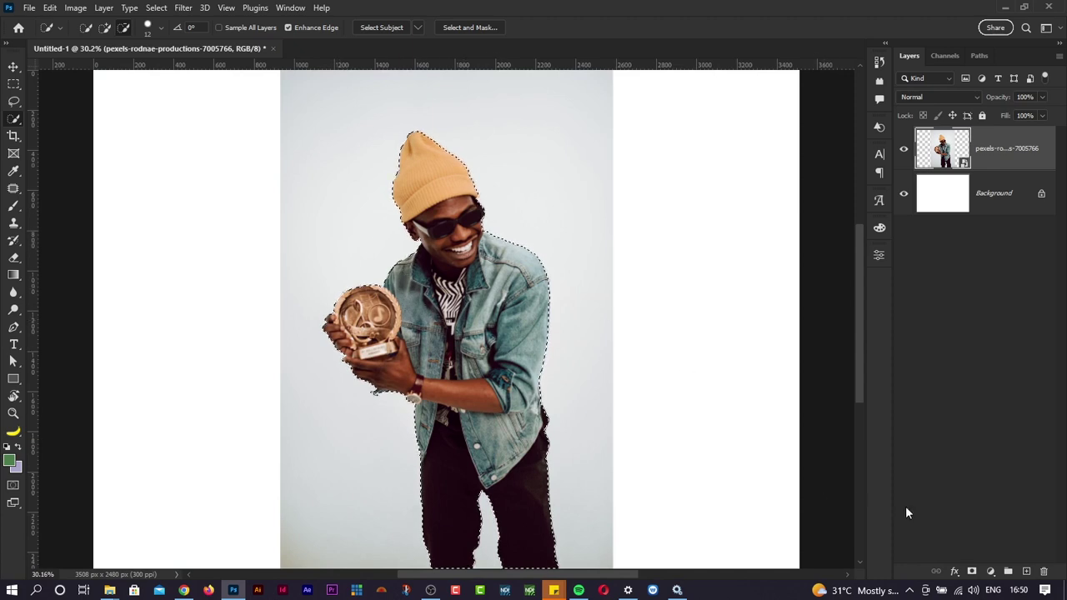
click(972, 573)
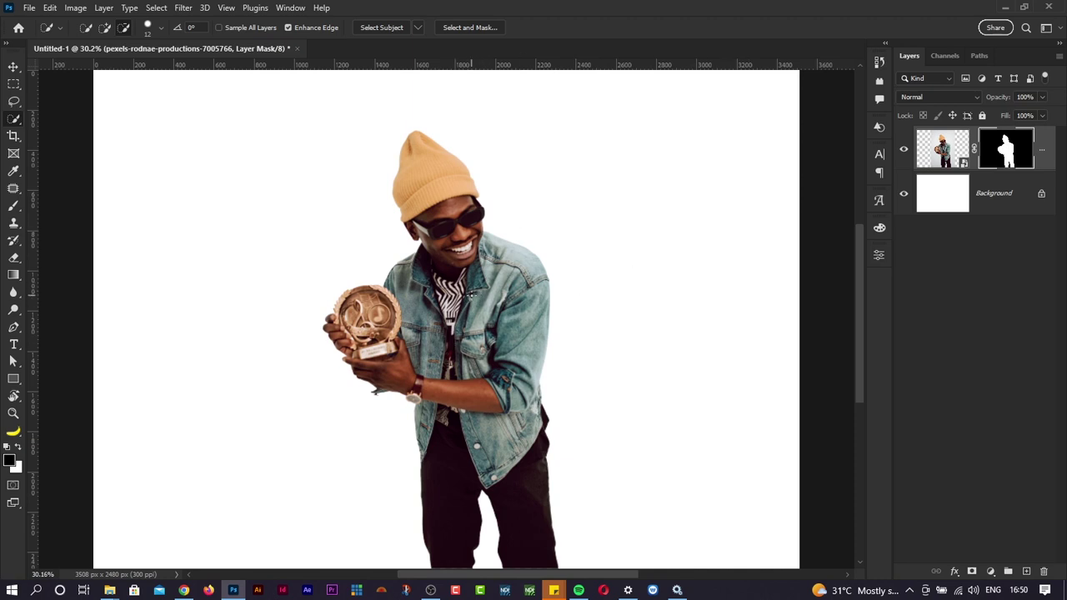
key(ctrl+minus)
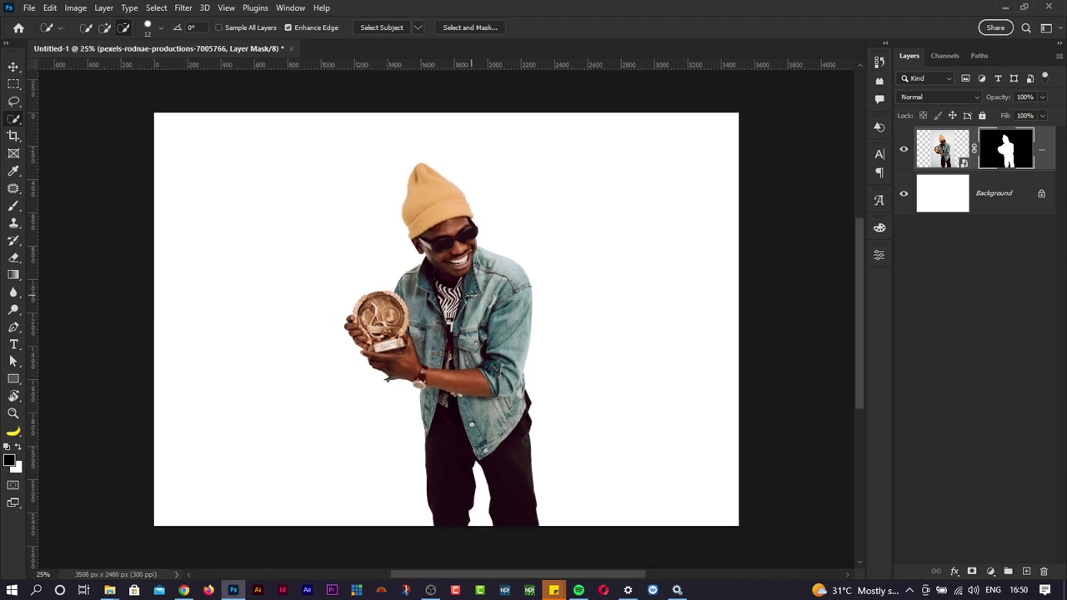
Select the man's masked layer with the Move tool, and start and commit Free Transform on it
key(v)
drag(469, 362, 492, 346)
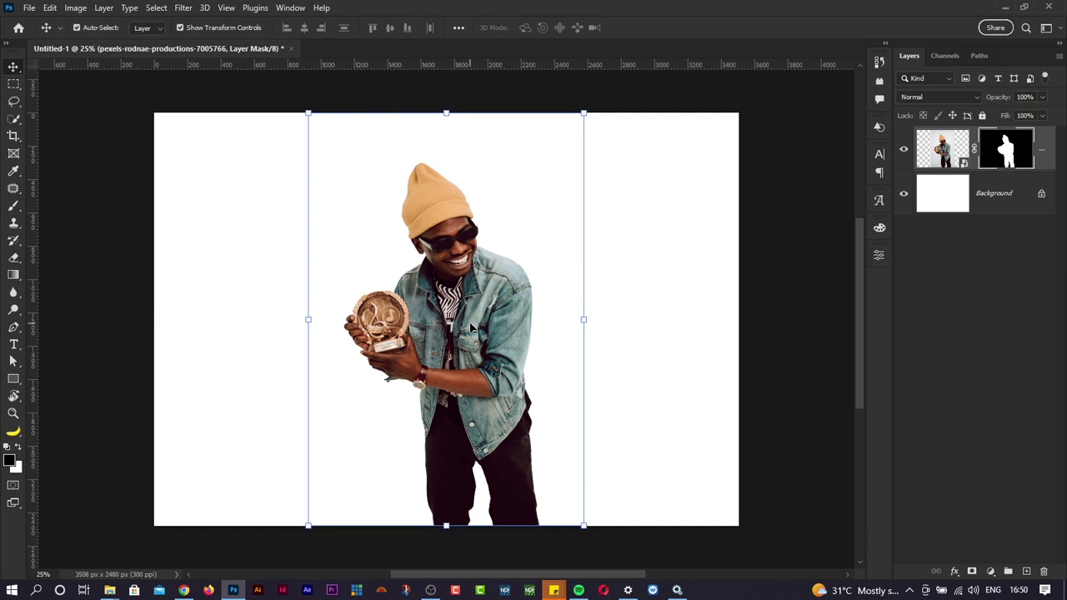
click(247, 152)
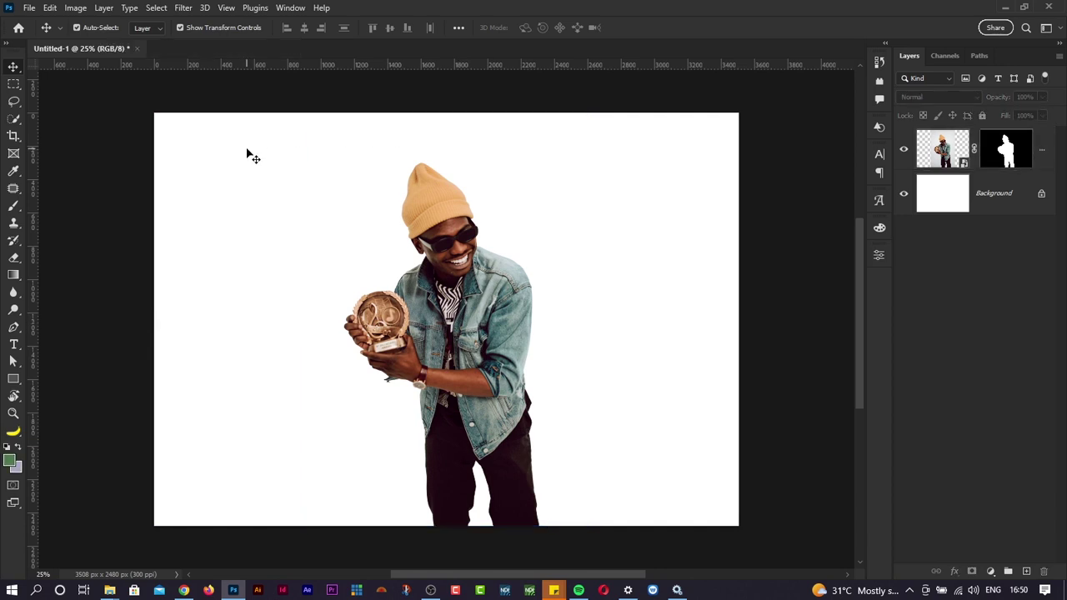
click(456, 290)
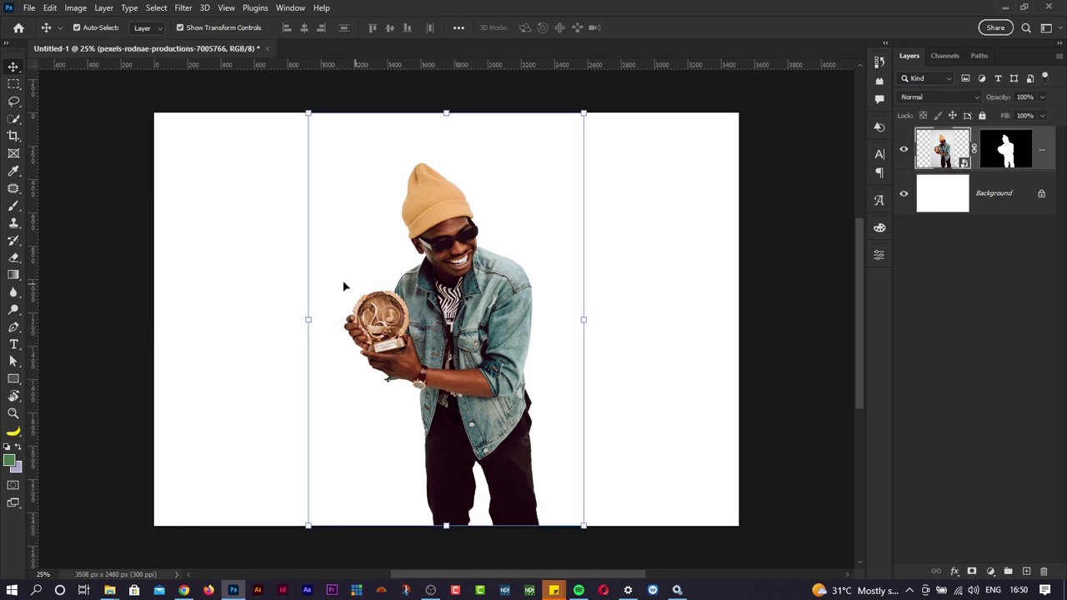
key(ctrl+t)
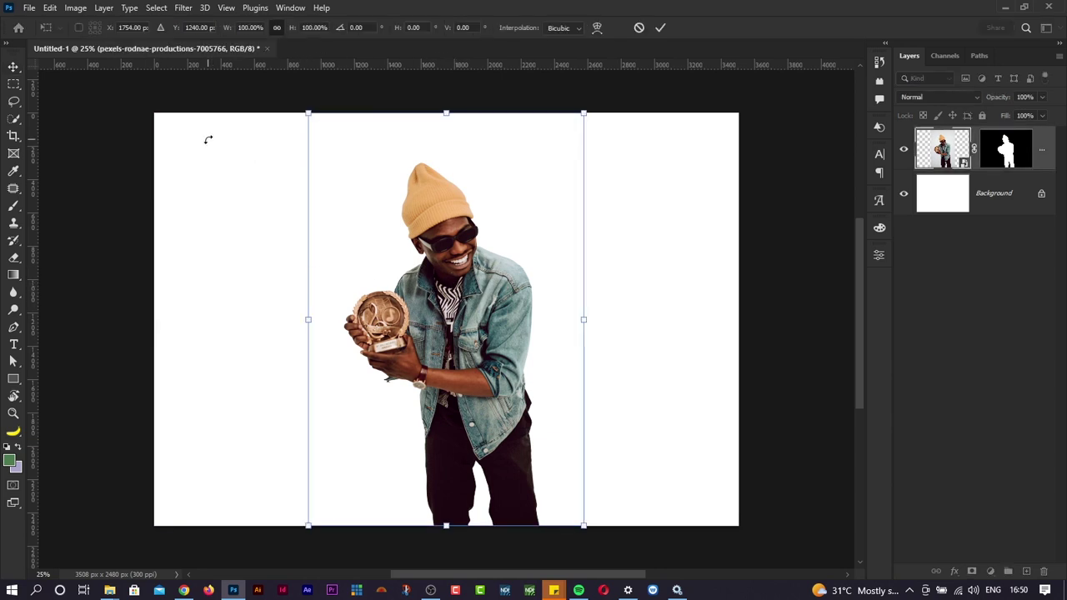
key(Return)
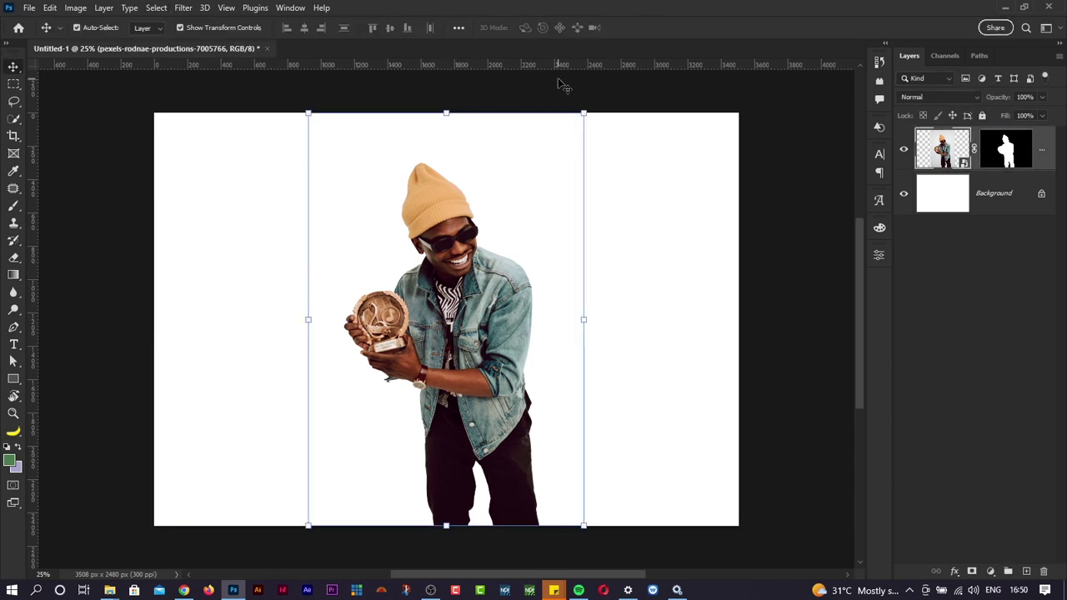
Compare the man's layer with Show Transform Controls on and off, and leave the option off
click(181, 27)
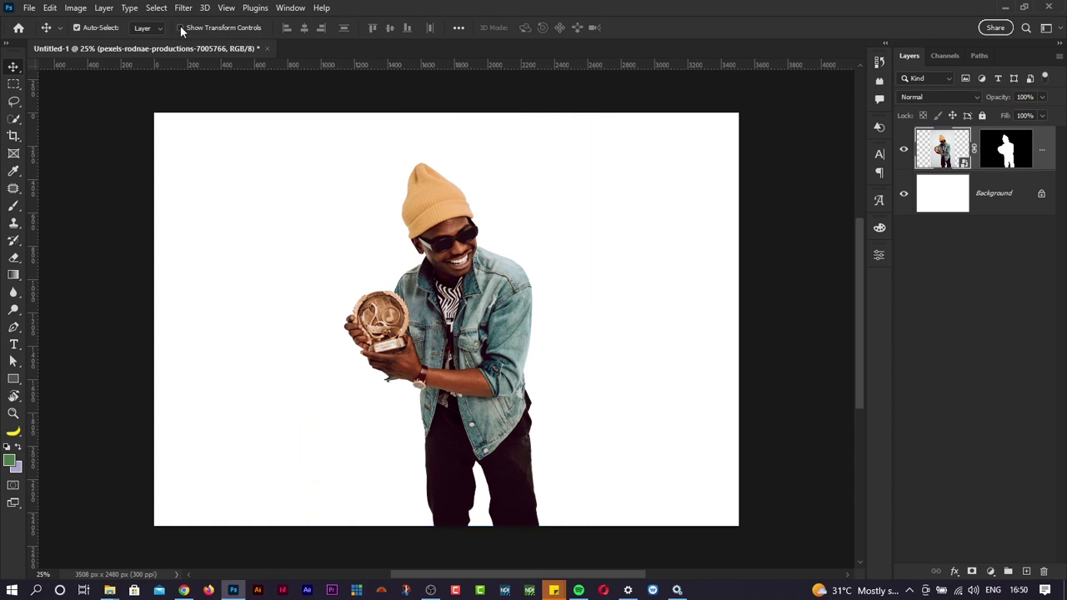
click(181, 27)
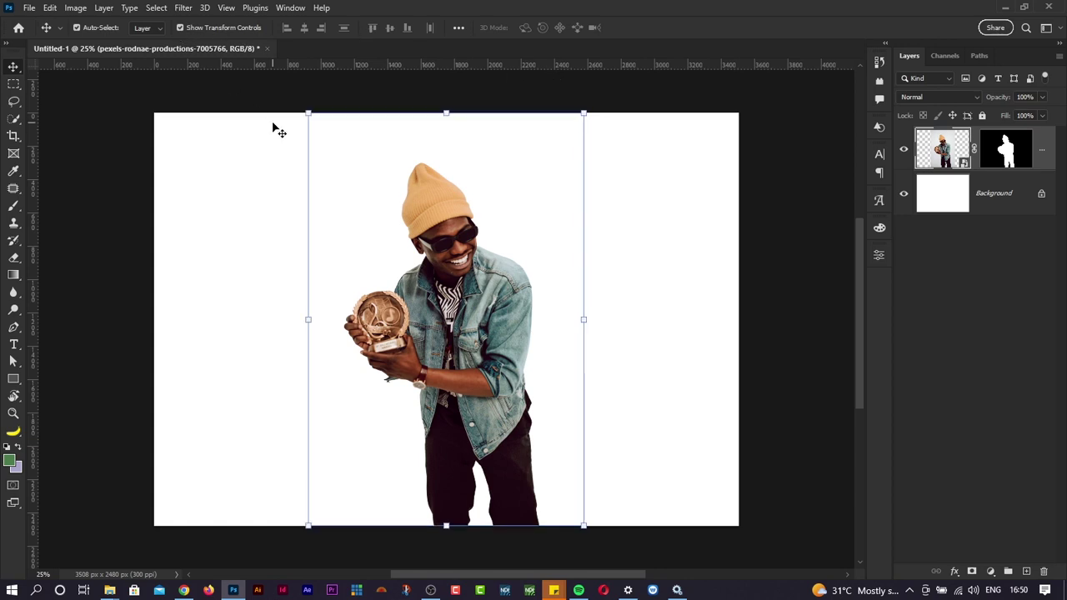
click(180, 27)
mouse_move(476, 376)
mouse_down()
mouse_move(466, 356)
mouse_move(467, 384)
mouse_up()
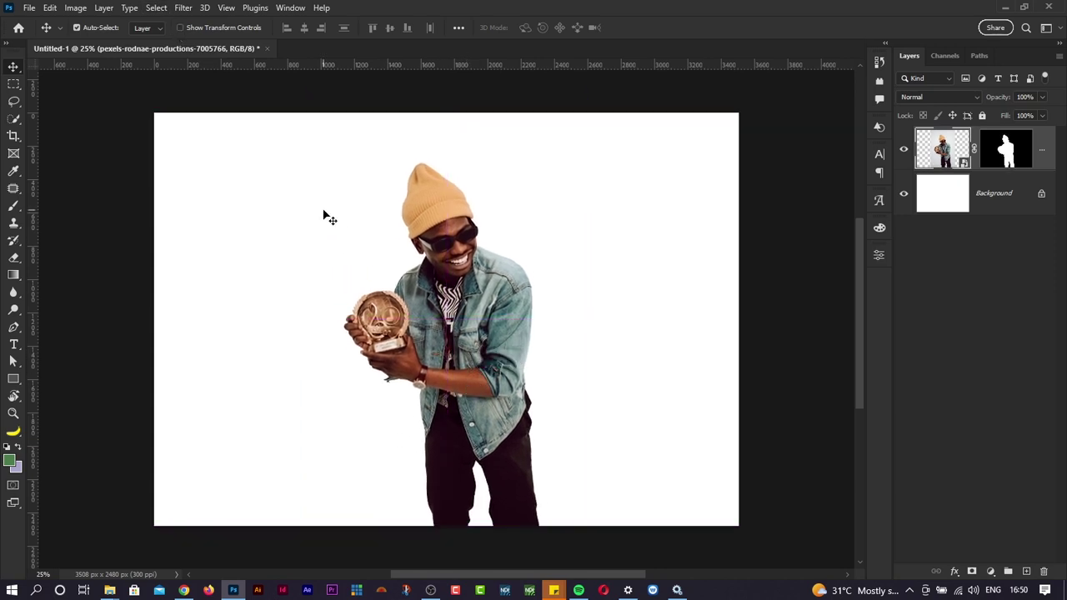
click(180, 27)
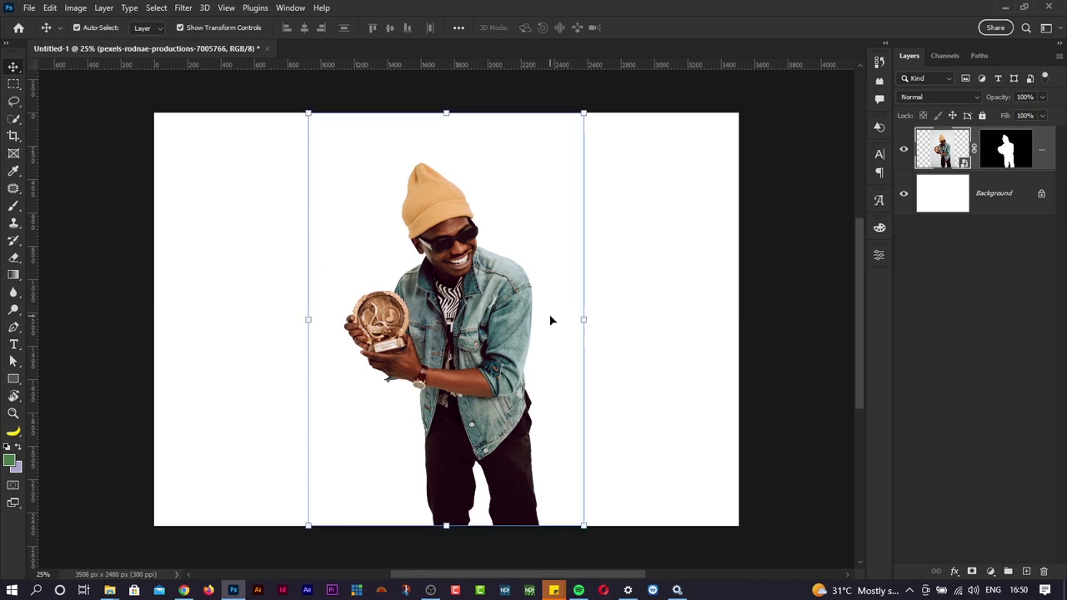
click(657, 303)
click(479, 318)
click(180, 28)
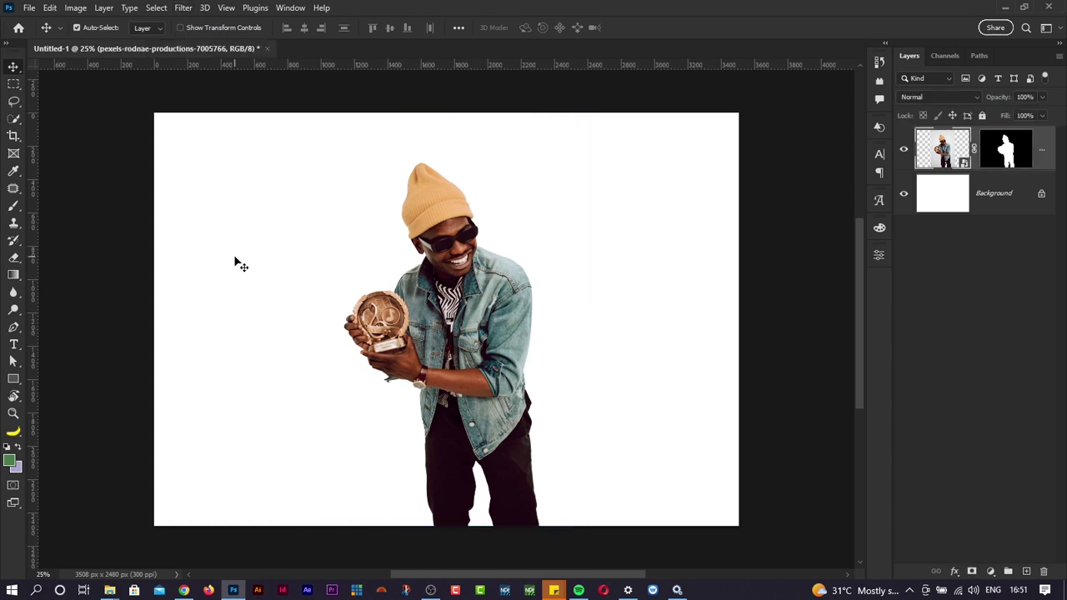
Move the masked man slightly down and scale him to 116.69% with Free Transform, centred at about X 1754 px, Y 1447 px
drag(475, 323, 476, 328)
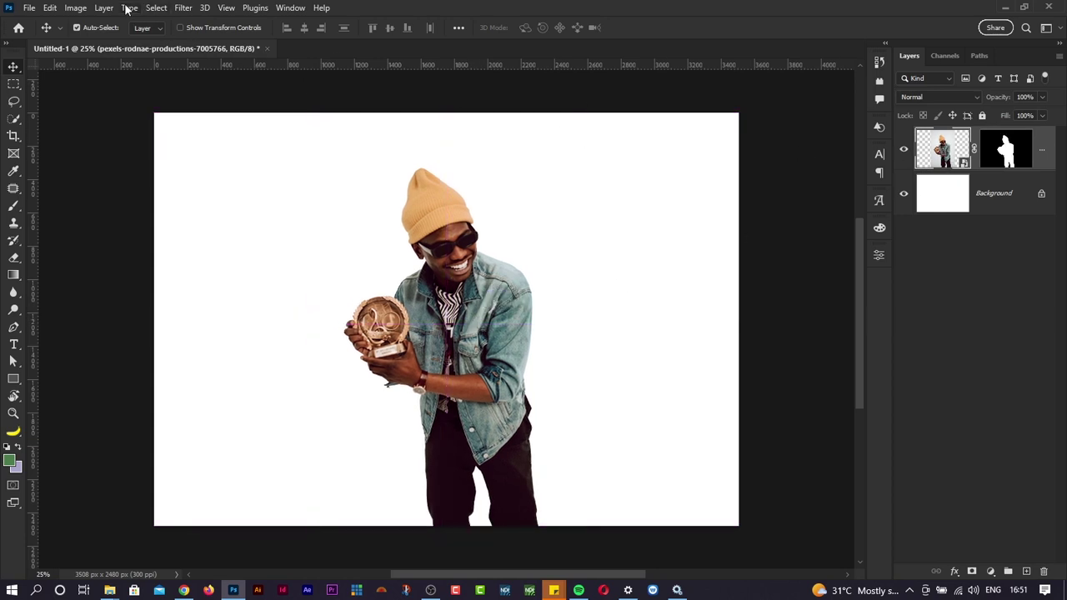
click(50, 8)
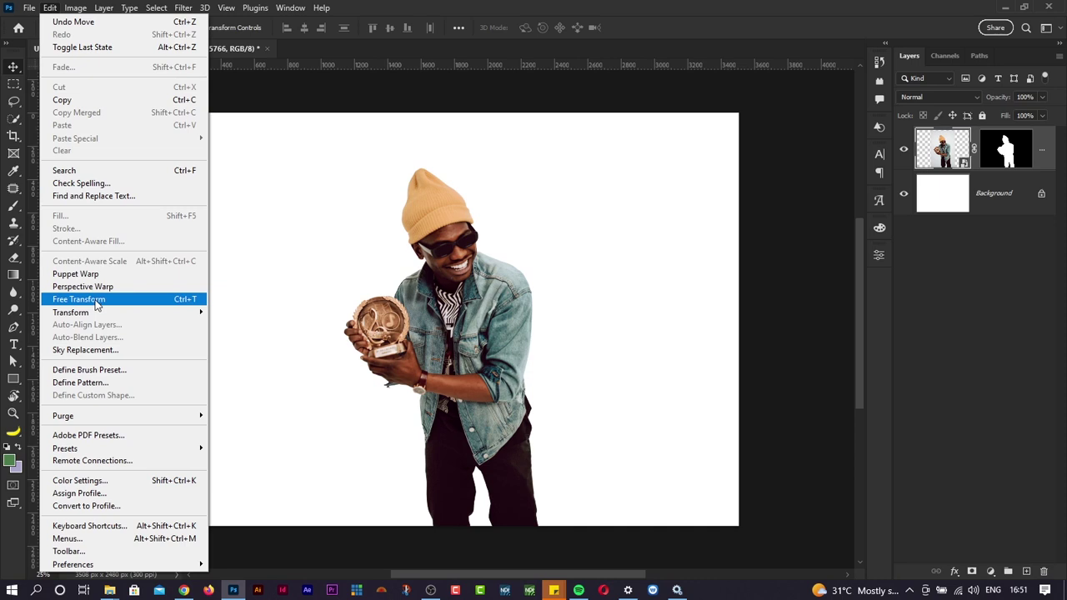
click(184, 300)
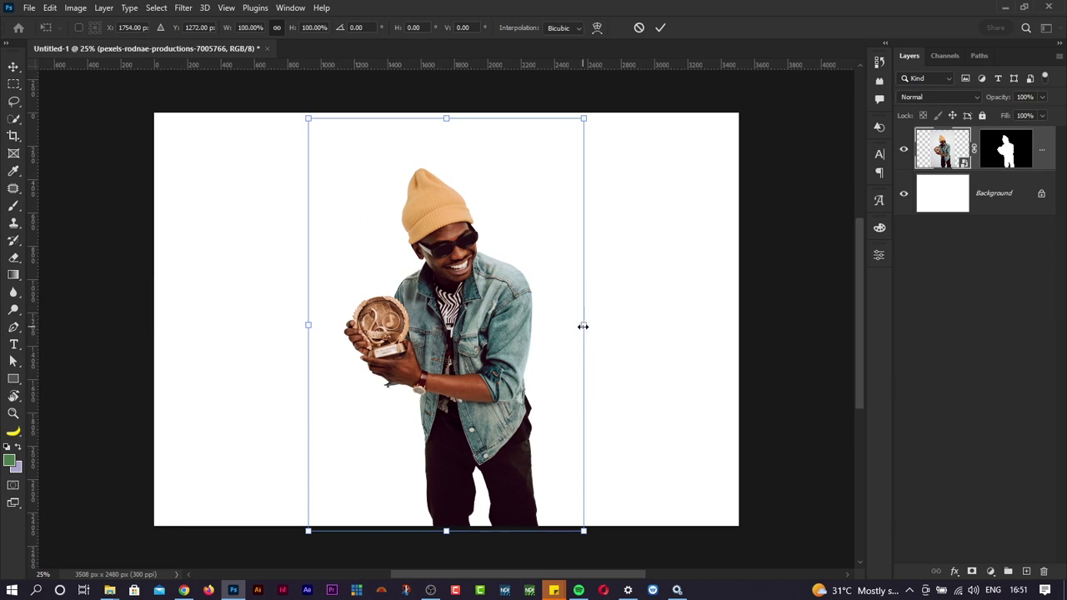
drag(582, 326, 614, 326)
drag(512, 316, 493, 337)
drag(600, 348, 614, 344)
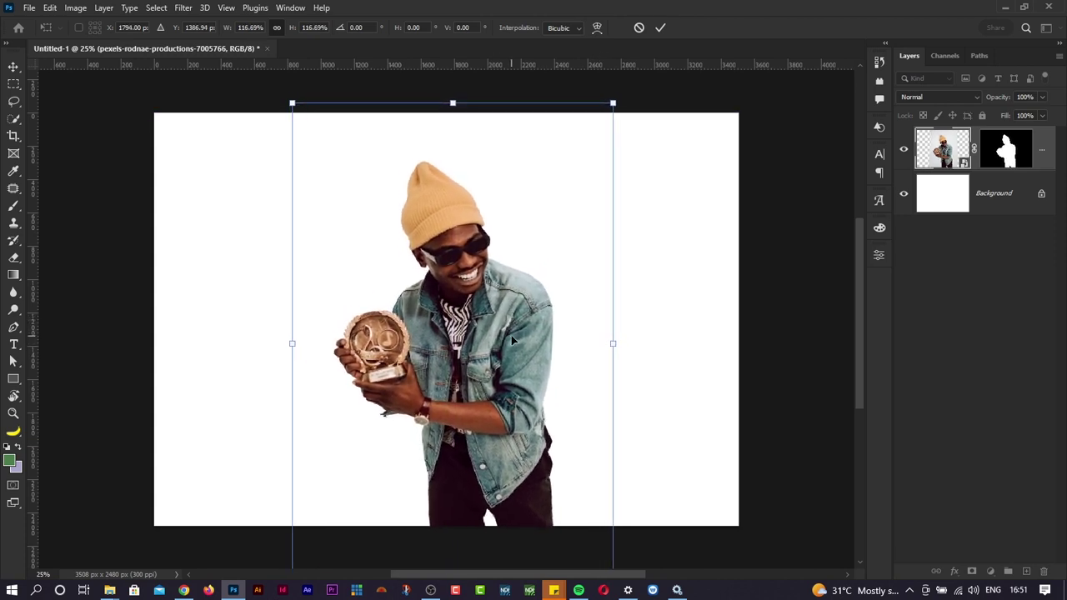
drag(511, 335, 504, 335)
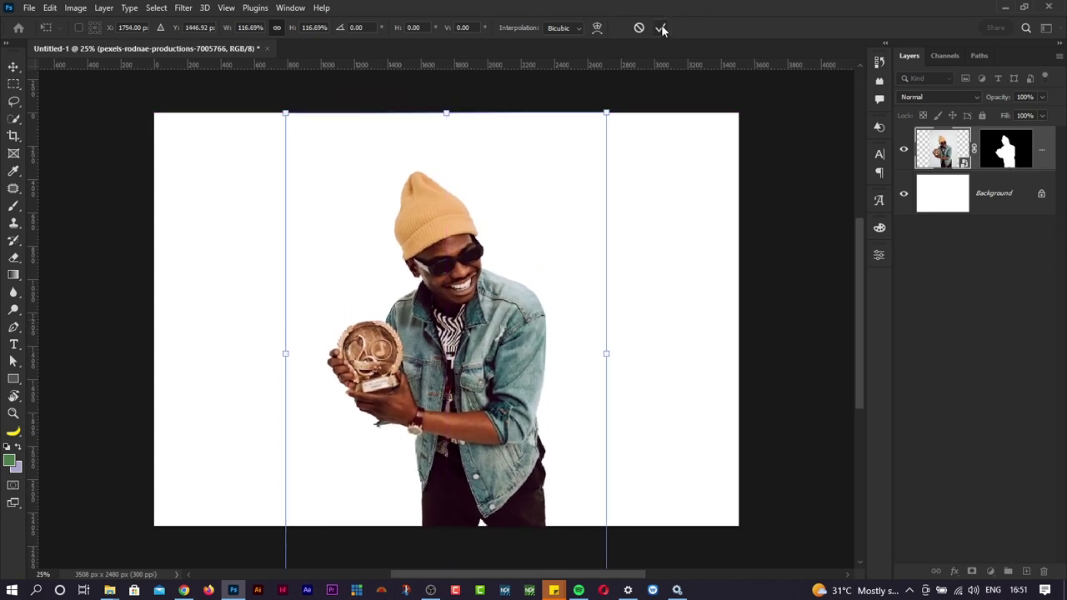
click(660, 29)
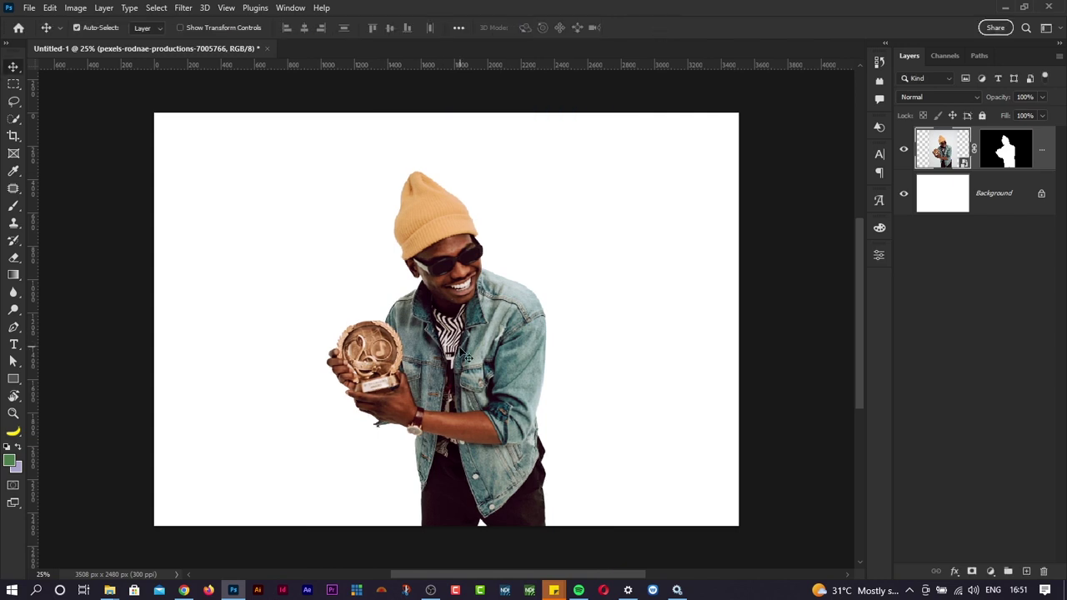
Shift the masked man about 36 px to the left, keeping Show Transform Controls off
click(488, 325)
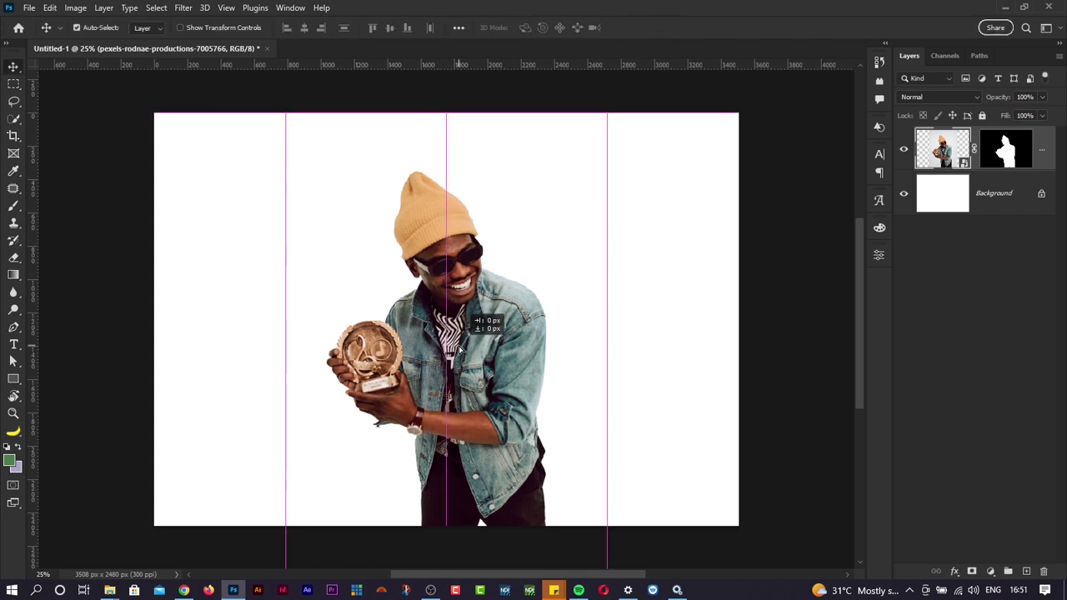
click(181, 27)
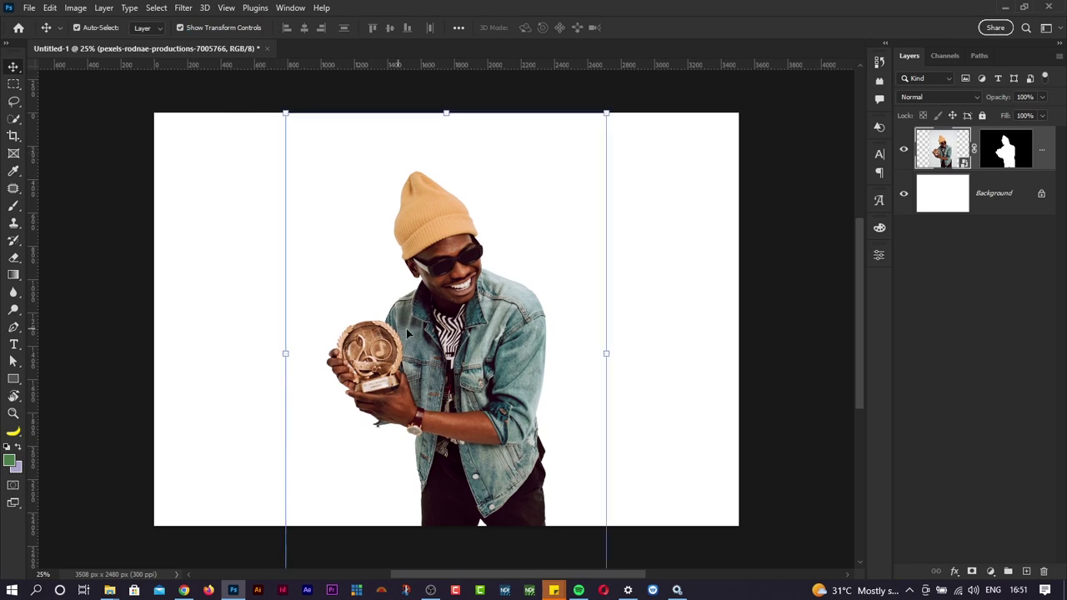
click(181, 28)
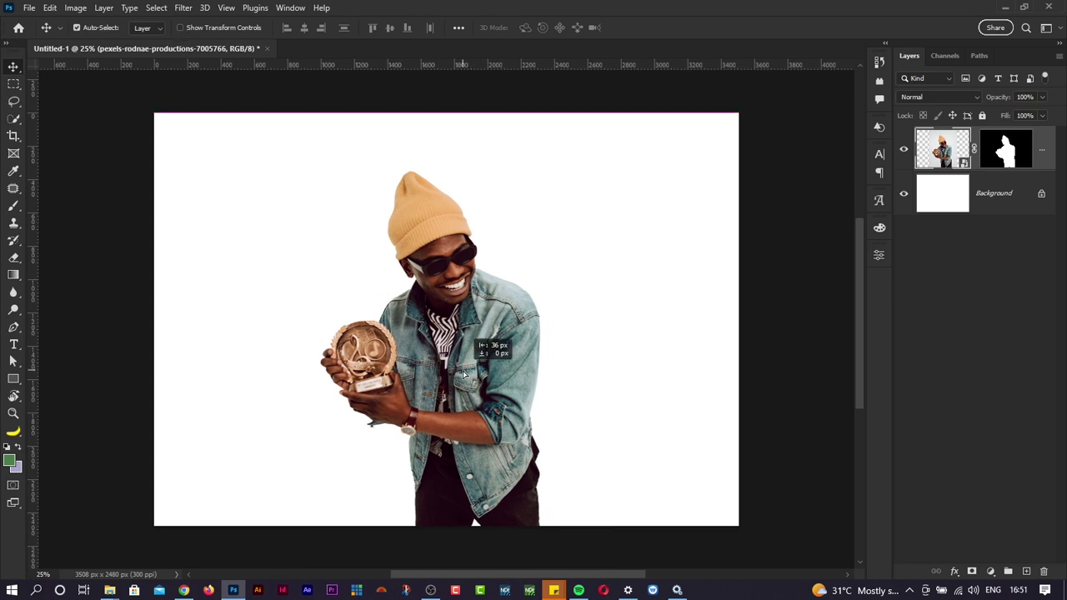
drag(470, 375, 462, 368)
key(ctrl+t)
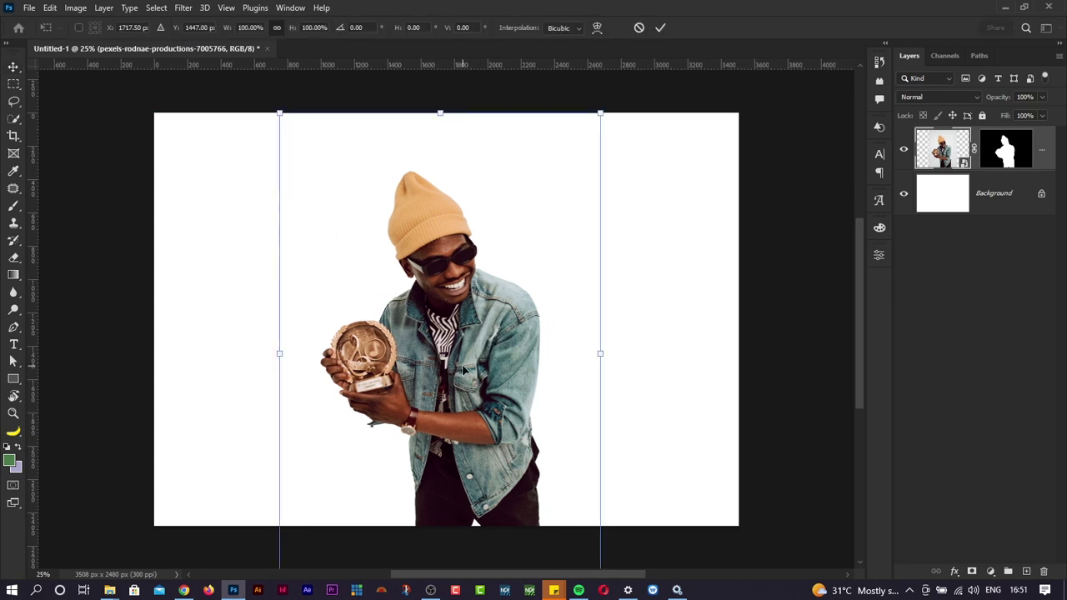
key(Return)
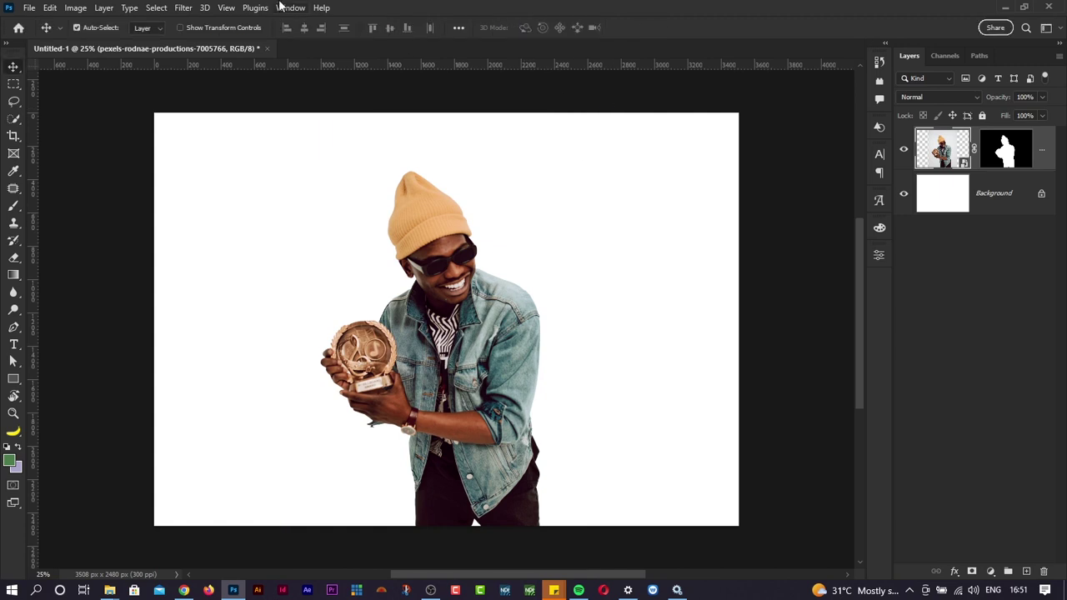
click(57, 8)
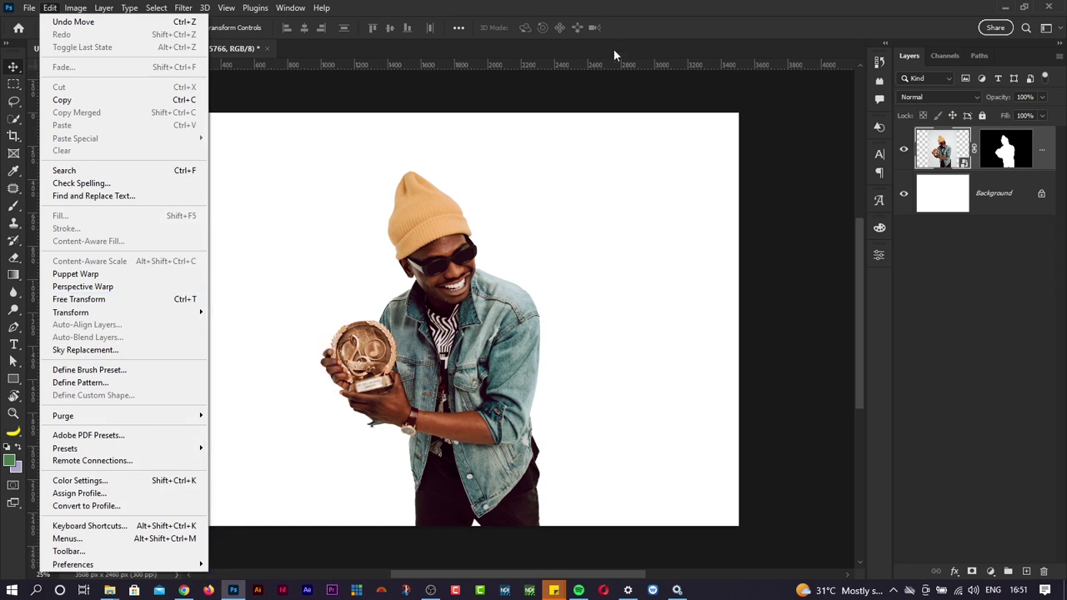
click(655, 20)
mouse_move(464, 385)
mouse_down()
mouse_move(467, 374)
mouse_move(464, 385)
mouse_up()
Place the dark city street photo with the red sky (1034662.jpg) from File Explorer's pictures folder as a new layer
key(alt+Tab)
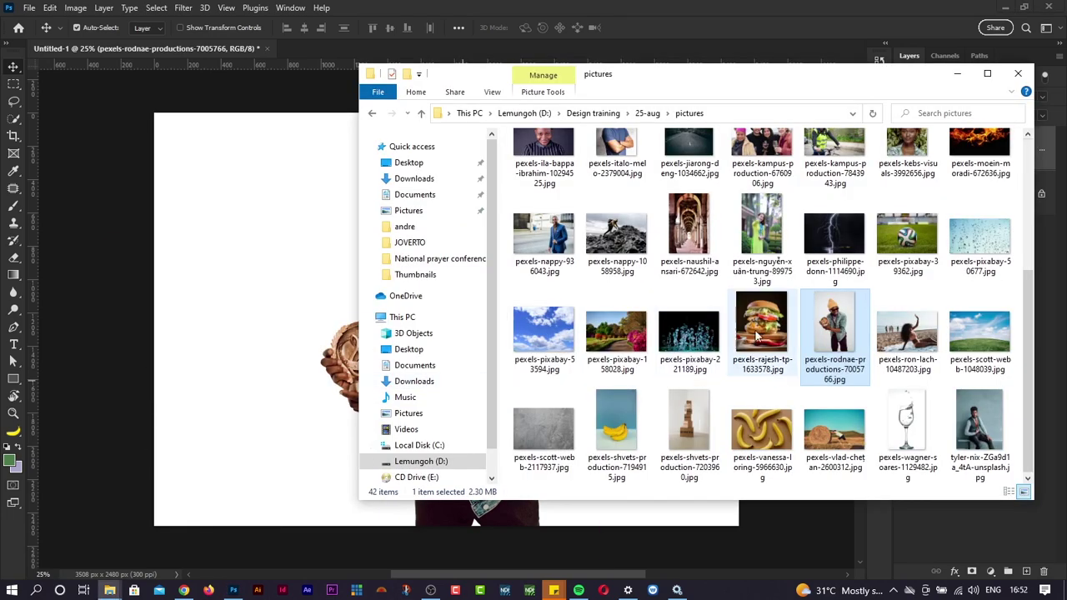
scroll(796, 382, up, 3)
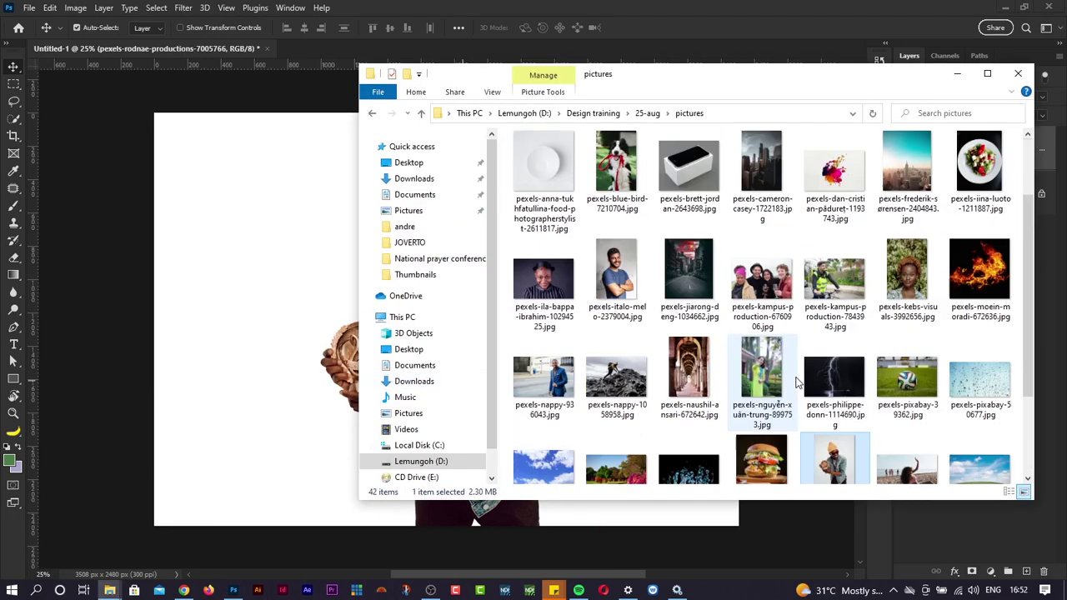
scroll(796, 382, down, 3)
drag(688, 155, 281, 350)
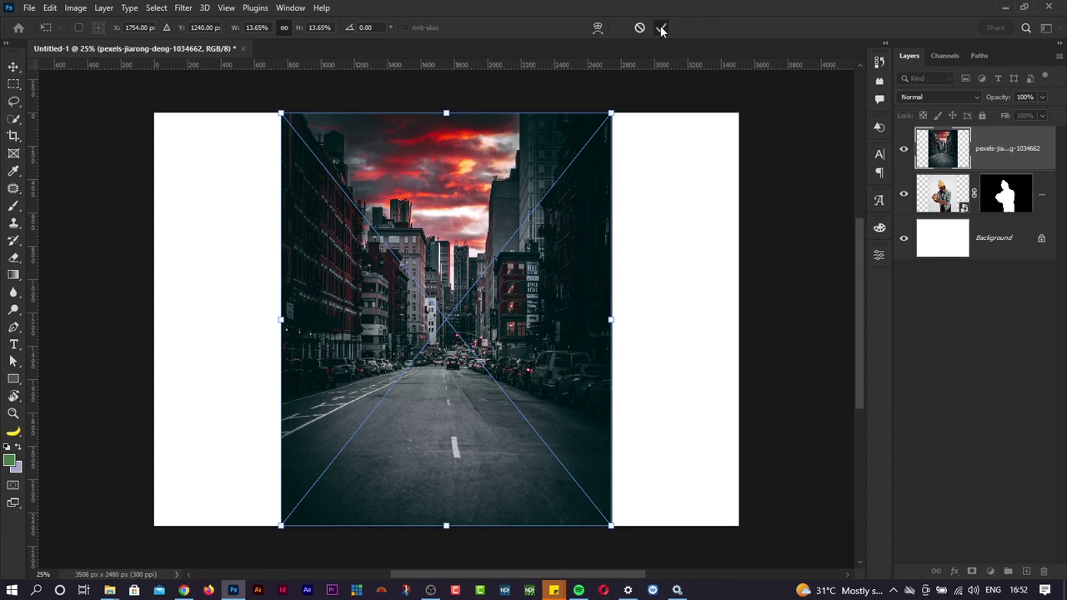
click(661, 29)
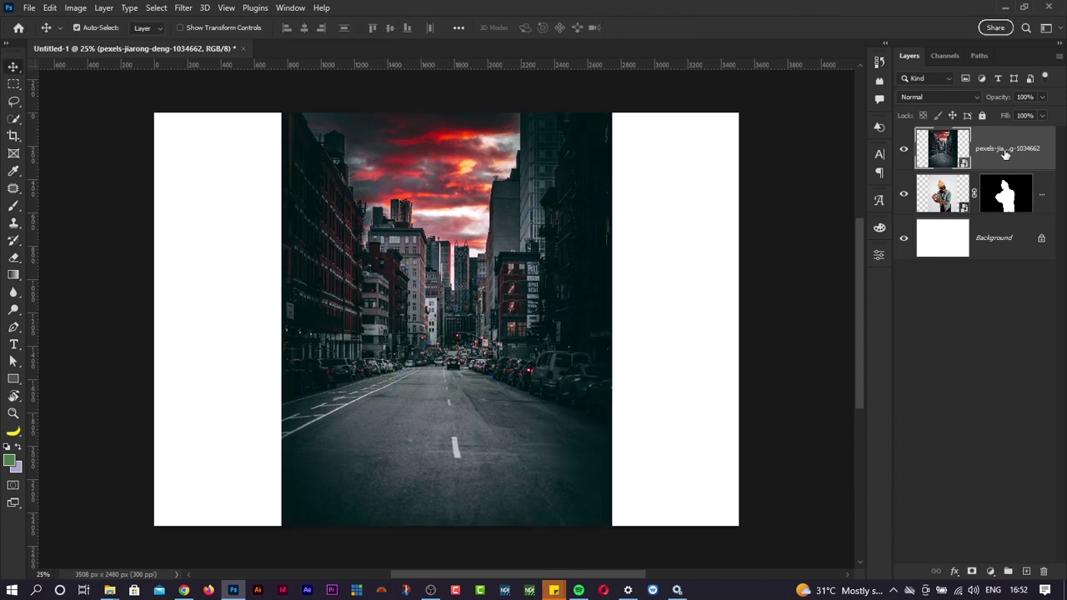
Move the city street layer beneath the man's layer and shift the photo about 36 px to the left
drag(1005, 154, 1000, 210)
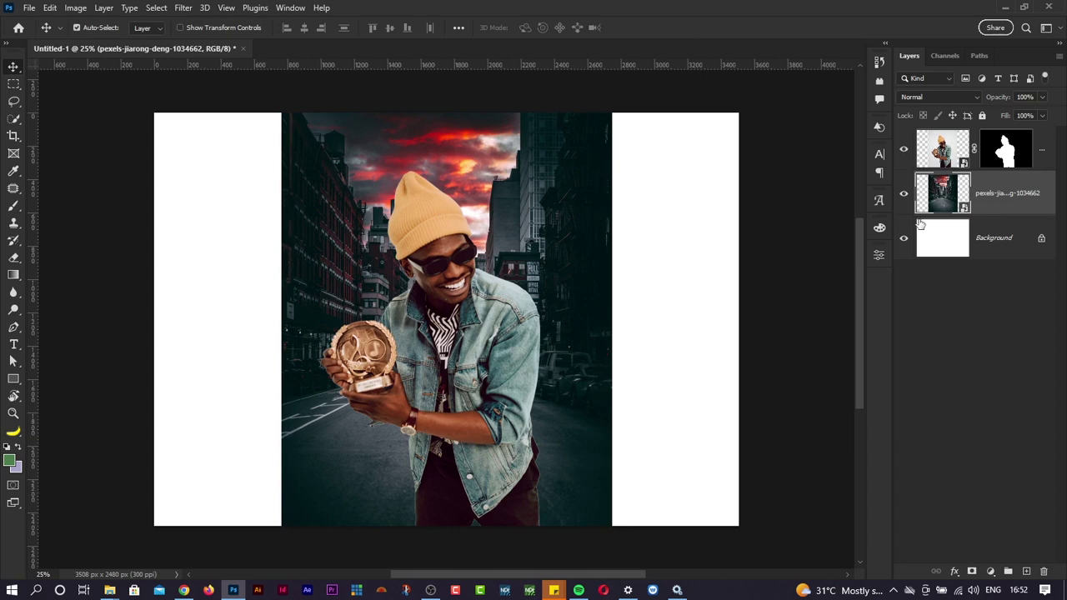
mouse_move(588, 232)
mouse_down()
mouse_move(581, 248)
mouse_move(573, 233)
mouse_up()
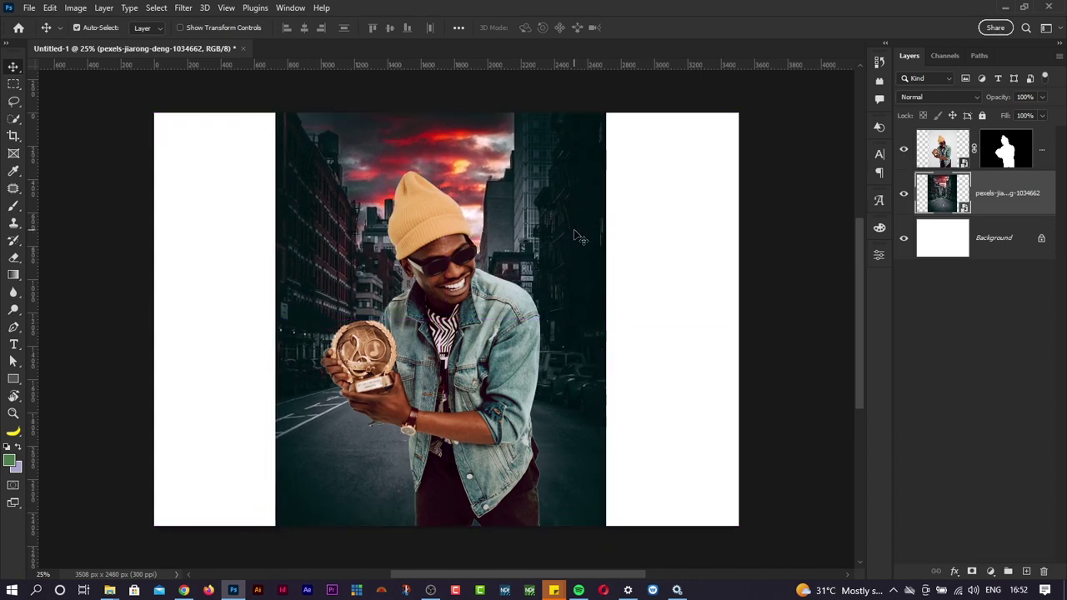
Scale the city street photo to 26.78% with Free Transform so it fills the whole canvas, centred at about Y 1376 px
click(52, 7)
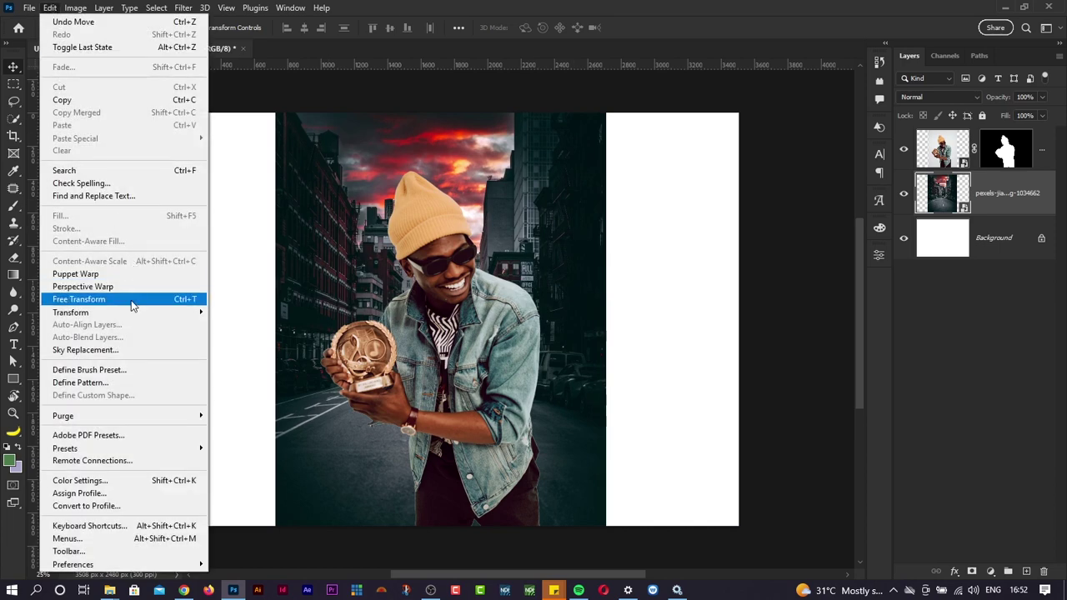
click(138, 305)
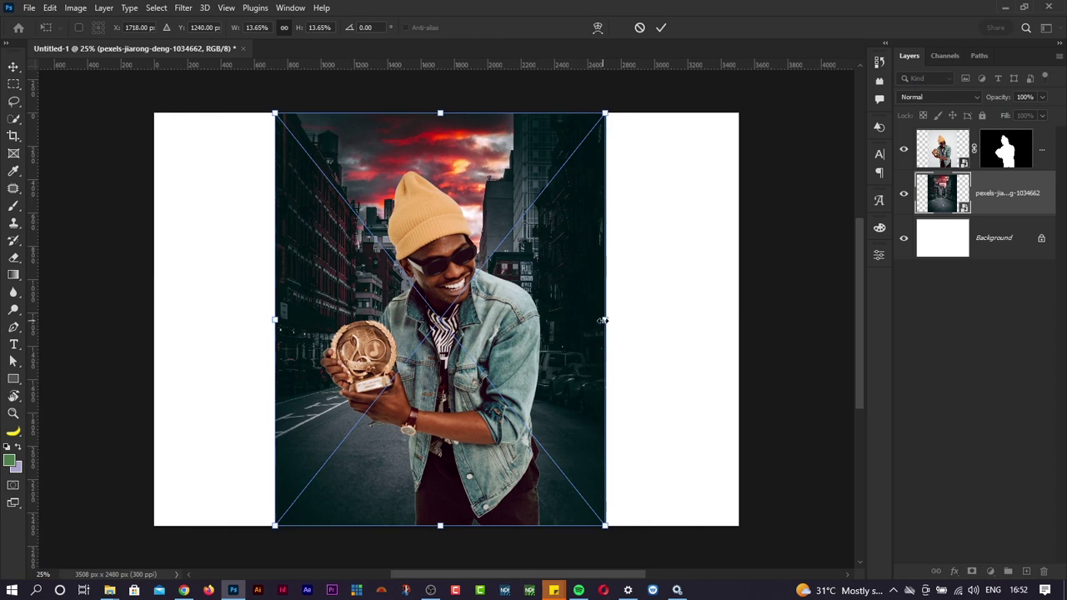
drag(603, 320, 761, 322)
key(ctrl+minus)
key(ctrl+minus)
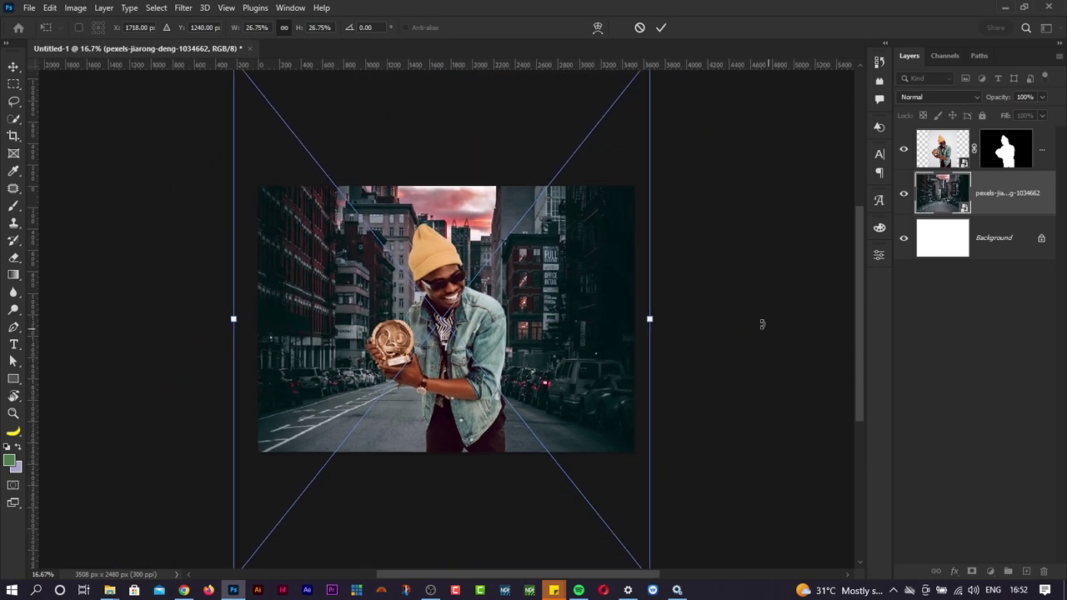
drag(564, 401, 557, 344)
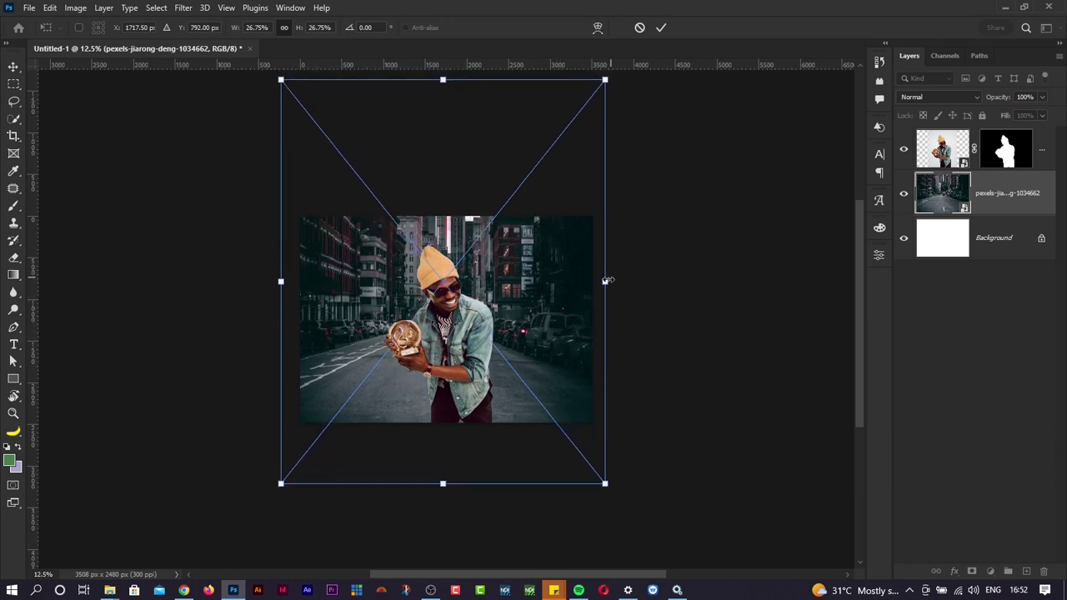
drag(606, 281, 543, 331)
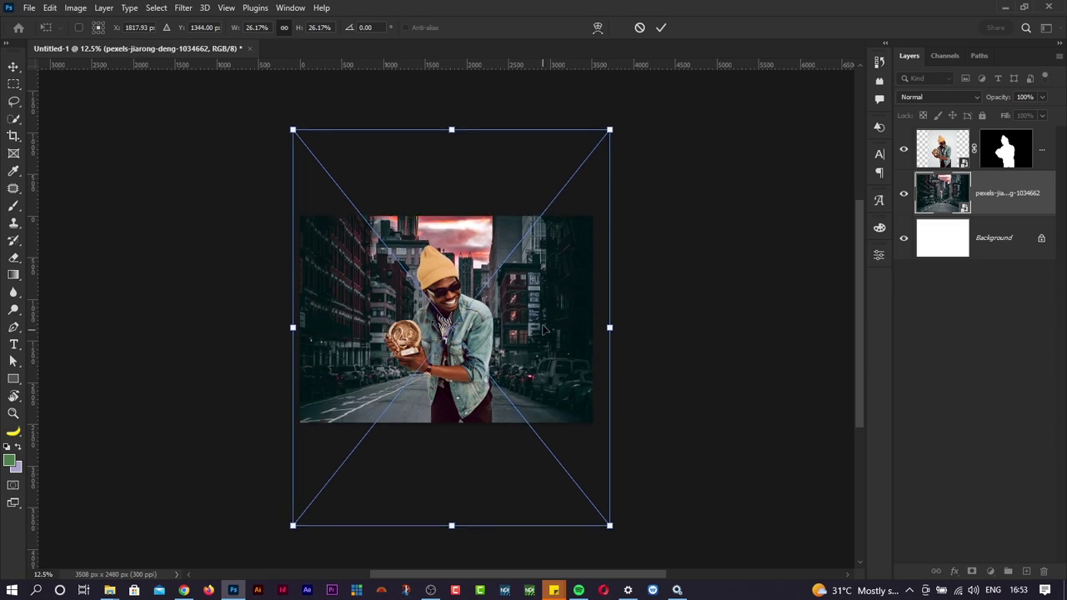
drag(609, 329, 615, 329)
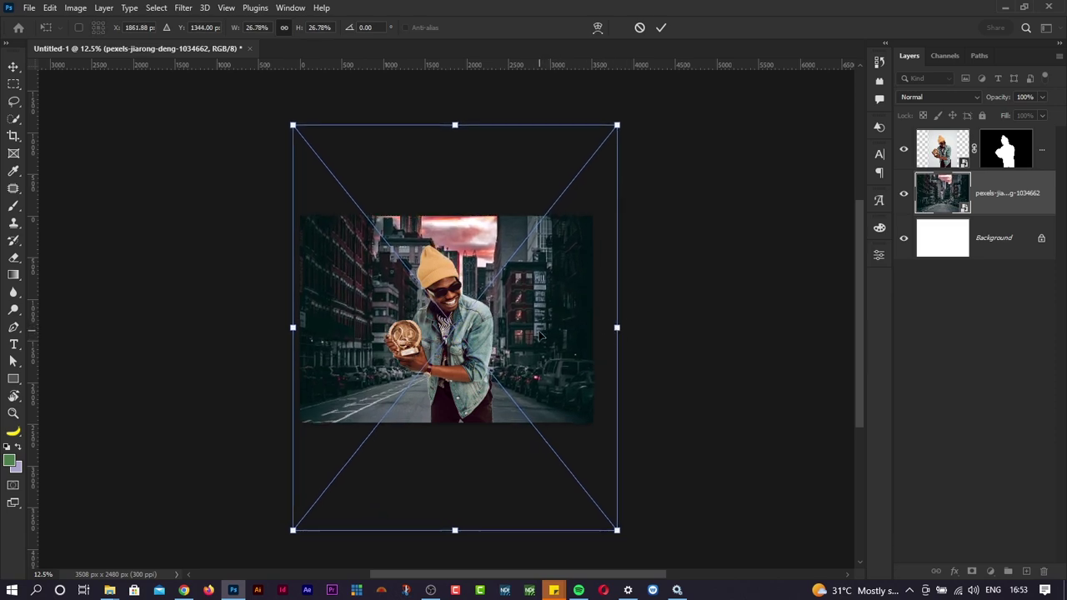
mouse_move(538, 332)
mouse_down()
mouse_move(536, 344)
mouse_move(536, 335)
mouse_up()
key(Return)
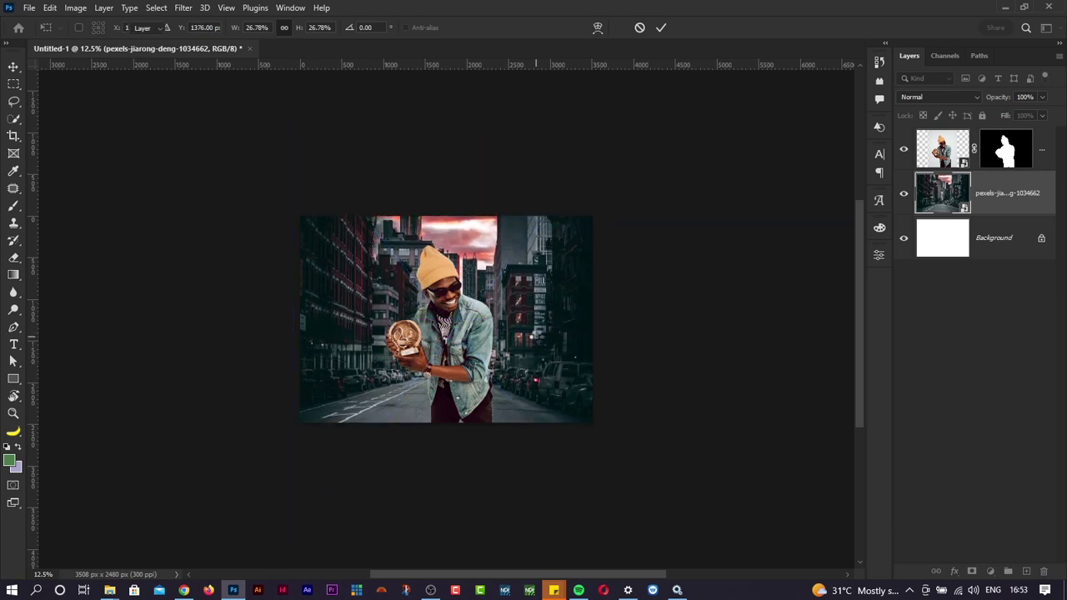
key(ctrl+plus)
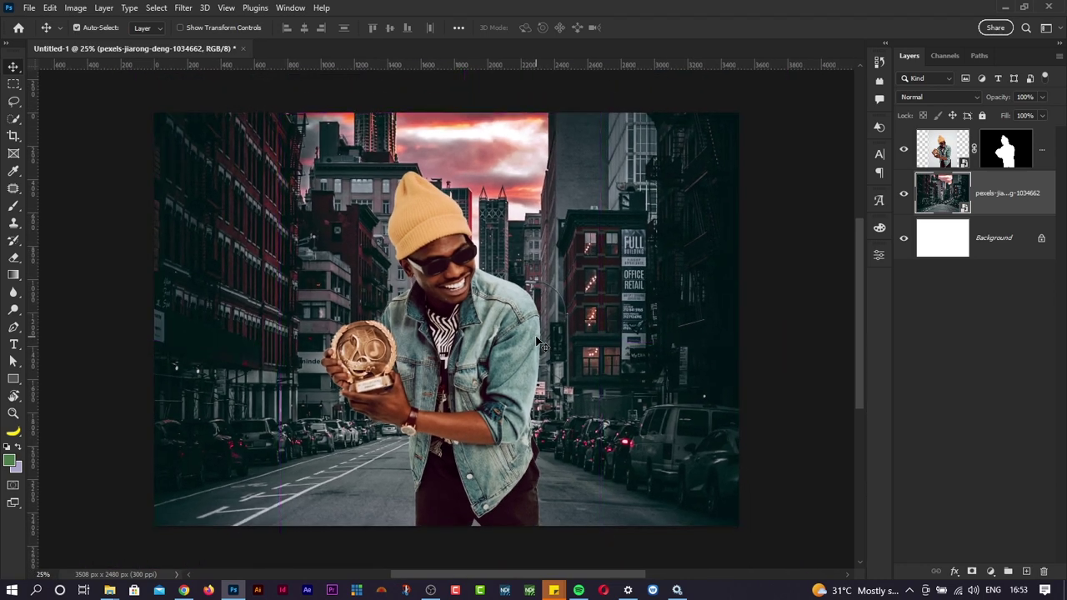
Scale the masked man to 109.95% with Free Transform and raise him to about Y 1411 px
click(491, 378)
key(ctrl+t)
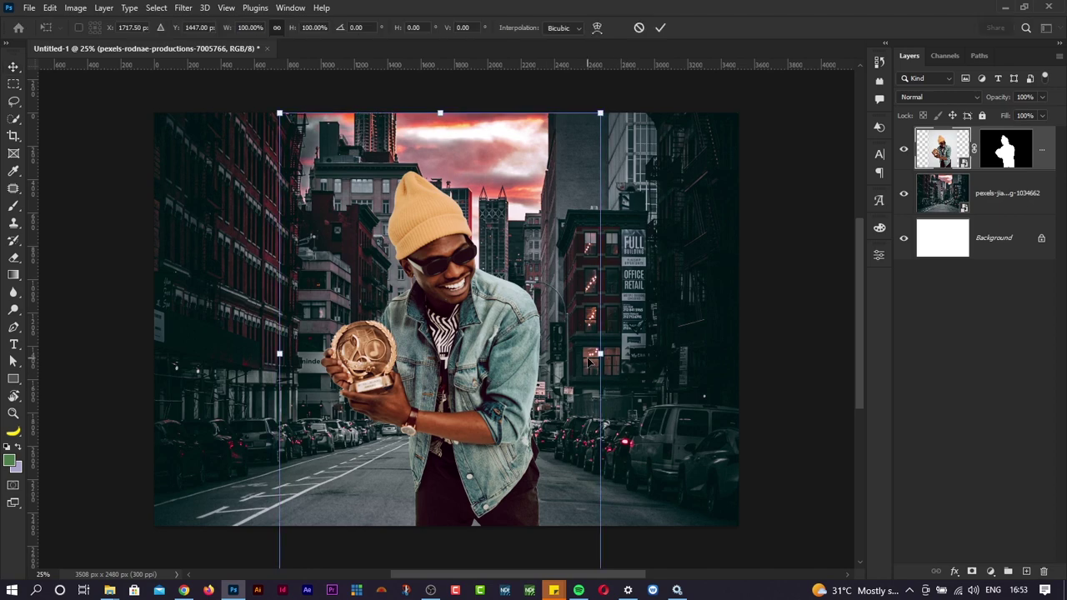
drag(600, 353, 612, 359)
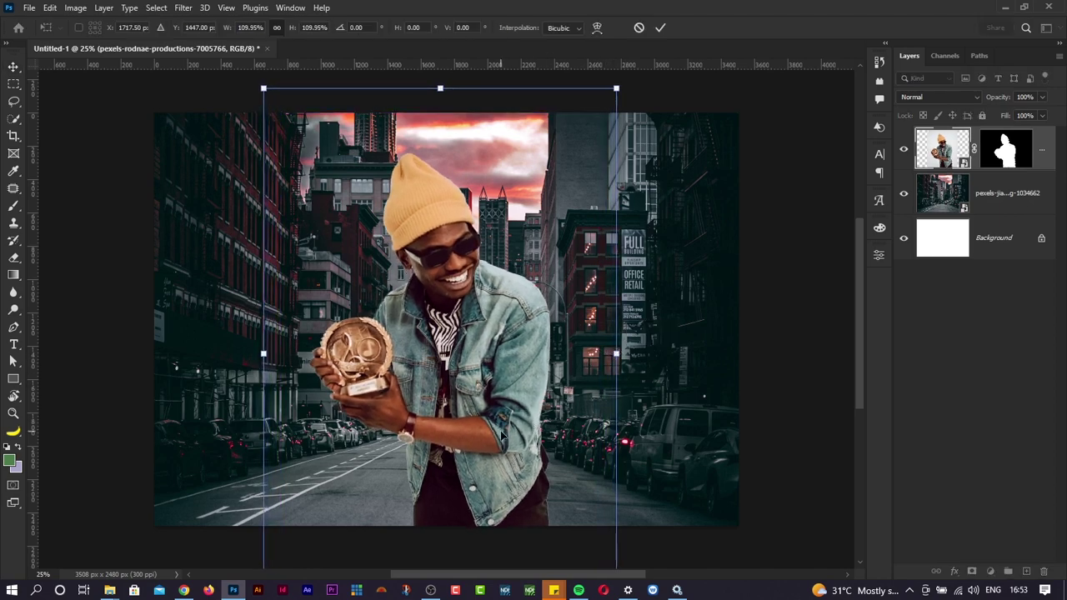
drag(507, 443, 507, 435)
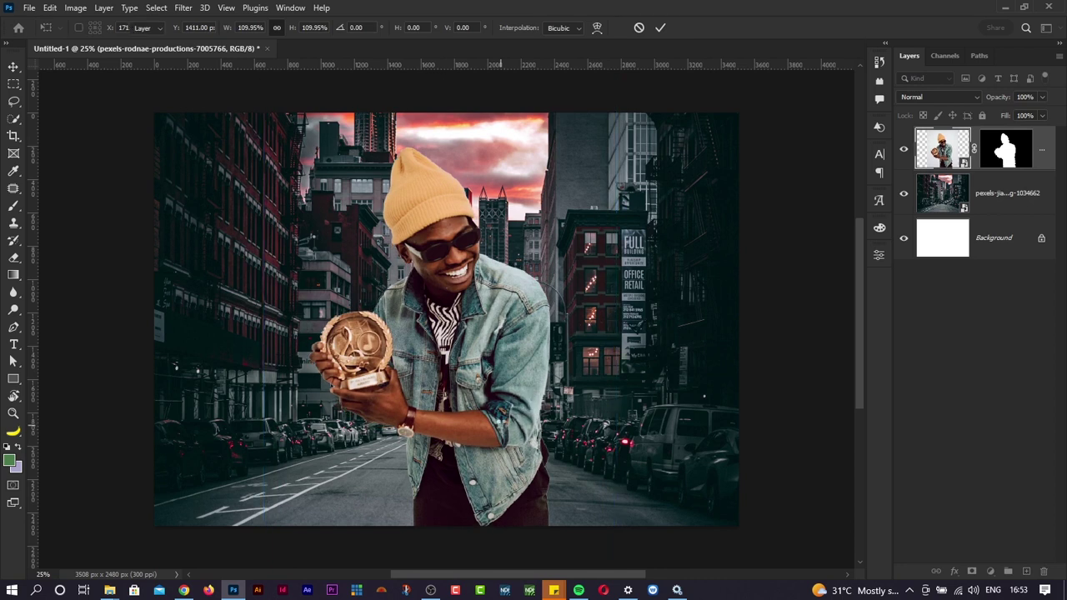
key(Return)
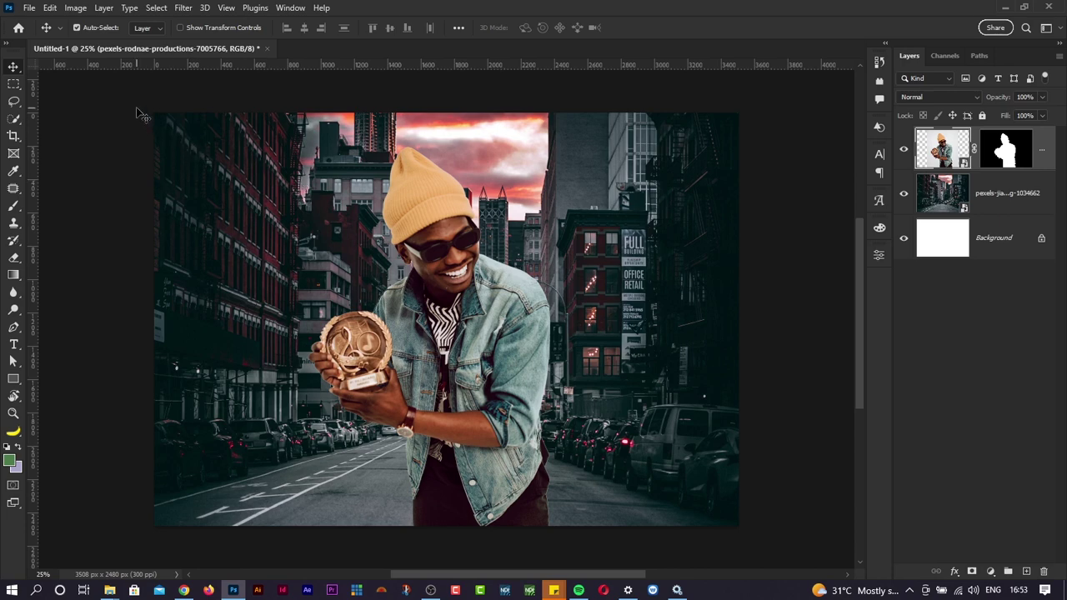
Select both photo layers together and create a new A4 landscape document, 297 x 210 mm at 300 pixels/inch with a white background
drag(134, 102, 752, 540)
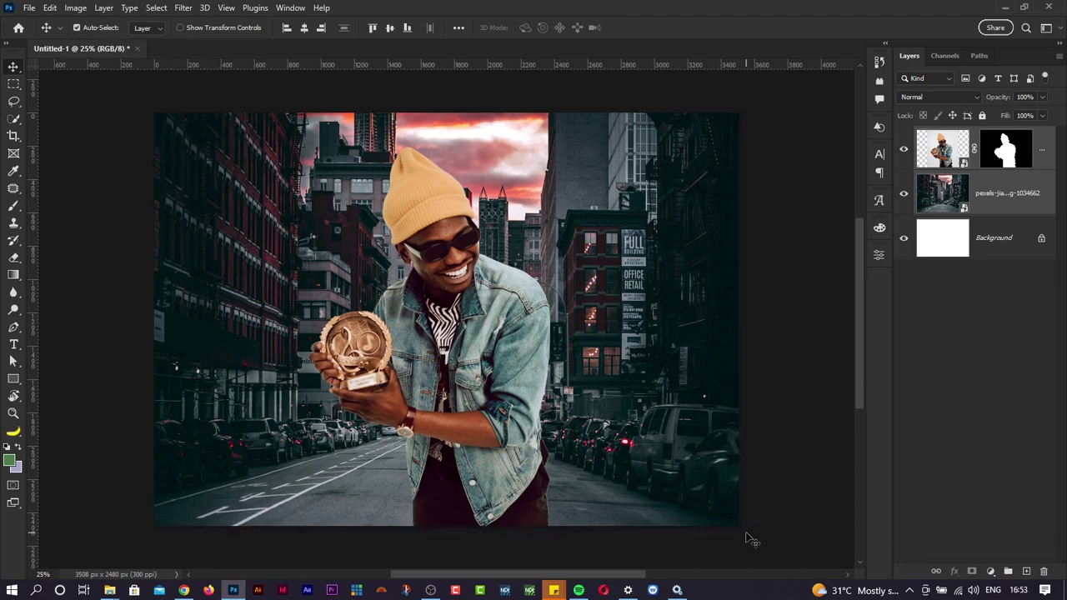
key(ctrl+n)
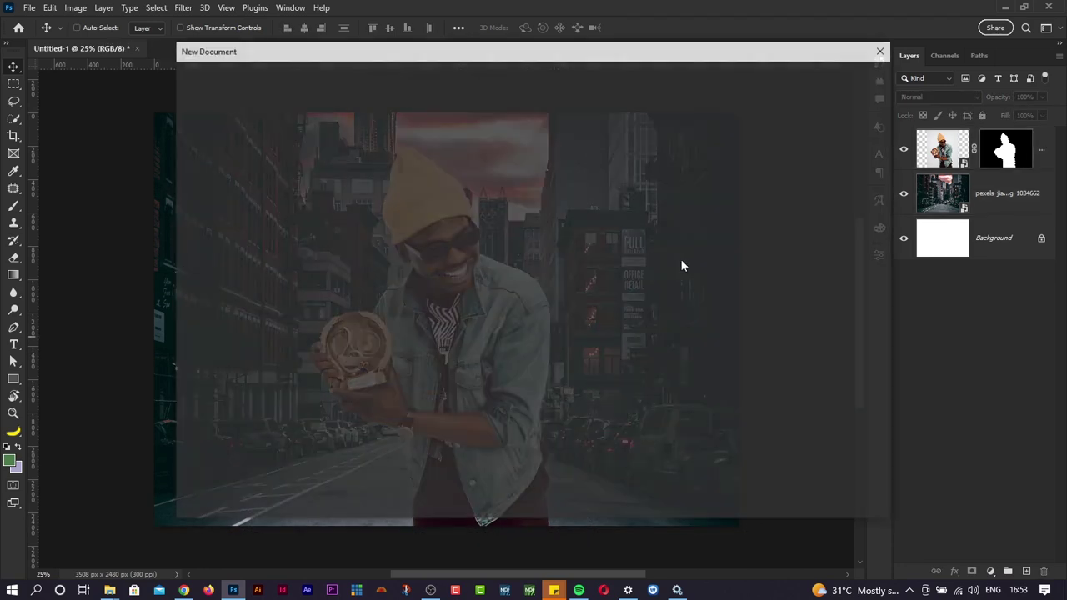
click(368, 199)
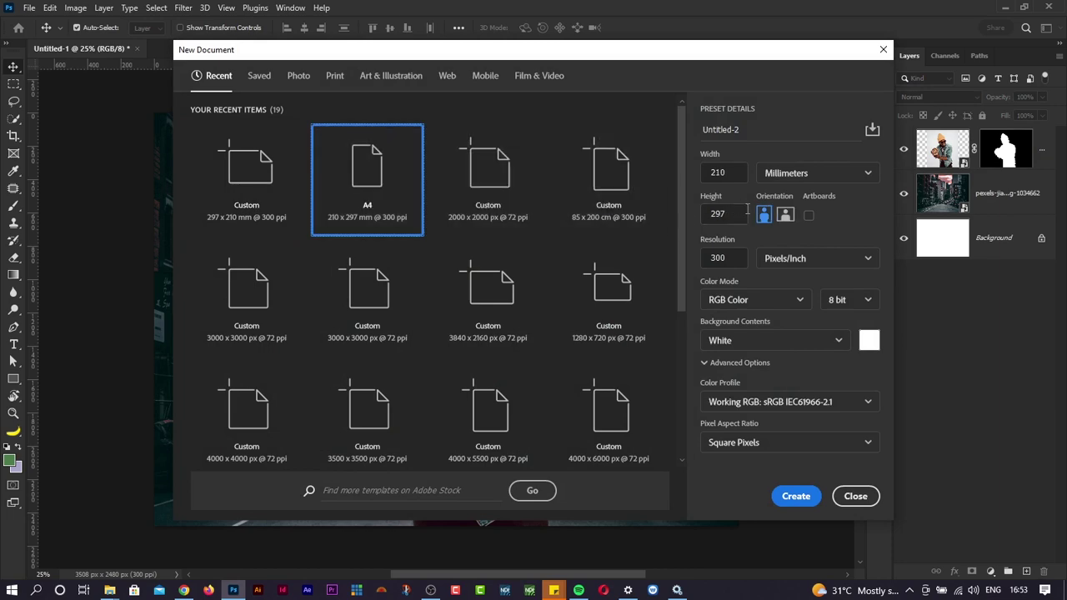
click(784, 215)
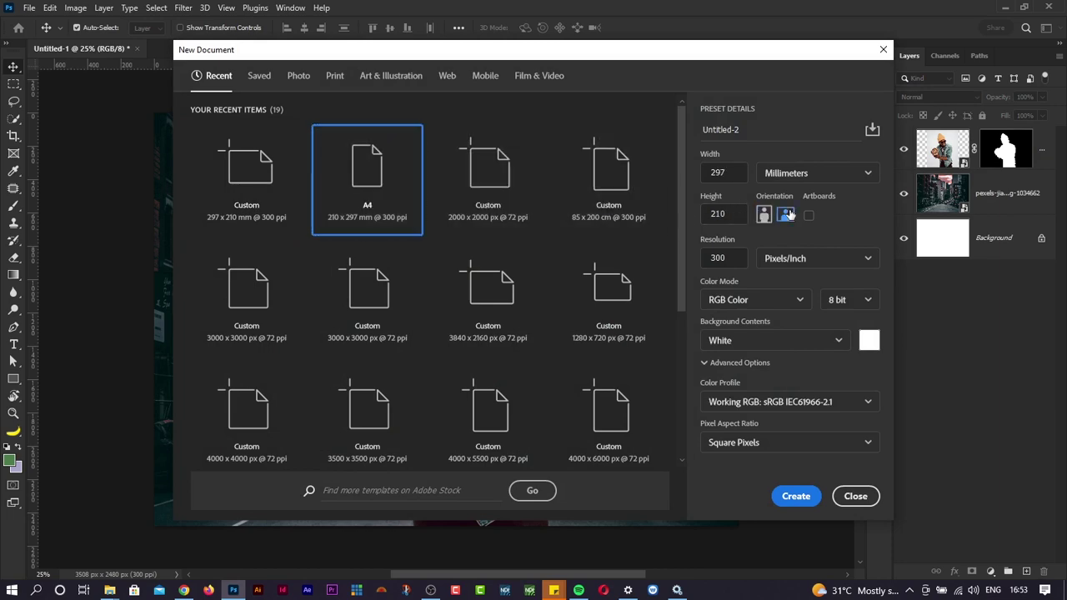
click(796, 497)
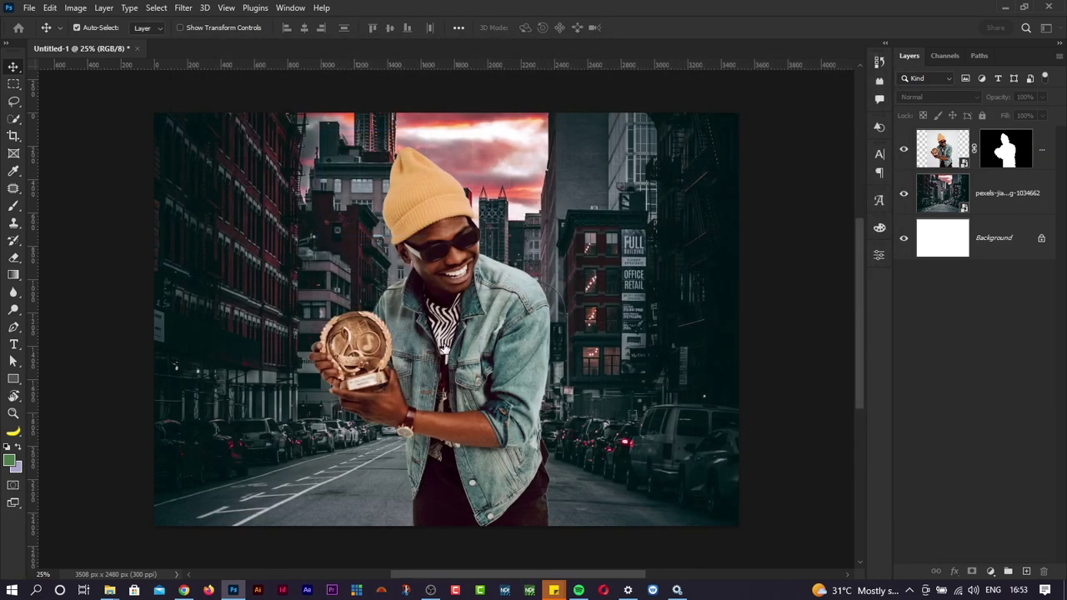
Place the photo of the bearded man in the blue T-shirt (2379004.jpg) from File Explorer's pictures folder into the new document
key(alt+Tab)
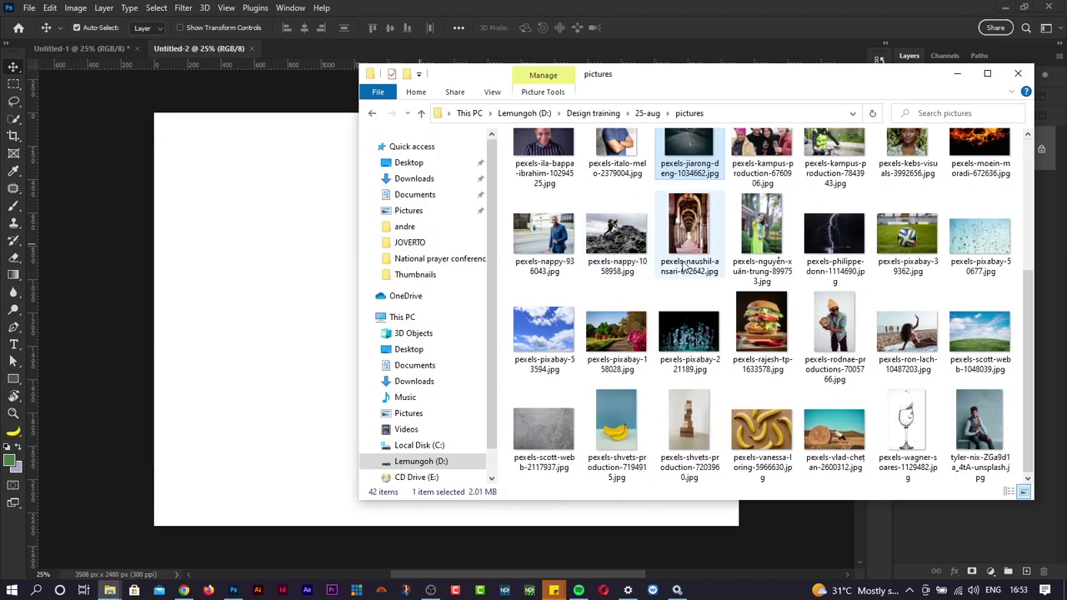
scroll(734, 250, up, 2)
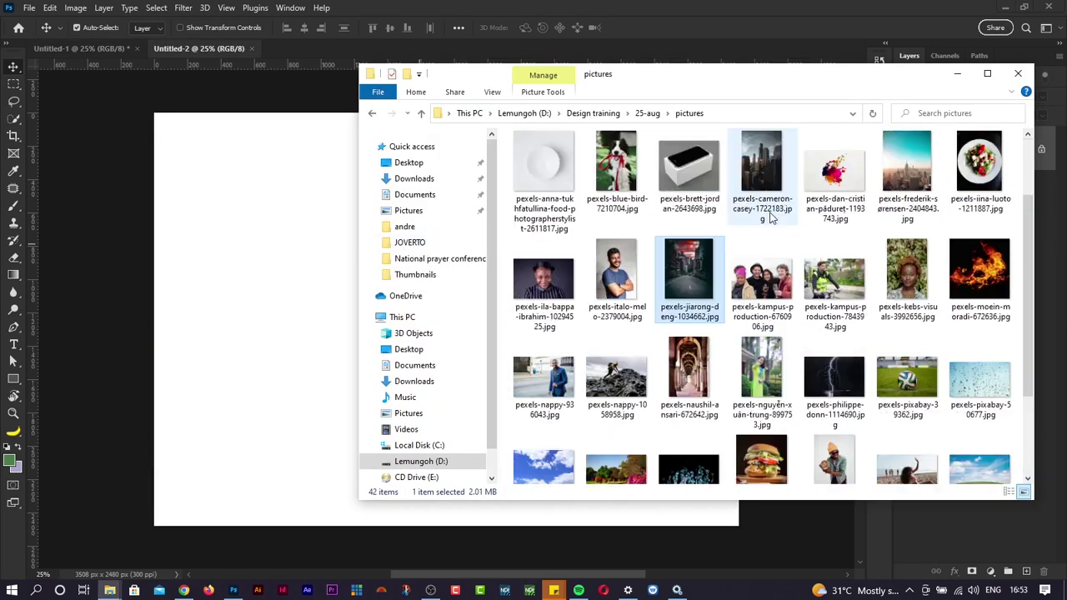
drag(617, 269, 299, 314)
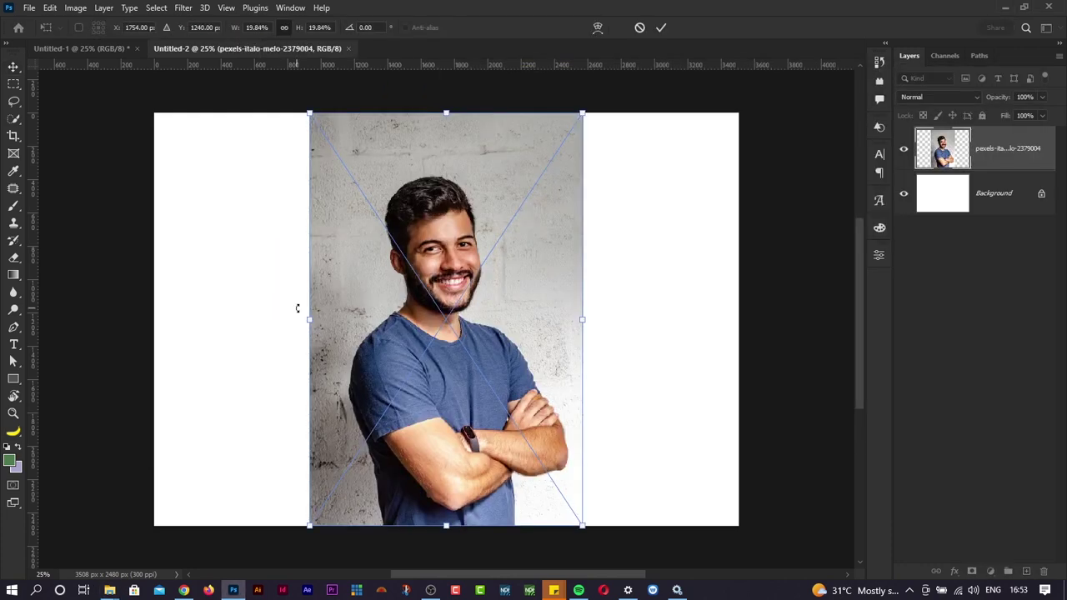
key(Return)
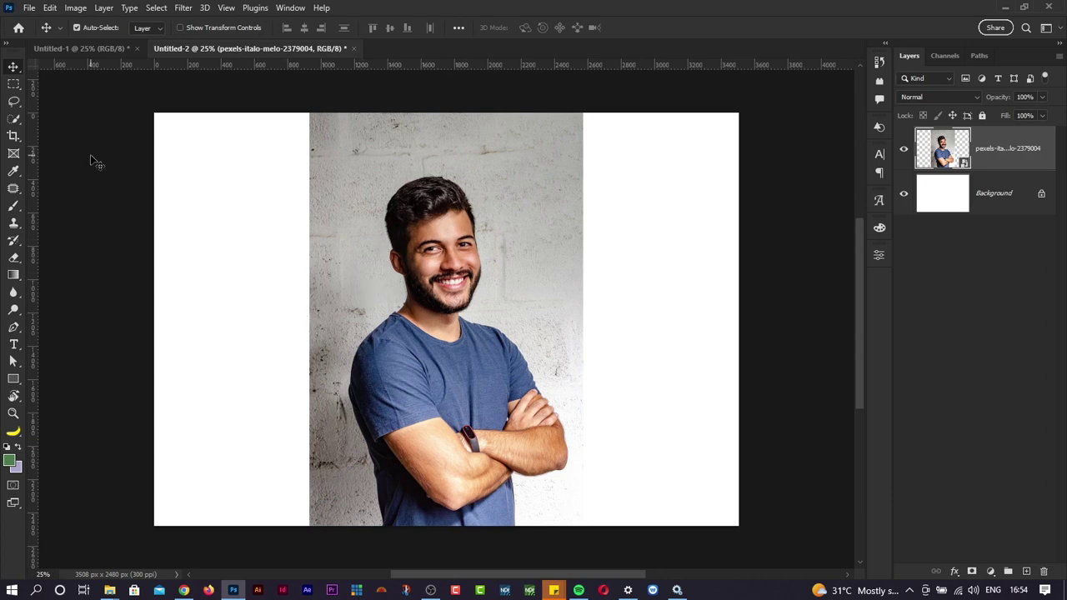
Select the bearded man with the Quick Selection tool's Select Subject option and inspect the selection outline around his head, arms and shirt
click(14, 119)
right_click(12, 121)
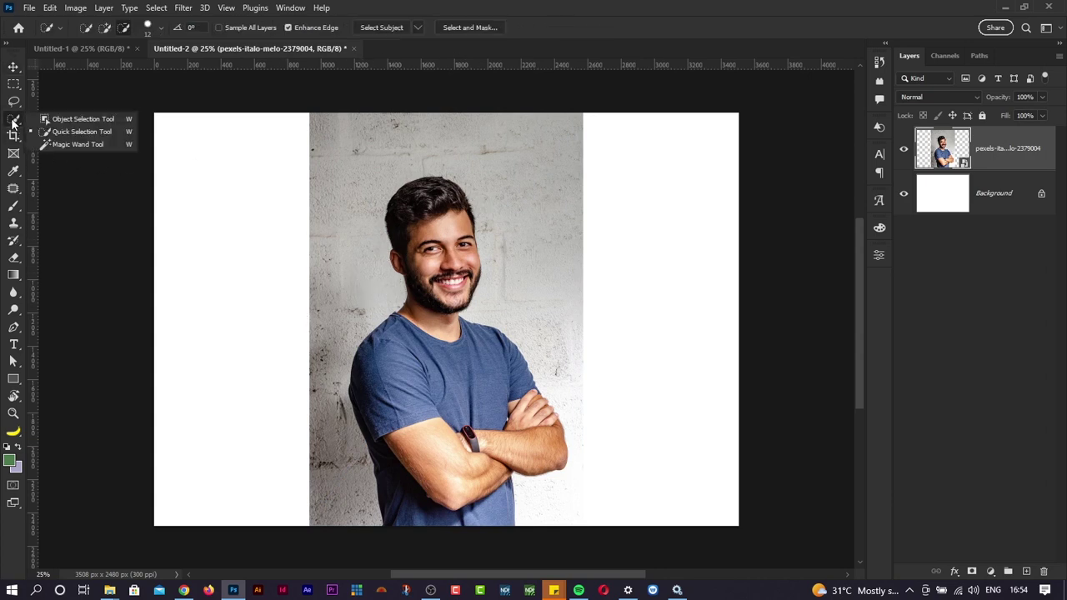
click(94, 133)
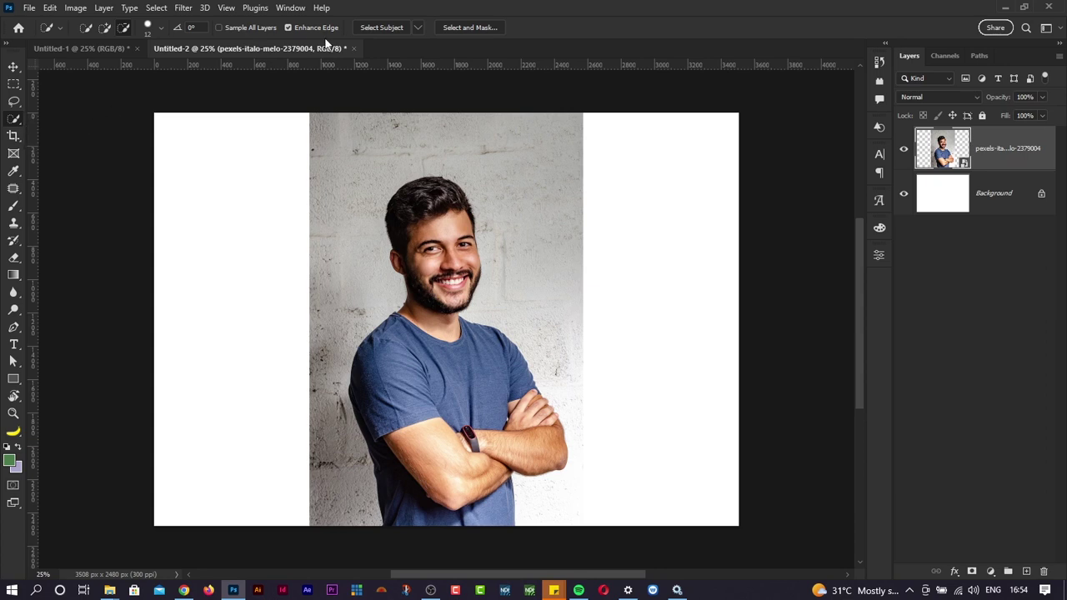
click(379, 28)
key(ctrl+plus)
key(ctrl+plus)
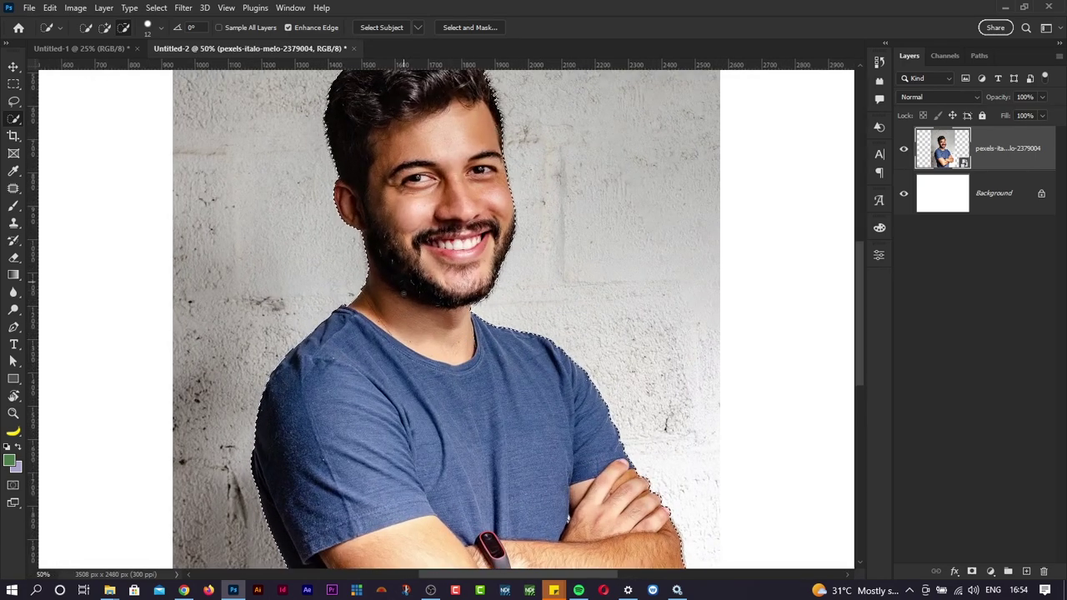
scroll(404, 294, up, 2)
scroll(409, 325, down, 4)
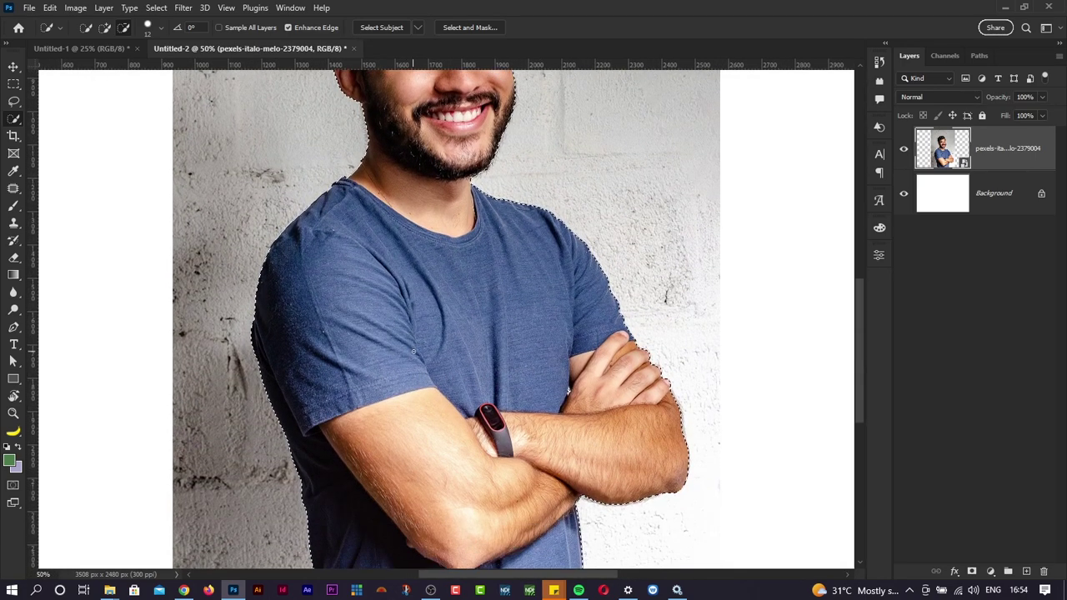
scroll(412, 351, down, 3)
scroll(413, 352, up, 3)
scroll(412, 71, up, 1)
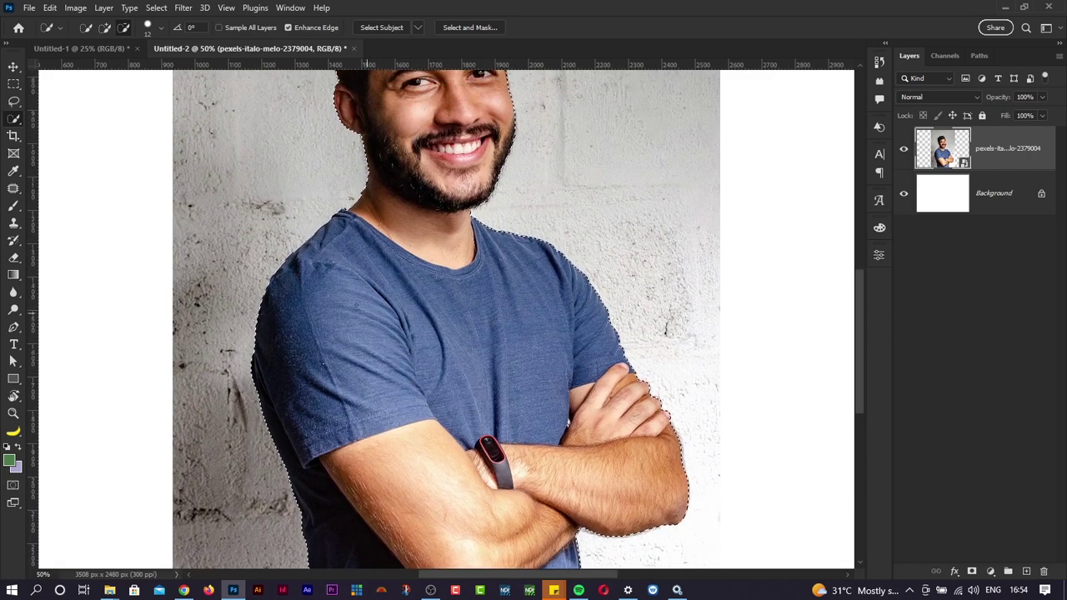
Deselect the man, reselect him with Select Subject, and clear the selection again
click(157, 8)
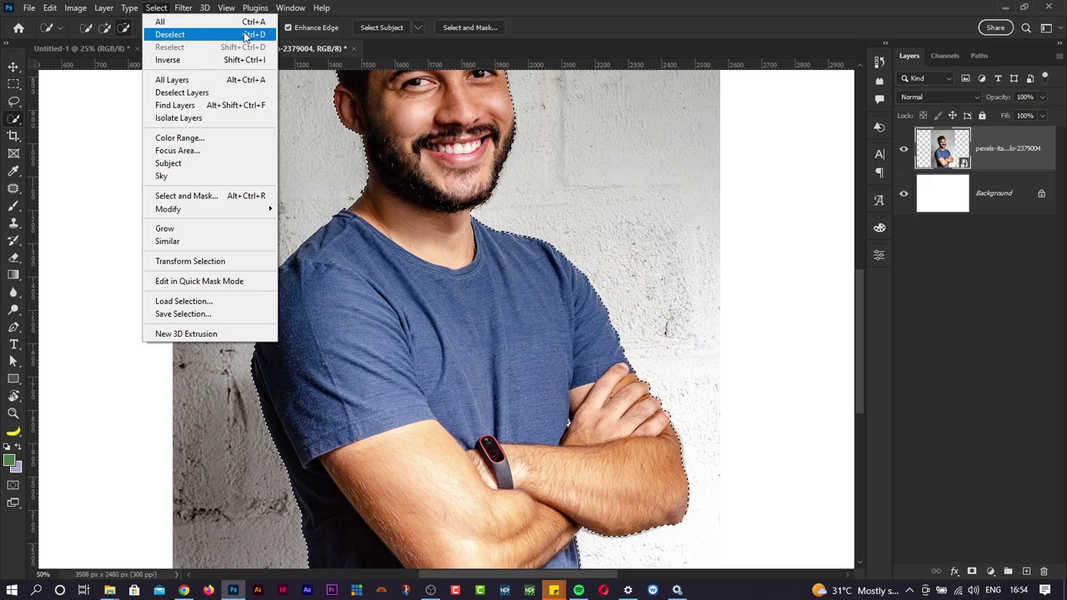
click(246, 35)
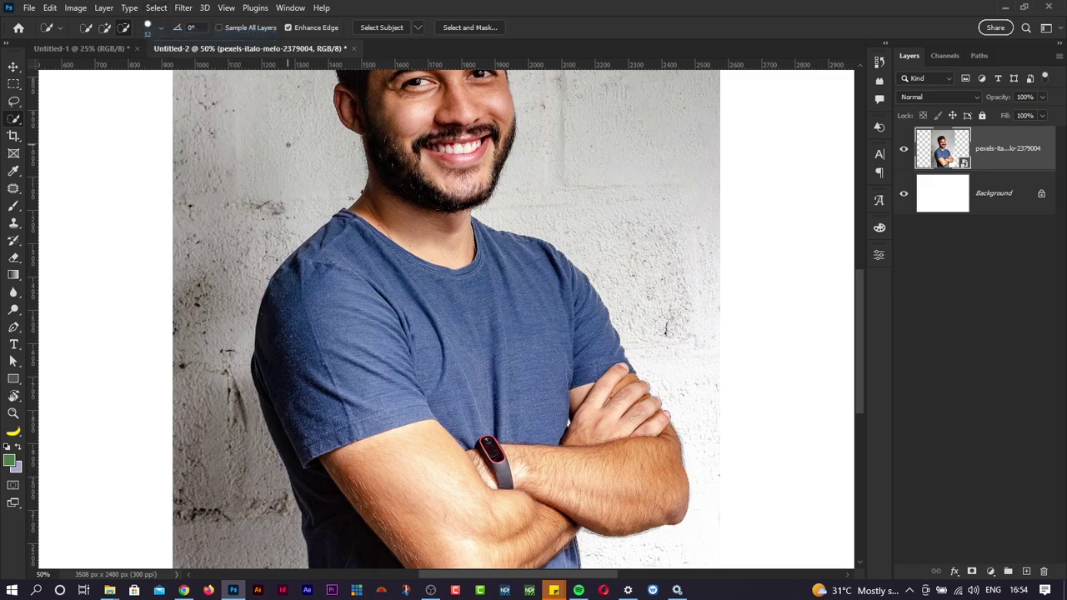
click(379, 28)
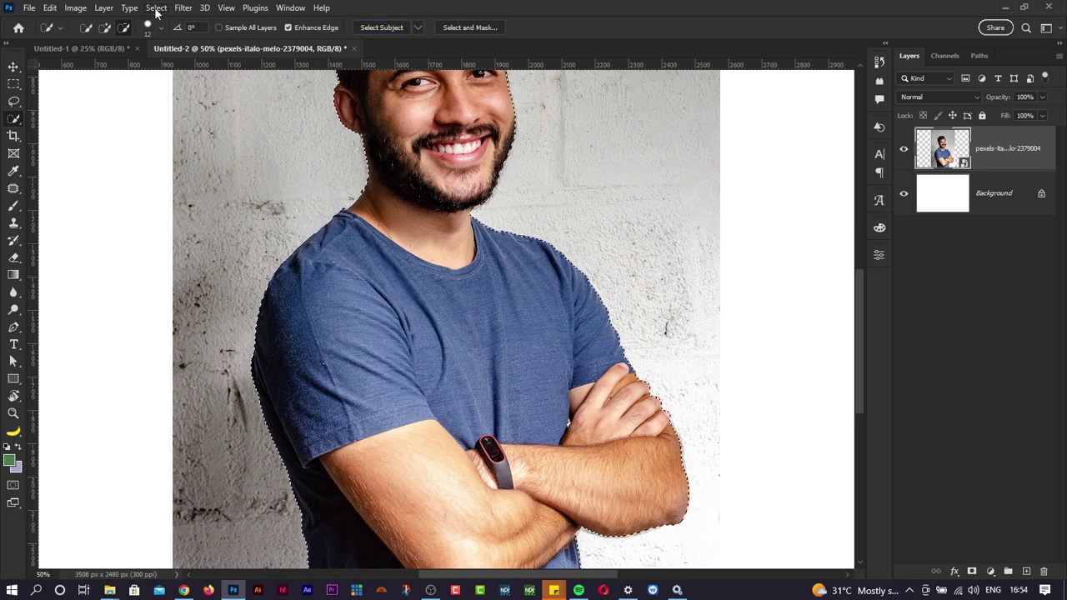
click(155, 8)
click(576, 6)
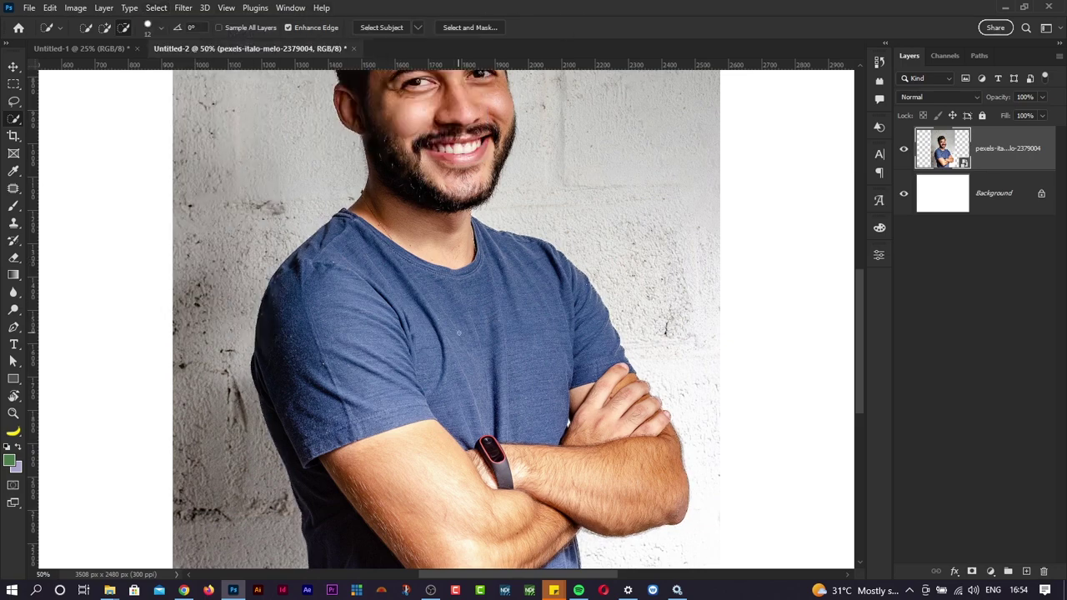
scroll(461, 340, down, 3)
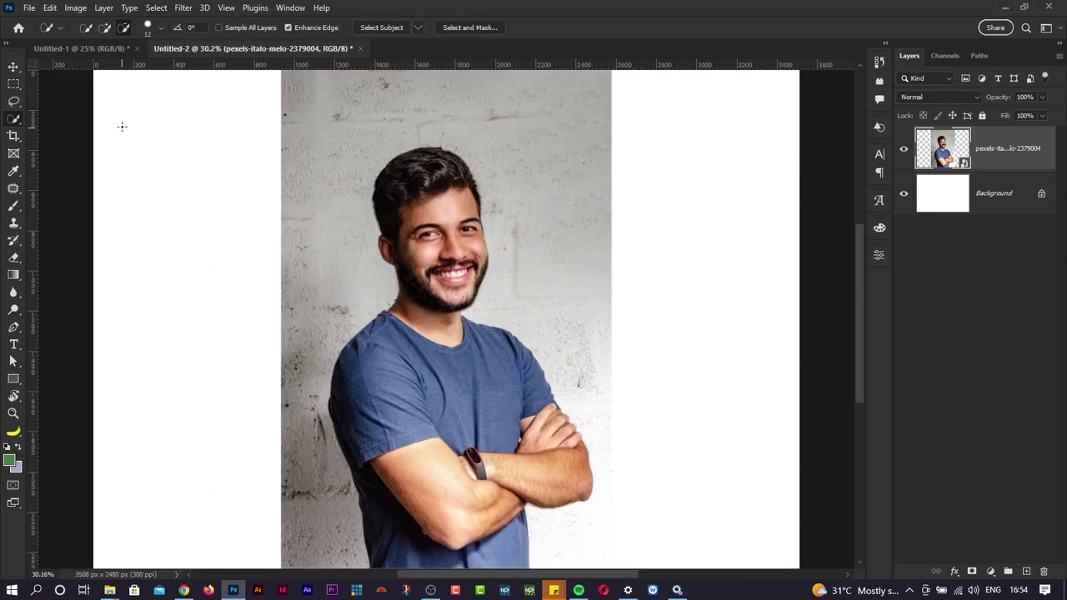
right_click(13, 120)
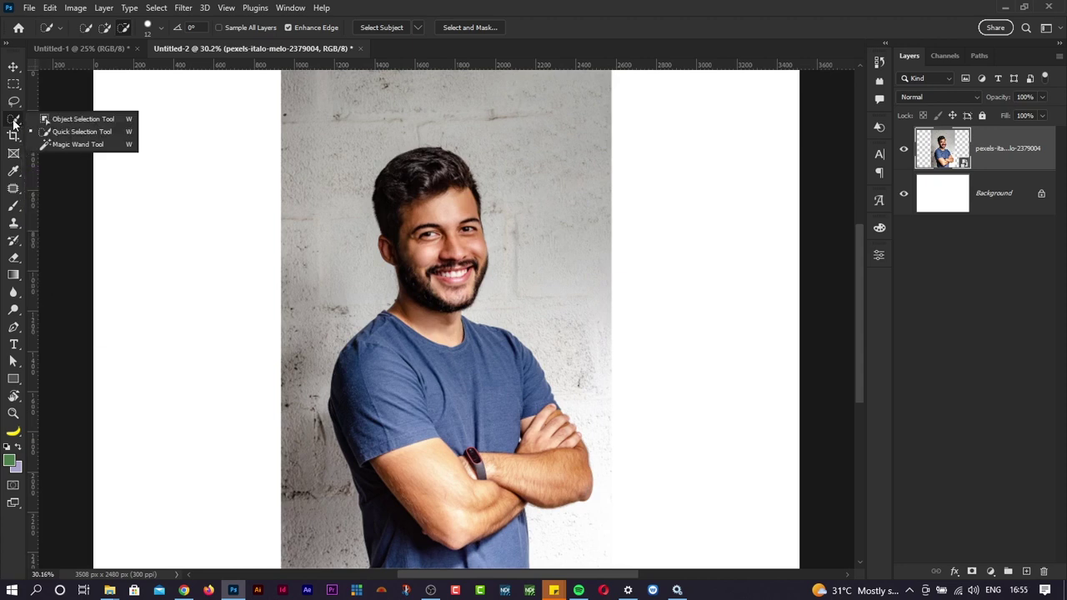
click(82, 119)
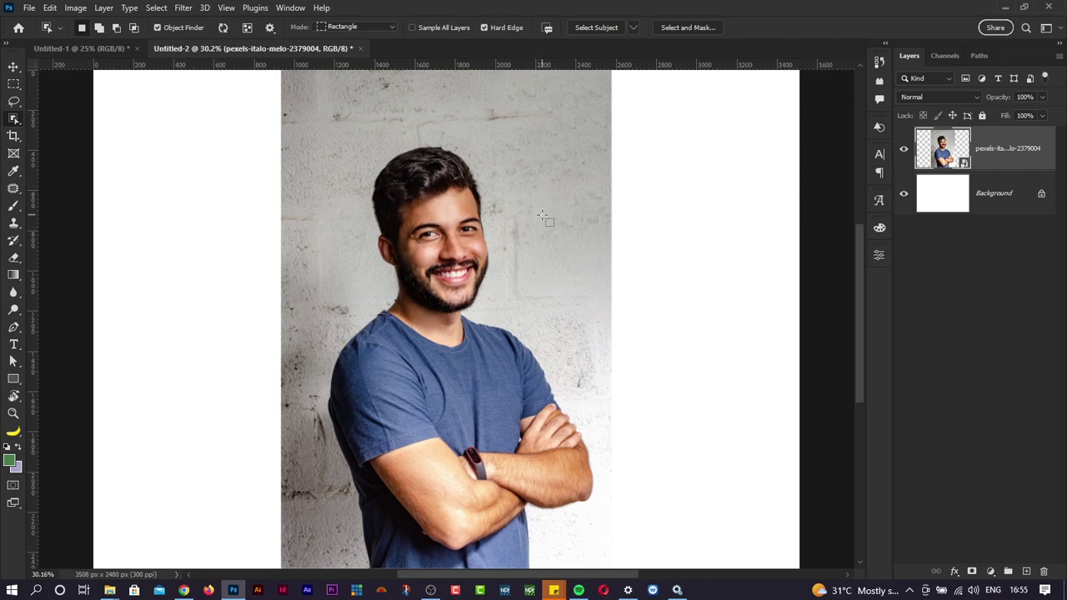
right_click(12, 121)
click(48, 132)
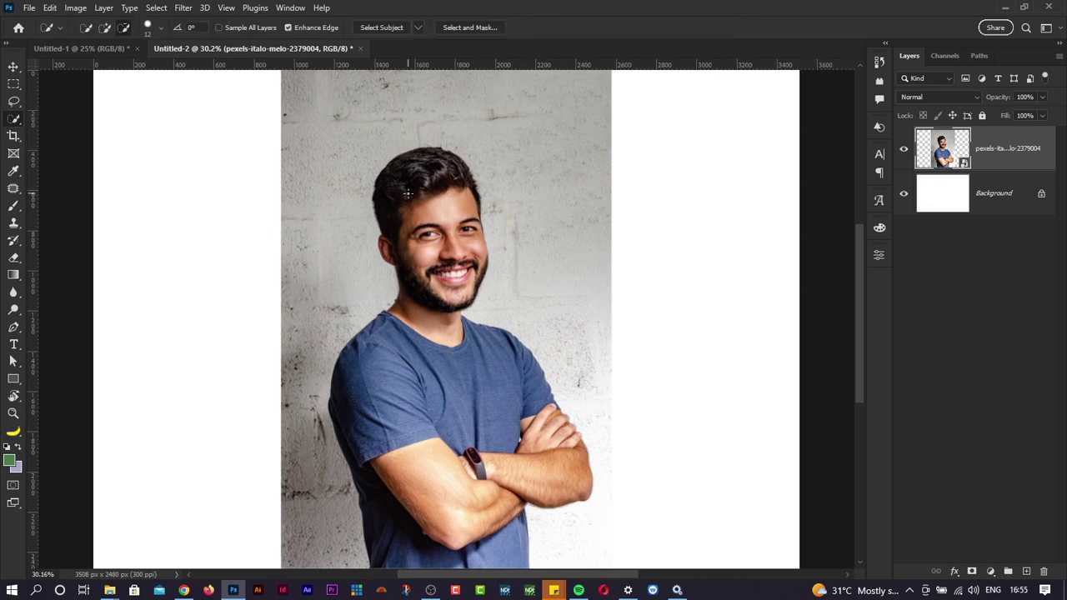
Select the whole man with the Quick Selection tool in add mode, brushing over his head, shirt and arms with a 237 px brush
alt+right_click(450, 188)
right_click(14, 122)
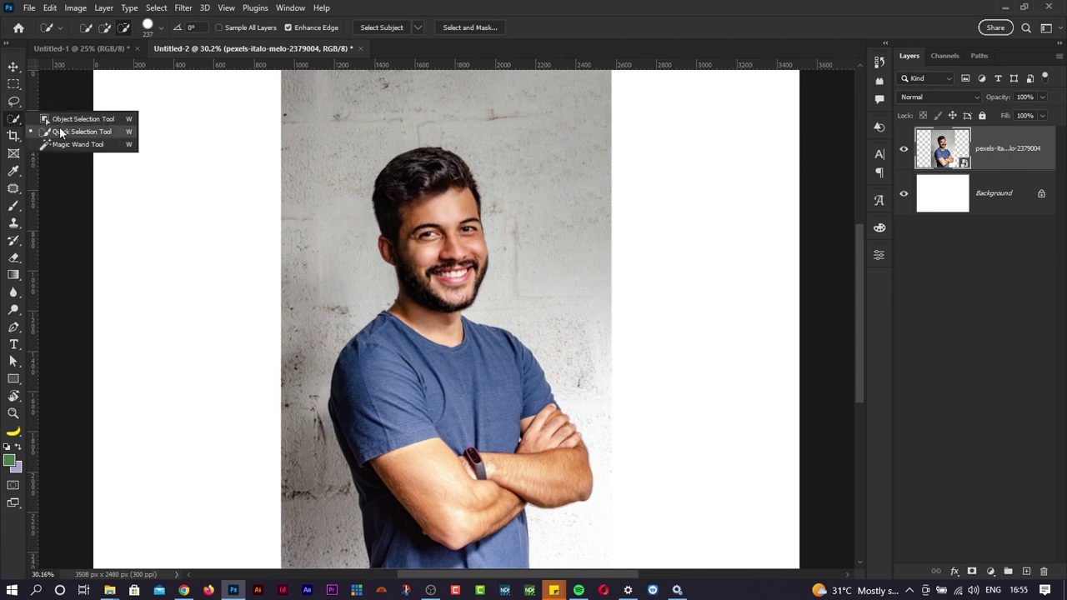
click(58, 134)
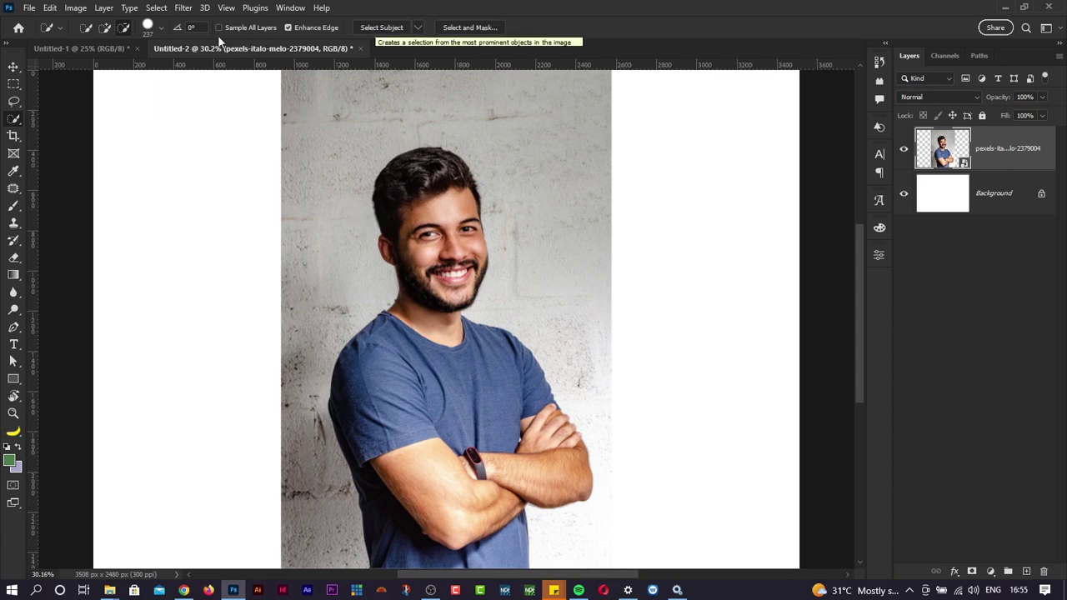
click(105, 30)
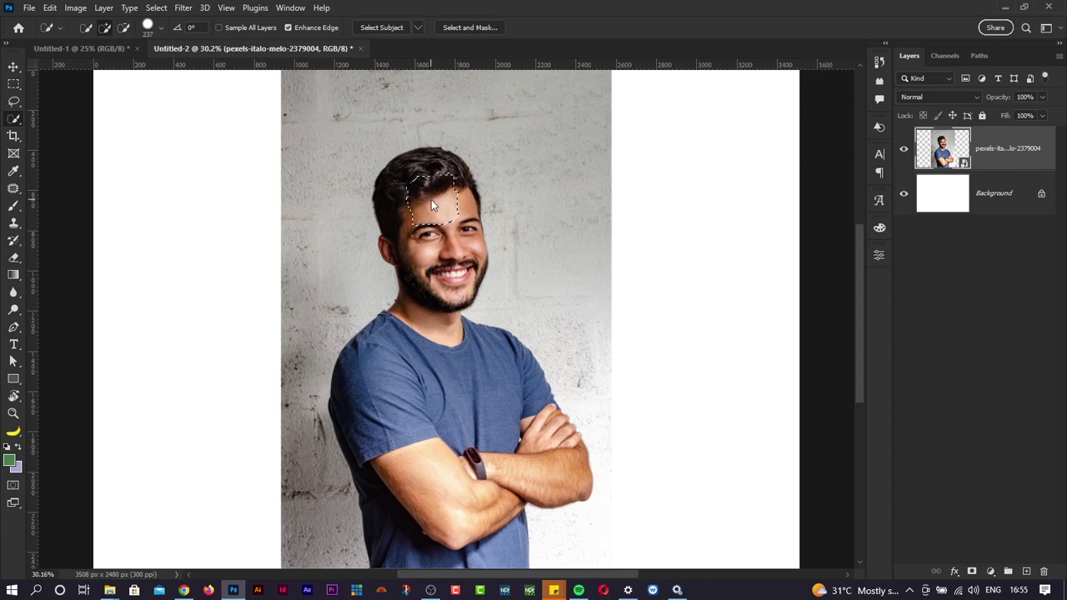
drag(433, 204, 440, 254)
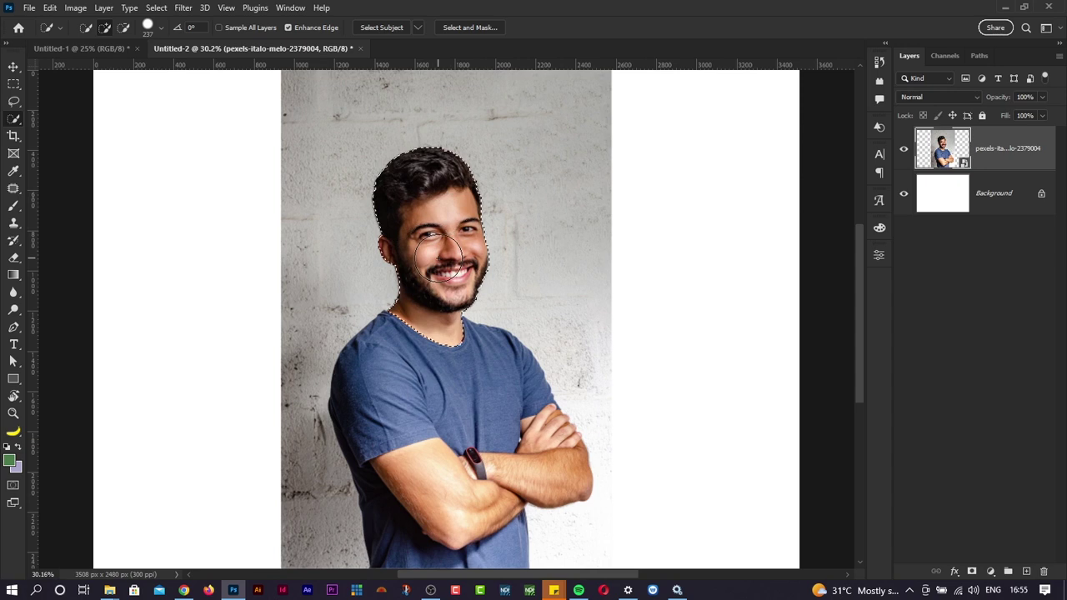
click(421, 371)
click(464, 476)
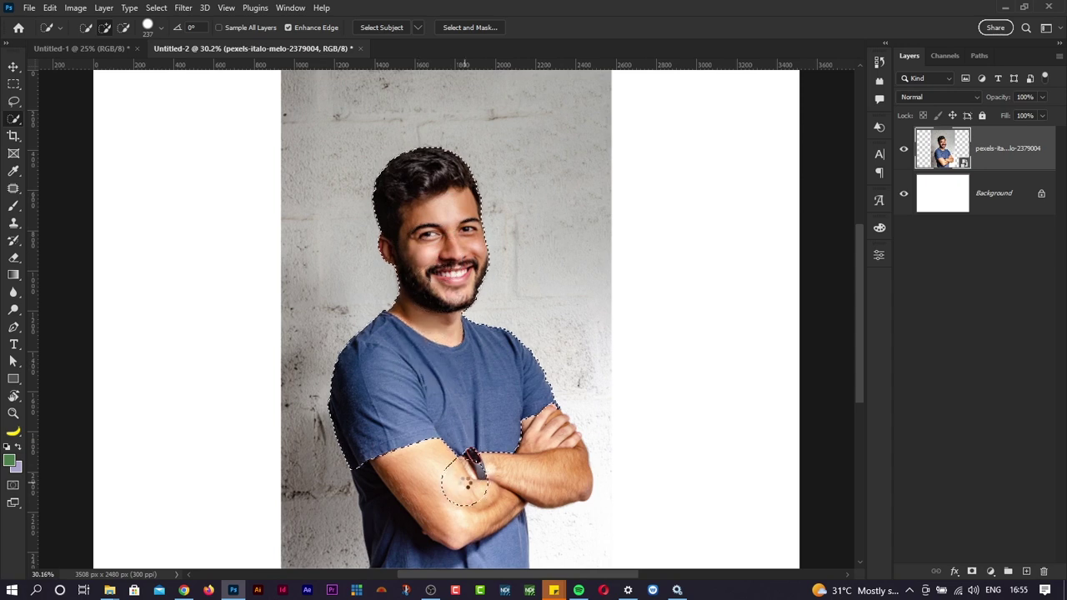
click(536, 452)
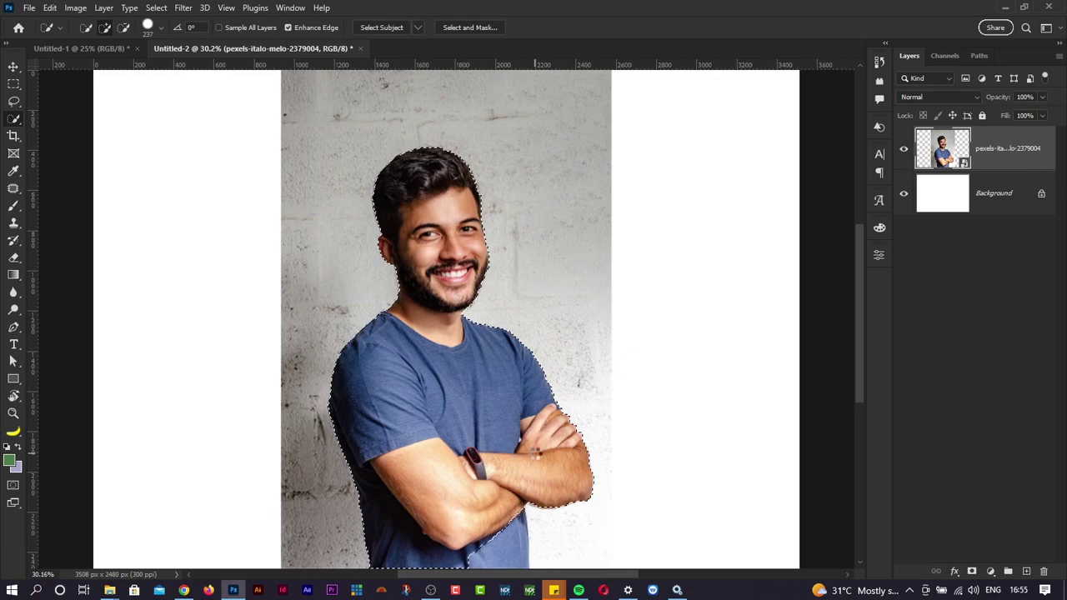
click(494, 546)
Examine the selection outline up close around the man's beard, hair, shirt, arms and waist, ending with the whole page in view
key(ctrl+plus)
key(ctrl+plus)
key(ctrl+plus)
key(ctrl+plus)
key(ctrl+plus)
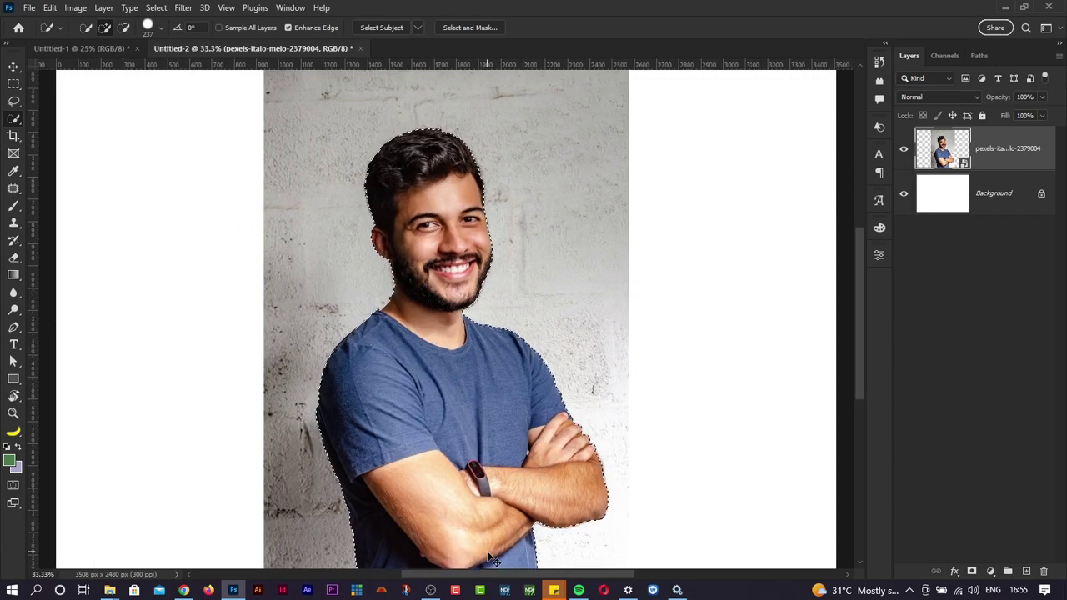
key(ctrl+plus)
scroll(534, 417, up, 15)
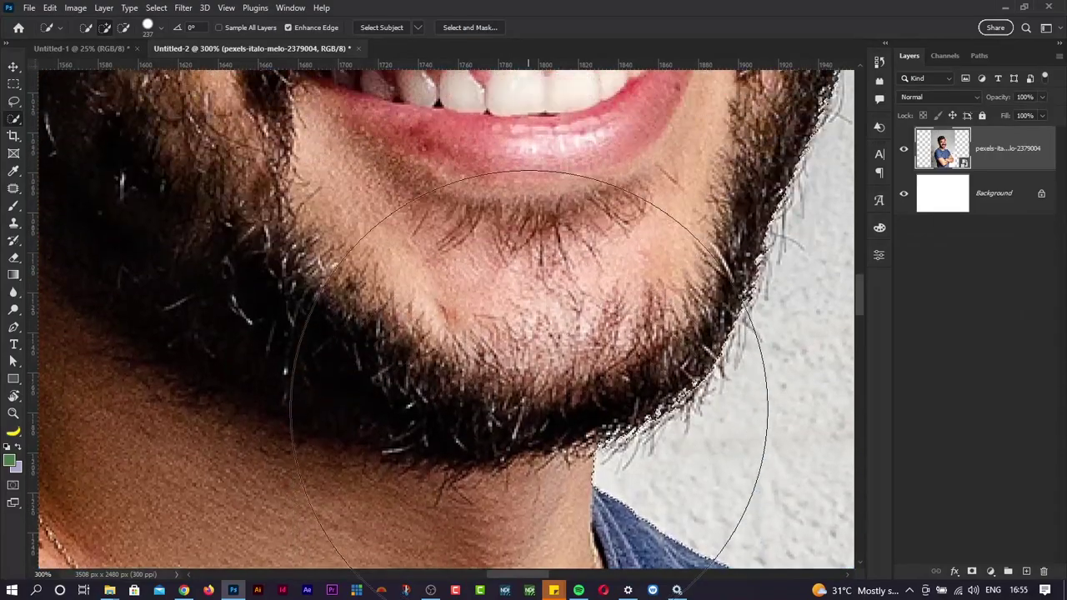
key(ctrl+minus)
key(ctrl+minus)
key(ctrl+minus)
key(ctrl+minus)
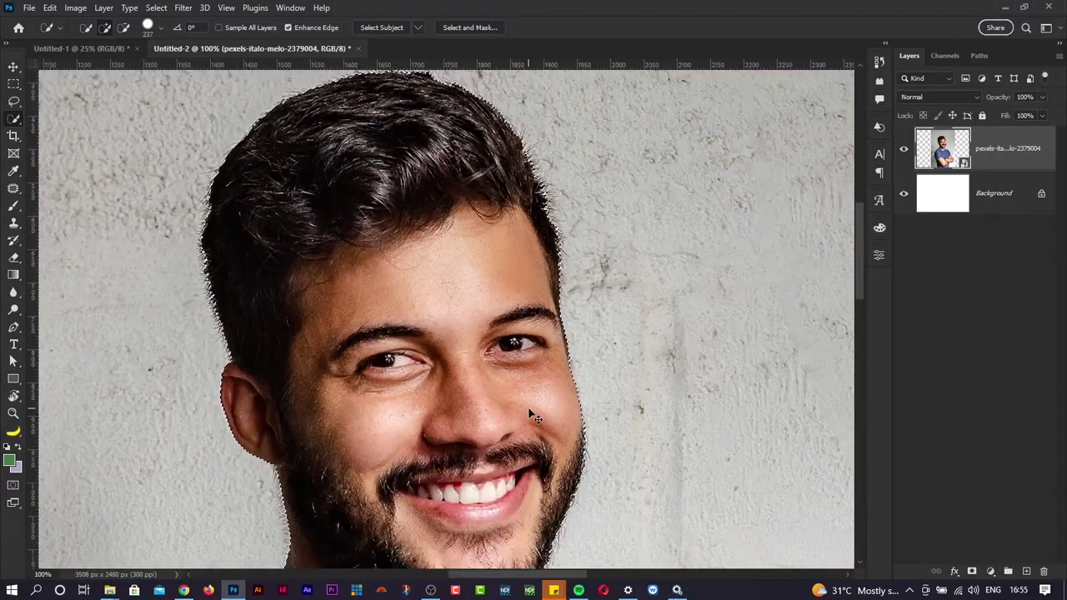
scroll(518, 411, down, 10)
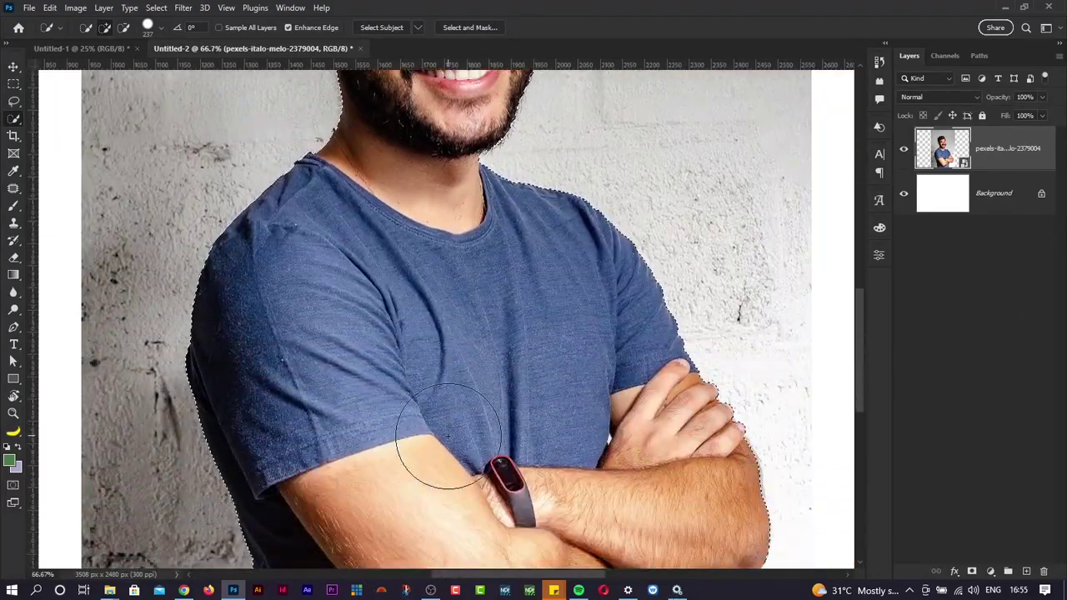
scroll(448, 435, down, 2)
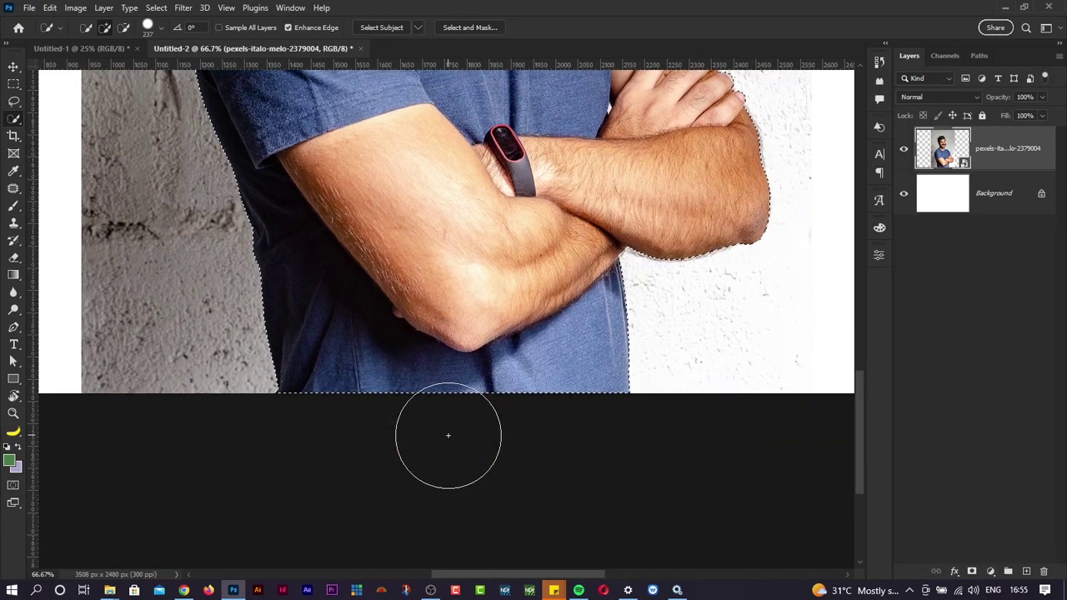
scroll(448, 435, up, 6)
scroll(448, 434, up, 3)
key(ctrl+0)
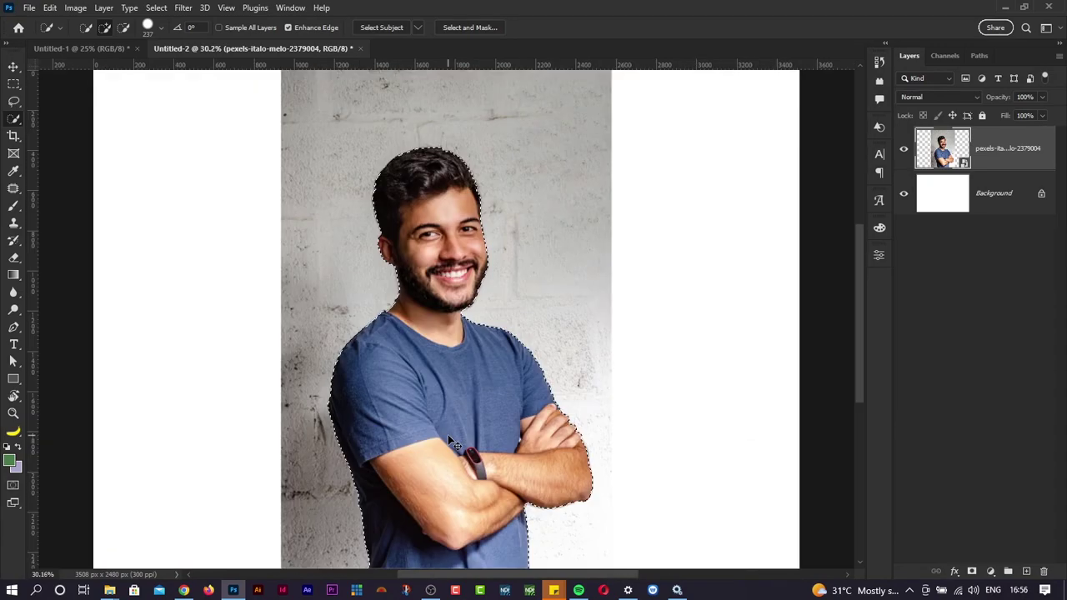
Add a patch of the wall beside the man's beard, above his shoulder, to the selection
right_click(13, 118)
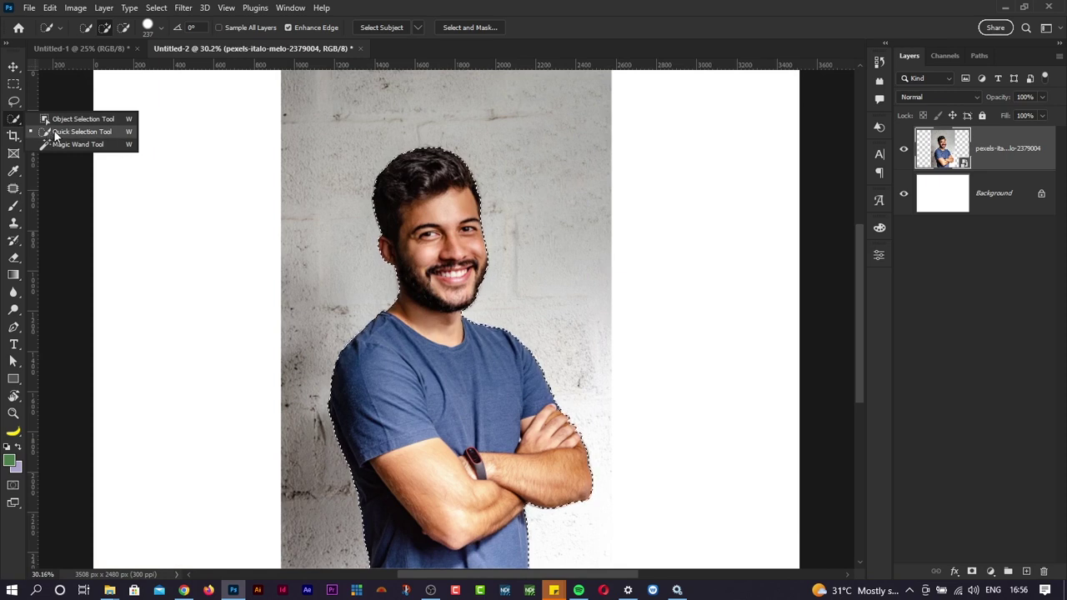
click(566, 10)
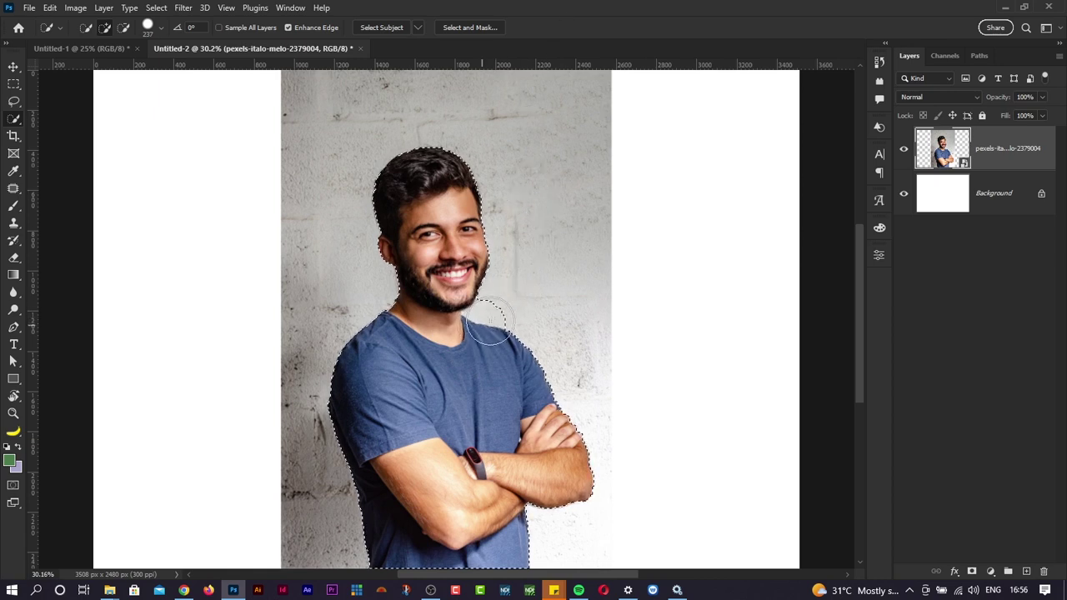
click(536, 283)
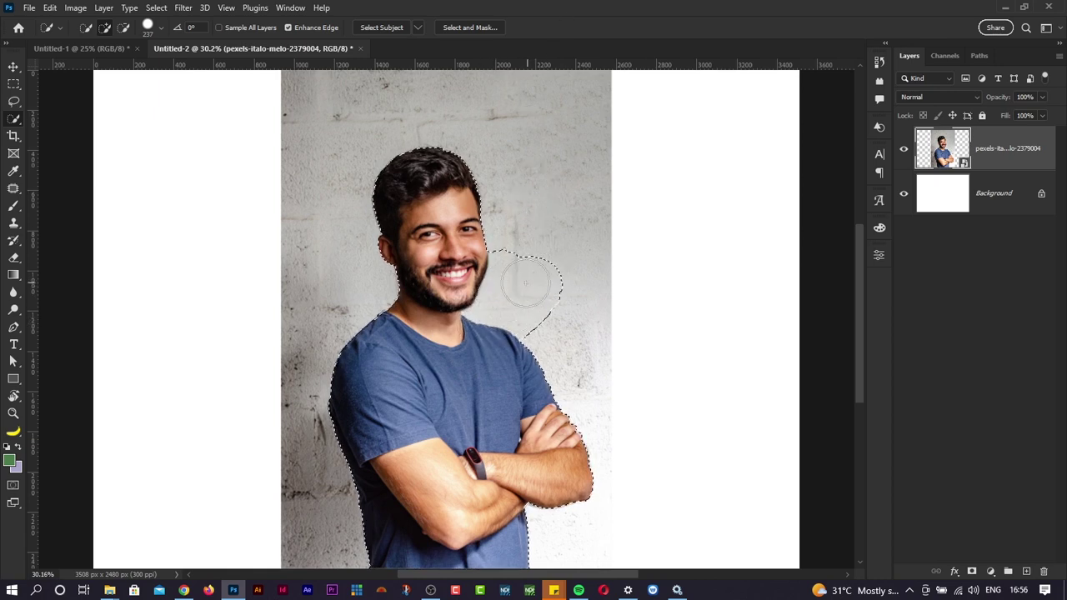
Subtract the outer part of the wall patch beside the man's face from the selection with the 237 px brush
click(124, 29)
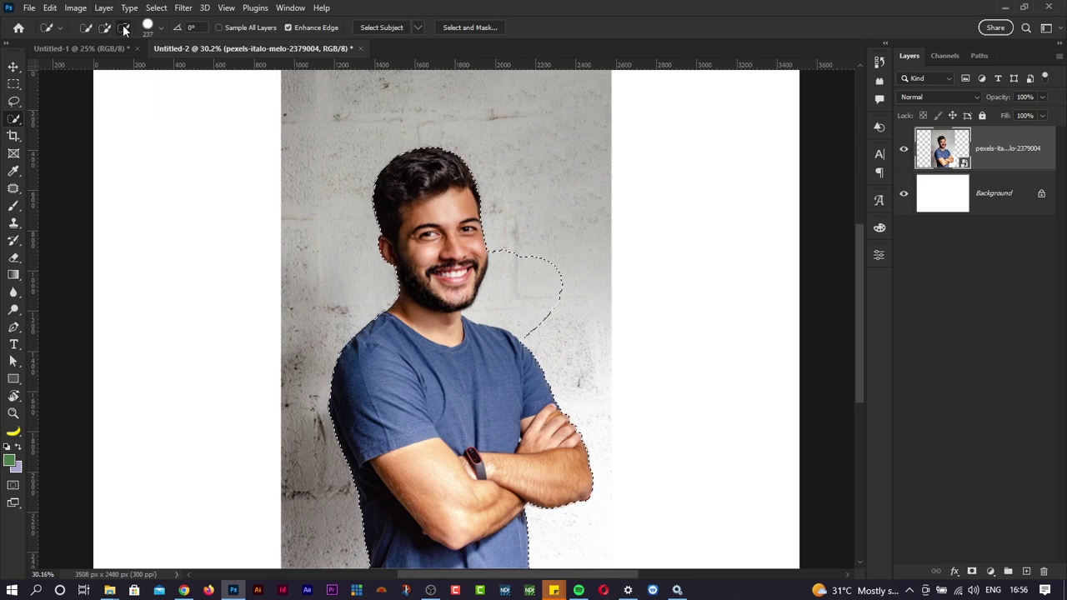
click(527, 258)
click(559, 311)
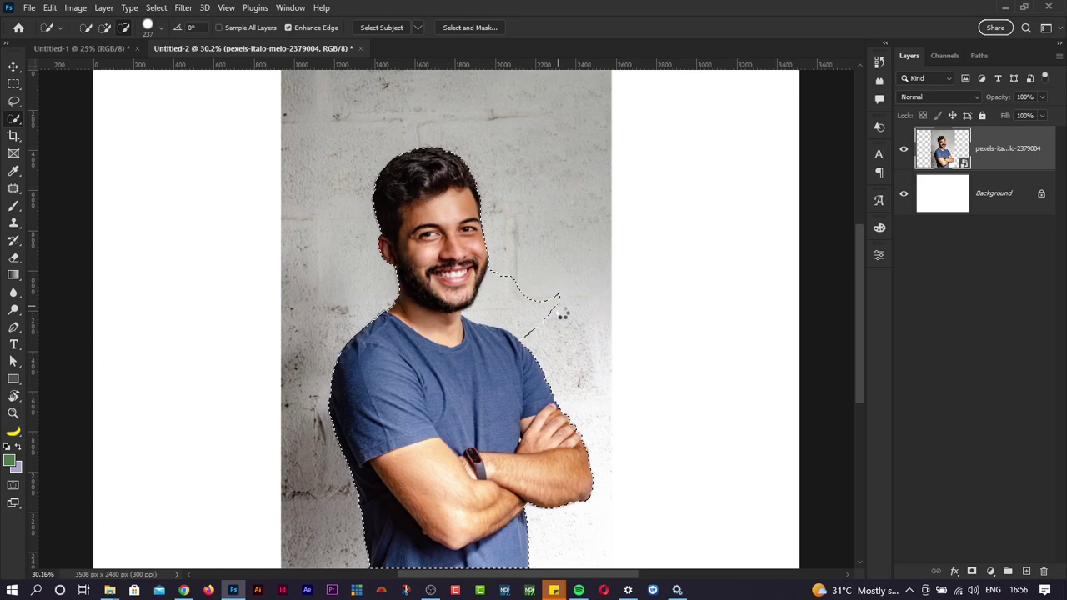
key(ctrl+plus)
key(ctrl+plus)
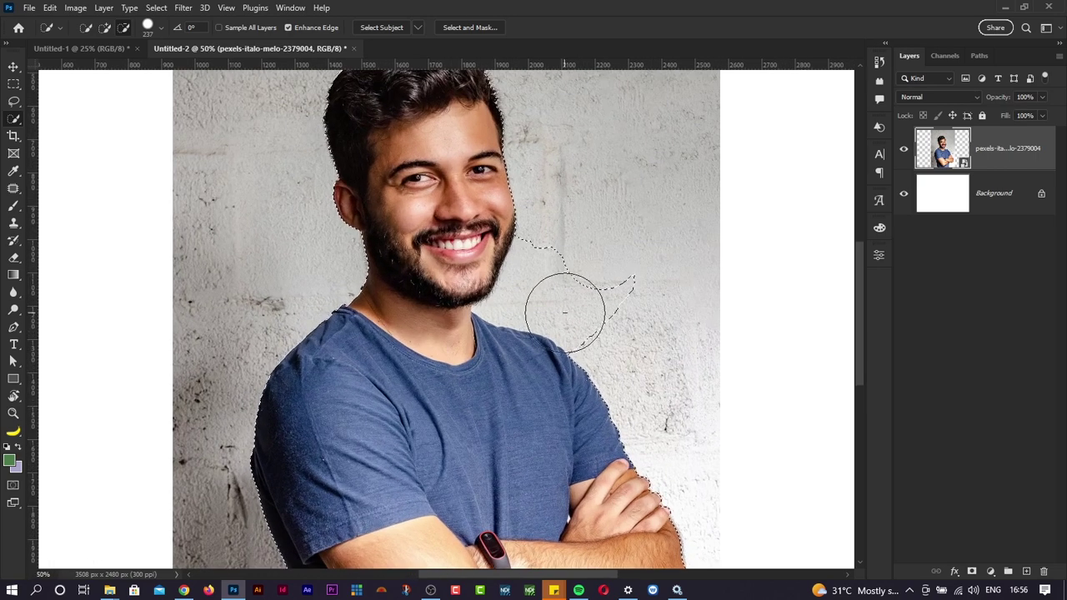
Subtract more of the wall patch between the man's beard and shoulder, reducing the brush to 125 px and 57 px
mouse_move(624, 300)
mouse_down()
mouse_move(602, 329)
mouse_move(552, 291)
mouse_up()
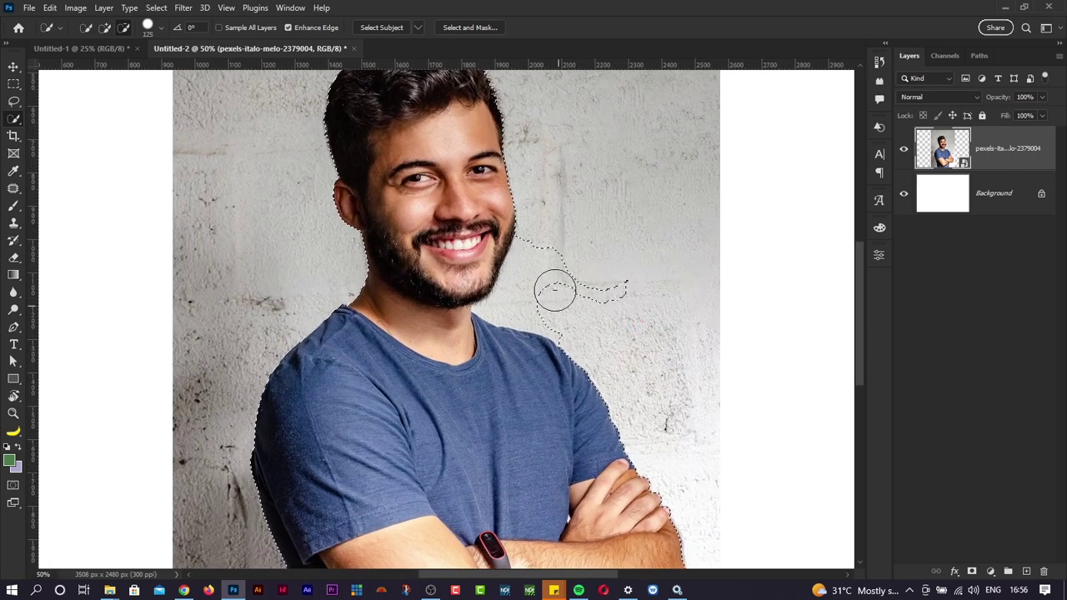
click(555, 246)
click(537, 299)
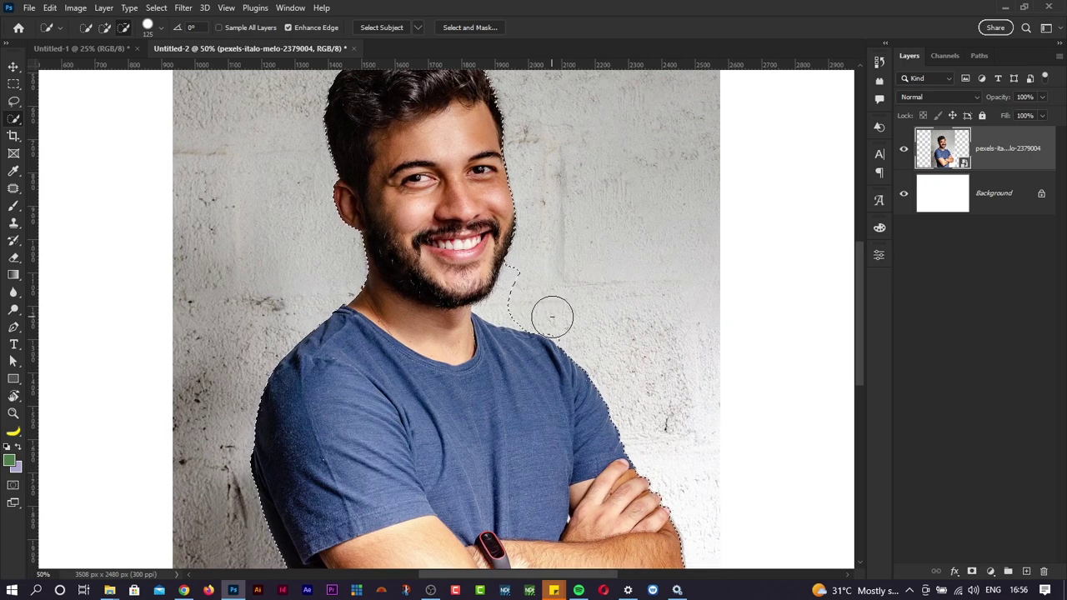
alt+right_click(552, 320)
drag(522, 269, 505, 305)
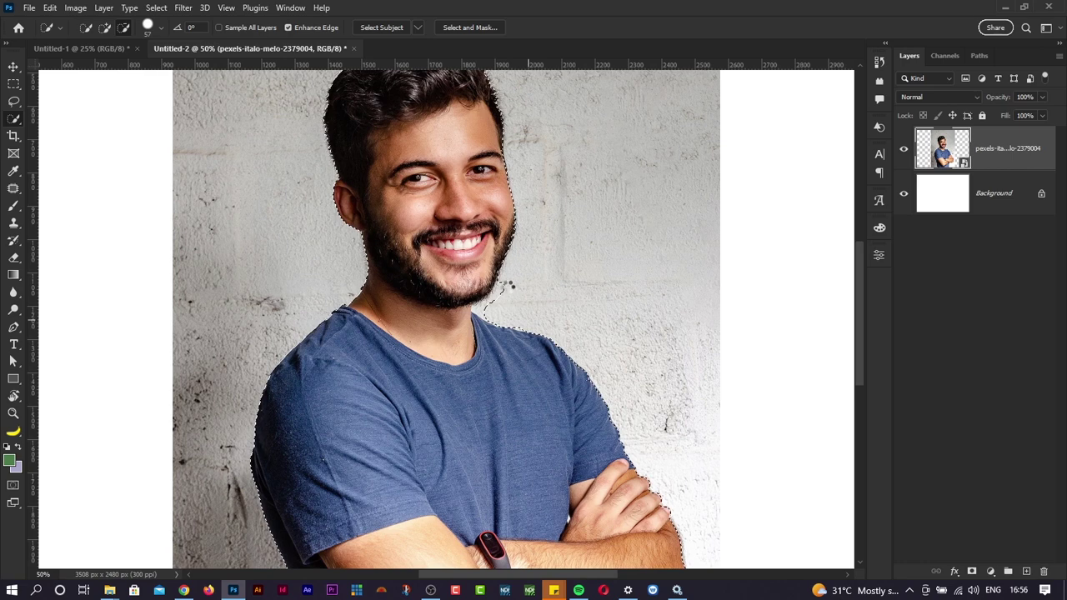
Set the Quick Selection tool to add to the selection and enlarge its brush to 165 px
click(105, 28)
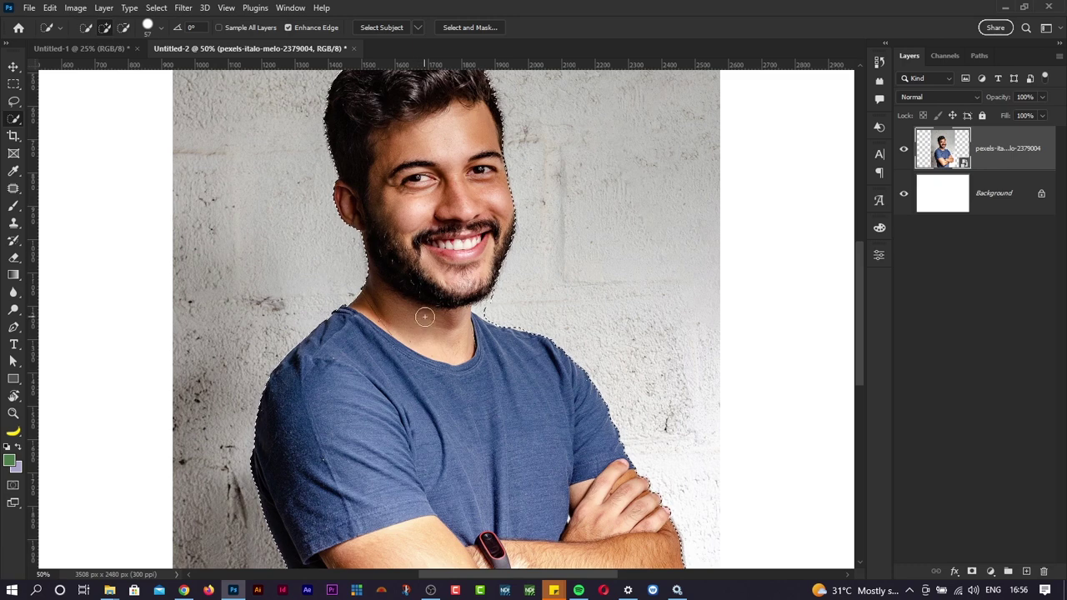
alt+right_click(472, 321)
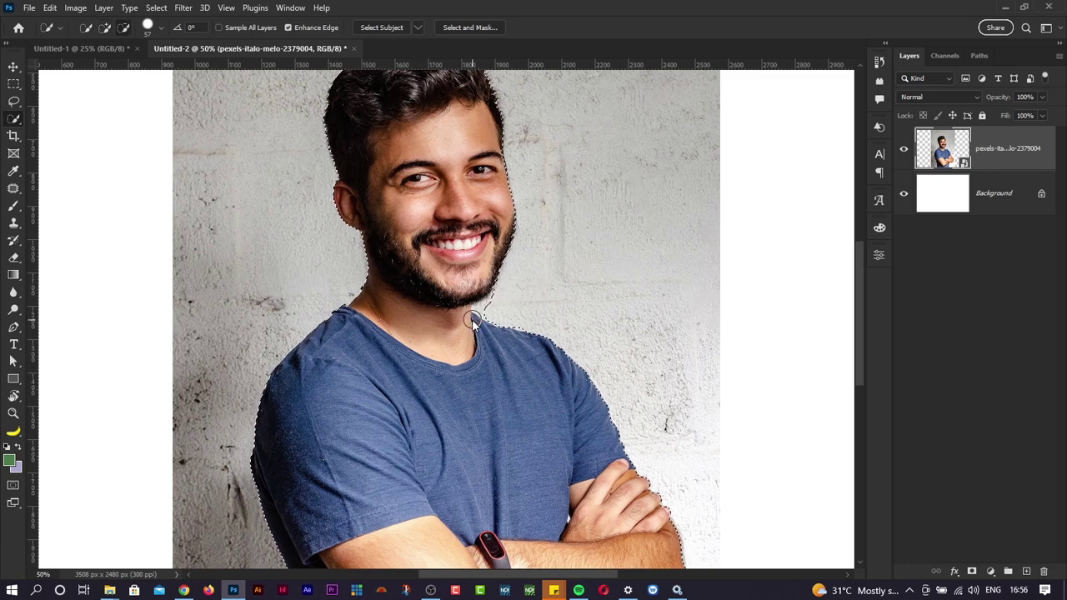
drag(473, 321, 546, 287)
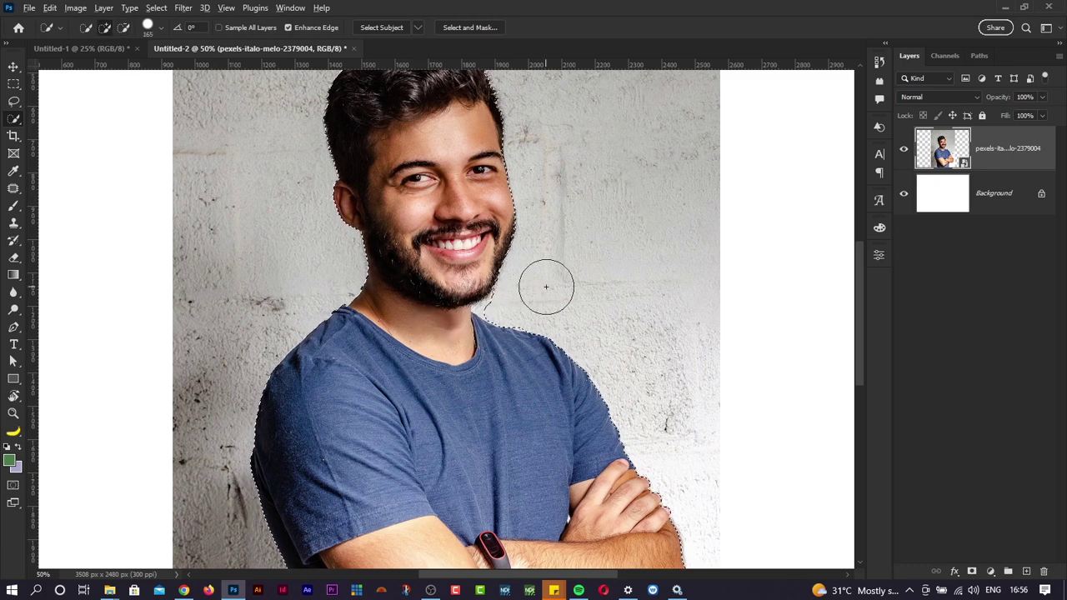
Subtract the leftover wall sliver between the man's beard and shirt collar, reducing the brush to 81 px and 29 px
key(alt)
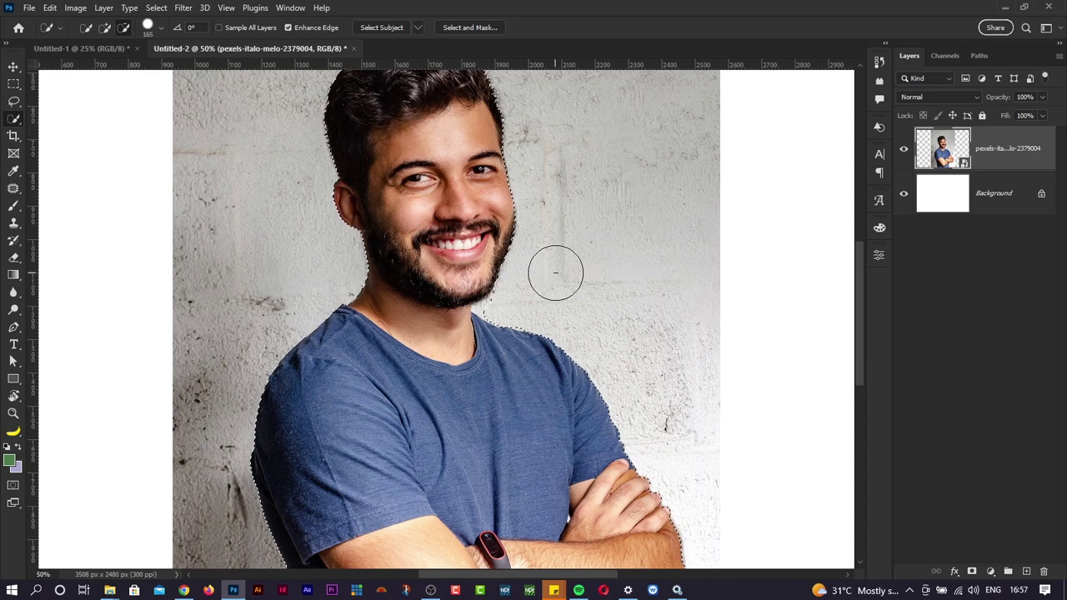
drag(555, 273, 541, 272)
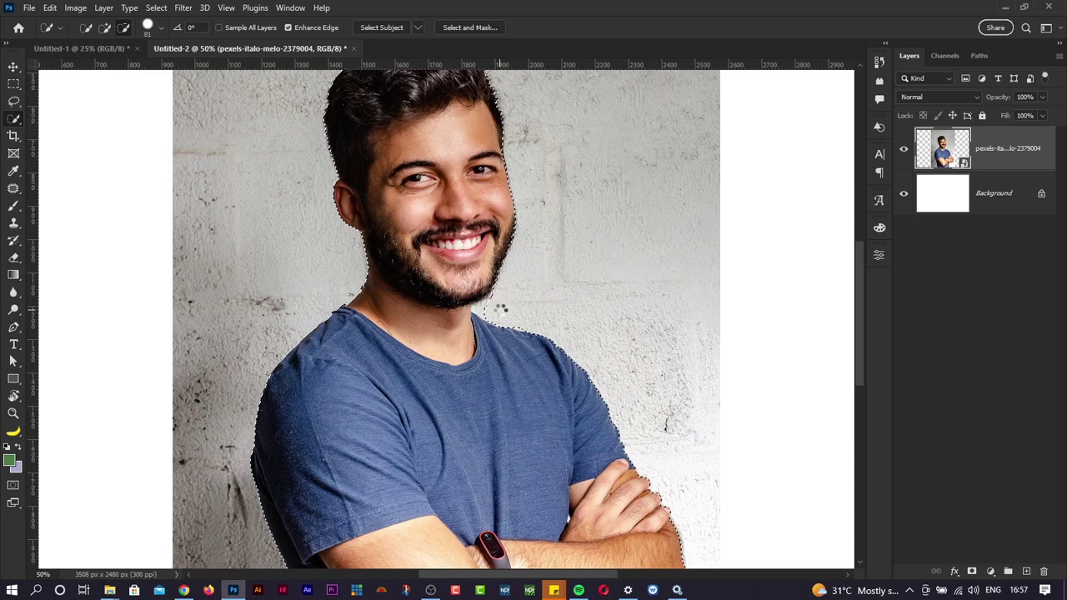
drag(499, 309, 483, 306)
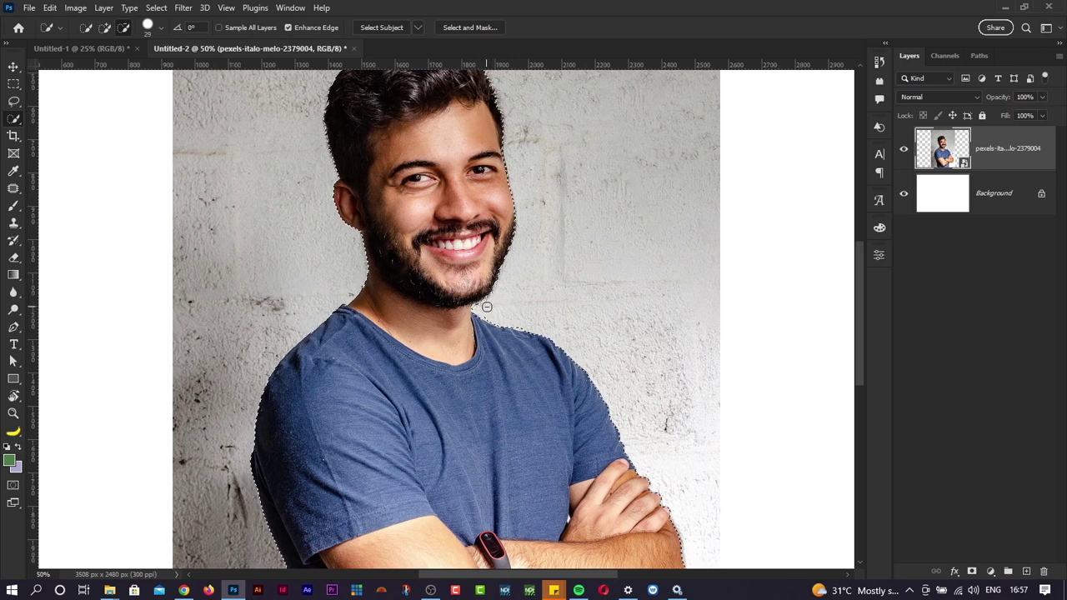
Return to adding to the selection, enlarge the brush to 137 px, and review the outline around the whole man
key(alt)
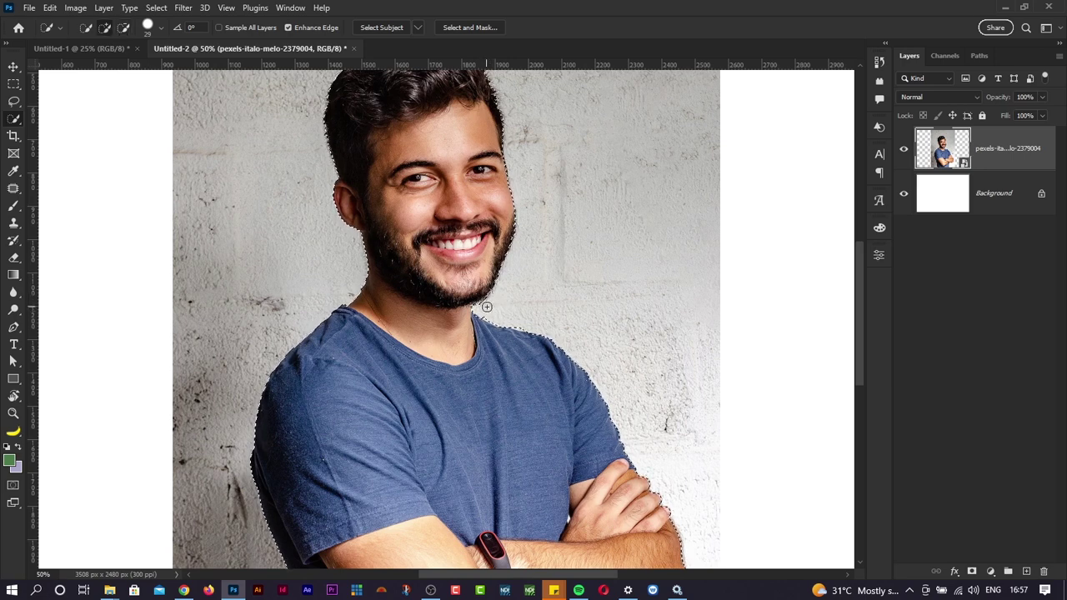
drag(487, 307, 547, 278)
scroll(547, 278, up, 1)
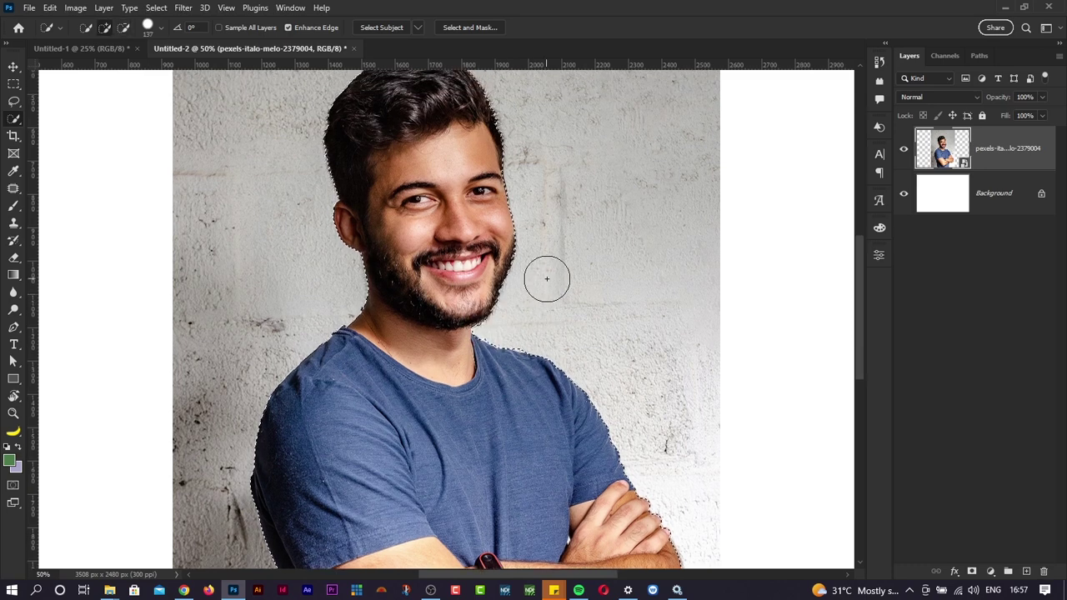
scroll(547, 278, down, 2)
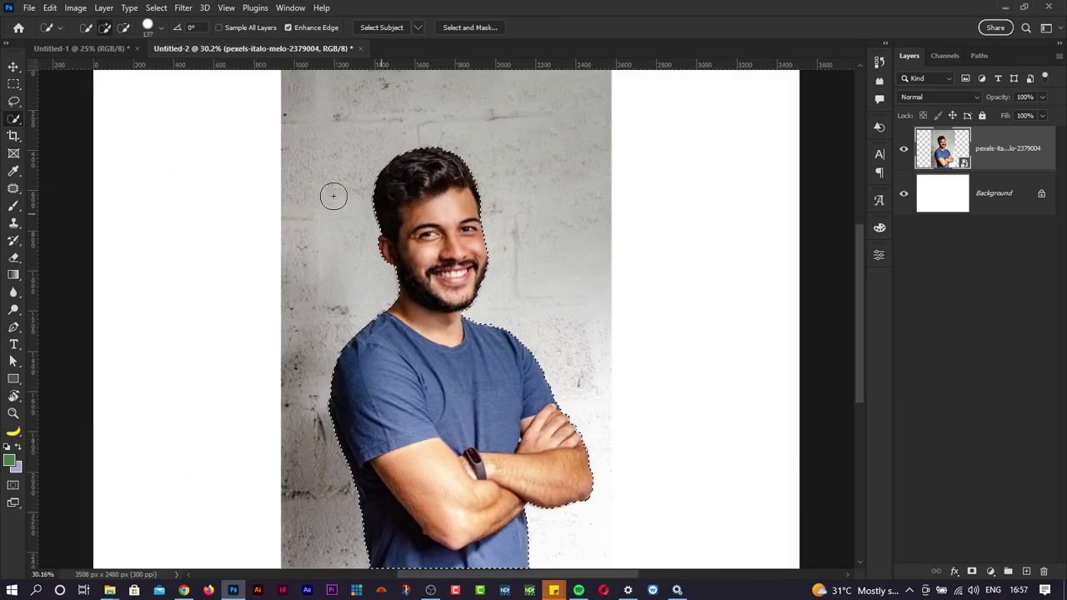
Choose the Magic Wand tool and place the banana photo pexels-shvets-production-7194915 from the pictures folder onto the blank canvas
right_click(14, 120)
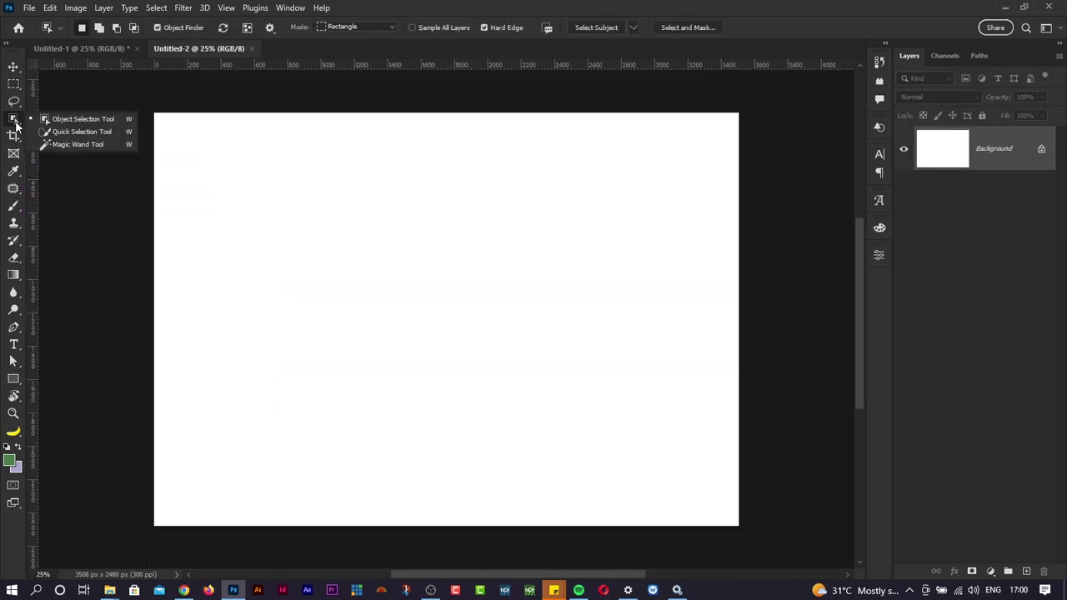
click(57, 146)
key(alt+Tab)
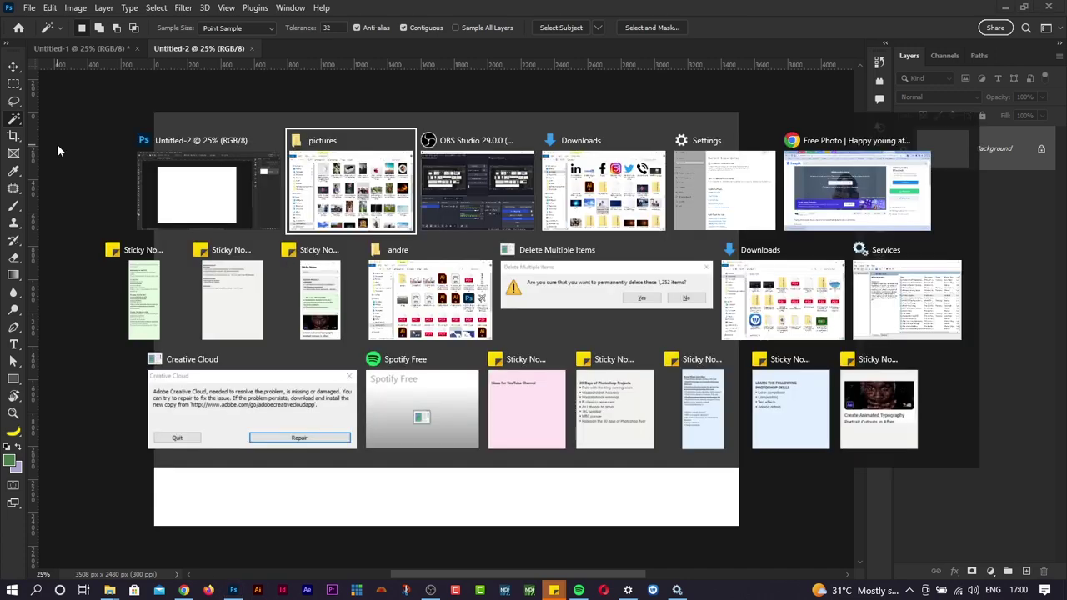
scroll(664, 317, down, 2)
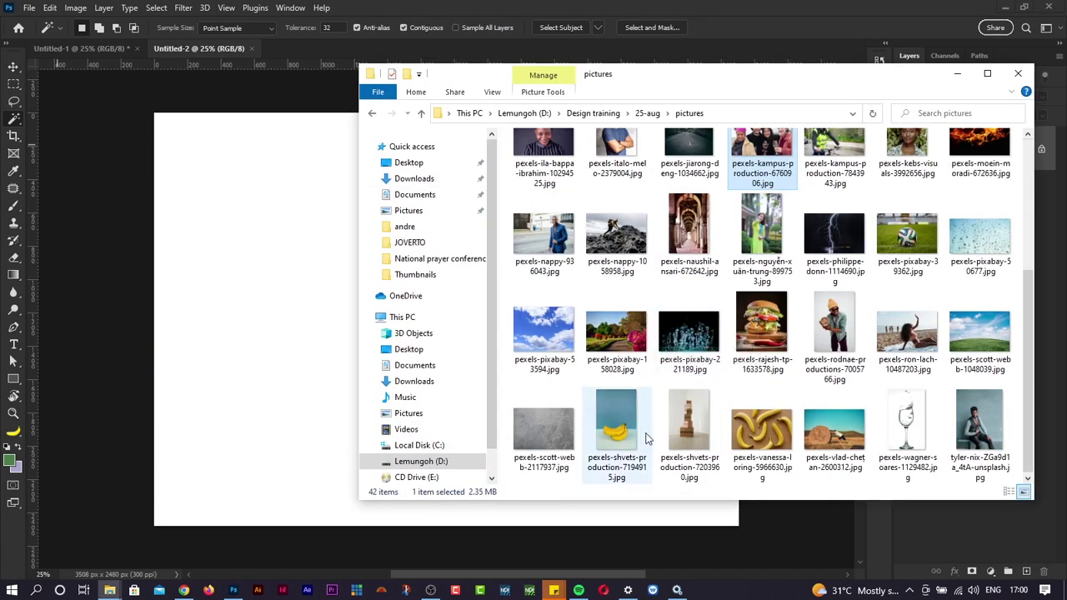
drag(603, 429, 345, 369)
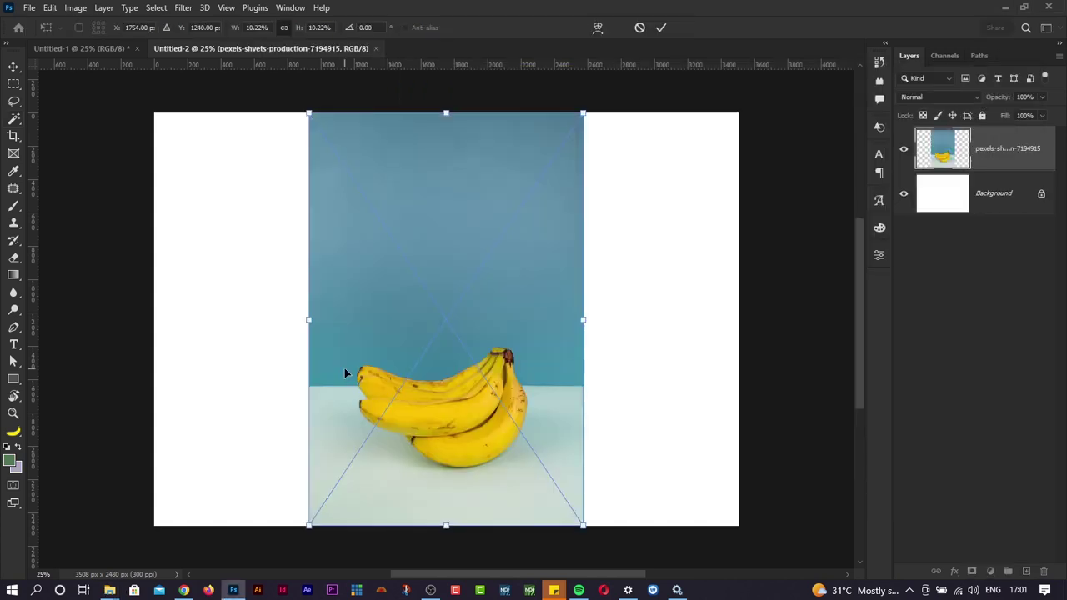
key(Return)
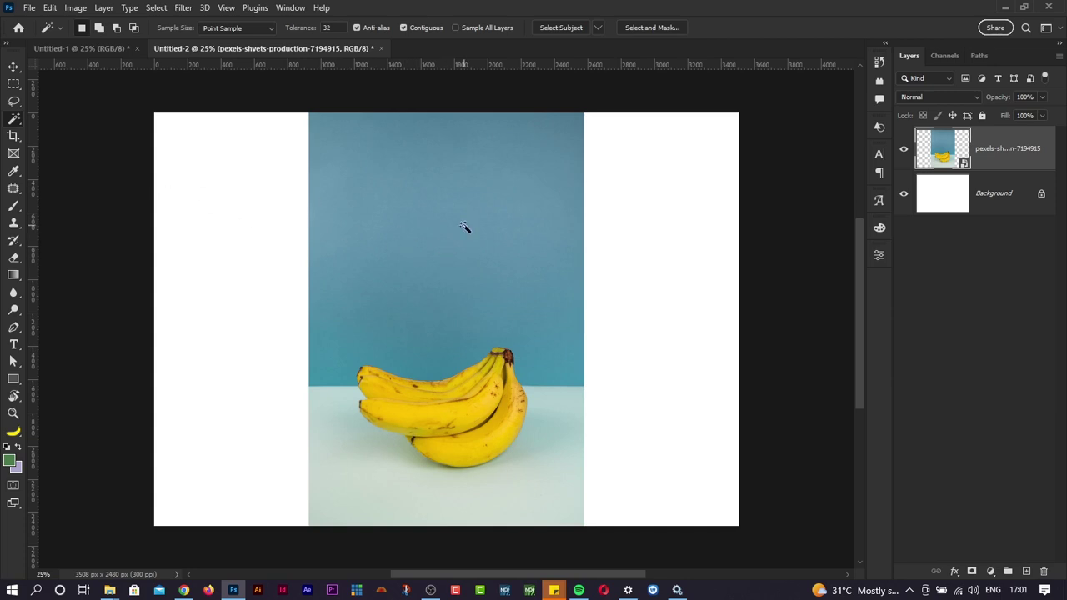
Try separate Magic Wand selections on the blue wall and the pale tabletop around the bananas
click(459, 222)
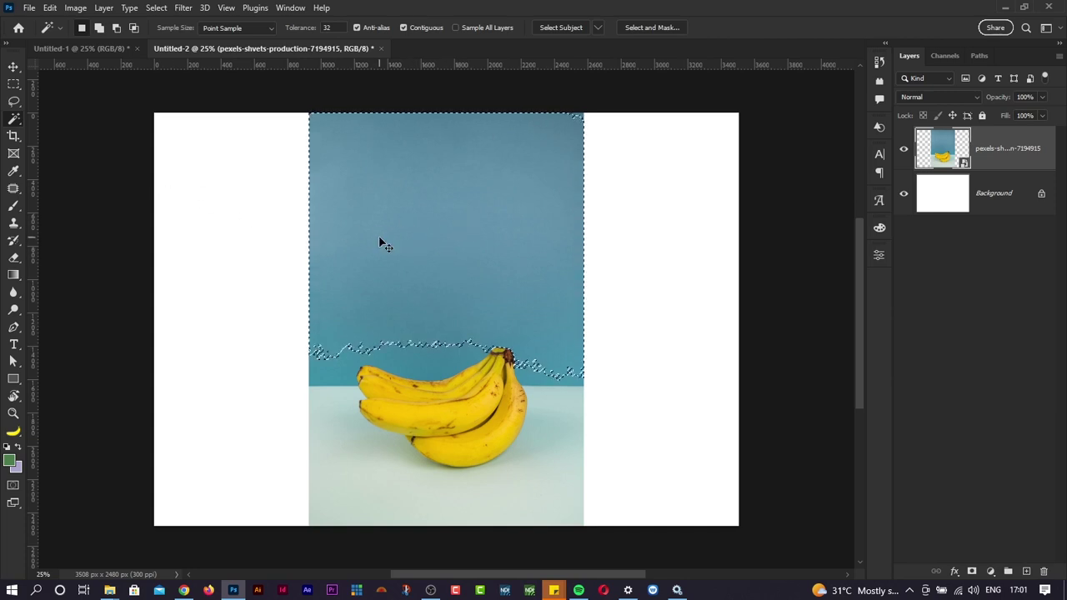
scroll(382, 241, up, 2)
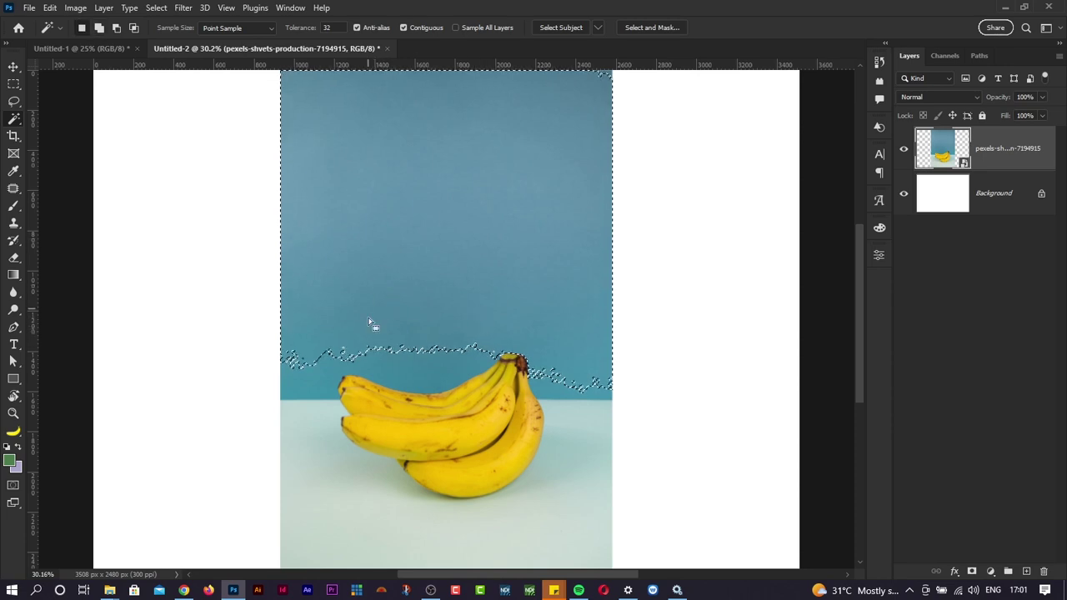
click(404, 368)
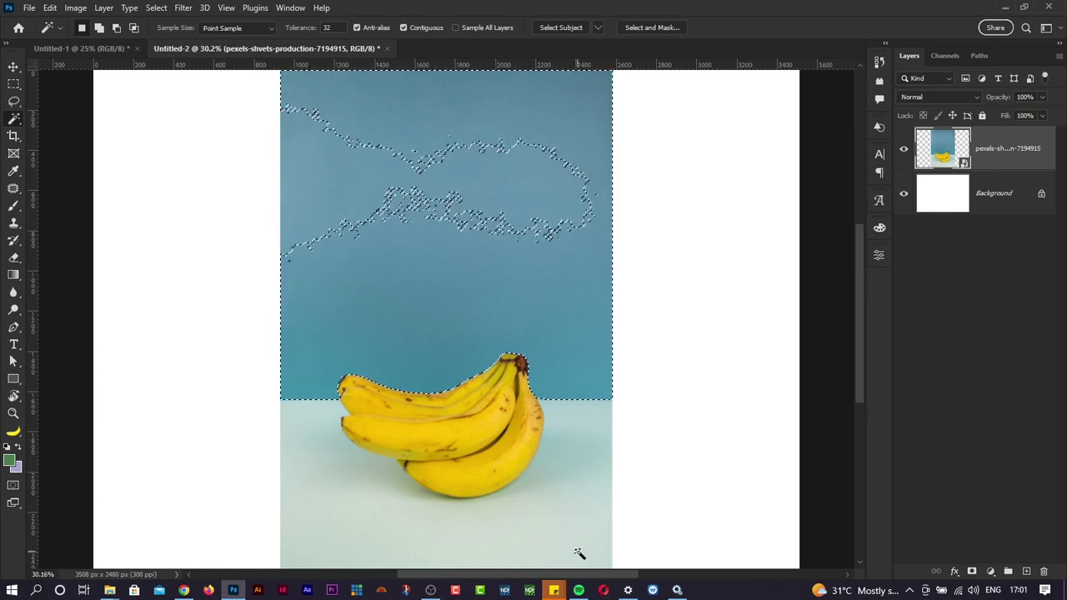
click(556, 524)
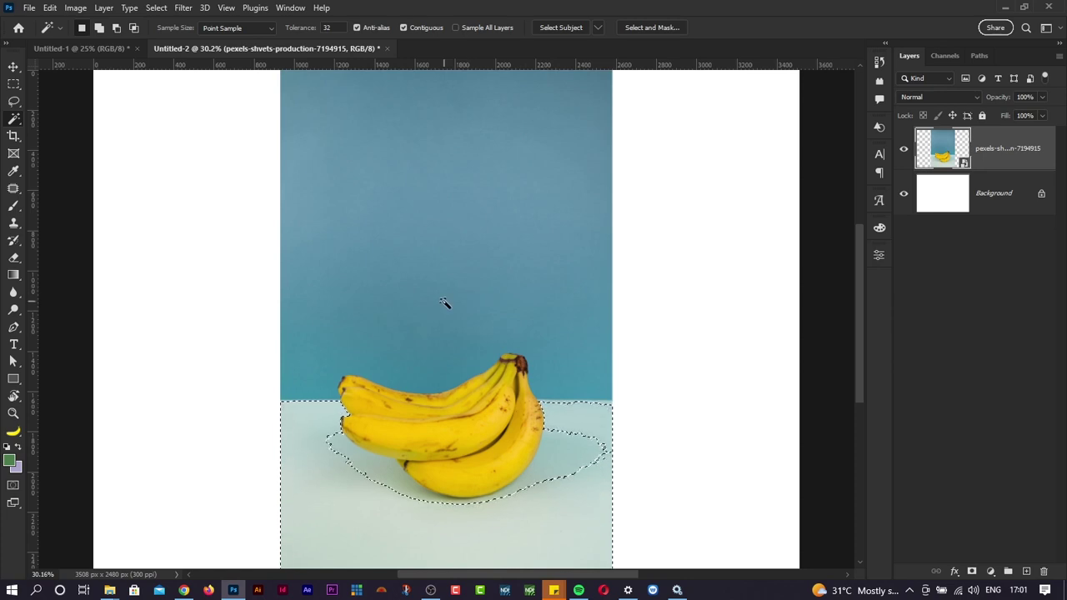
Select the blue wall with the Magic Wand and add the tabletop and the shadow areas around the bananas
click(443, 208)
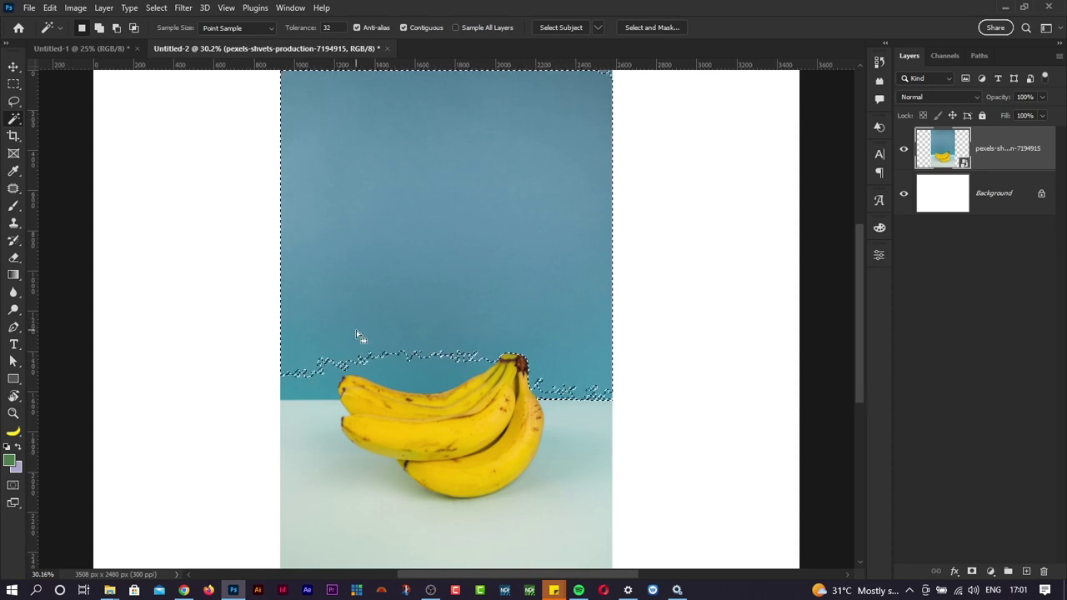
key(shift)
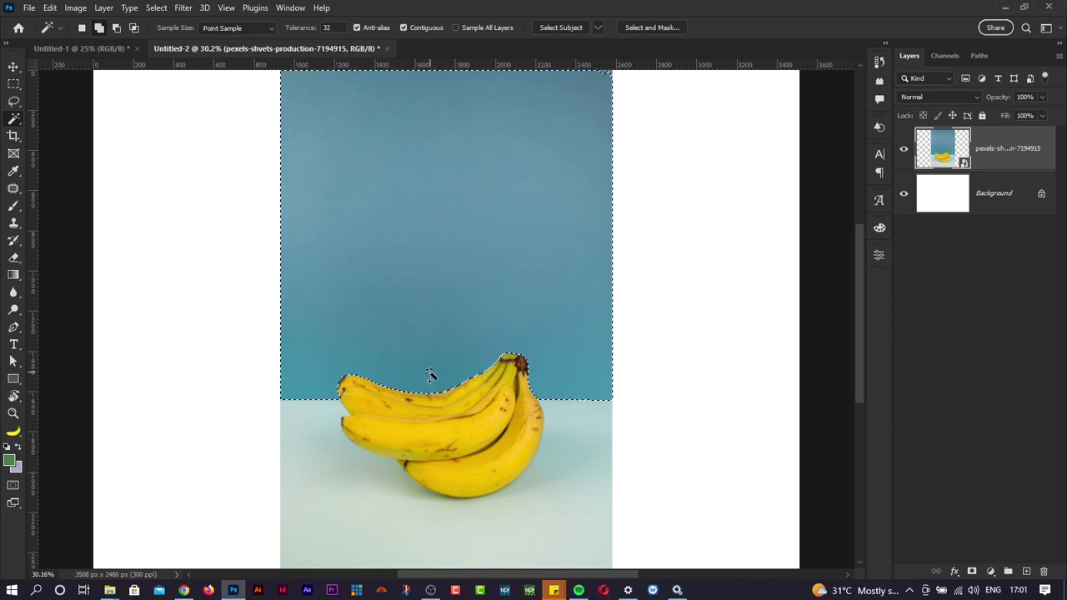
scroll(551, 446, down, 3)
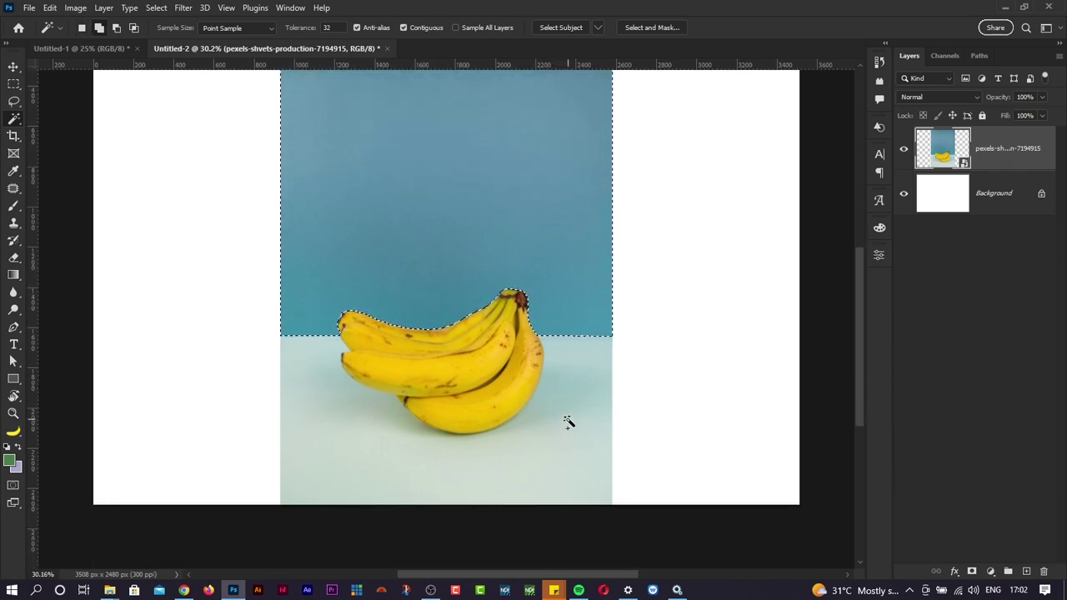
shift+click(567, 423)
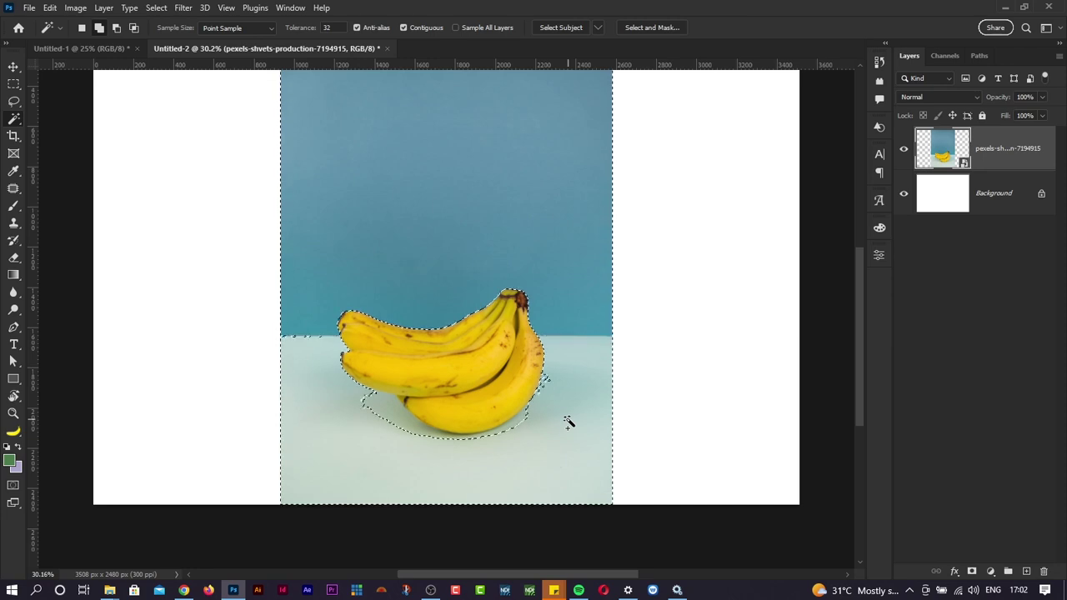
shift+click(383, 410)
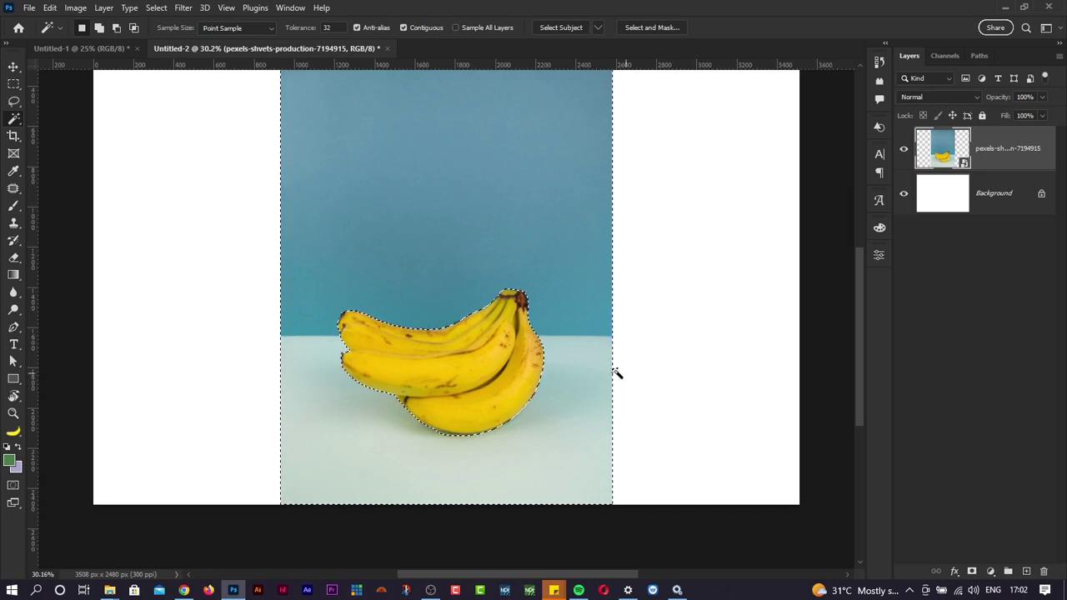
Examine the selection outline across the whole photo background and around the bananas
scroll(587, 361, up, 1)
scroll(588, 361, up, 5)
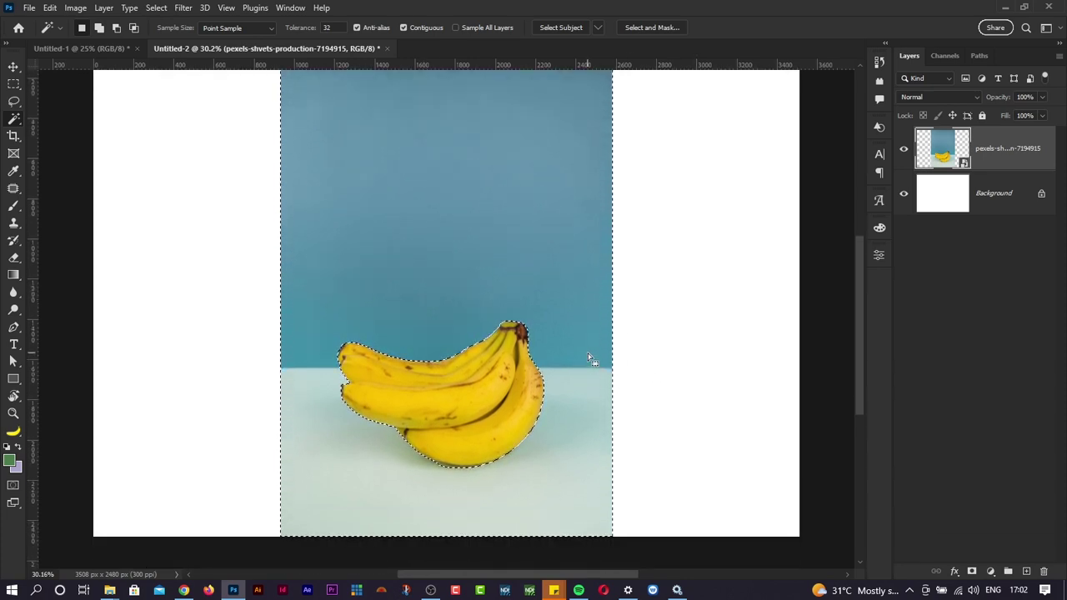
scroll(587, 353, up, 2)
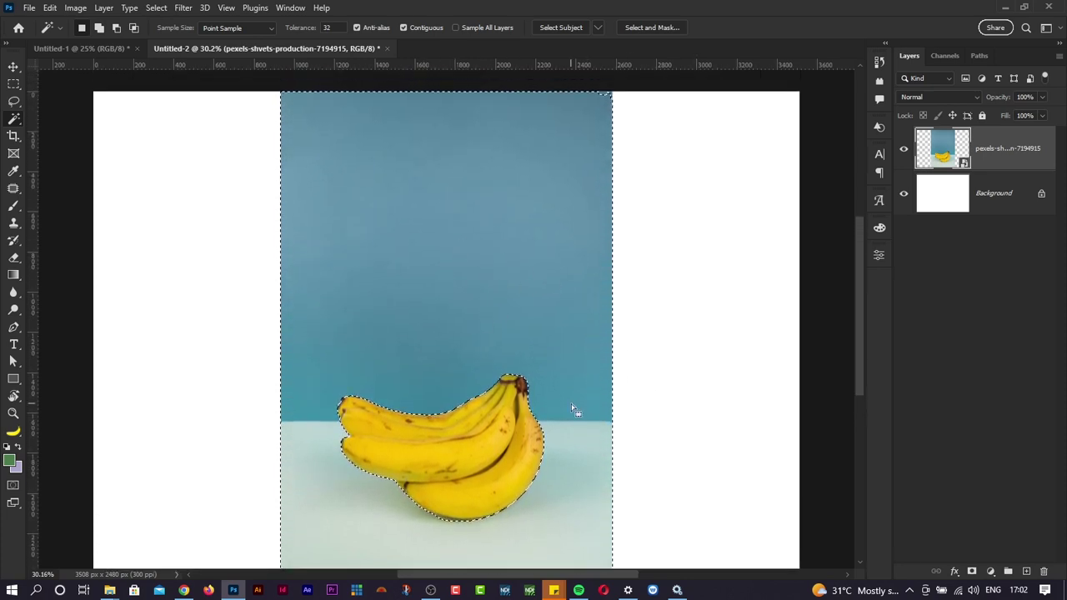
scroll(575, 446, down, 3)
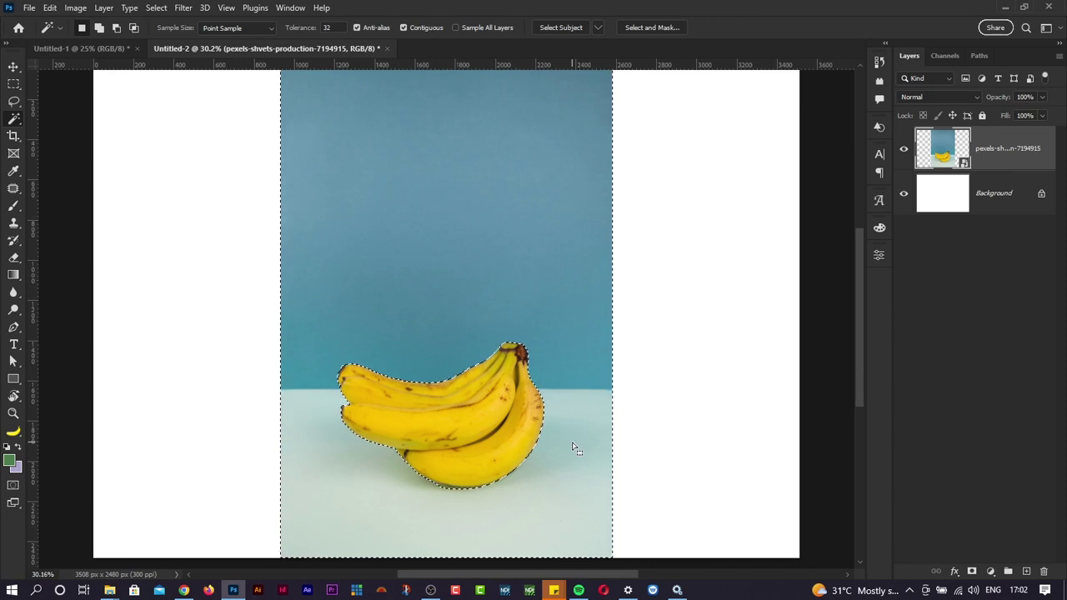
scroll(574, 448, up, 4)
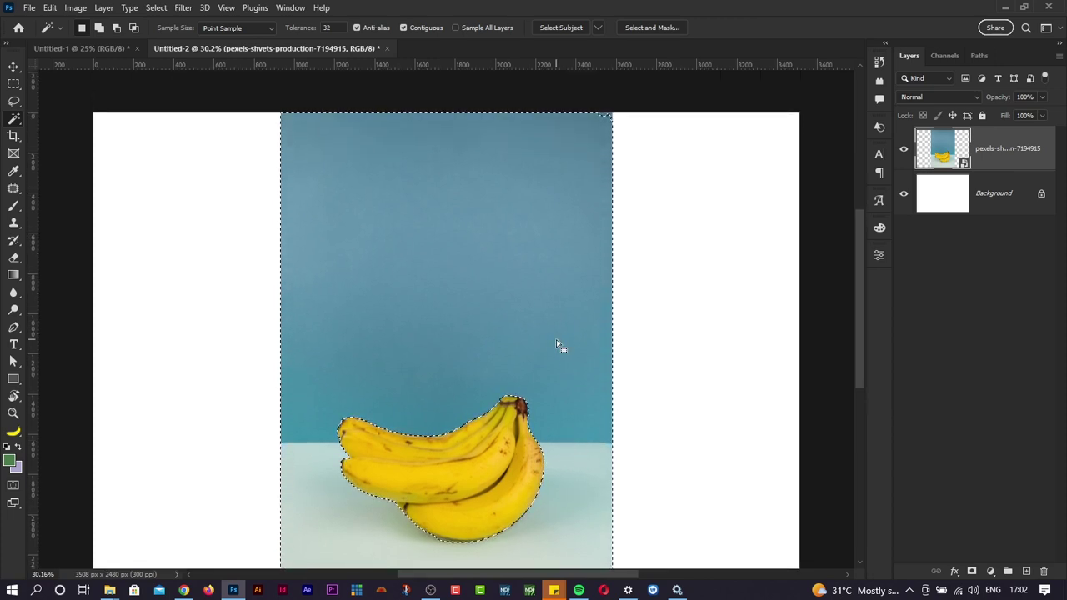
key(shift)
scroll(510, 334, down, 5)
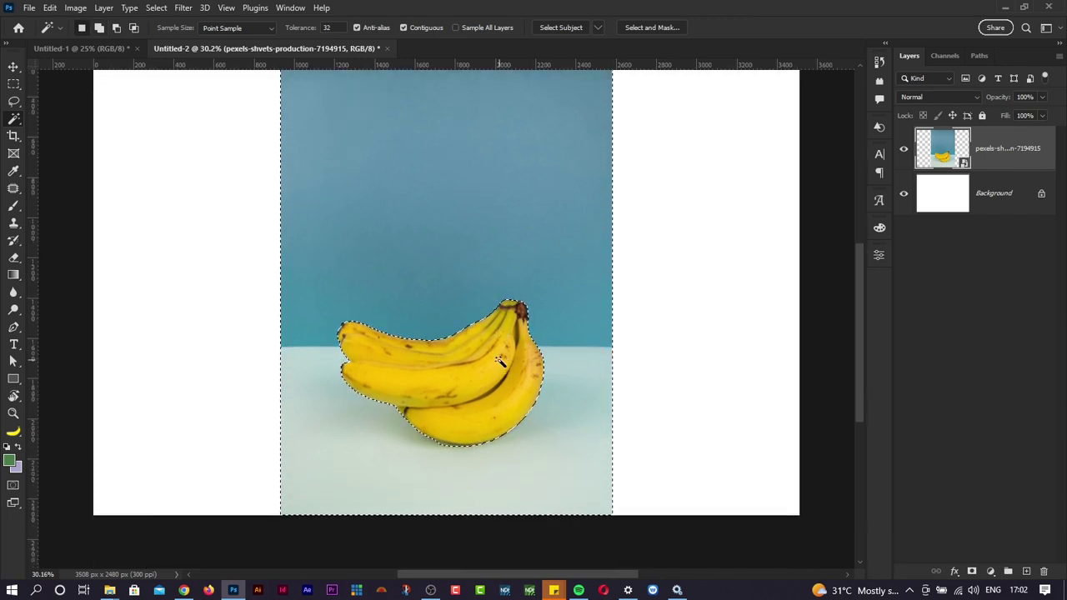
scroll(500, 364, up, 4)
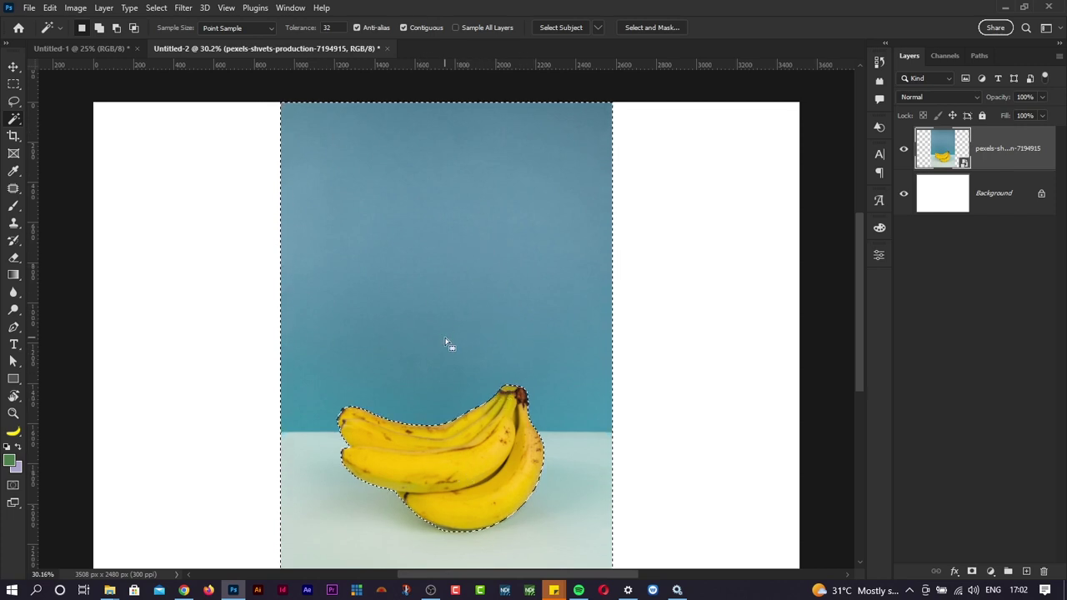
scroll(448, 345, down, 2)
right_click(443, 305)
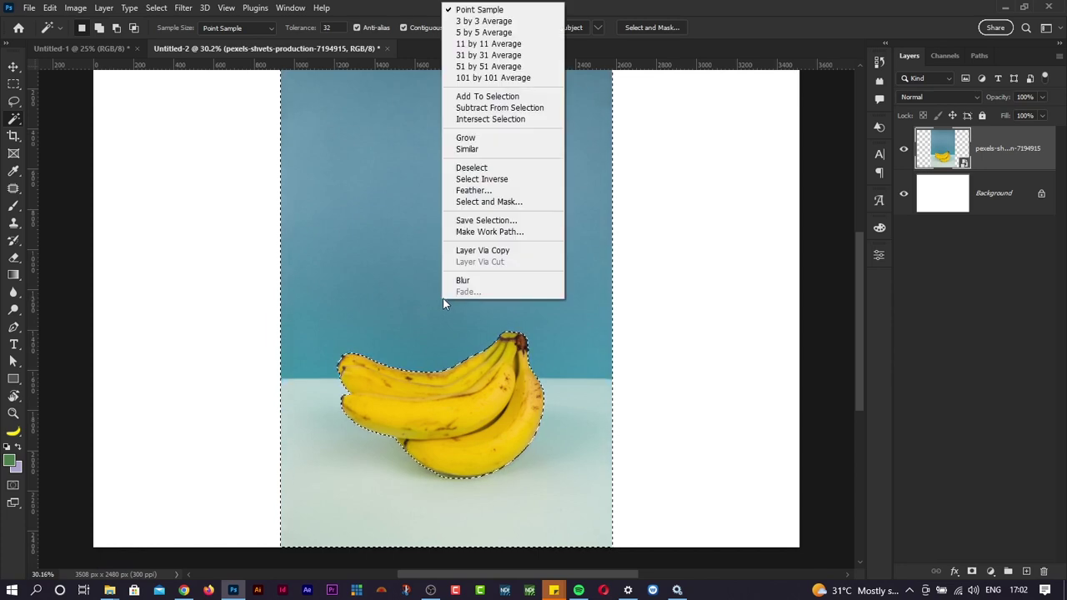
right_click(399, 241)
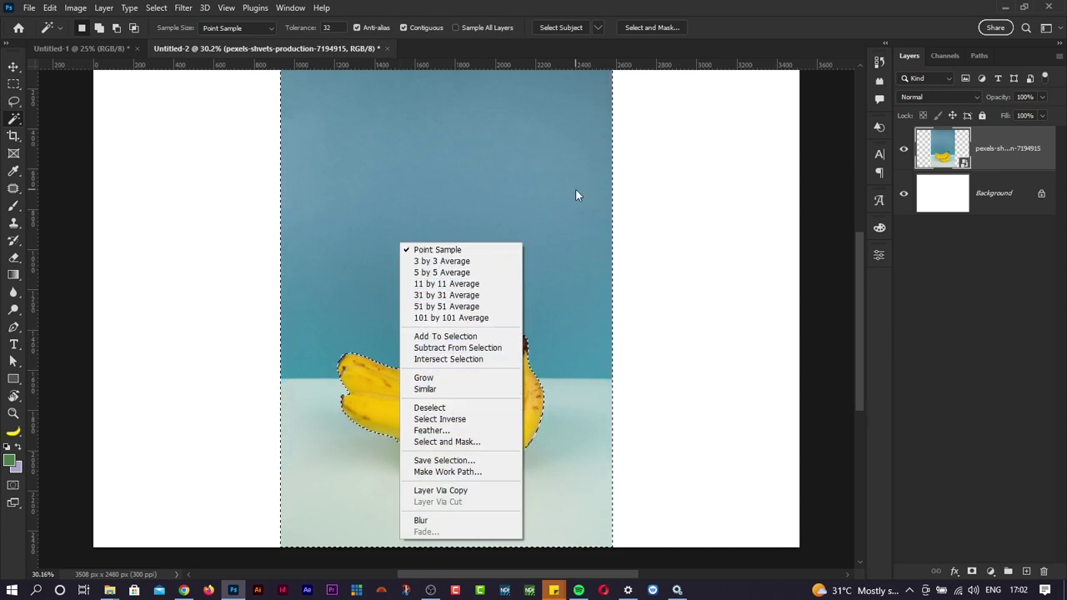
click(738, 7)
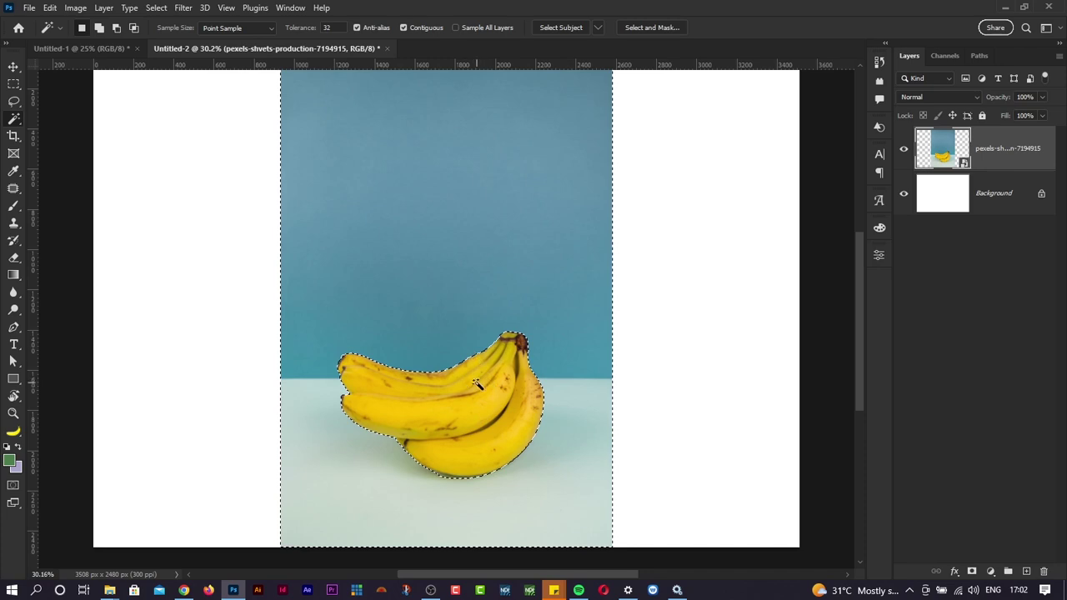
Invert the background selection and try a layer mask that isolates the bananas, reverting the mask and deselecting
right_click(445, 273)
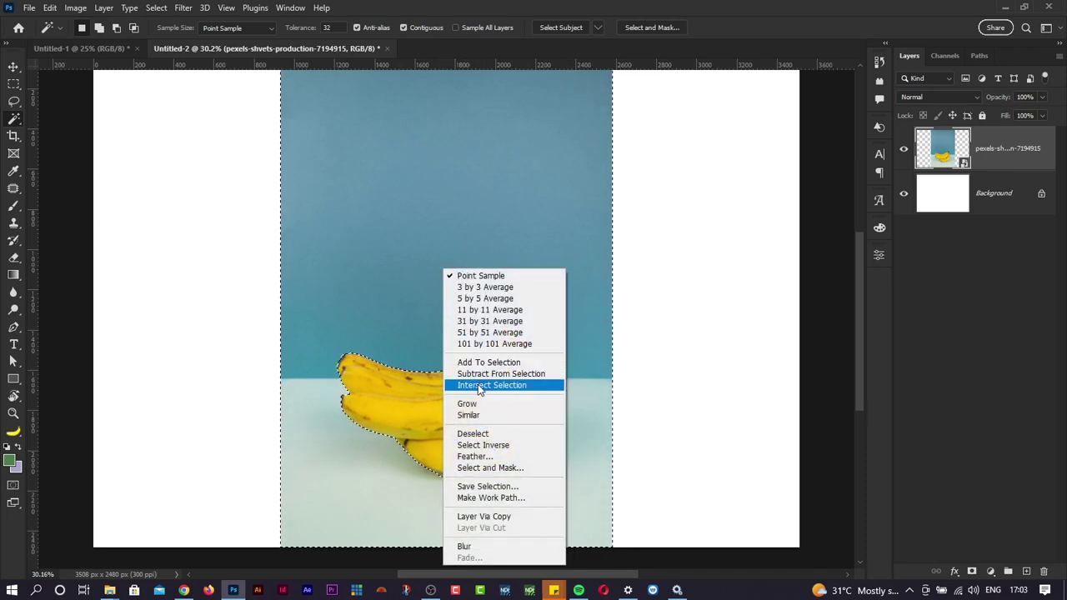
click(484, 447)
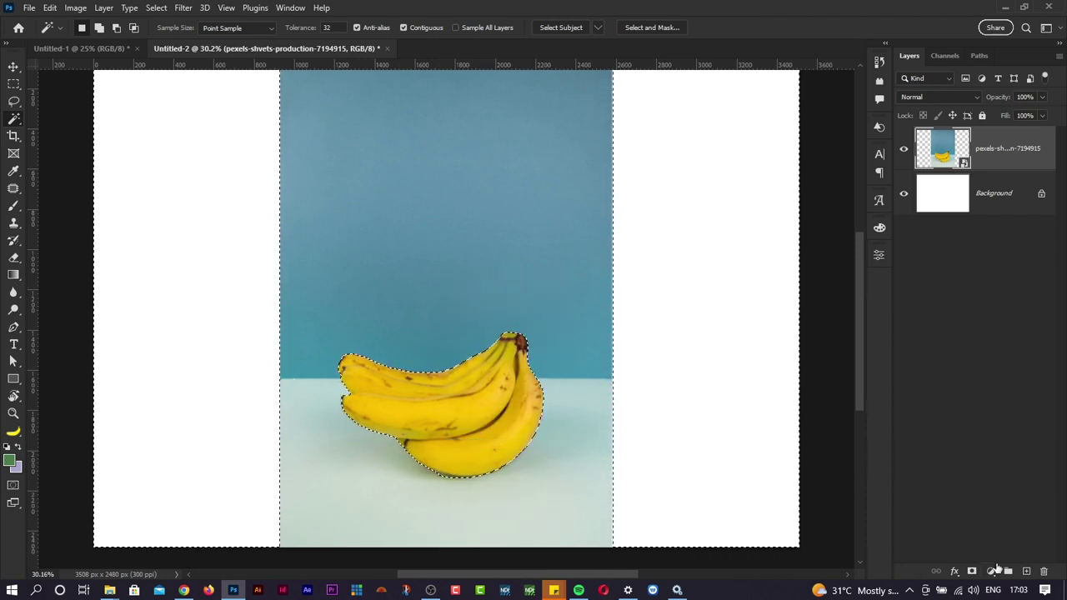
click(972, 574)
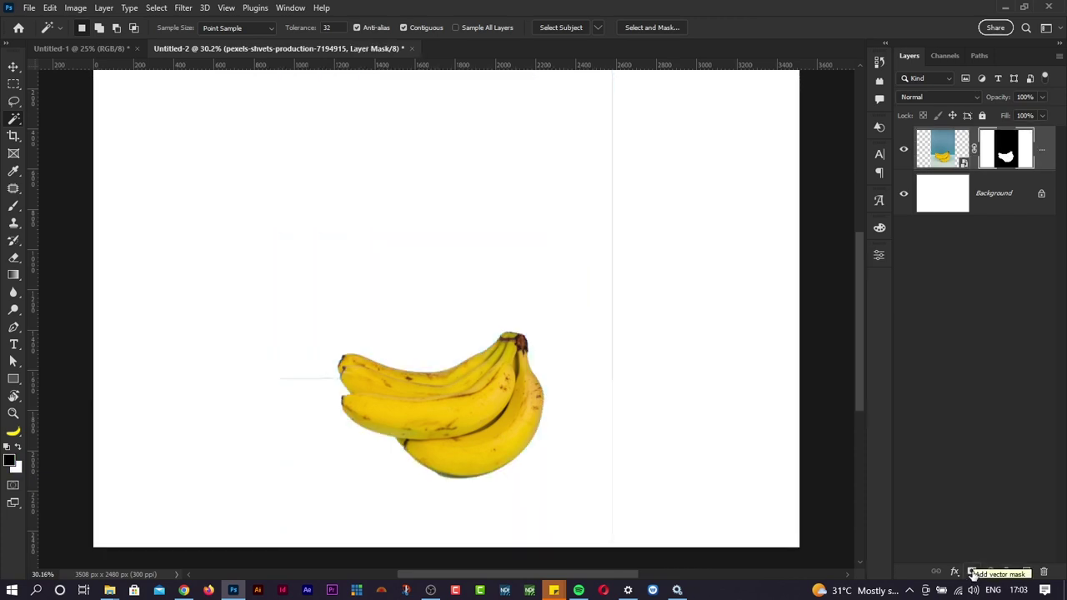
key(ctrl+z)
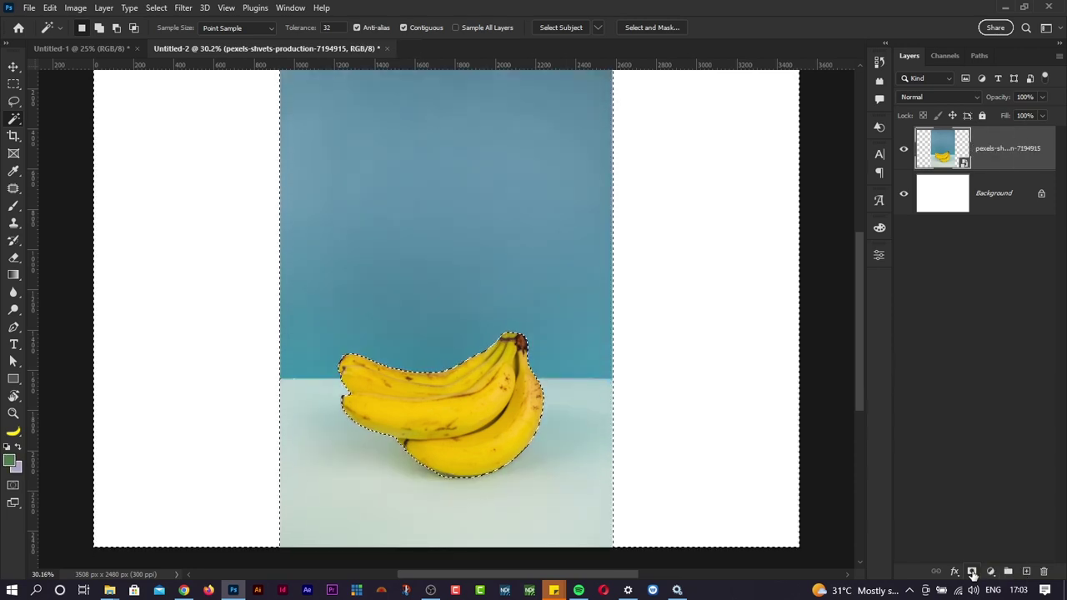
key(ctrl+d)
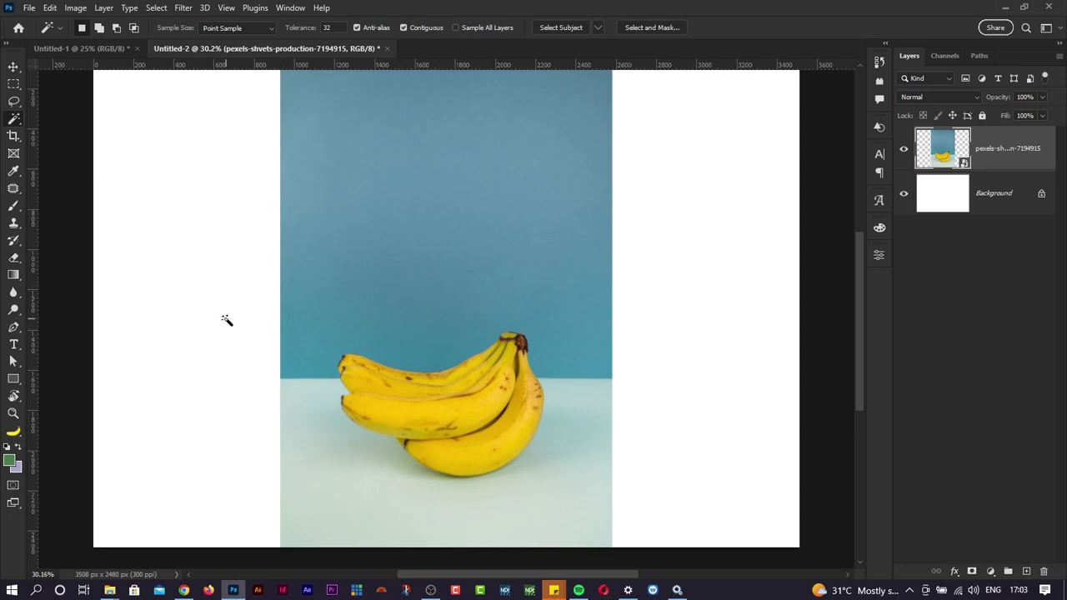
Try to select the bananas directly by adding their yellow areas patch by patch with the Magic Wand, and clear the selection
click(451, 414)
shift+click(490, 448)
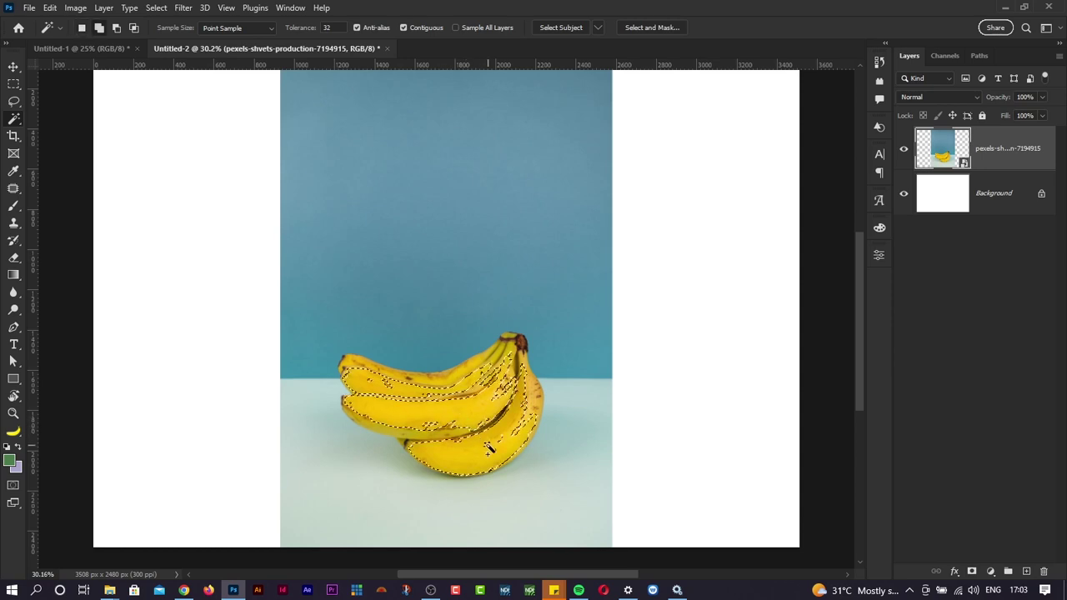
shift+click(520, 419)
shift+click(533, 405)
shift+click(503, 367)
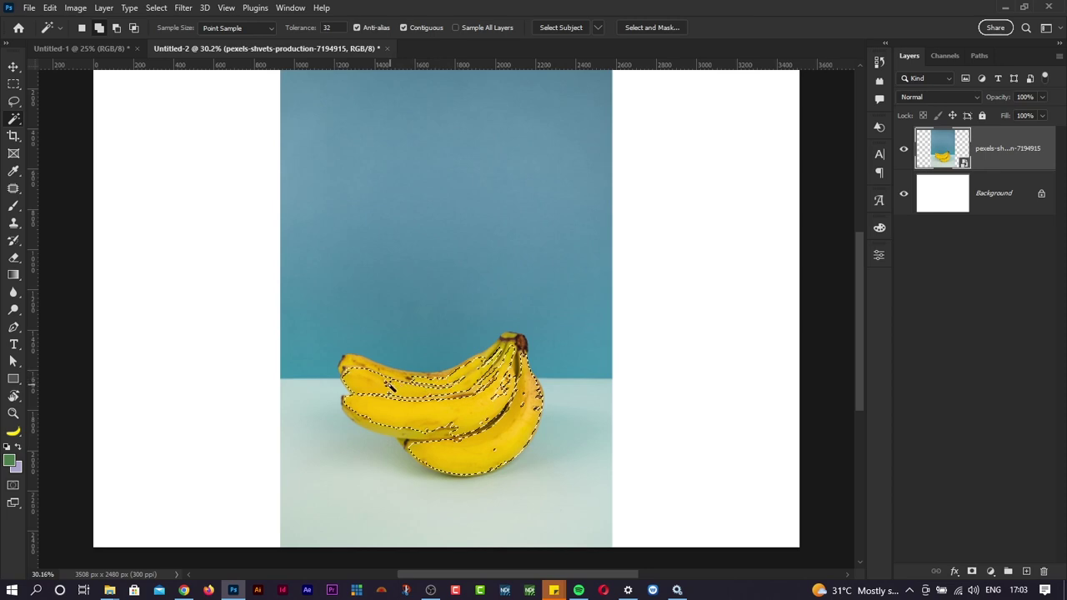
shift+click(390, 387)
shift+click(369, 373)
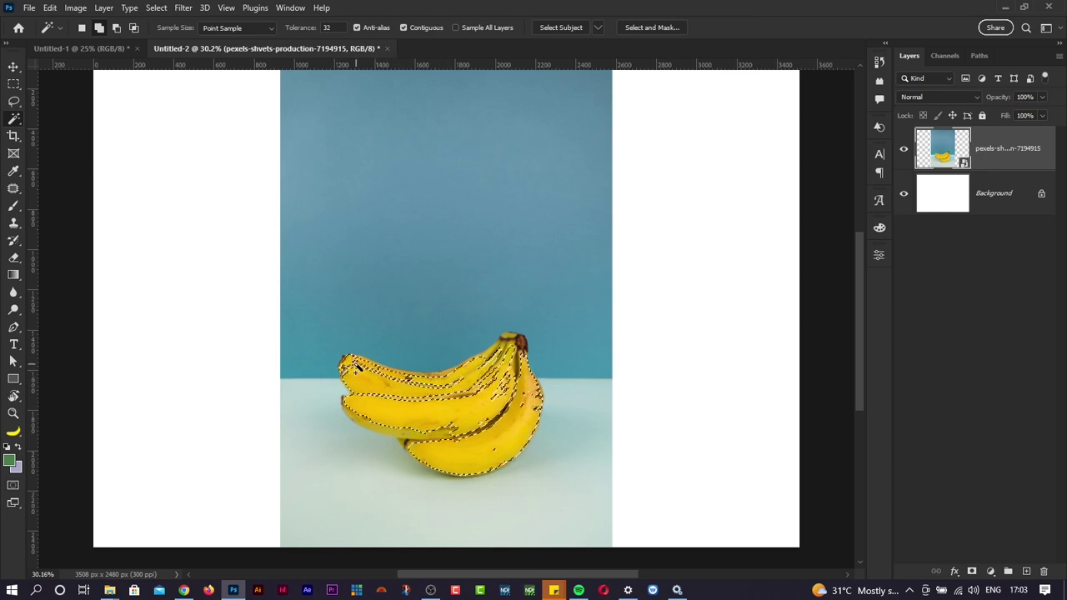
shift+click(386, 372)
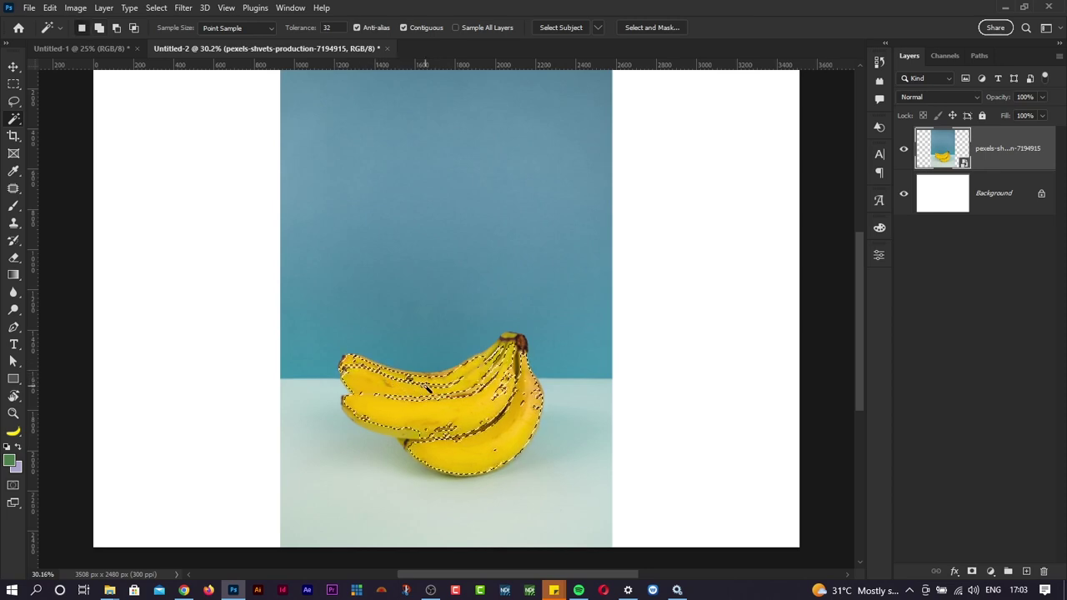
key(ctrl+d)
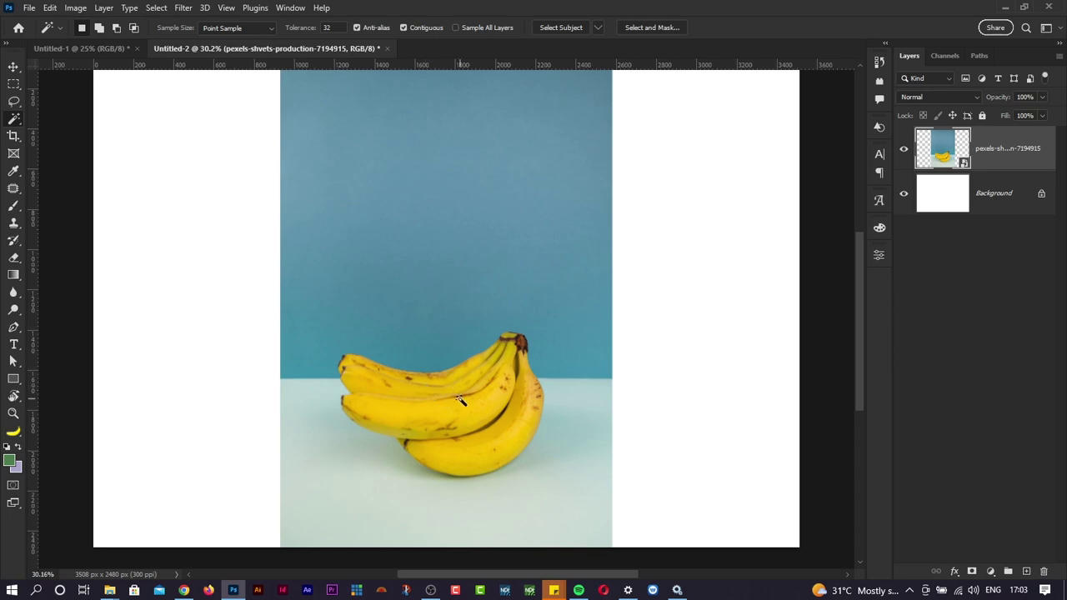
Delete the banana photo layer and place the stacked-boxes image pexels-shvets-production-7203960 from the pictures folder at its default size
key(Delete)
key(alt+Tab)
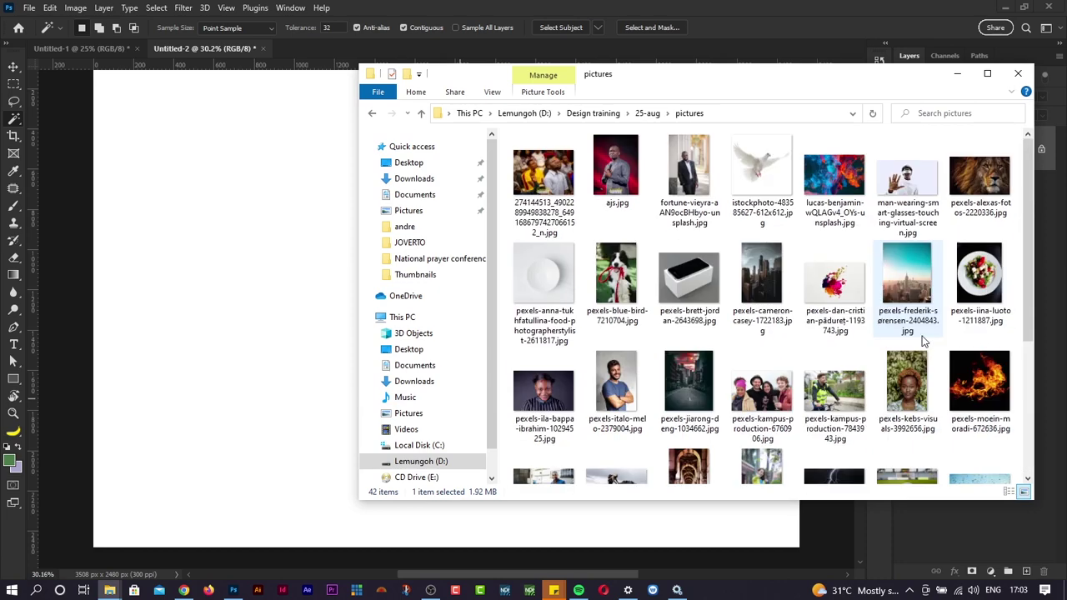
drag(708, 479, 256, 381)
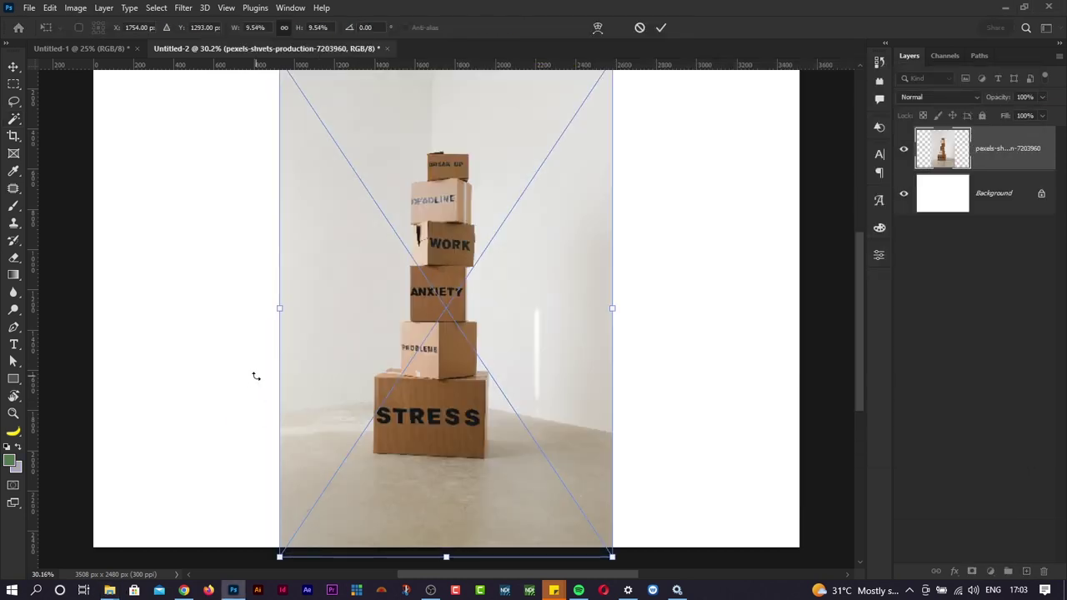
key(Return)
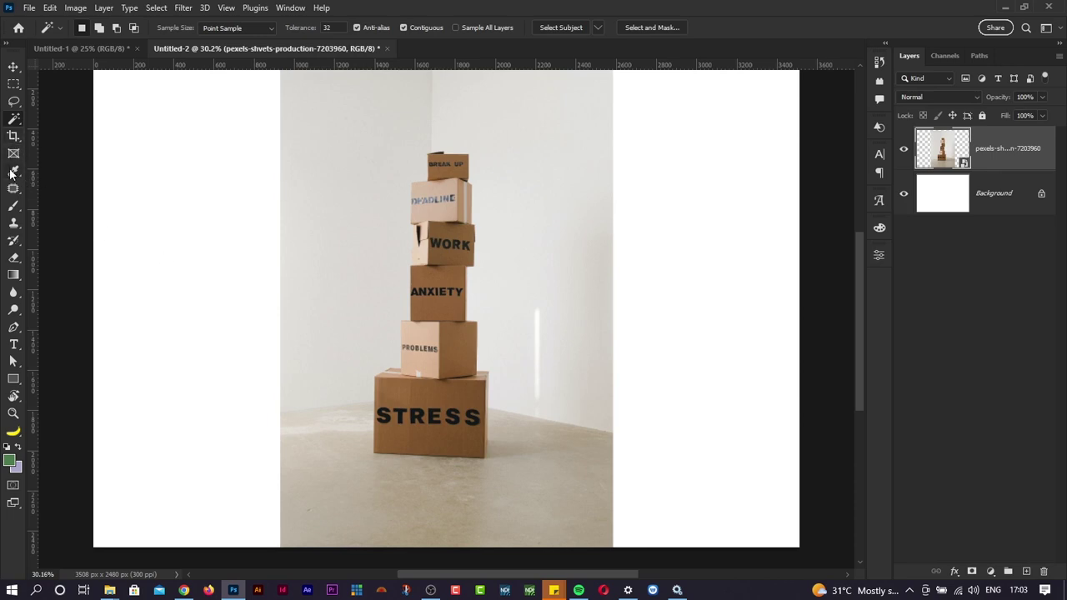
Try selecting the stacked boxes automatically with the Quick Selection tool's Select Subject, check the outline up close, and clear the selection
right_click(15, 125)
click(75, 130)
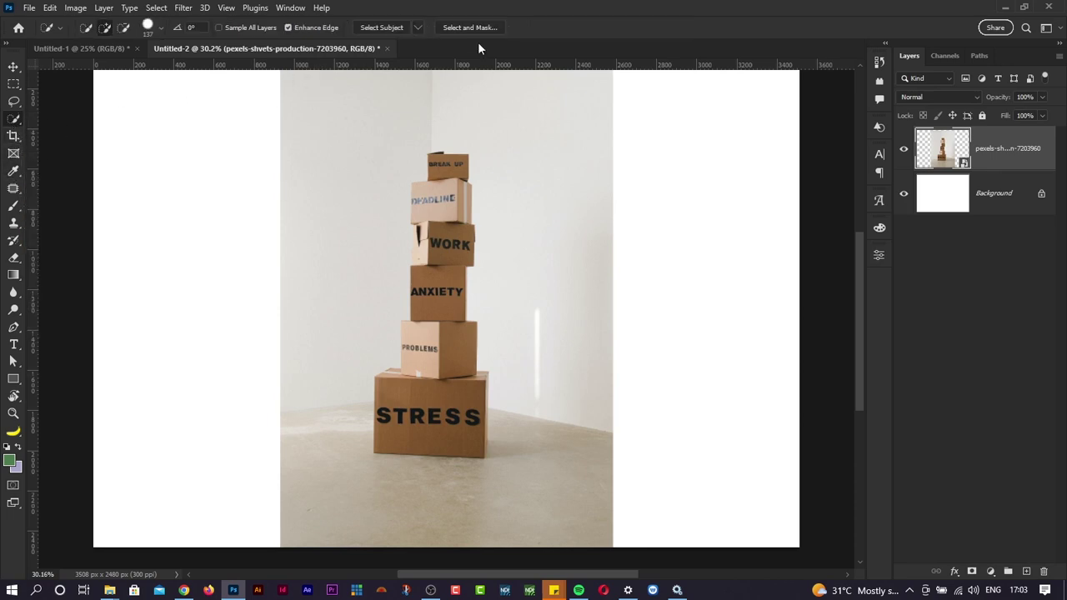
click(398, 29)
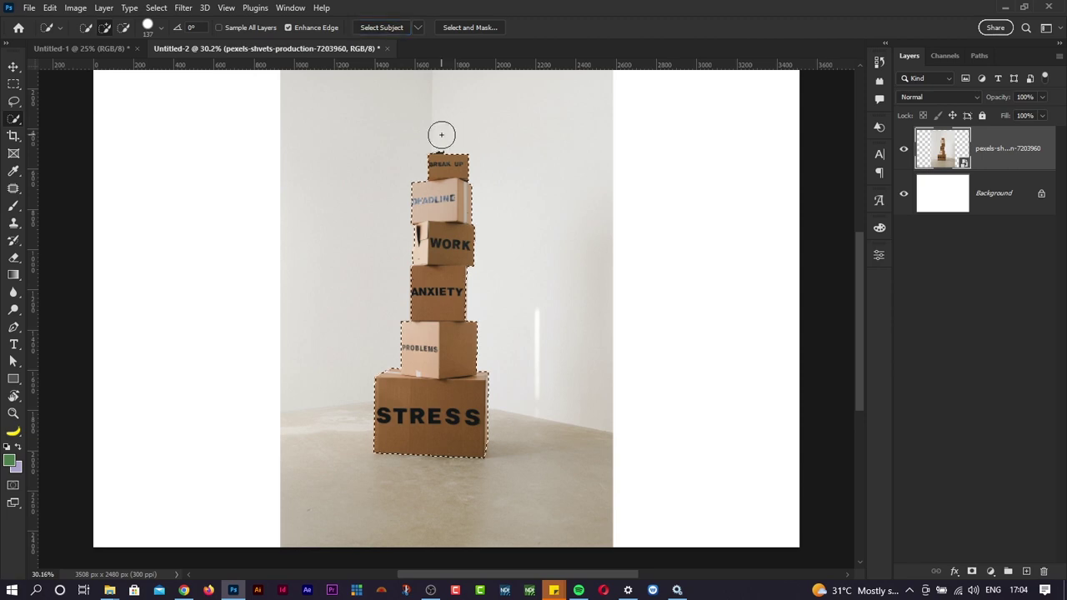
key(ctrl+plus)
key(ctrl+plus)
key(ctrl+plus)
key(ctrl+plus)
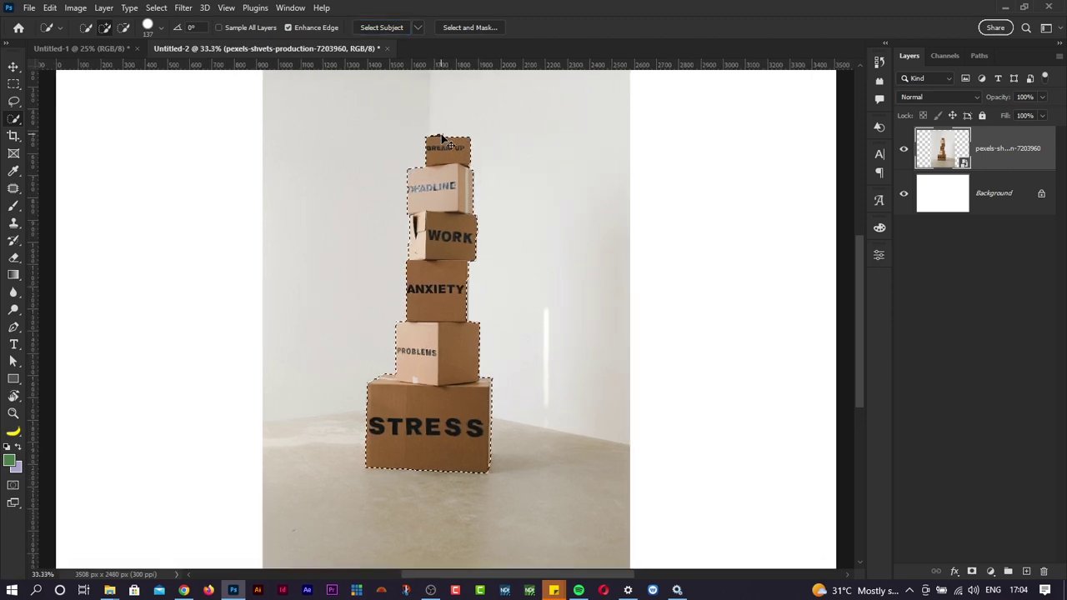
scroll(395, 244, up, 10)
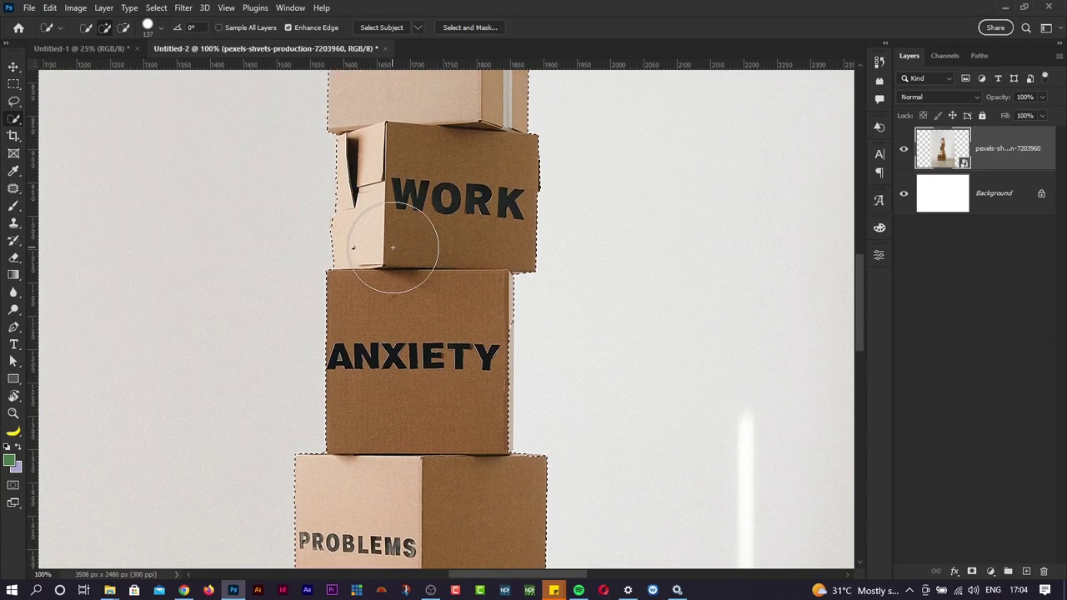
key(ctrl+0)
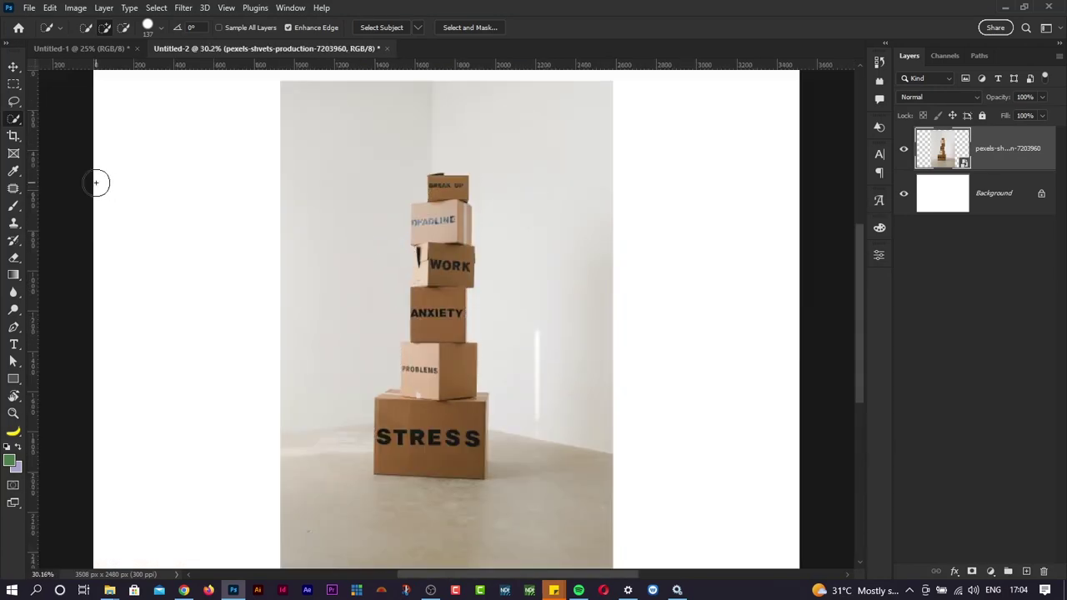
right_click(15, 124)
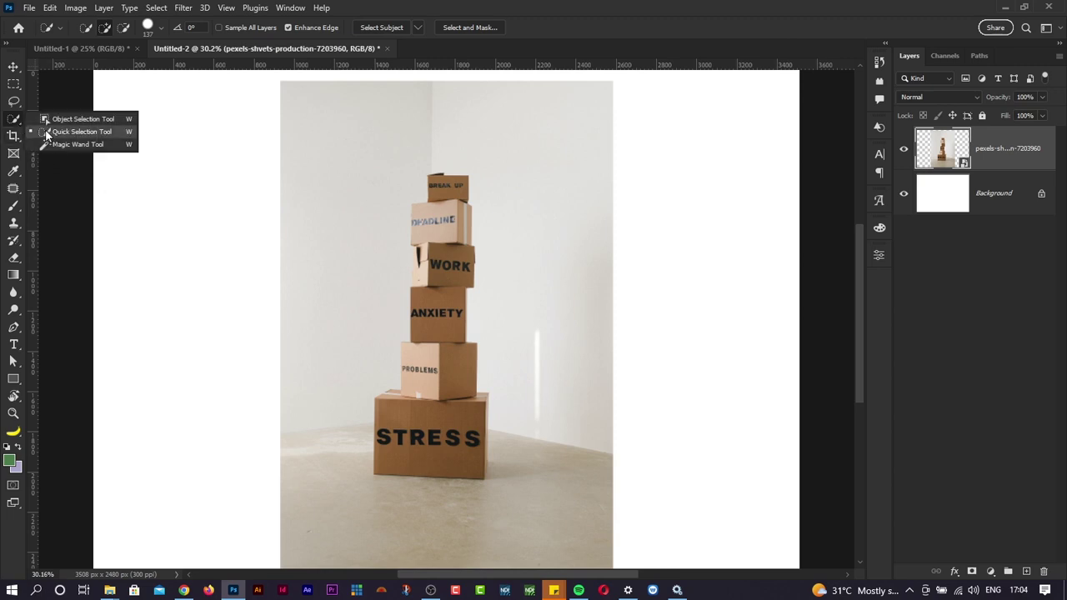
click(14, 86)
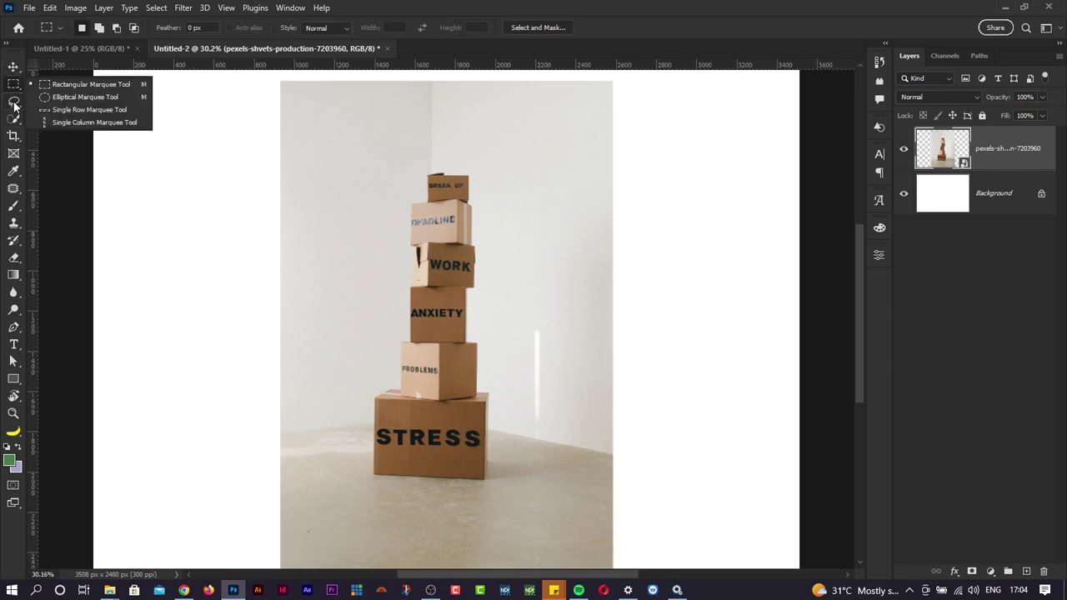
click(14, 105)
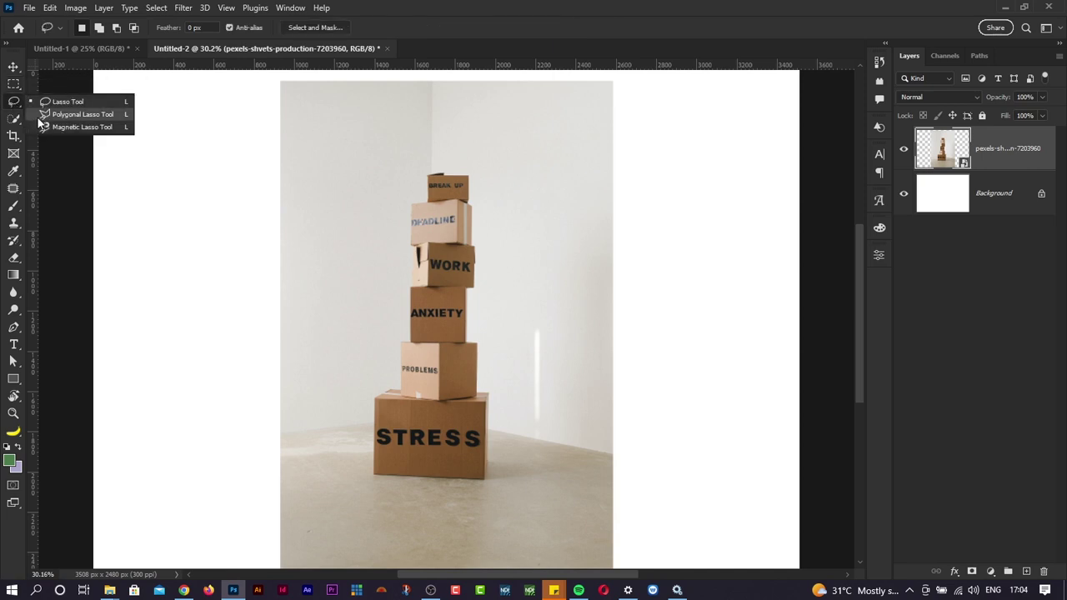
click(14, 85)
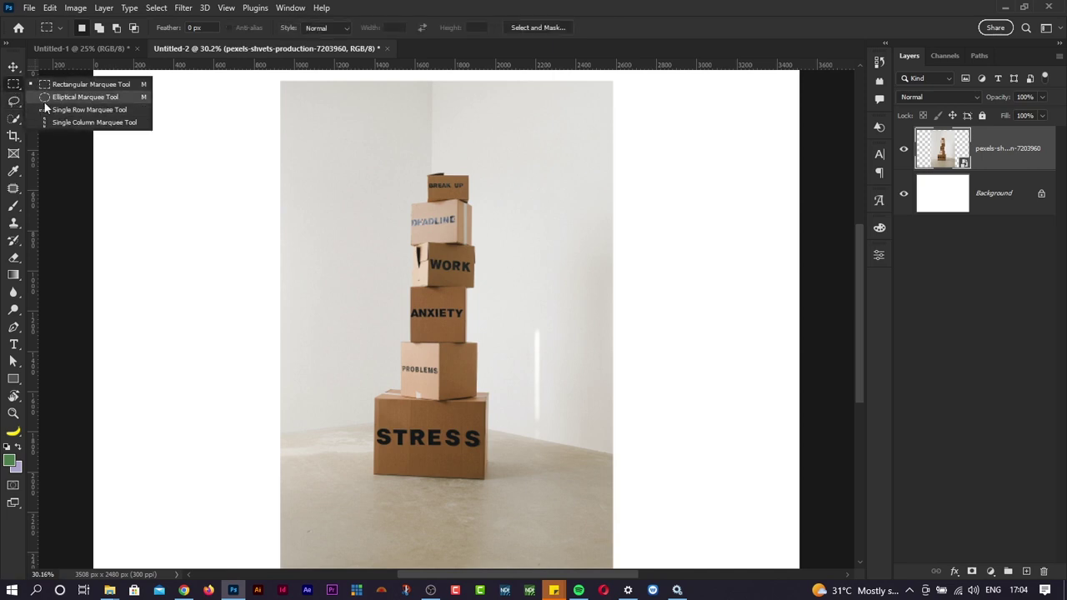
click(13, 101)
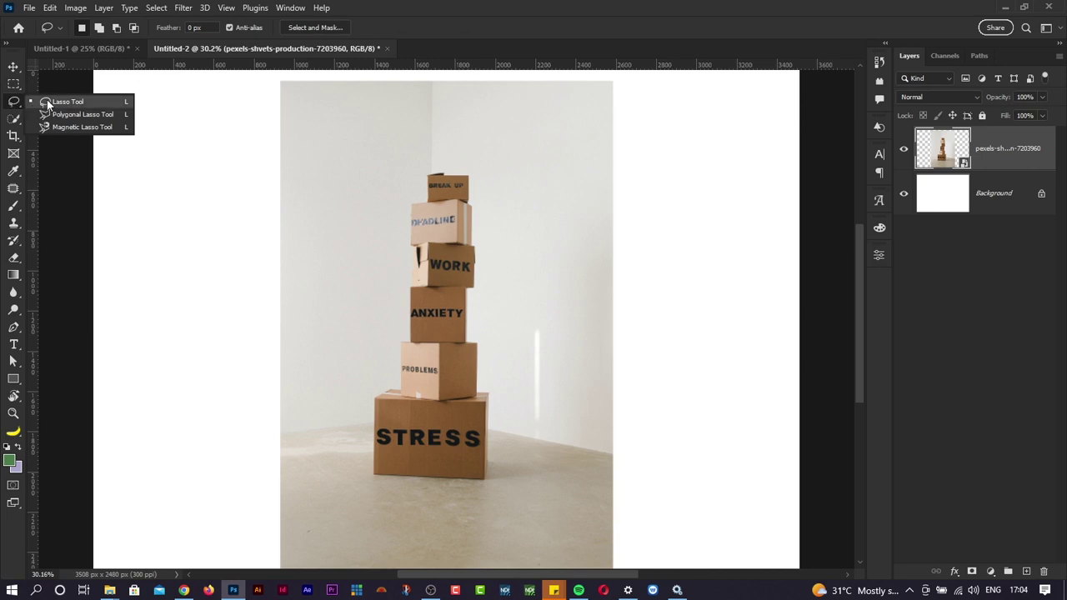
Try a loose freehand Lasso selection around the stack of boxes, cutting across some of them, and deselect it
click(48, 102)
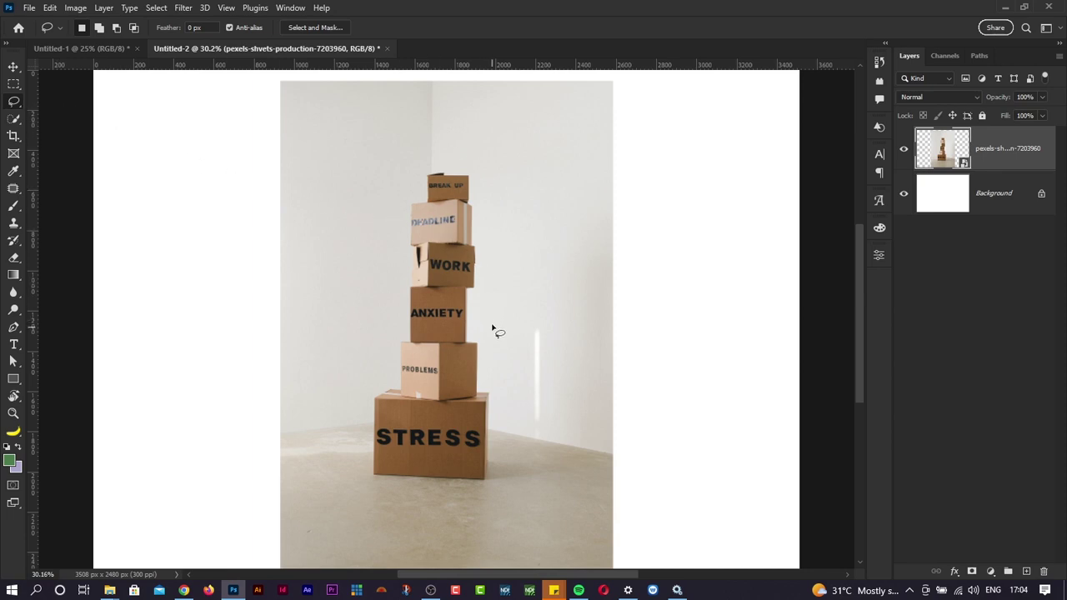
mouse_move(492, 328)
mouse_down()
mouse_move(496, 200)
mouse_move(476, 173)
mouse_move(431, 160)
mouse_move(419, 233)
mouse_move(476, 254)
mouse_move(478, 290)
mouse_move(459, 321)
mouse_move(394, 354)
mouse_move(363, 288)
mouse_move(342, 359)
mouse_move(335, 522)
mouse_move(492, 514)
mouse_move(509, 457)
mouse_move(508, 375)
mouse_up()
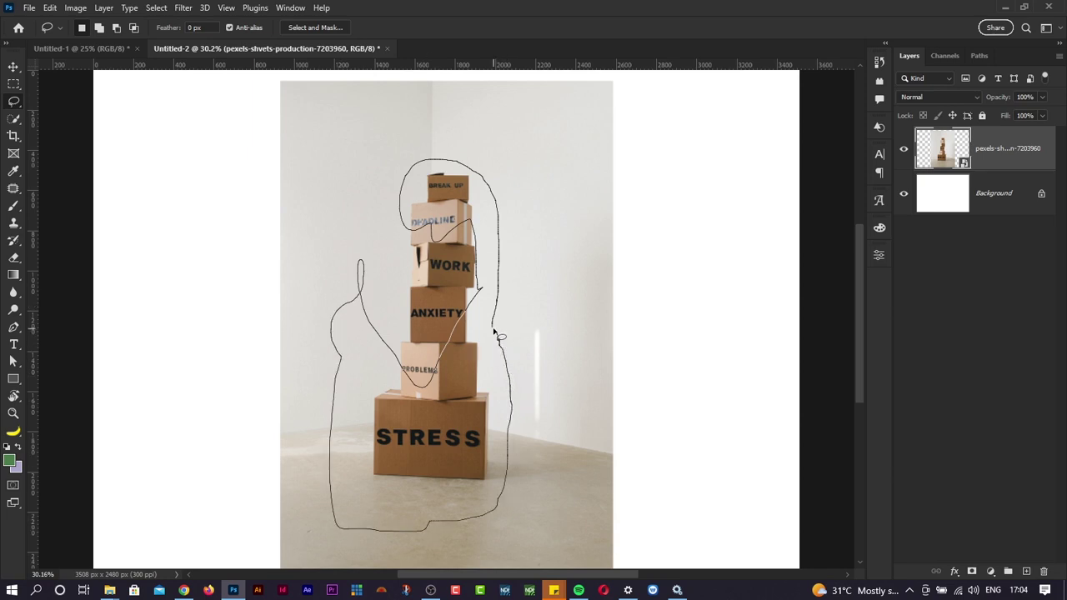
drag(493, 333, 494, 333)
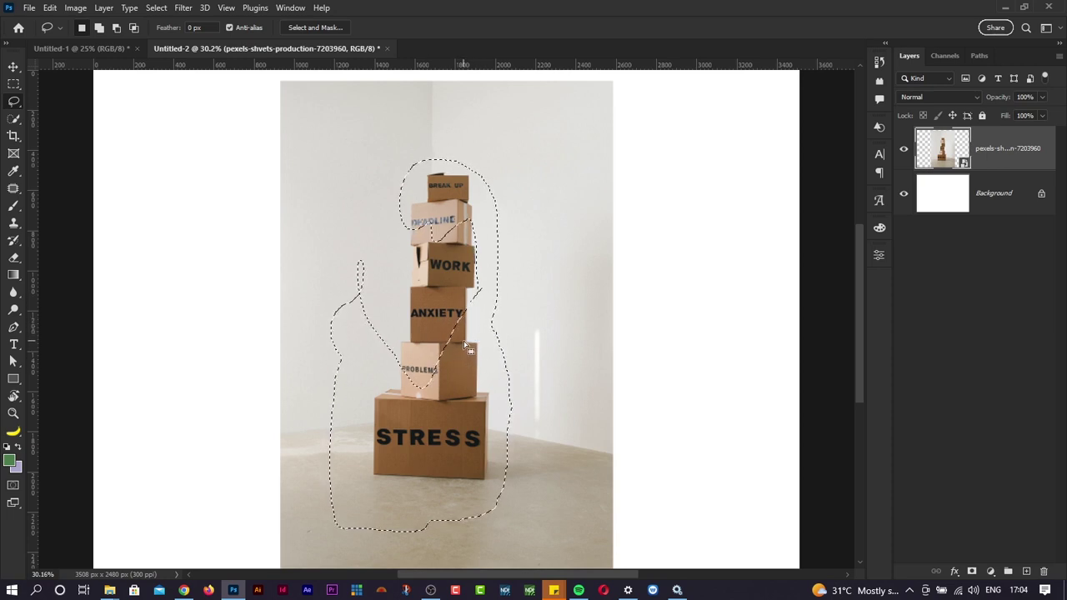
key(ctrl+d)
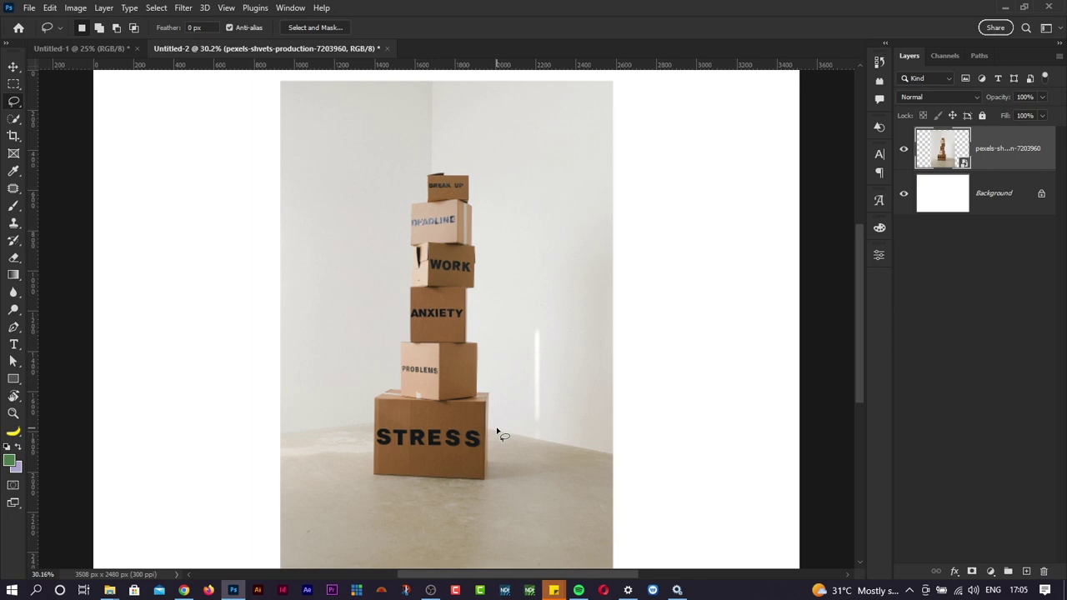
Draw a rough oval Lasso selection around the STRESS box, isolate it with a layer mask, and undo the mask
mouse_move(497, 434)
mouse_down()
mouse_move(409, 418)
mouse_move(343, 436)
mouse_move(371, 471)
mouse_move(420, 479)
mouse_move(495, 473)
mouse_move(490, 439)
mouse_up()
click(972, 572)
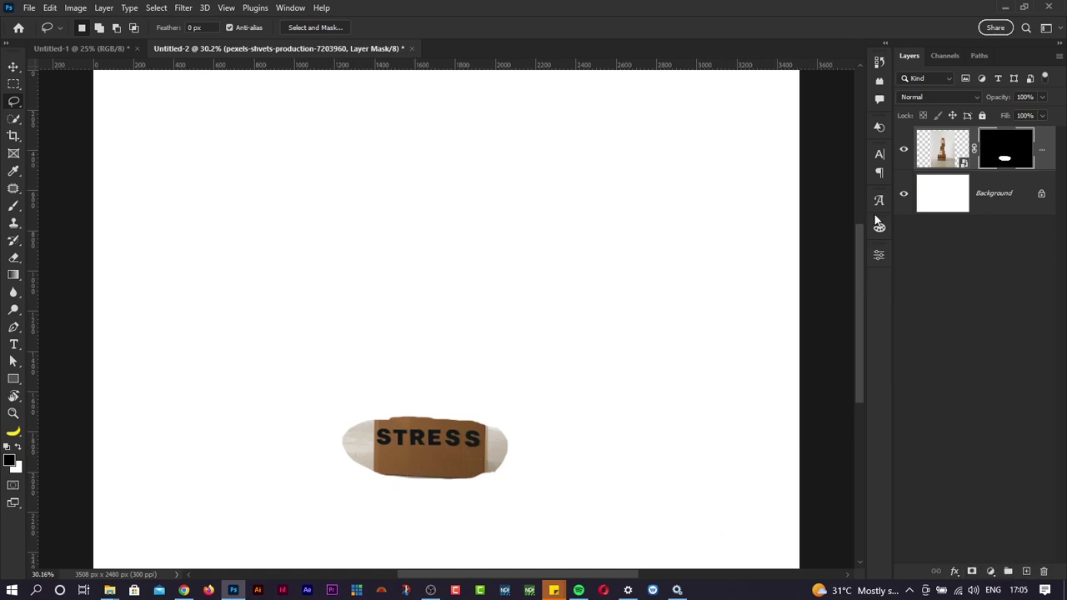
key(ctrl+z)
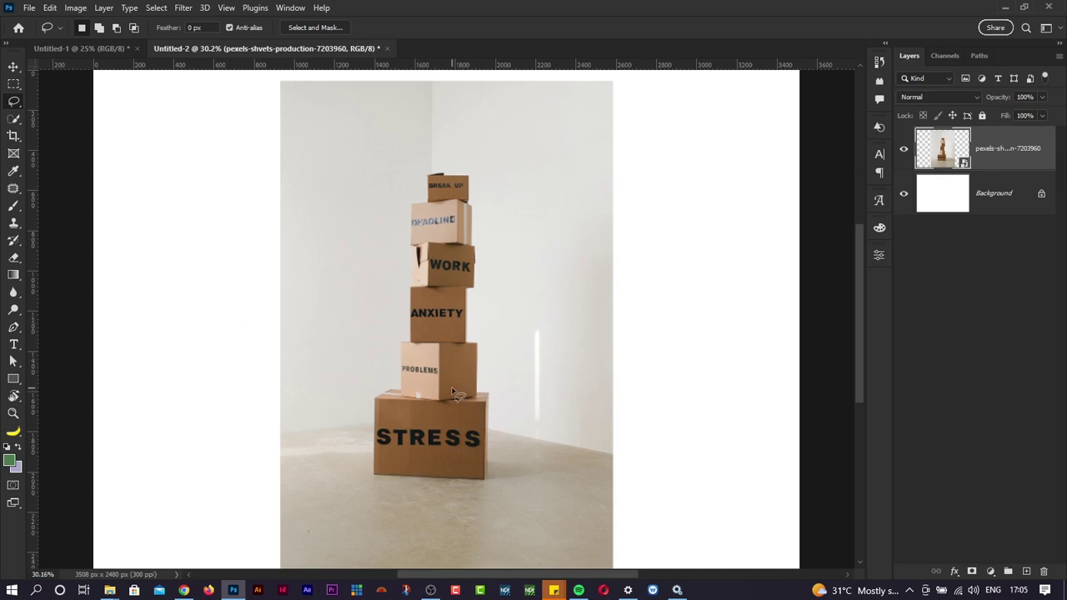
Switch to the Polygonal Lasso tool and frame the whole STRESS box closely at 100% zoom
right_click(14, 102)
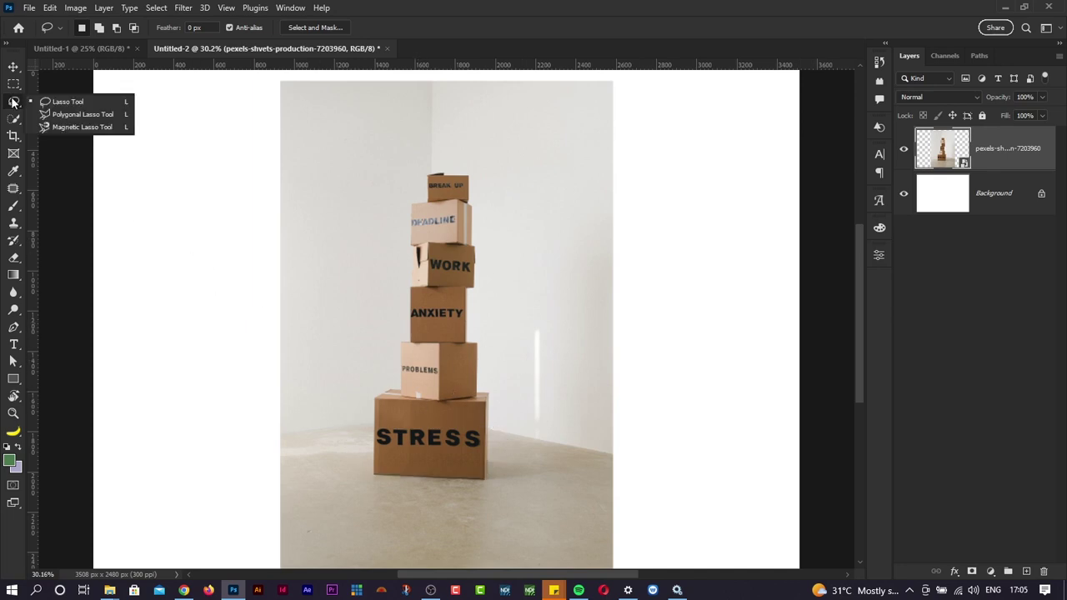
click(75, 114)
key(ctrl+plus)
key(ctrl+plus)
key(ctrl+plus)
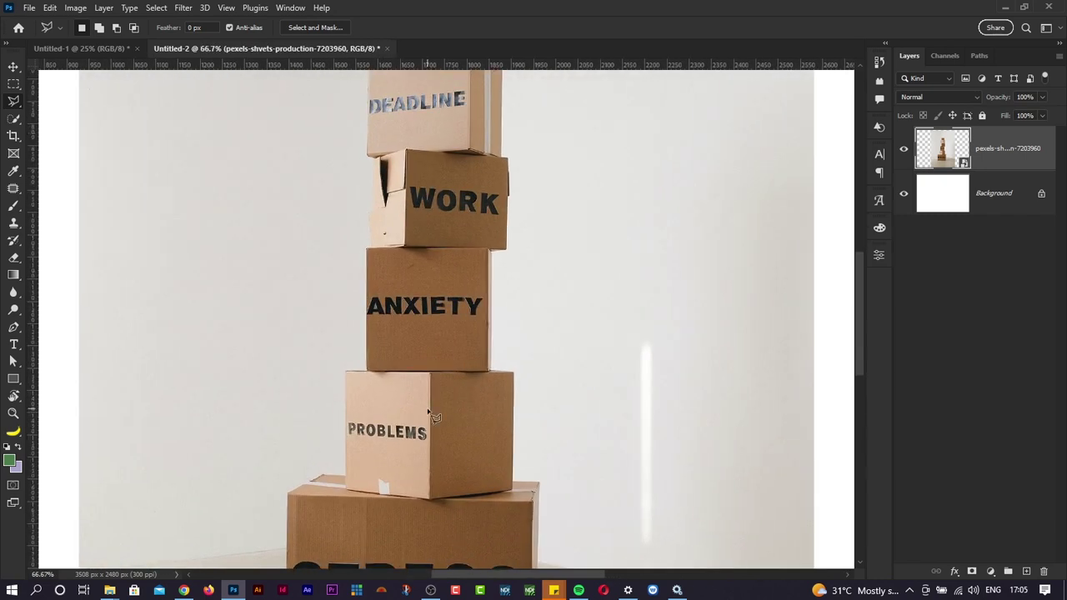
scroll(431, 415, down, 5)
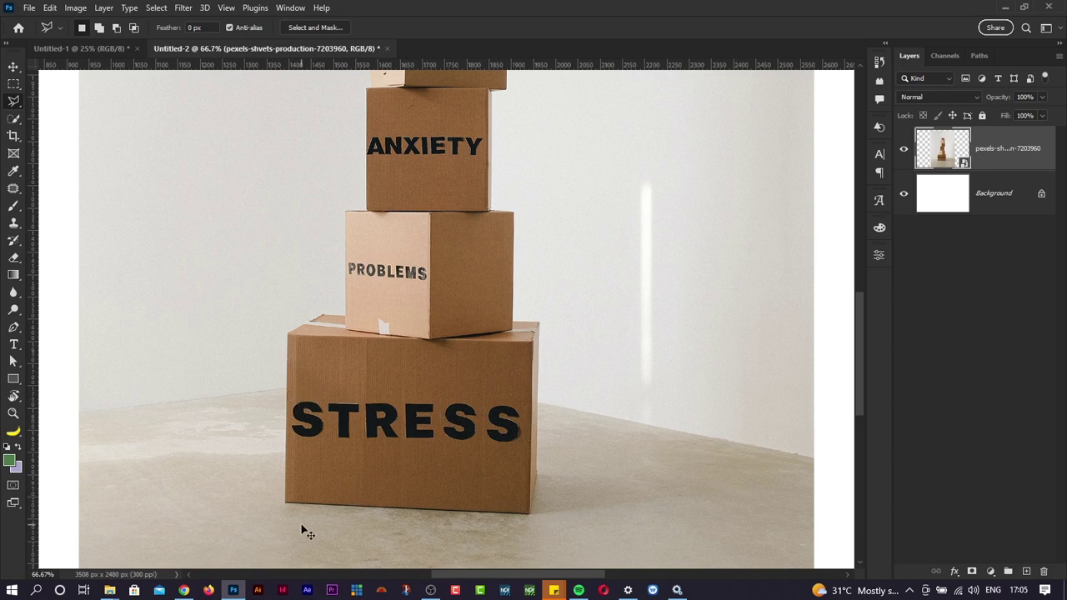
key(ctrl+plus)
scroll(307, 532, left, 1)
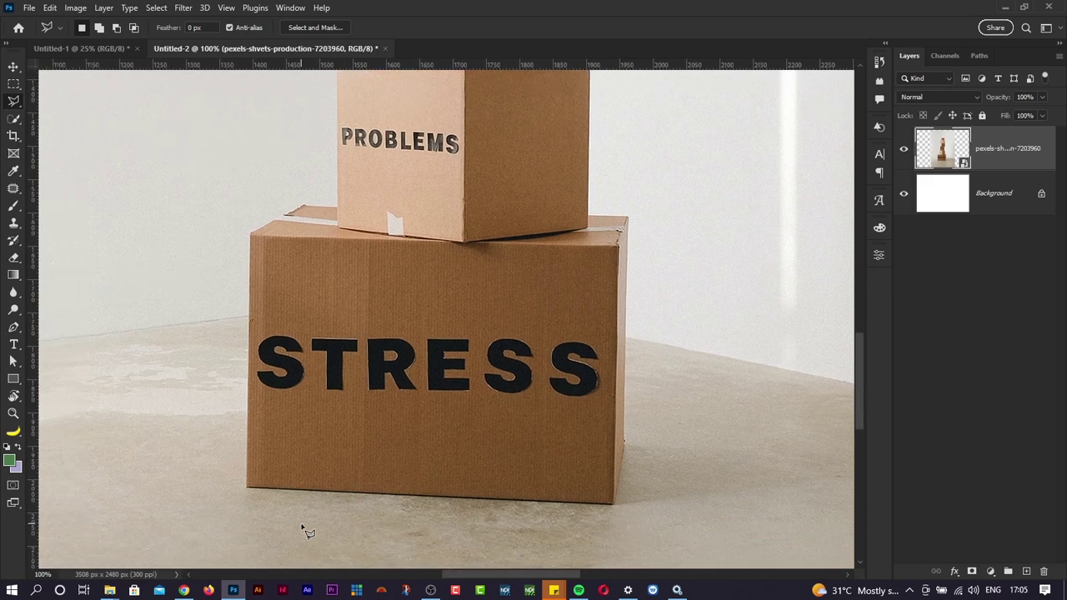
scroll(288, 502, left, 1)
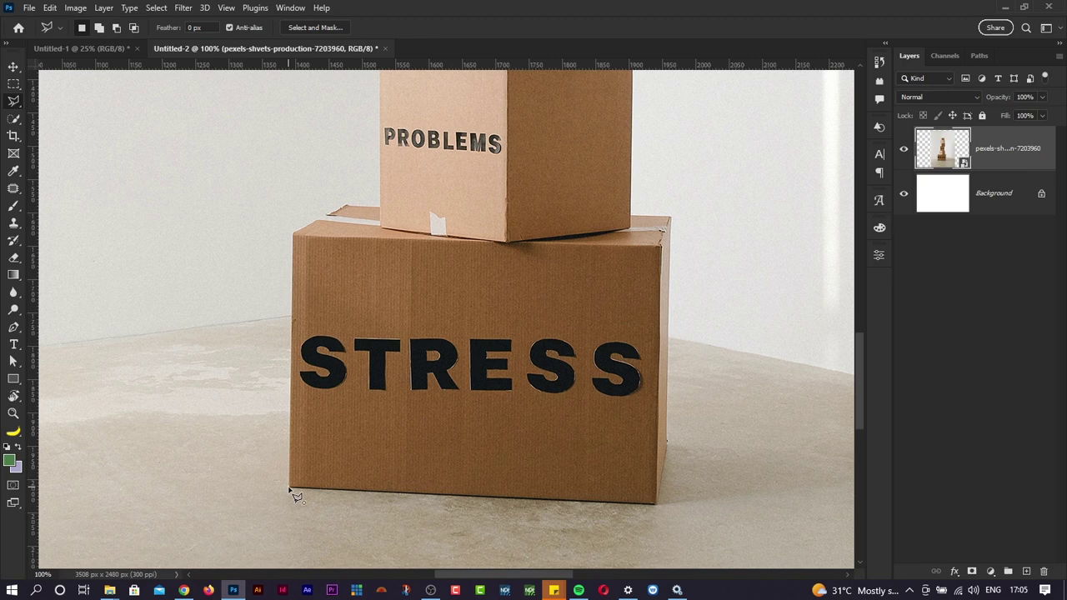
click(290, 489)
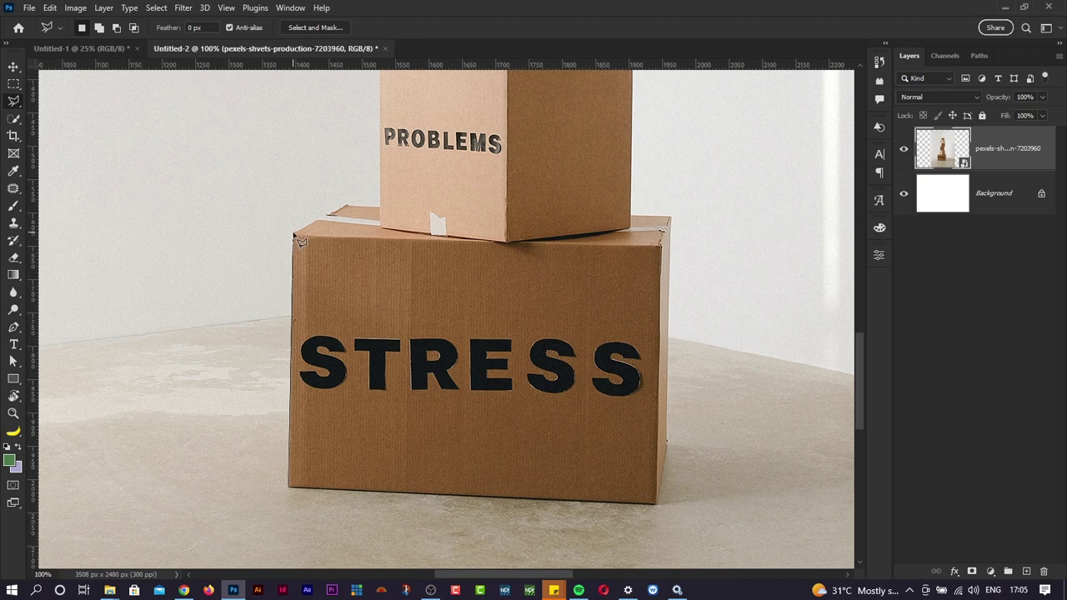
click(293, 232)
click(348, 205)
scroll(386, 216, up, 5)
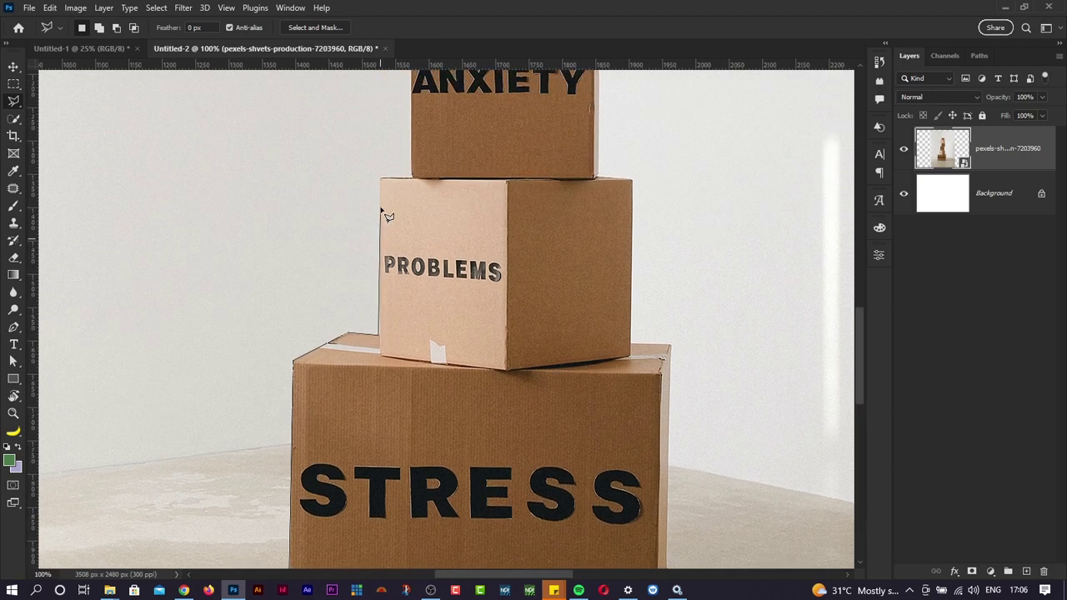
click(380, 188)
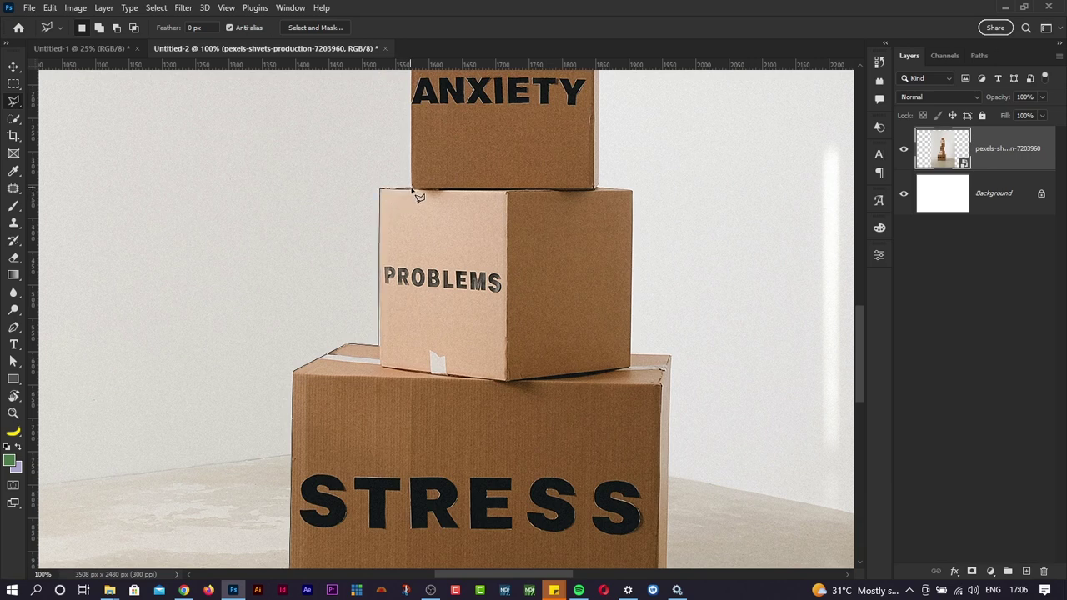
scroll(419, 196, up, 7)
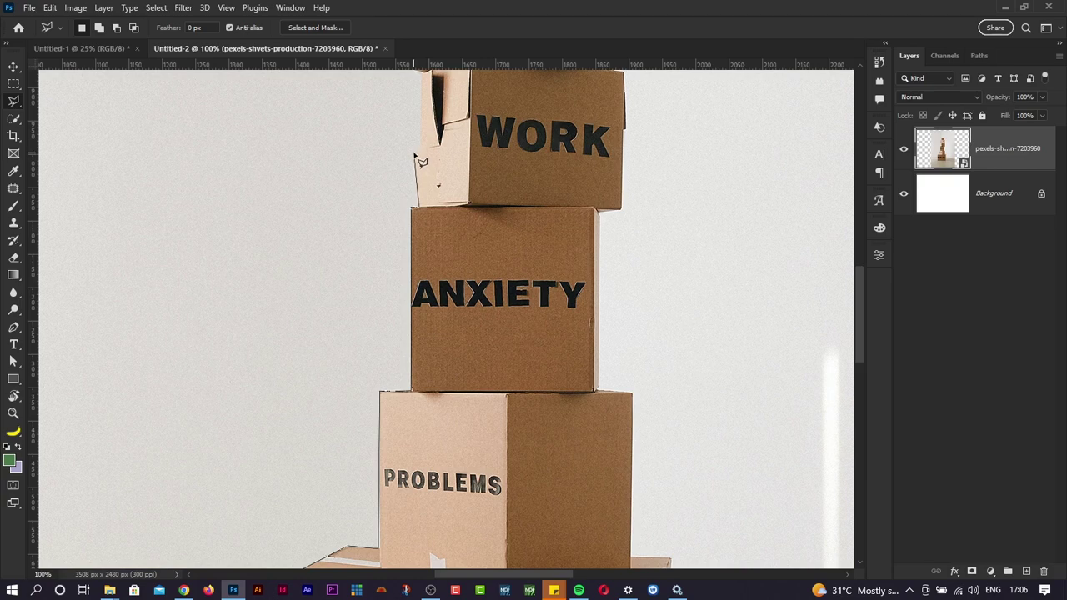
scroll(425, 160, up, 3)
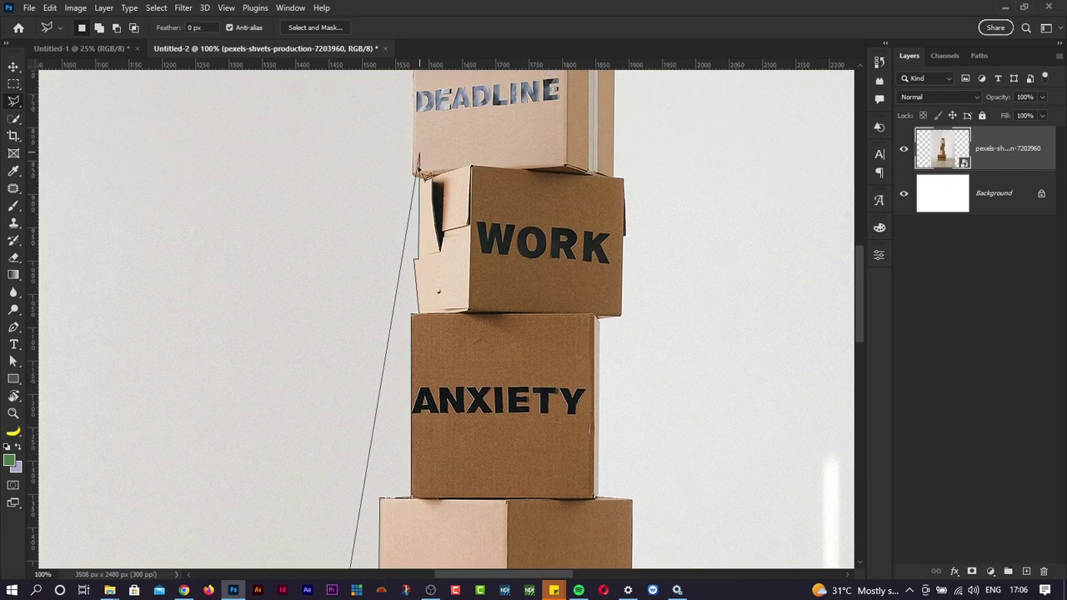
Trace the STRESS box corner by corner with the Polygonal Lasso, following the PROBLEMS box's lower edge, and close the selection
scroll(409, 300, down, 8)
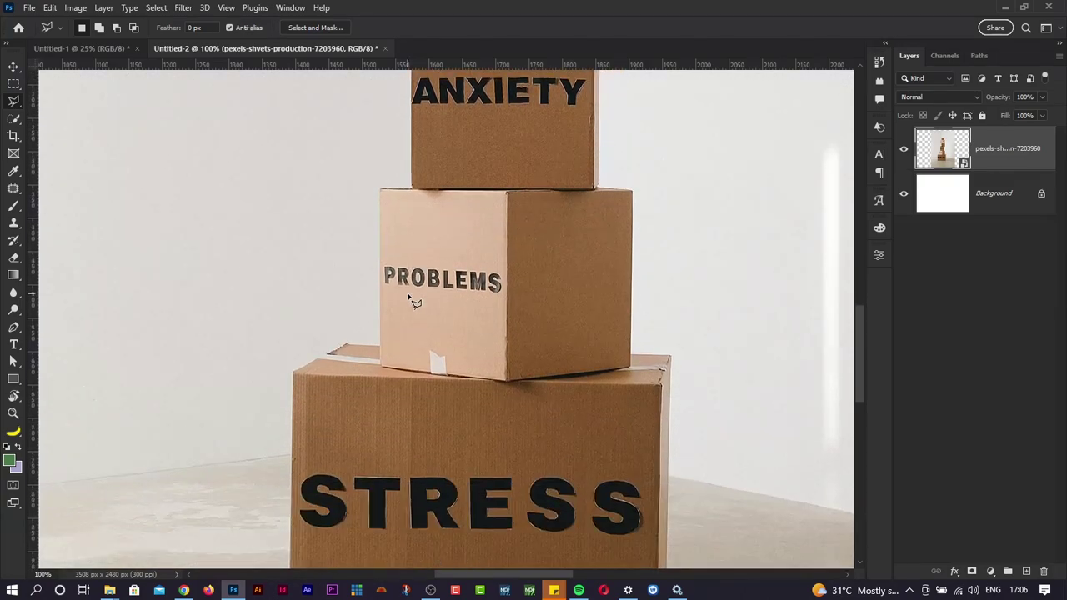
scroll(414, 302, up, 1)
scroll(415, 302, down, 2)
scroll(410, 301, down, 3)
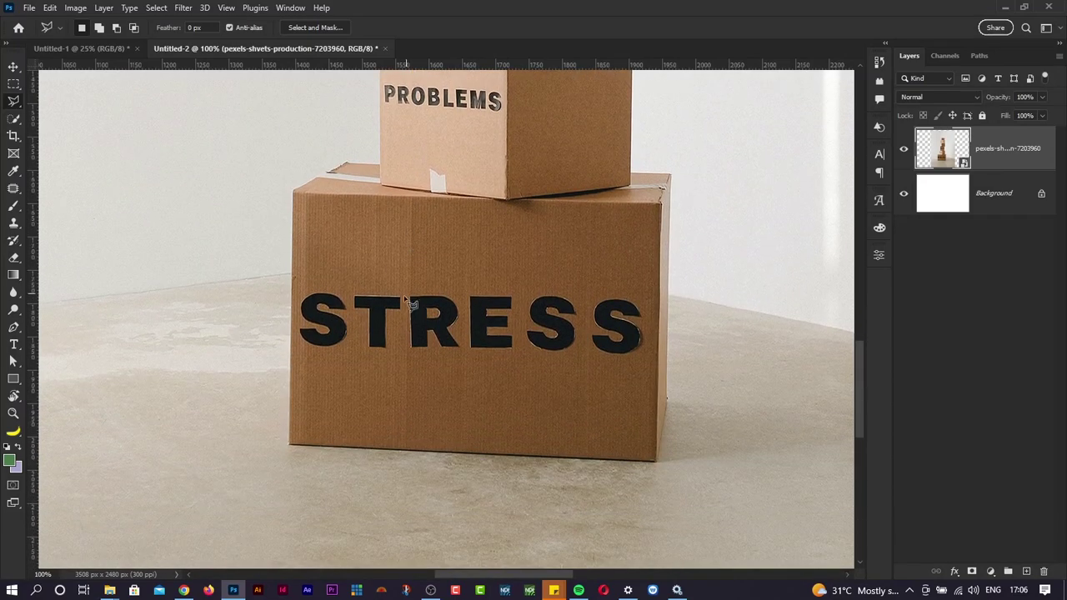
click(290, 446)
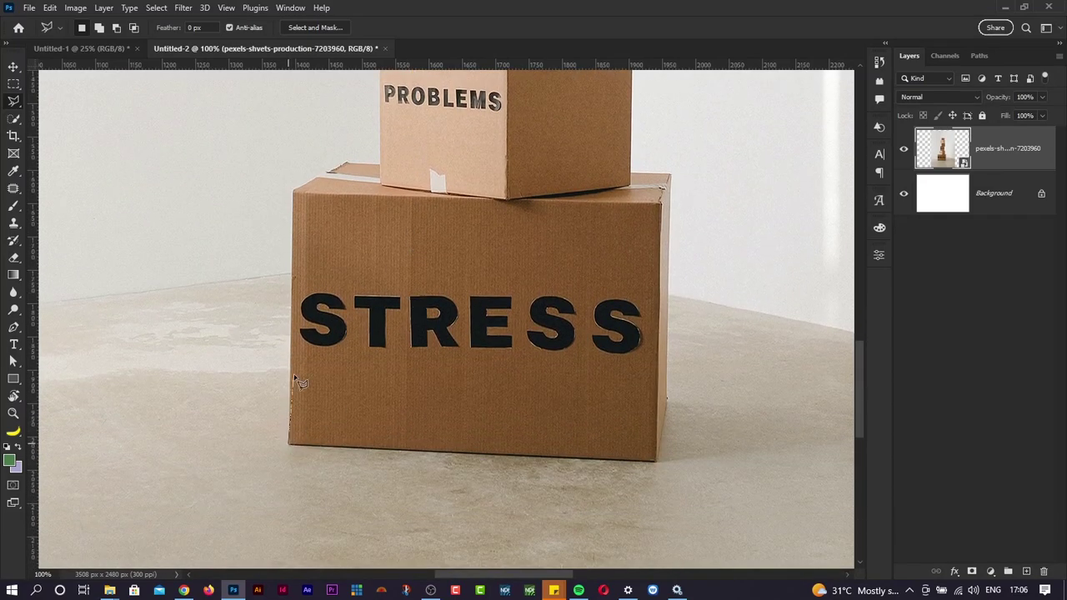
click(294, 192)
click(346, 161)
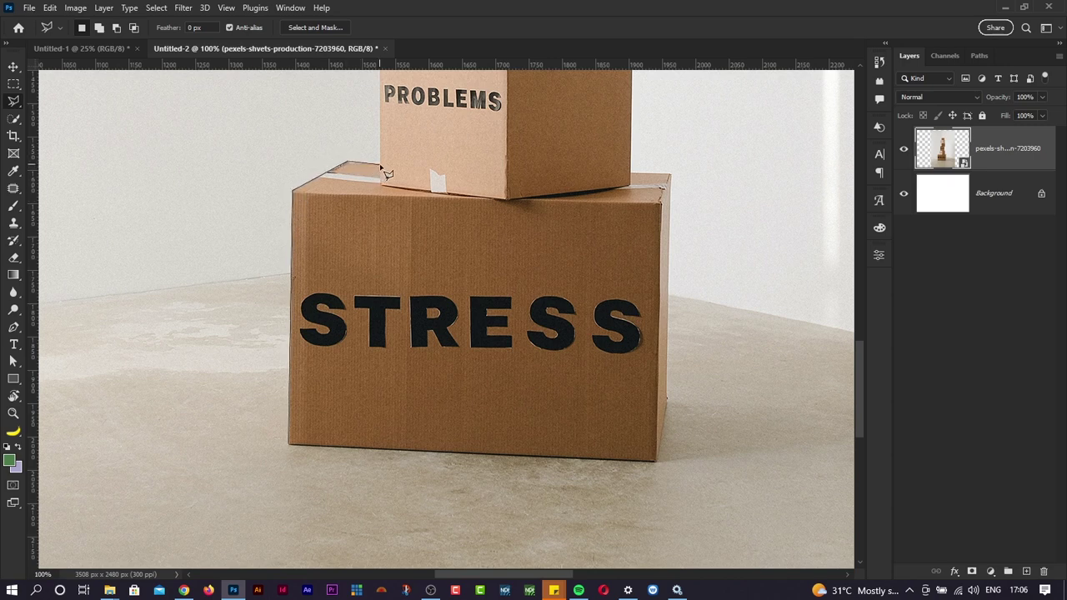
click(381, 165)
click(381, 187)
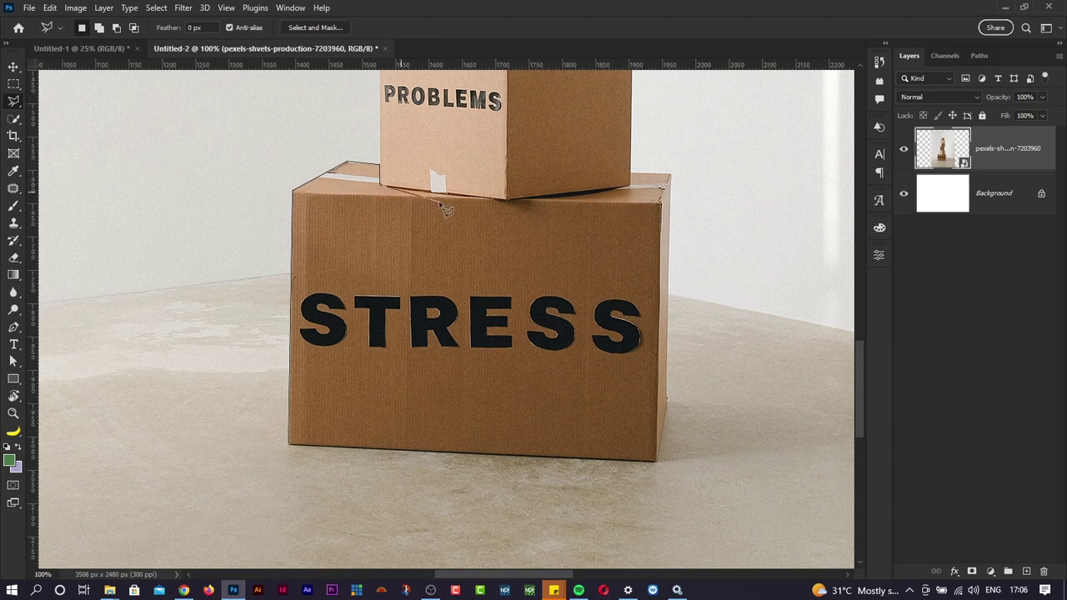
click(506, 202)
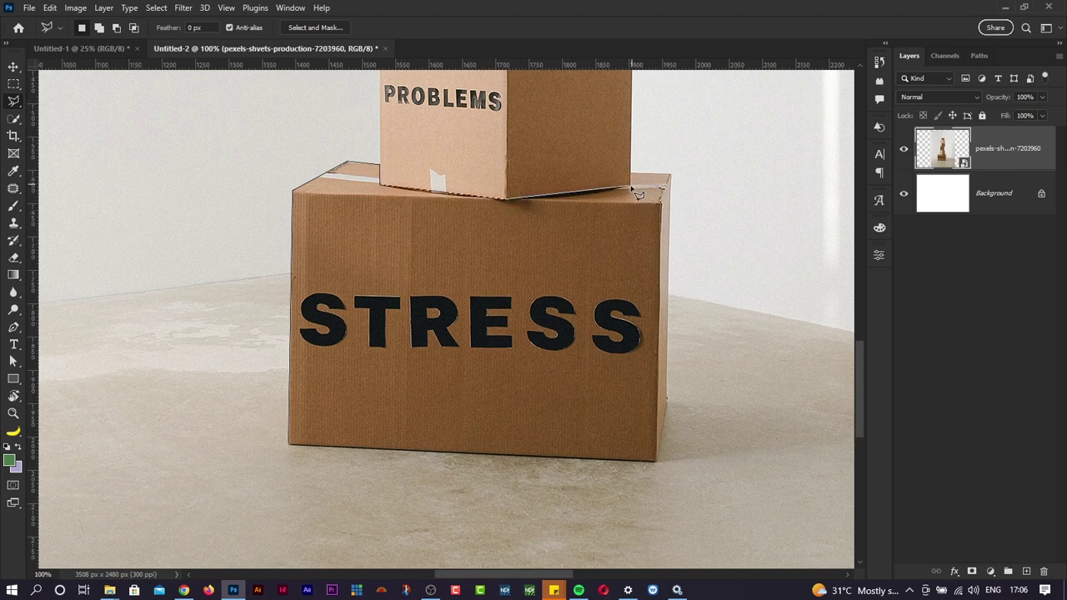
click(631, 188)
click(671, 176)
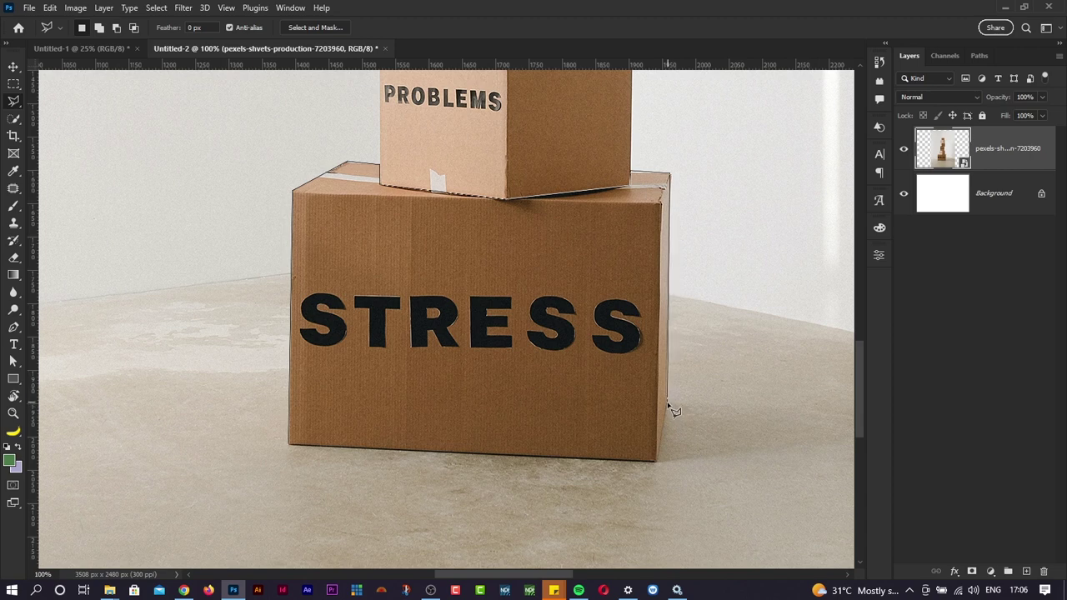
click(659, 459)
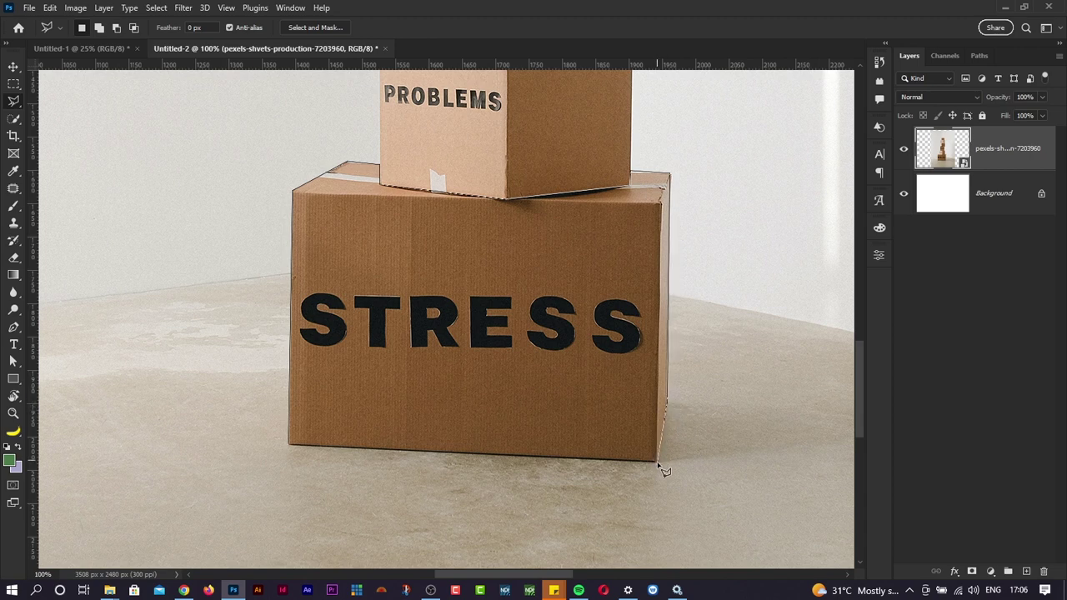
click(291, 450)
Isolate the selected STRESS box with a layer mask, and undo the mask
scroll(357, 436, down, 5)
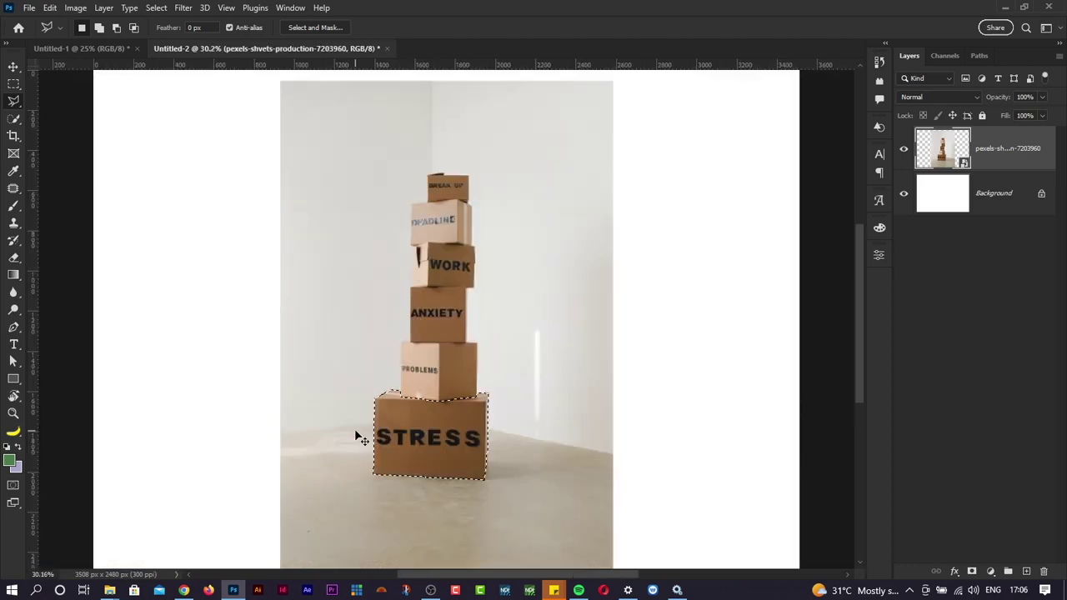
click(972, 572)
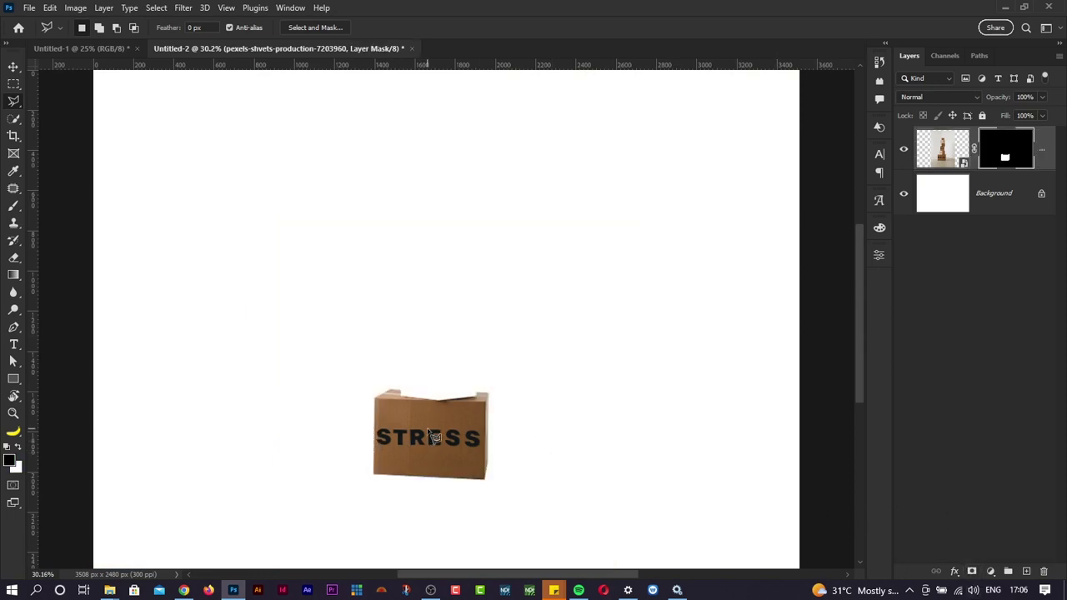
key(ctrl+z)
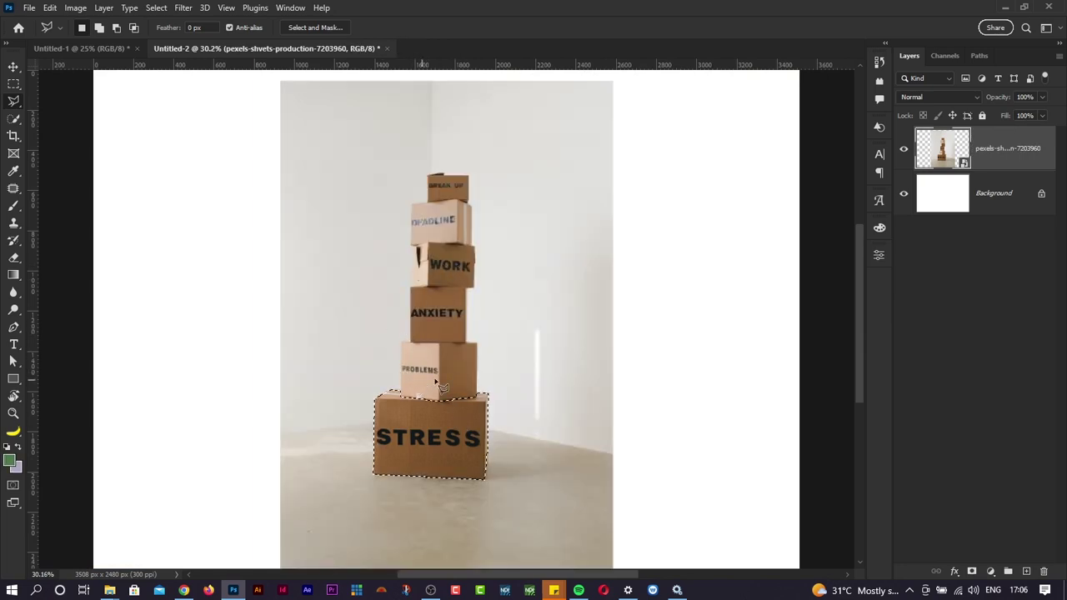
Add the PROBLEMS box to the STRESS box selection using the Polygonal Lasso in Add to selection mode, overlapping the area already selected
key(ctrl+plus)
key(ctrl+plus)
key(ctrl+plus)
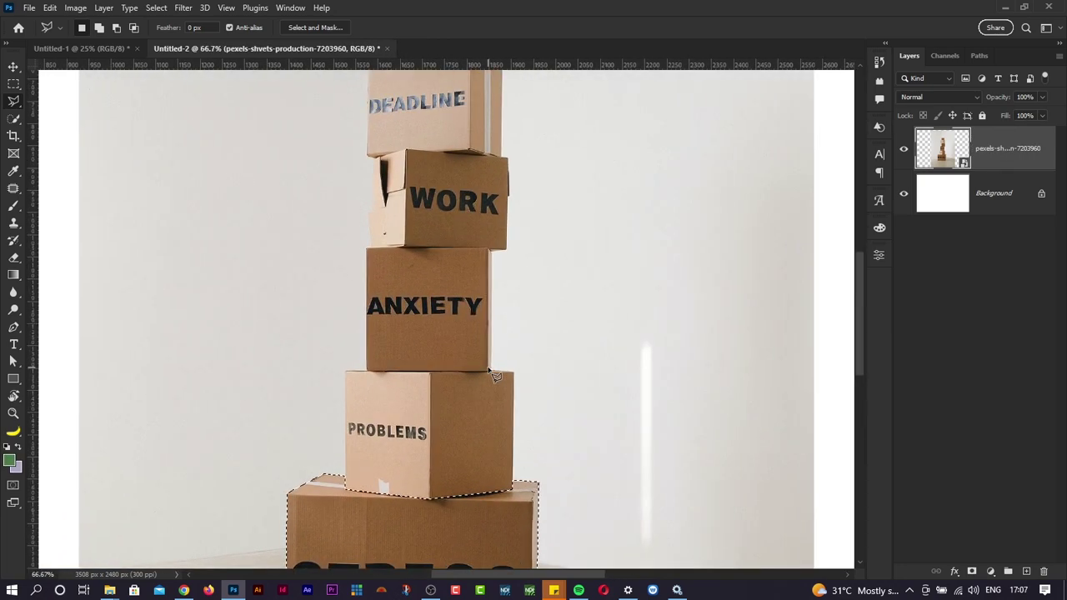
scroll(353, 459, down, 2)
scroll(353, 454, down, 3)
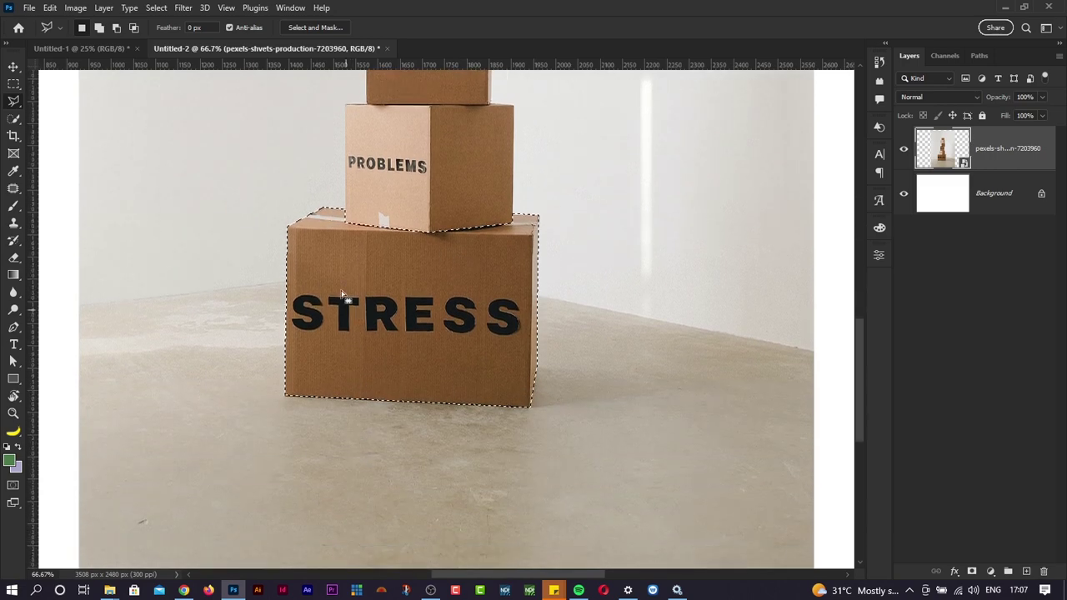
scroll(368, 363, up, 1)
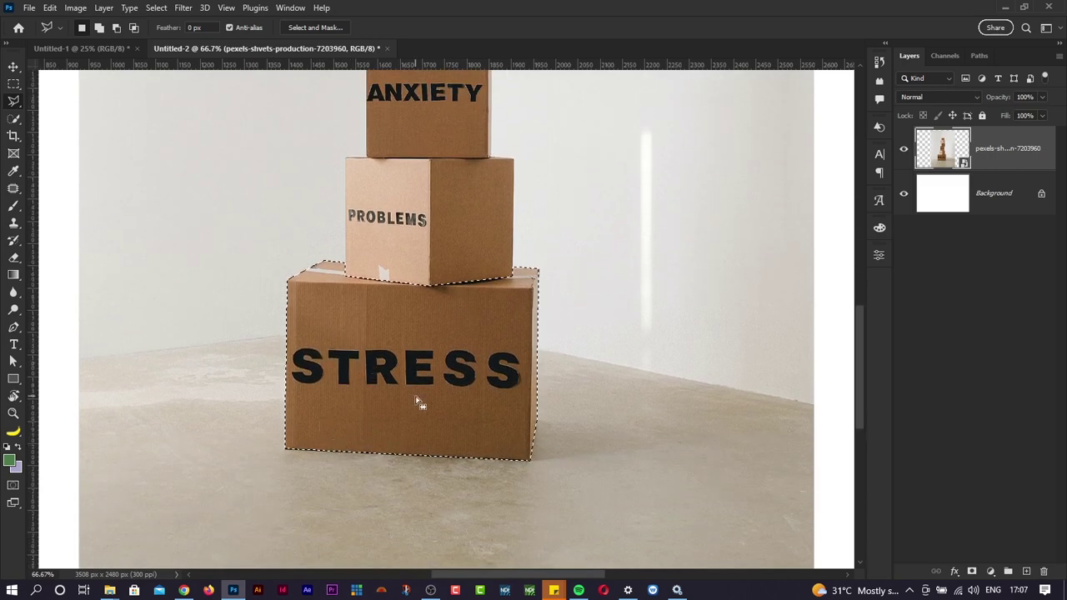
scroll(419, 402, up, 1)
scroll(389, 423, up, 1)
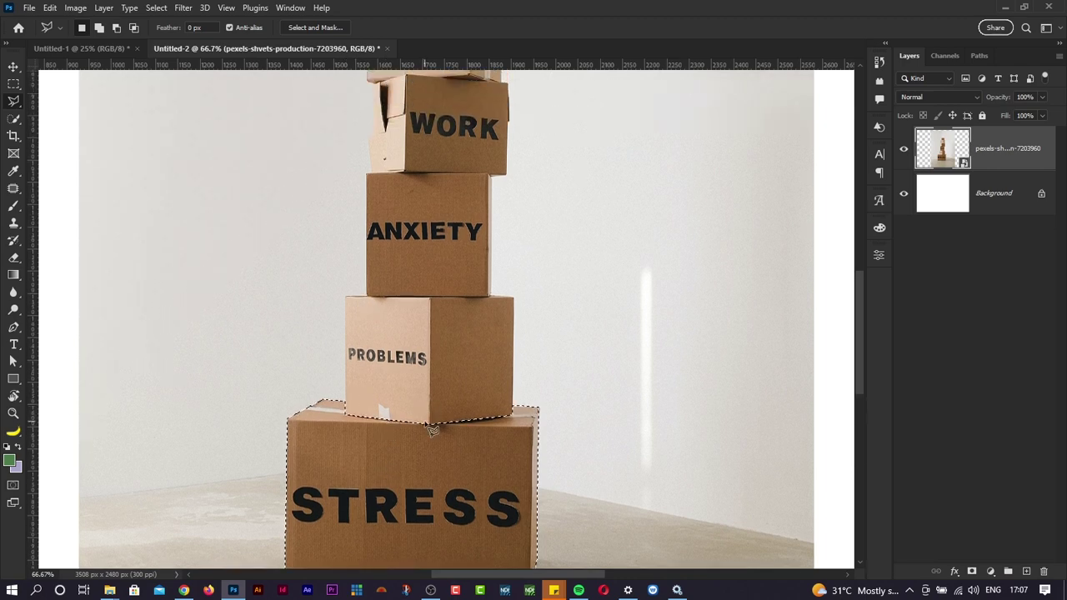
scroll(425, 410, down, 1)
scroll(423, 417, up, 1)
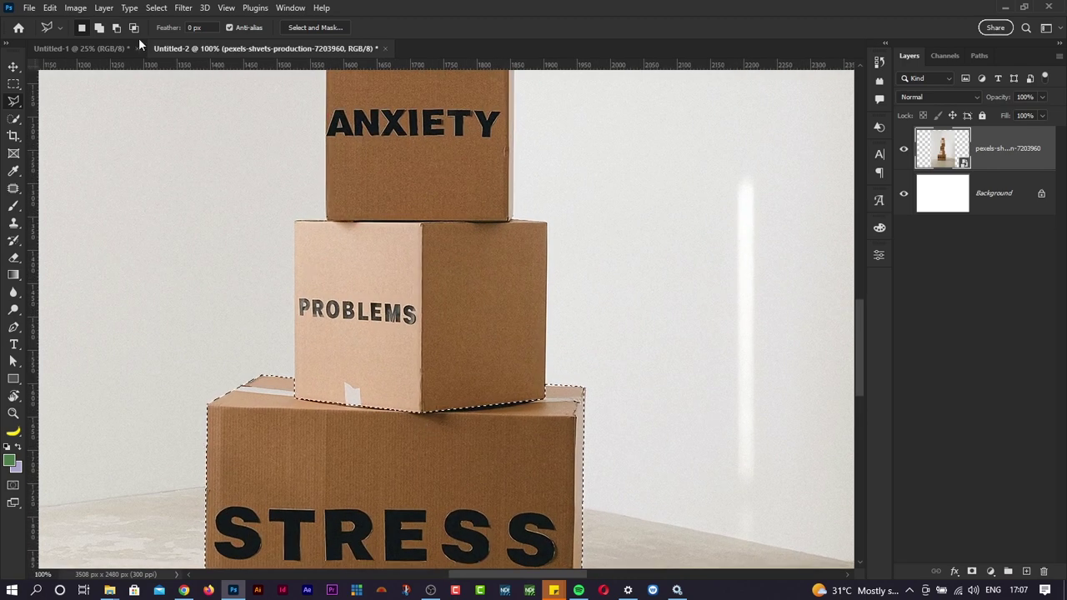
click(98, 28)
click(98, 29)
click(295, 381)
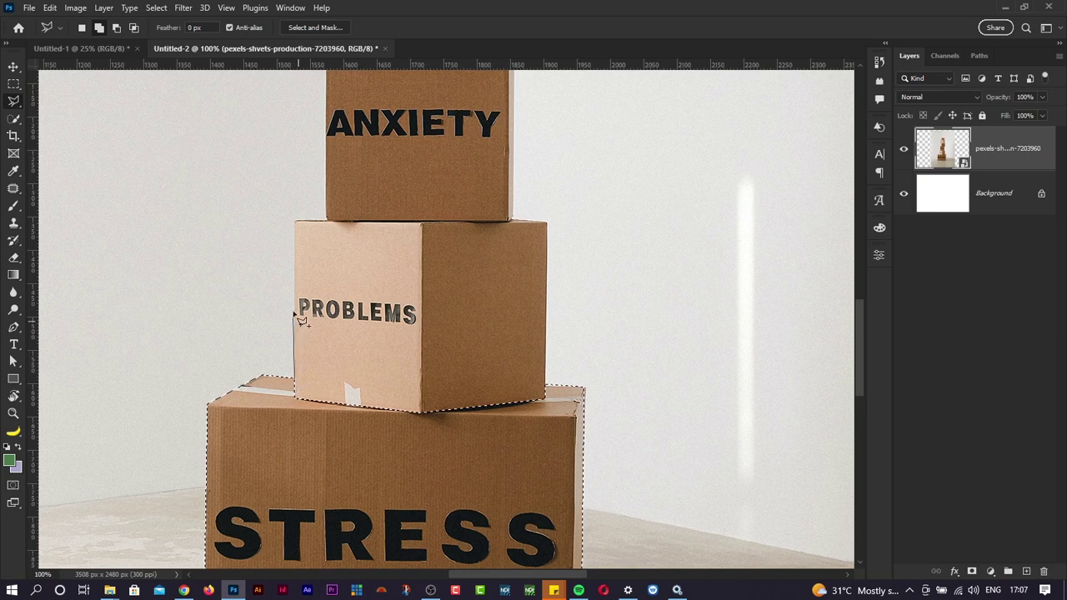
click(296, 220)
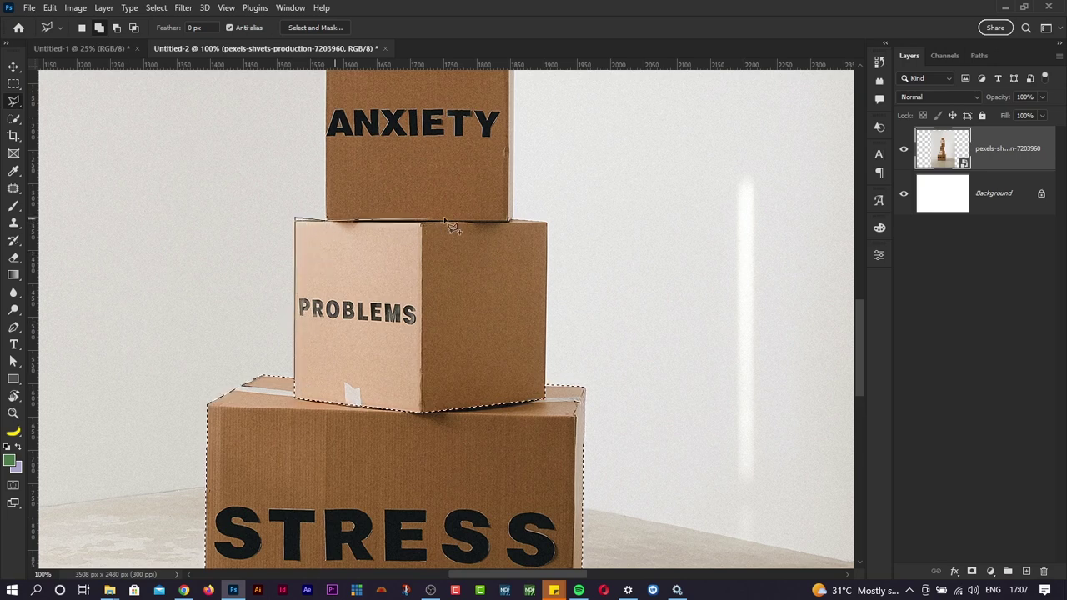
click(511, 220)
click(547, 222)
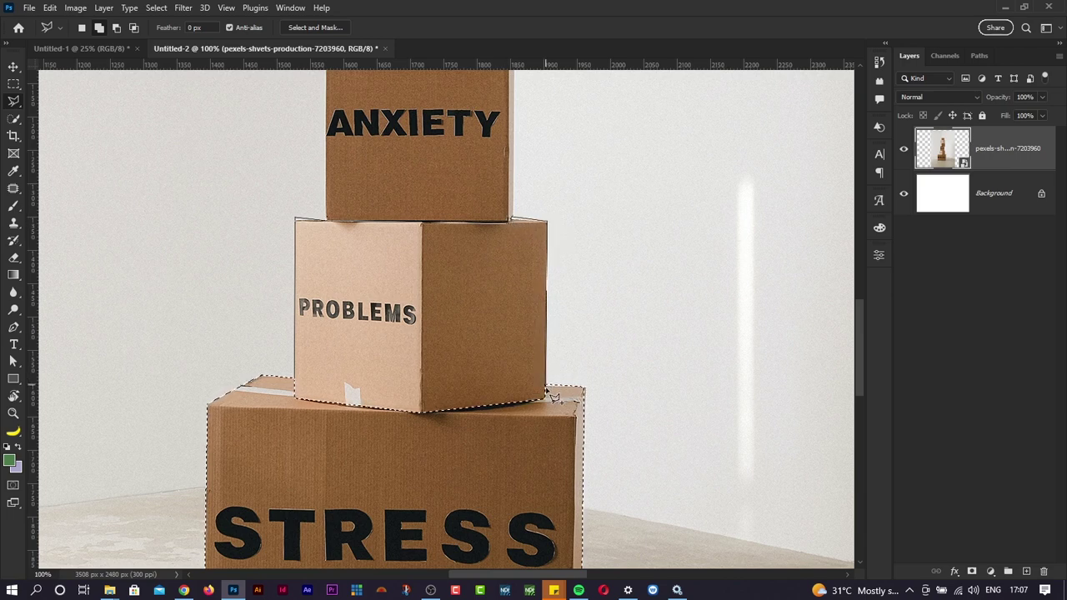
click(544, 414)
click(333, 501)
click(247, 435)
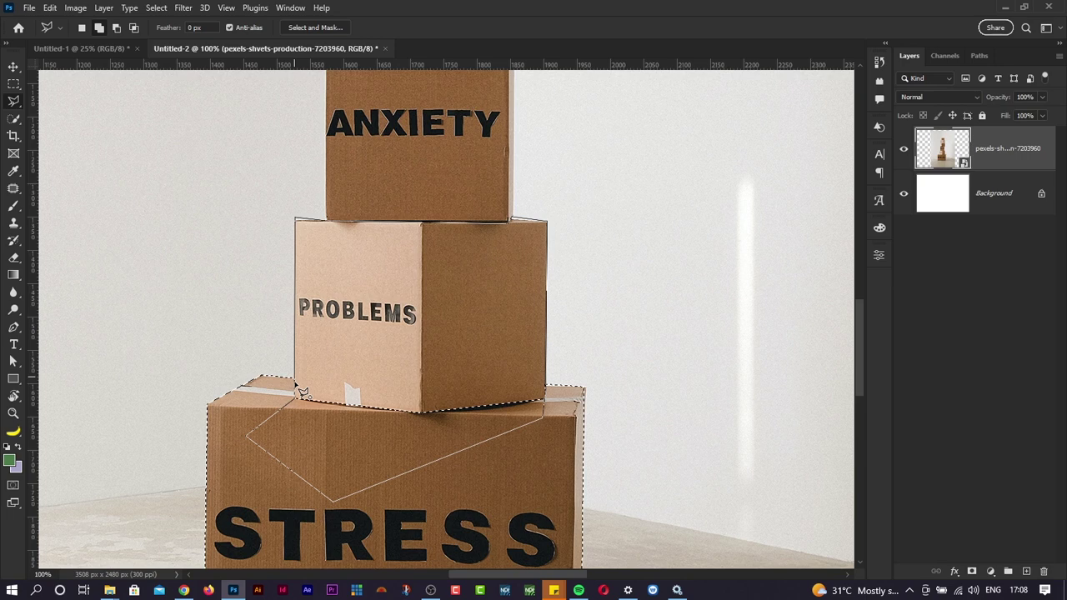
click(301, 392)
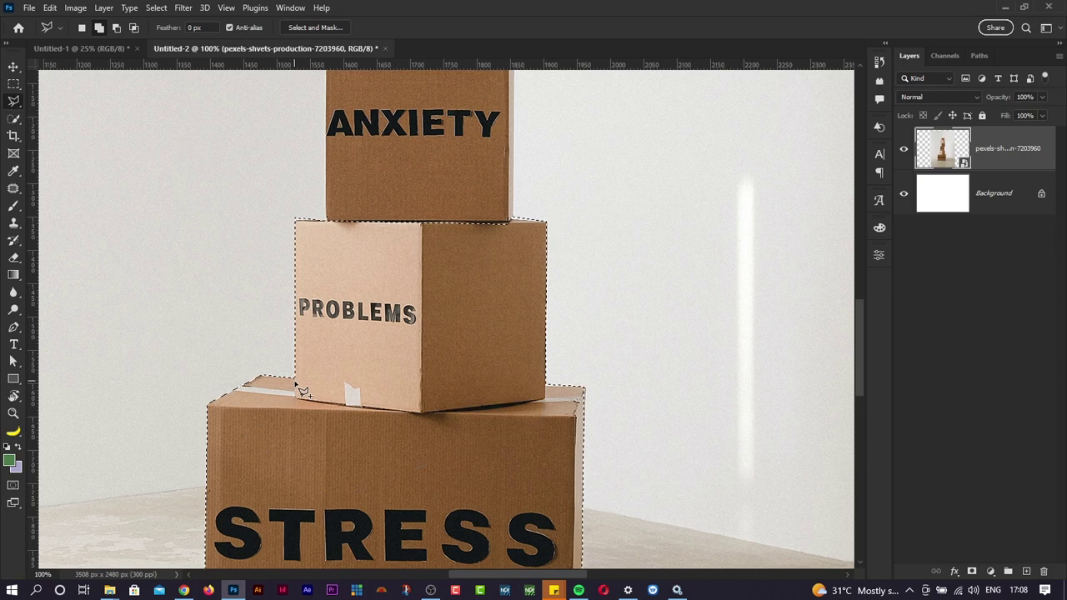
Extend the selection with the Polygonal Lasso by temporarily switching to add mode and outlining the ANXIETY box
scroll(396, 457, down, 3)
scroll(396, 457, down, 3)
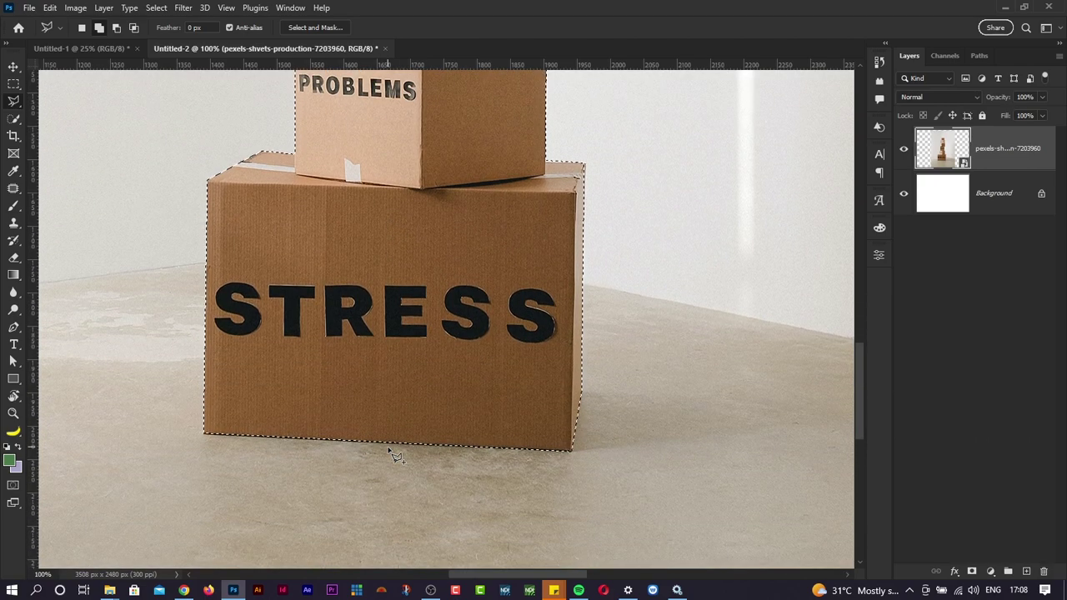
scroll(396, 456, up, 8)
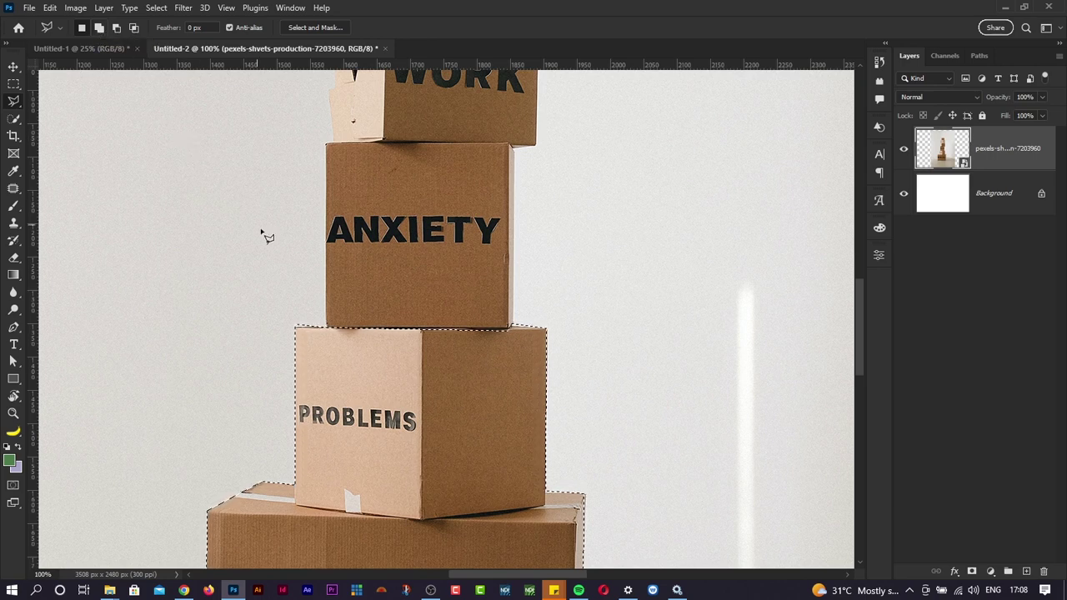
key(shift)
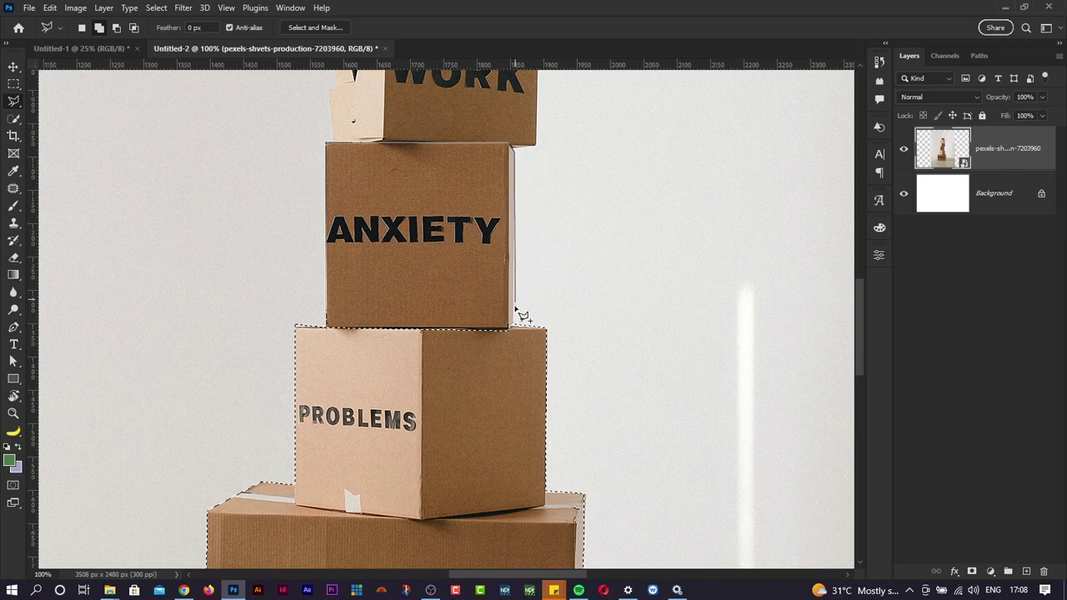
click(334, 335)
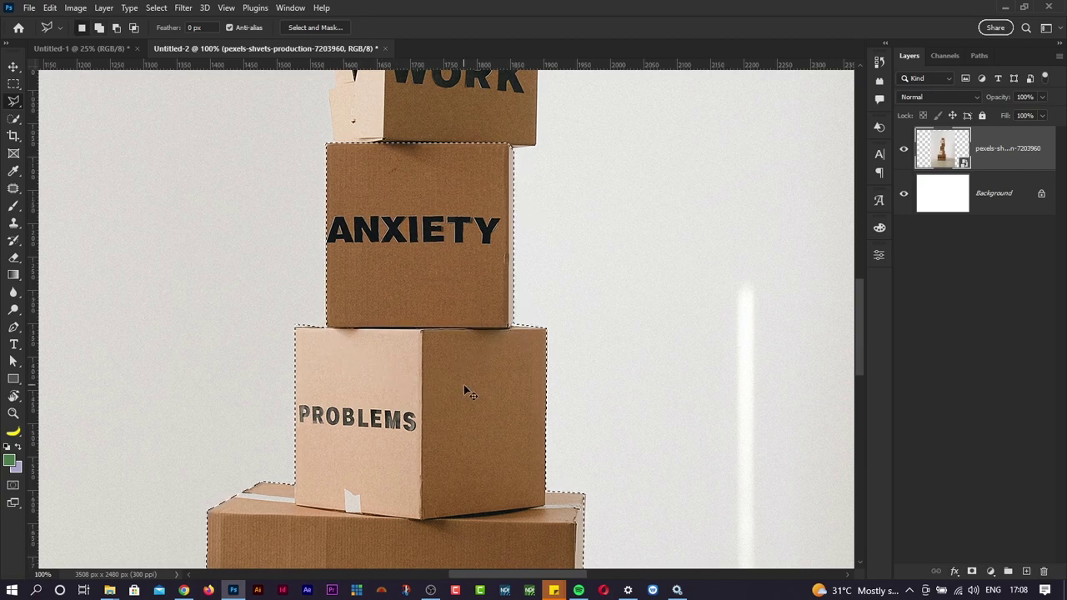
Subtract the ANXIETY box from the selection with a Polygonal Lasso outline along its bottom edge and loosely around its other sides
scroll(464, 385, down, 4)
scroll(463, 384, up, 2)
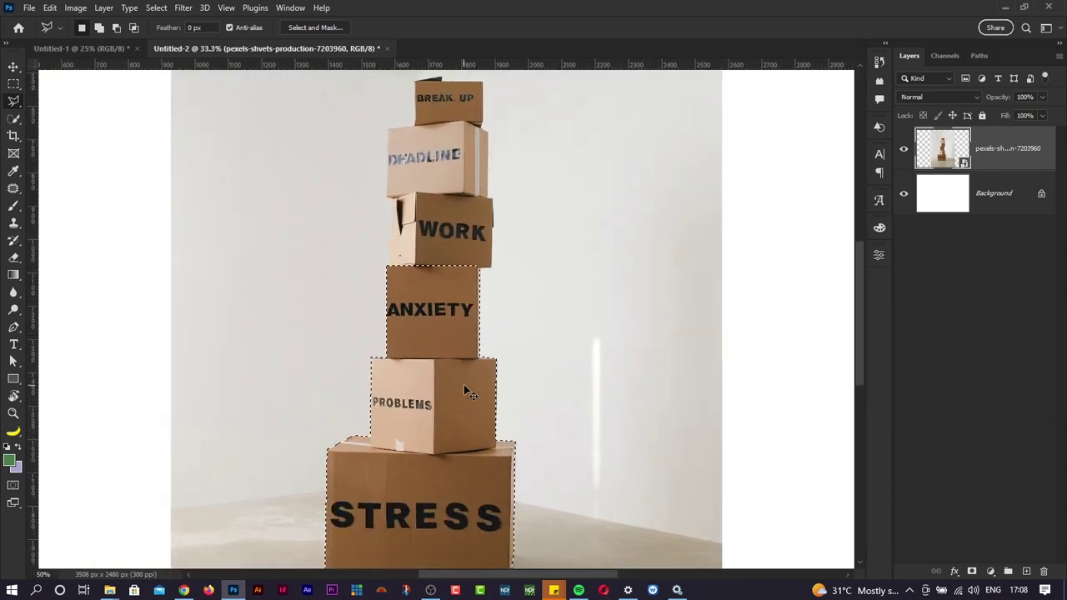
scroll(466, 390, up, 2)
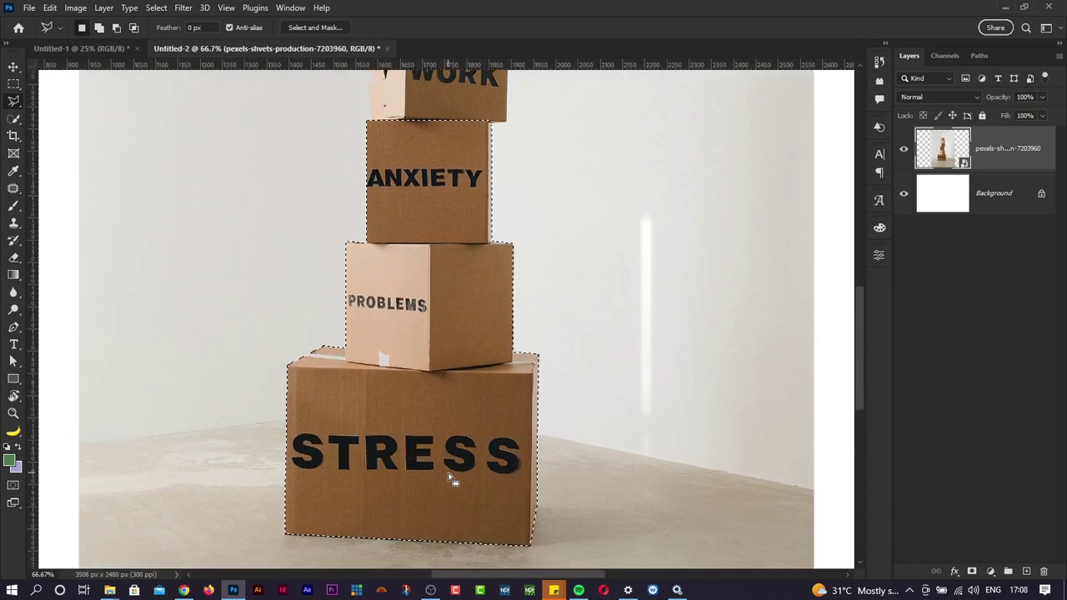
scroll(453, 481, up, 1)
scroll(453, 481, down, 1)
scroll(452, 481, up, 2)
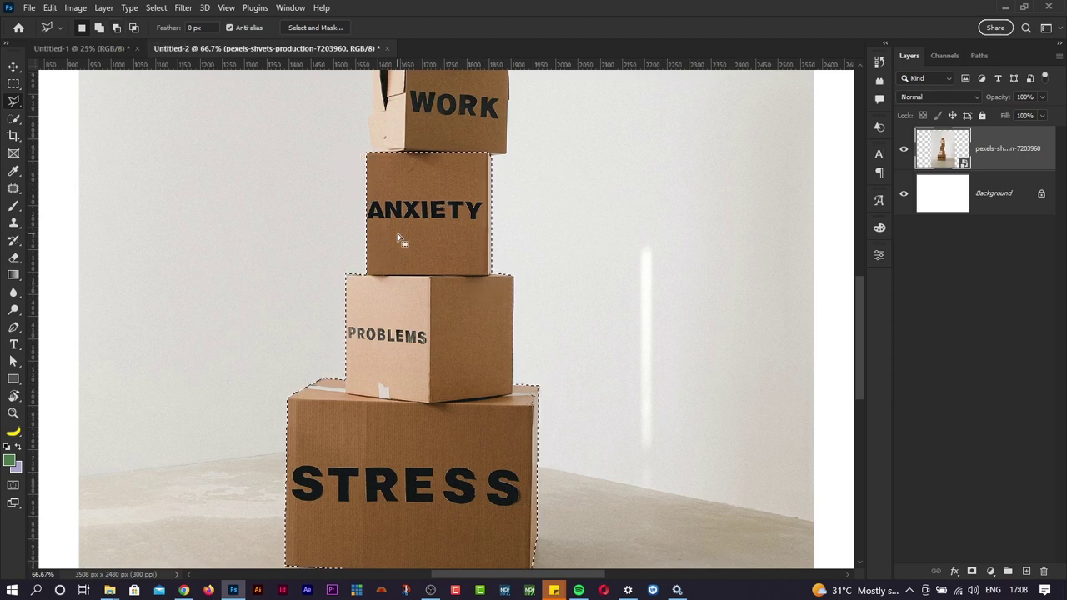
key(ctrl+plus)
scroll(397, 233, up, 2)
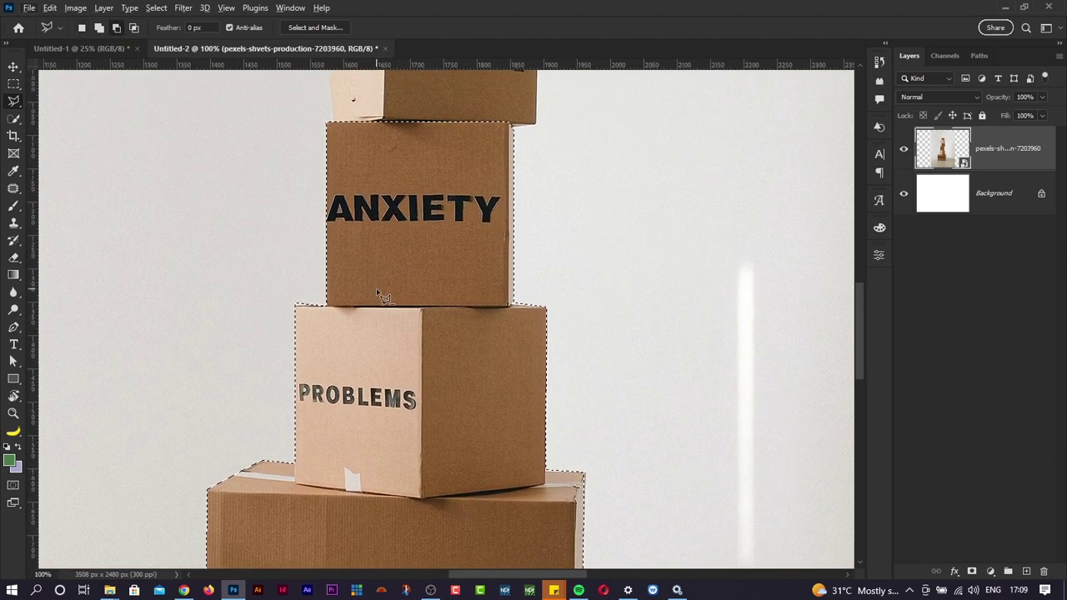
scroll(380, 293, up, 2)
key(shift)
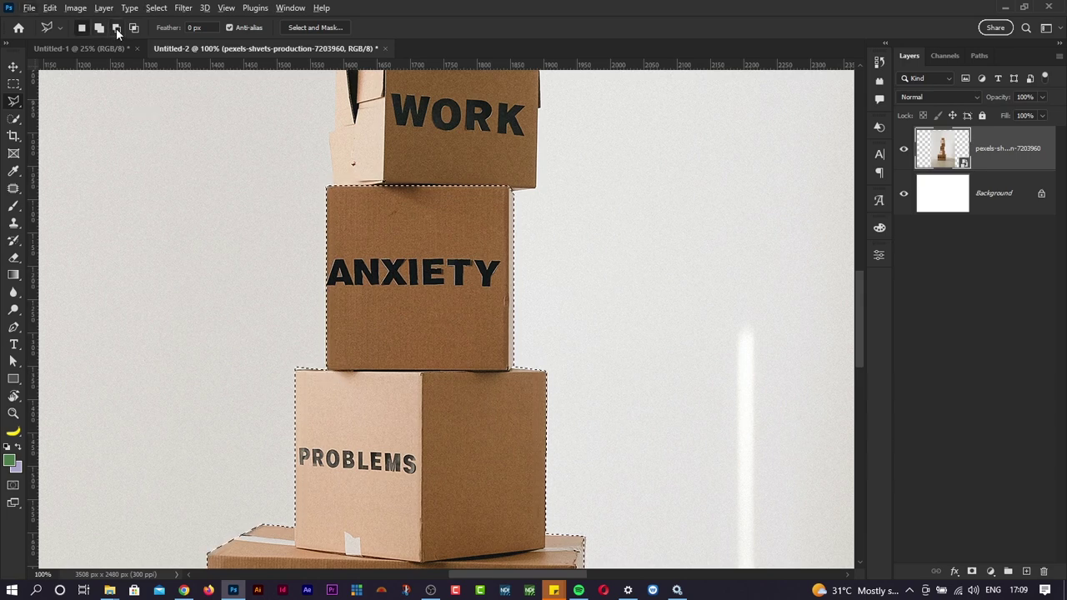
key(alt)
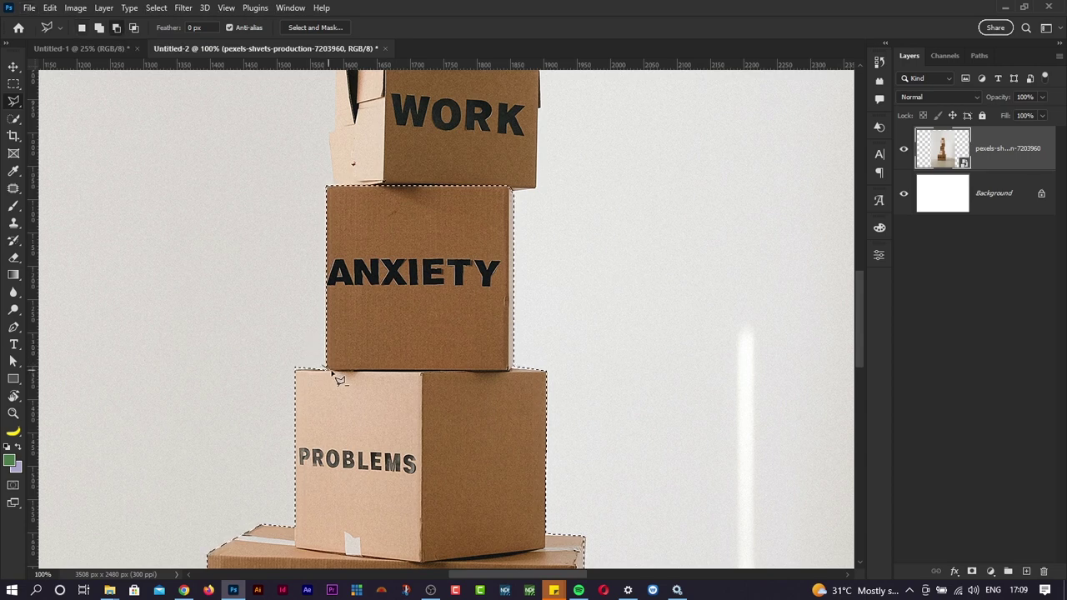
click(361, 373)
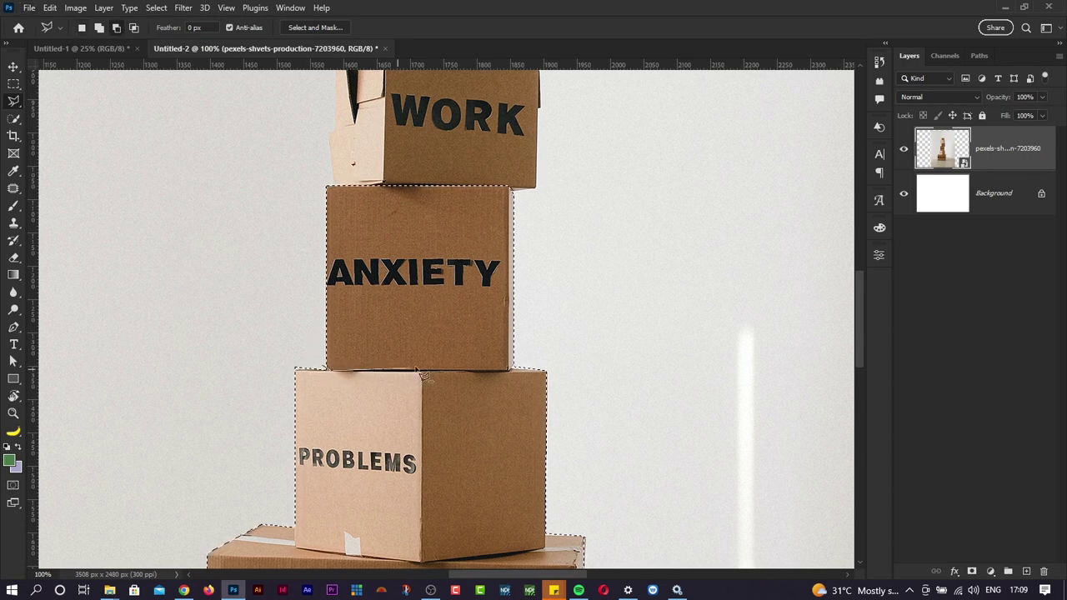
click(511, 371)
click(574, 196)
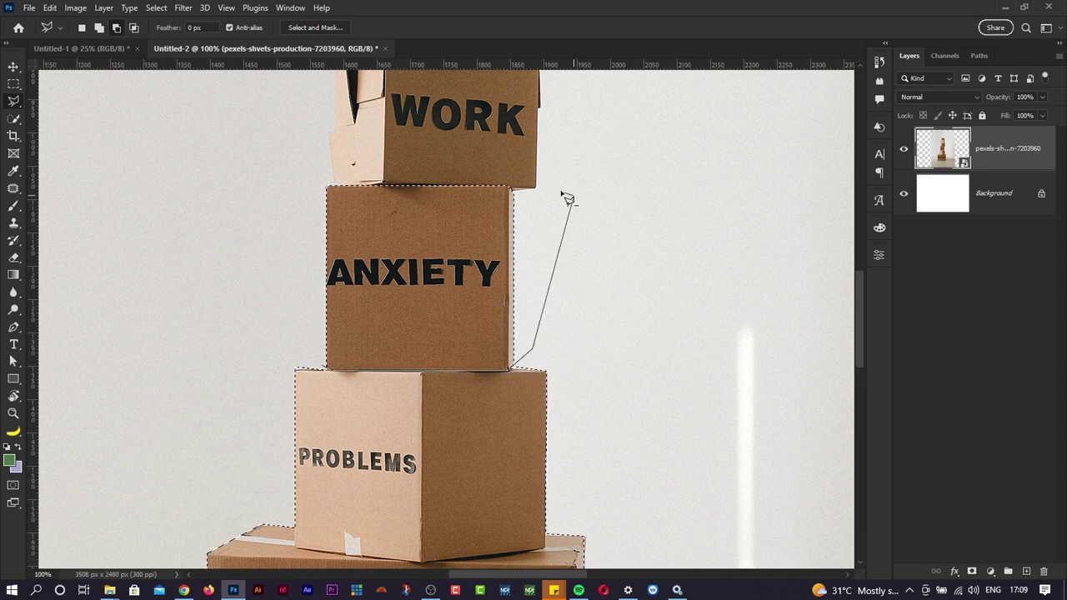
click(442, 147)
click(329, 140)
click(263, 183)
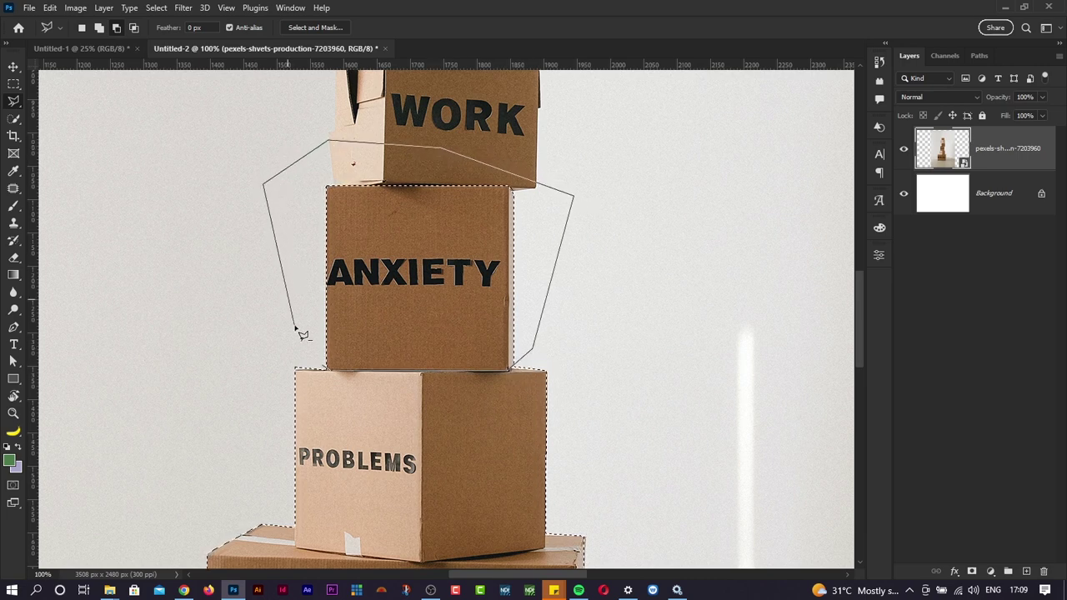
alt+click(331, 373)
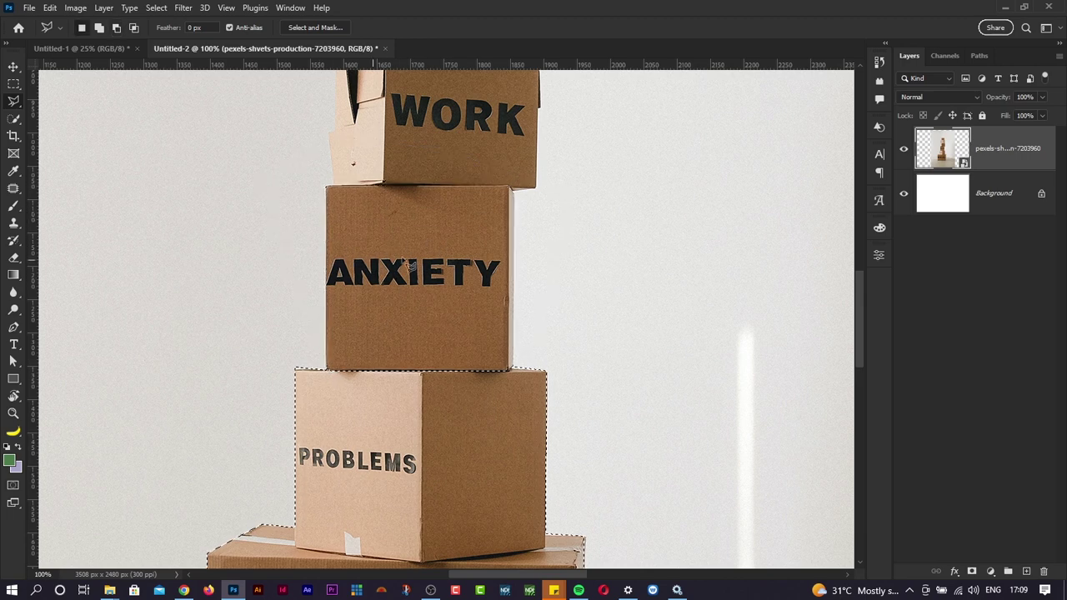
Undo and redo the subtraction of the ANXIETY box from the selection
key(ctrl+z)
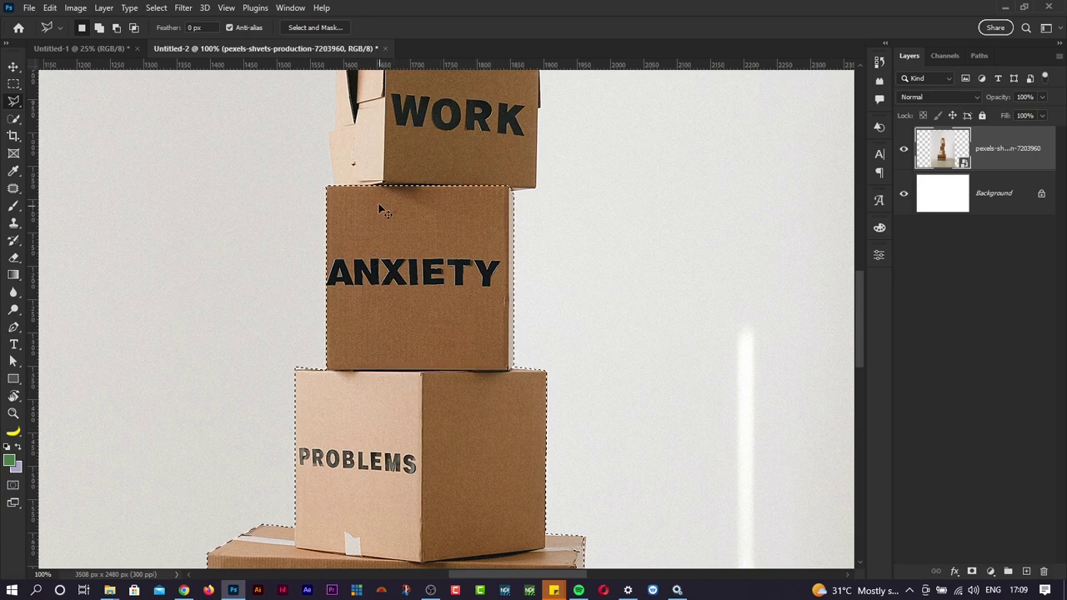
key(ctrl+shift+z)
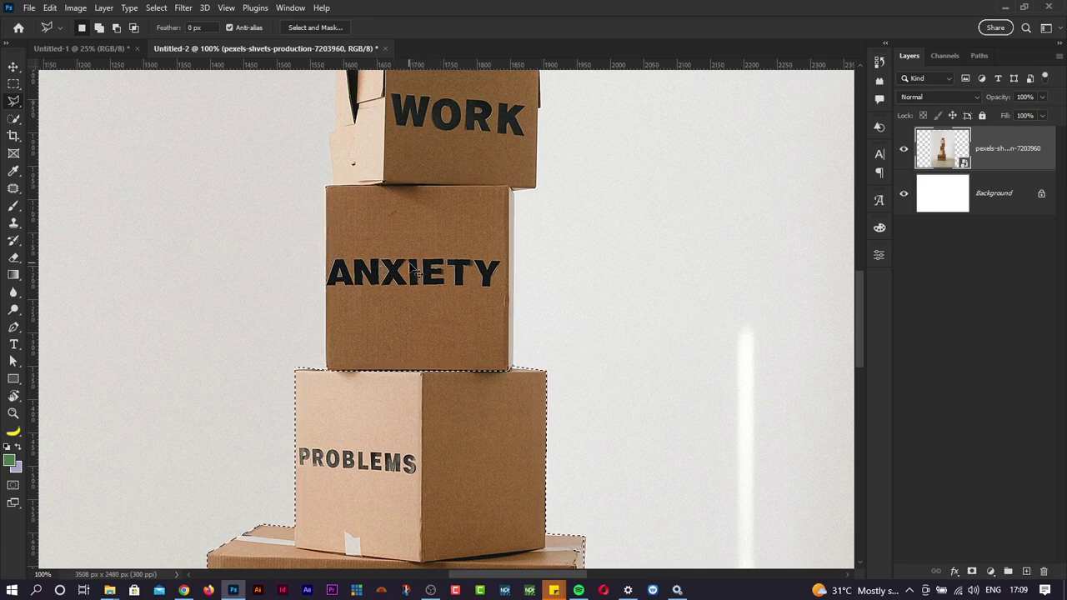
Isolate the selected STRESS and PROBLEMS boxes with a layer mask, and delete the mask
key(ctrl+0)
key(ctrl+plus)
key(ctrl+plus)
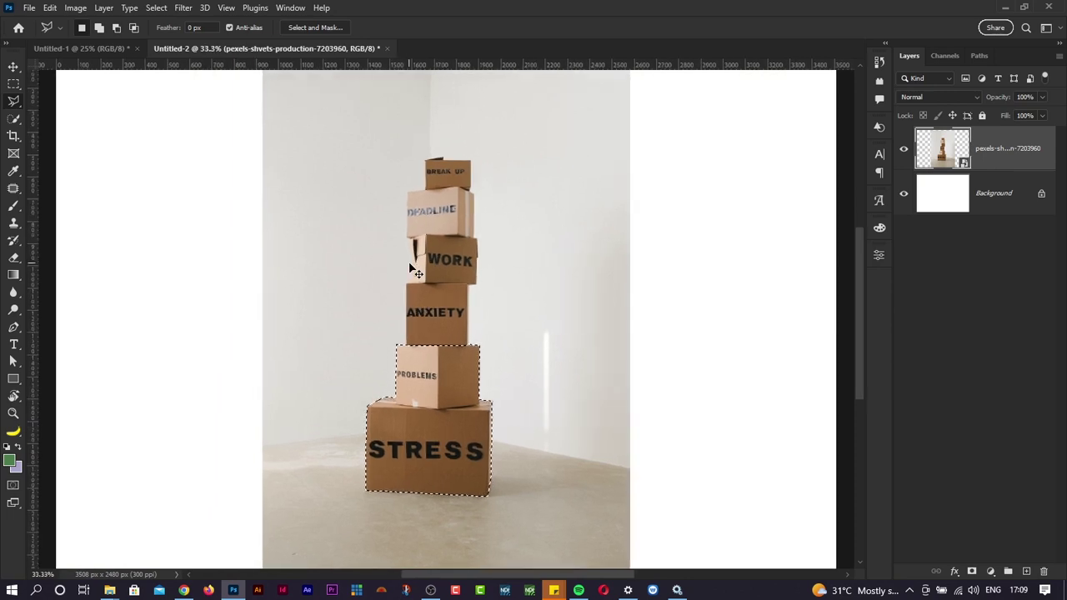
key(ctrl+plus)
scroll(461, 364, down, 3)
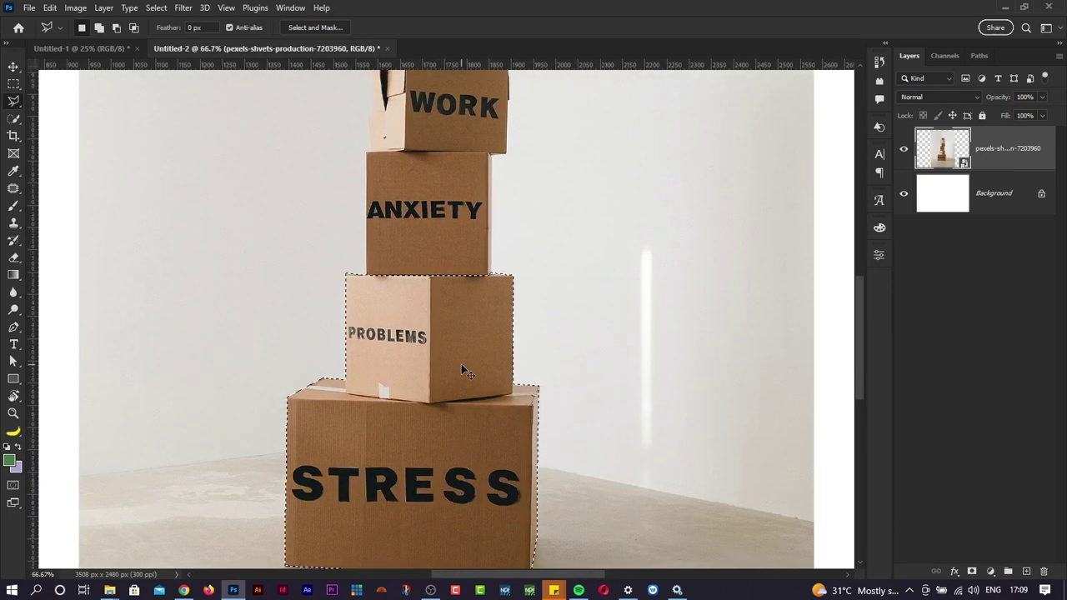
key(ctrl+0)
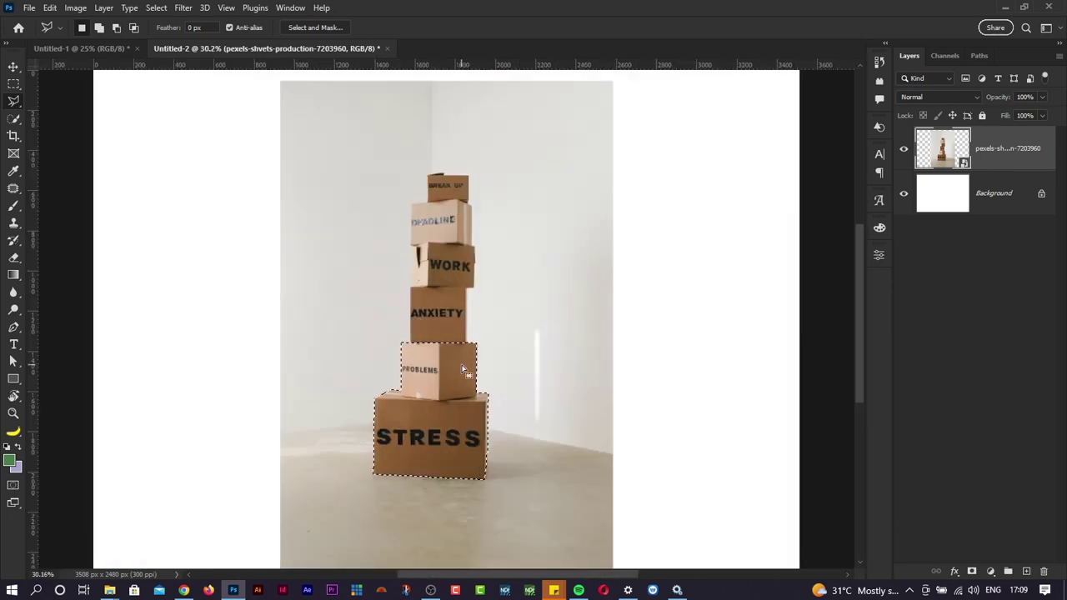
click(971, 573)
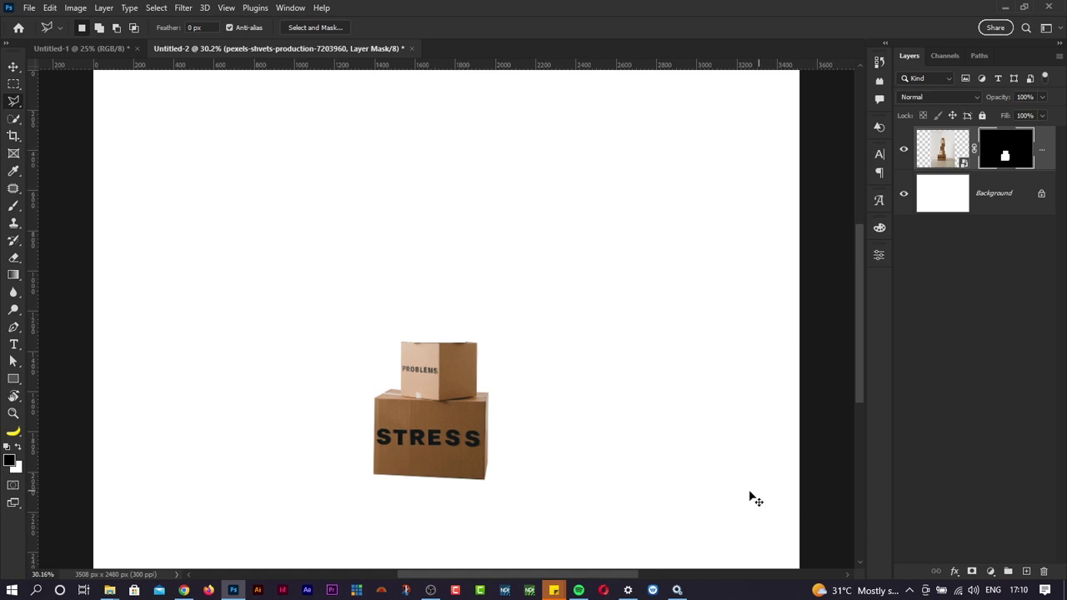
drag(1004, 152, 1044, 571)
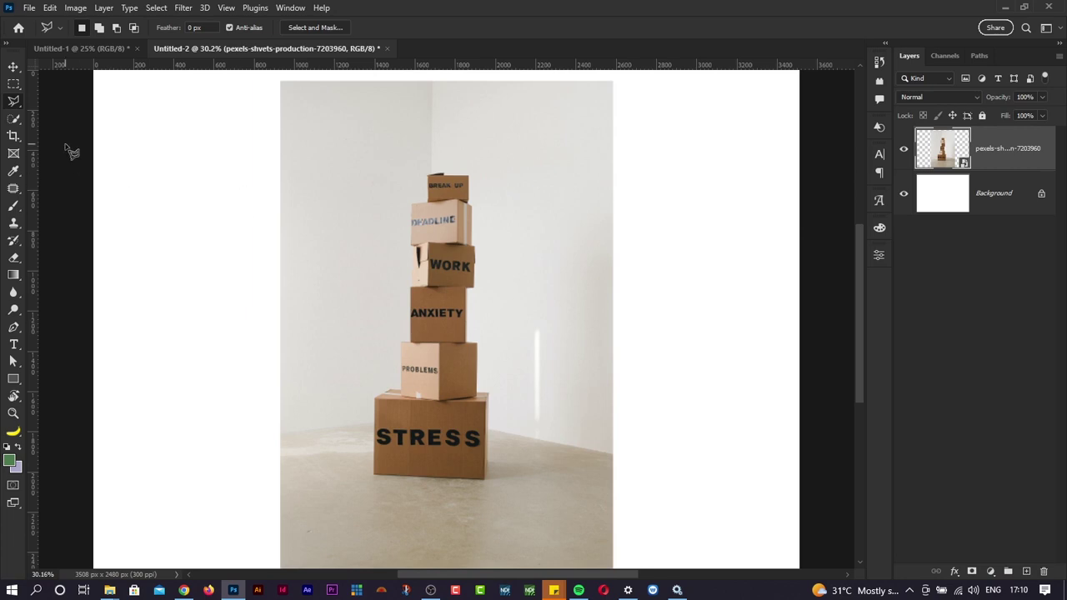
Trace the STRESS box with the Magnetic Lasso from its lower-left corner, up and around the top to the lower-right corner
right_click(17, 105)
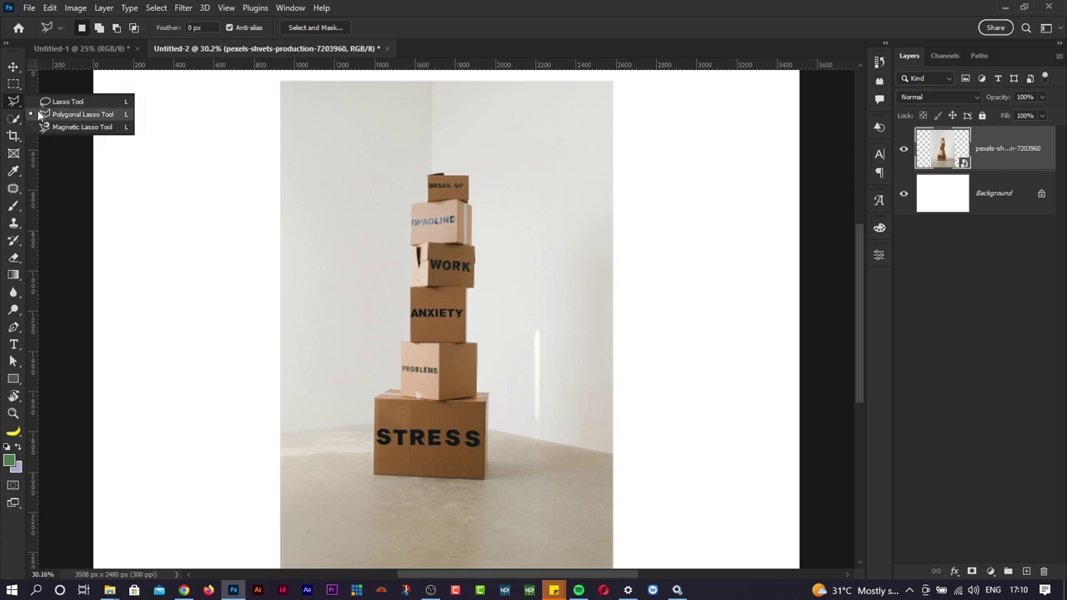
click(52, 127)
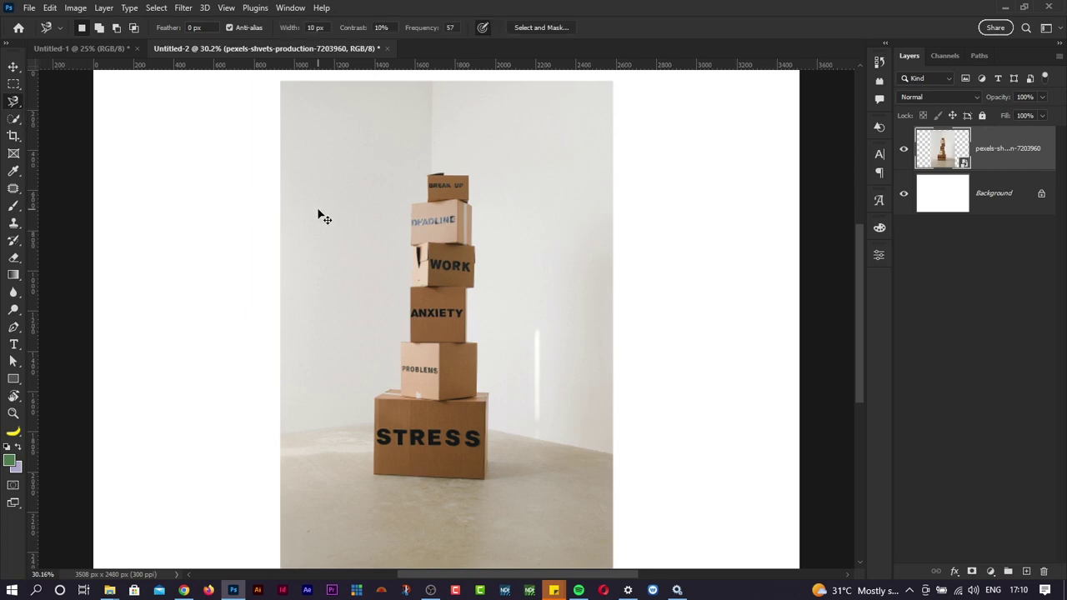
key(ctrl+plus)
key(ctrl+plus)
key(ctrl+plus)
key(ctrl+plus)
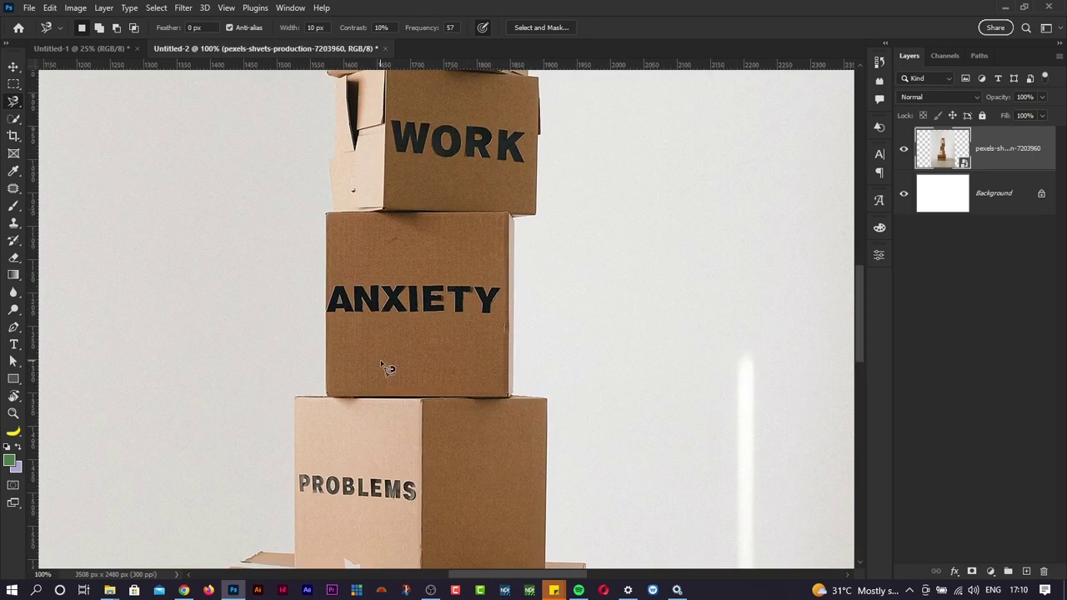
scroll(386, 365, down, 8)
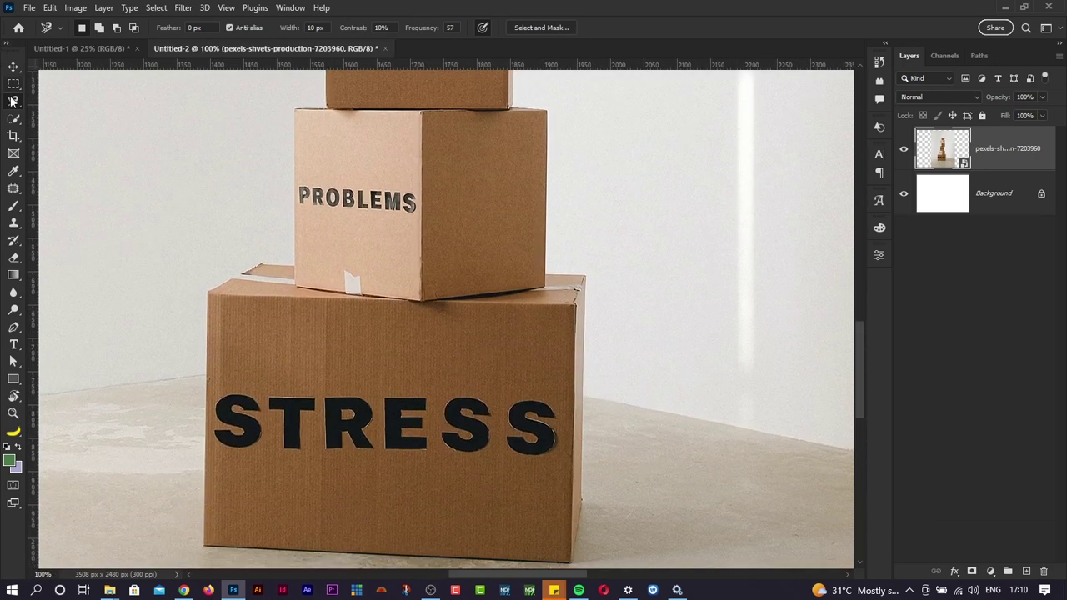
right_click(13, 102)
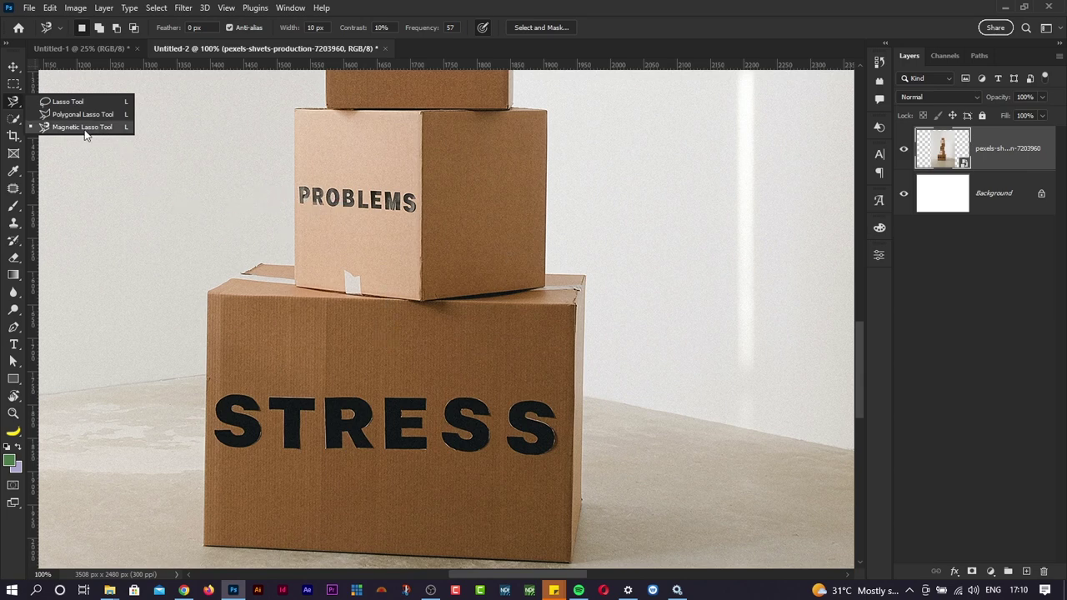
scroll(248, 377, down, 2)
scroll(248, 377, left, 3)
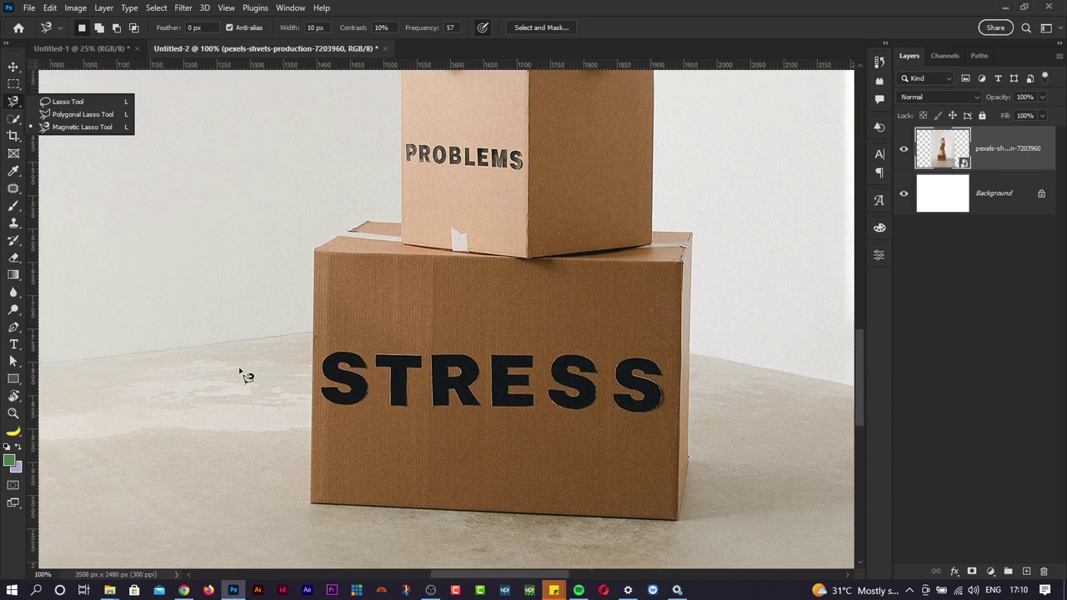
scroll(248, 376, down, 1)
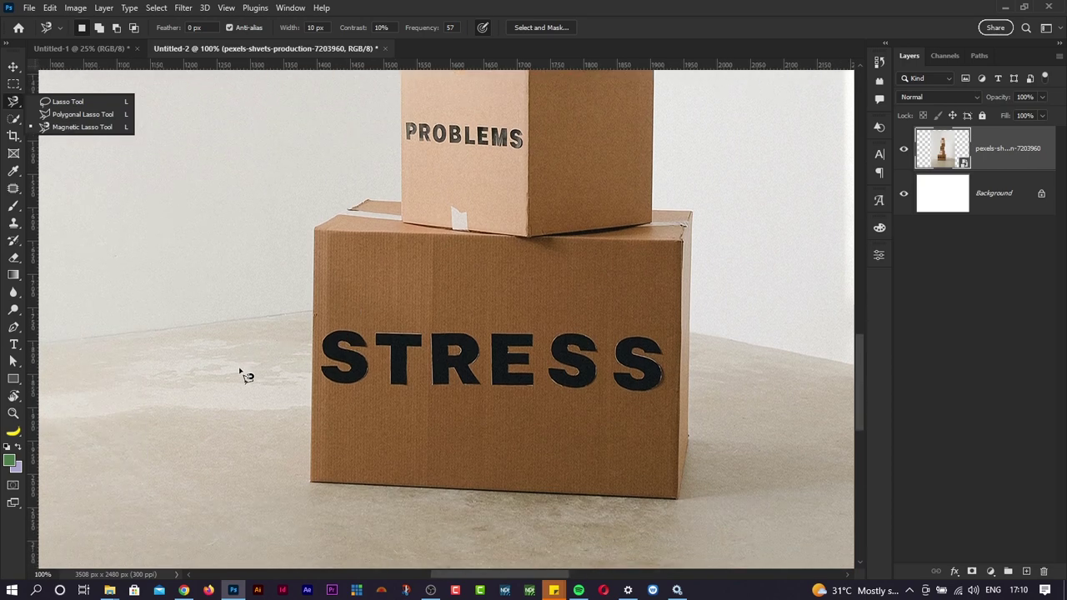
click(309, 472)
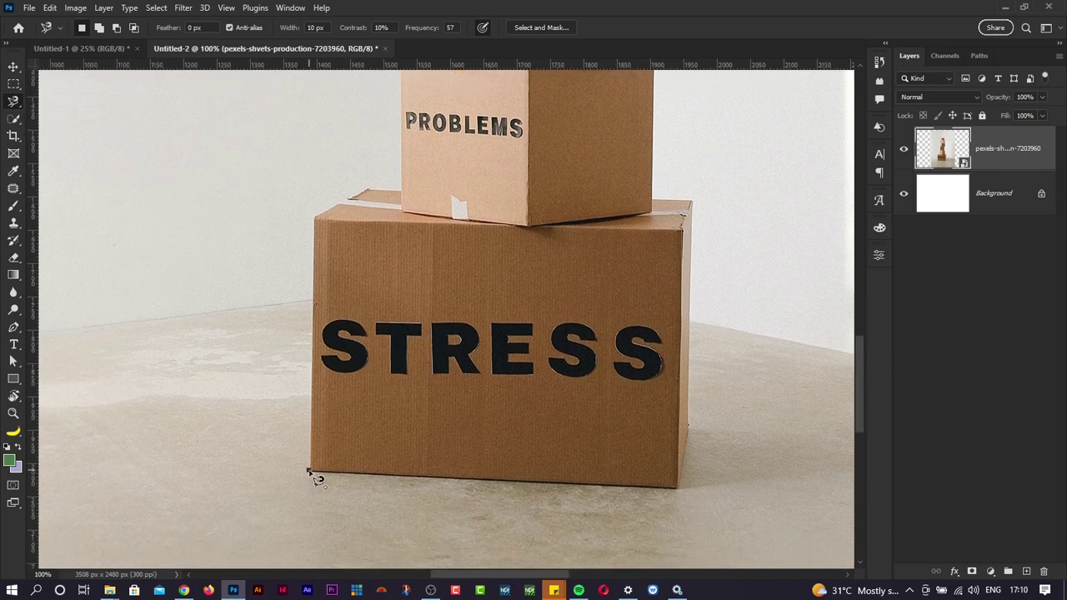
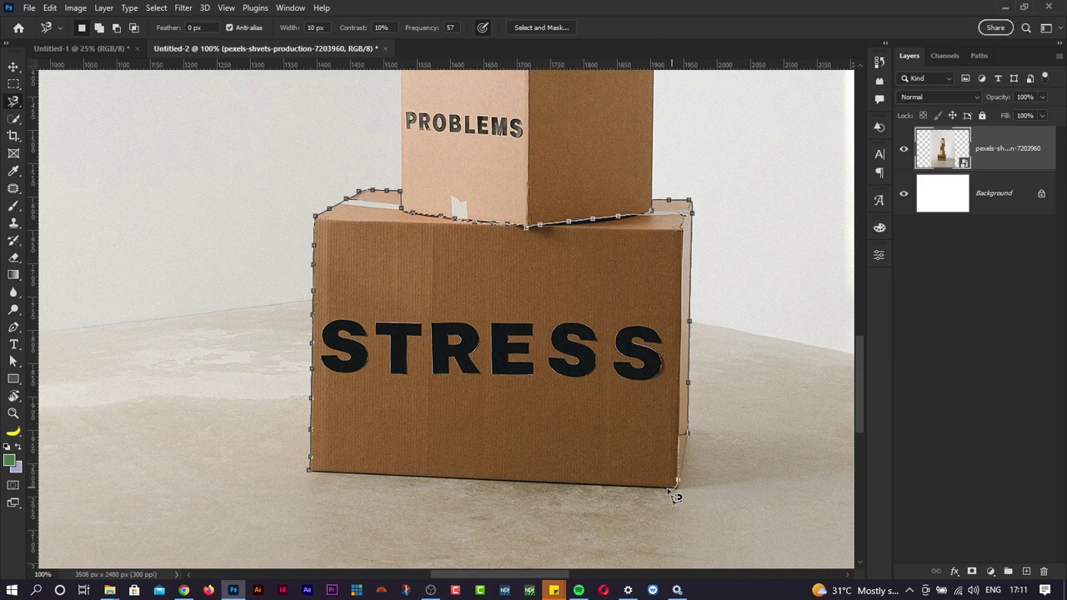
Continue the Magnetic Lasso outline along the STRESS box's bottom edge and close it at the starting corner
scroll(675, 496, up, 5)
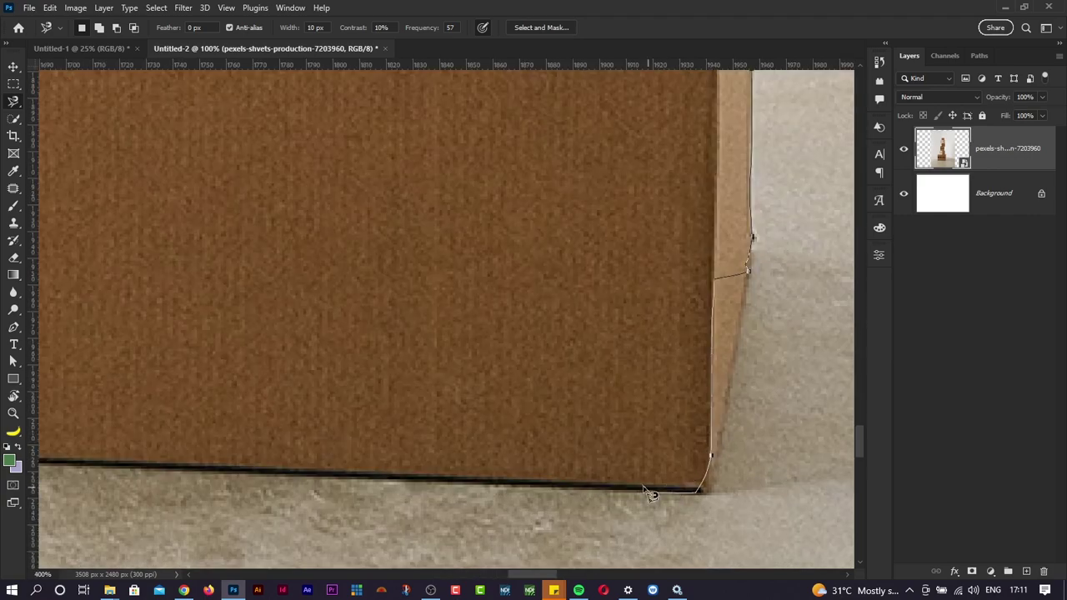
scroll(481, 496, down, 1)
scroll(481, 496, down, 2)
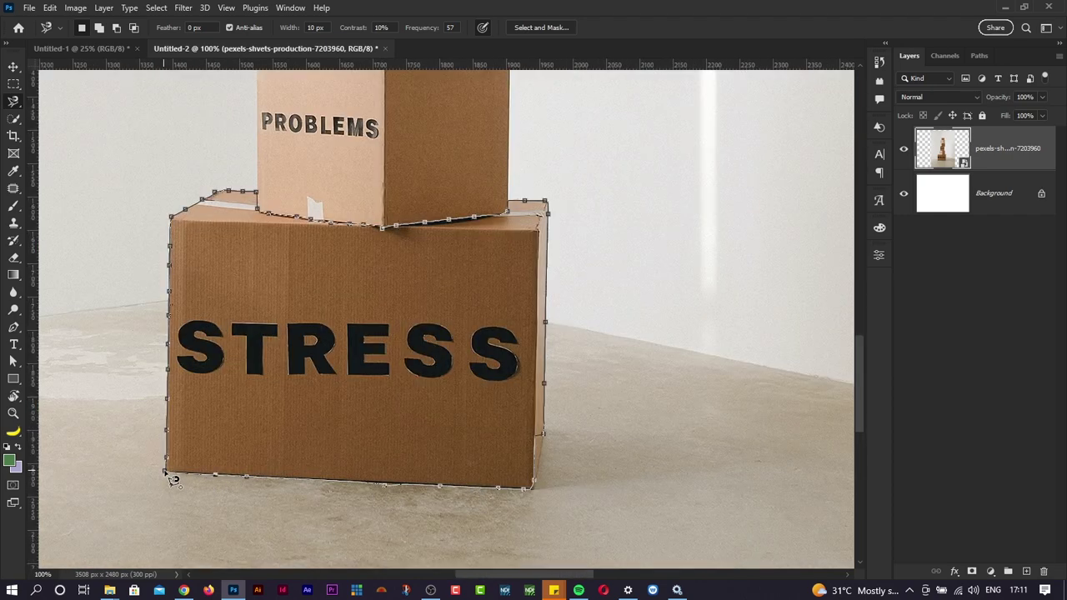
scroll(170, 482, up, 5)
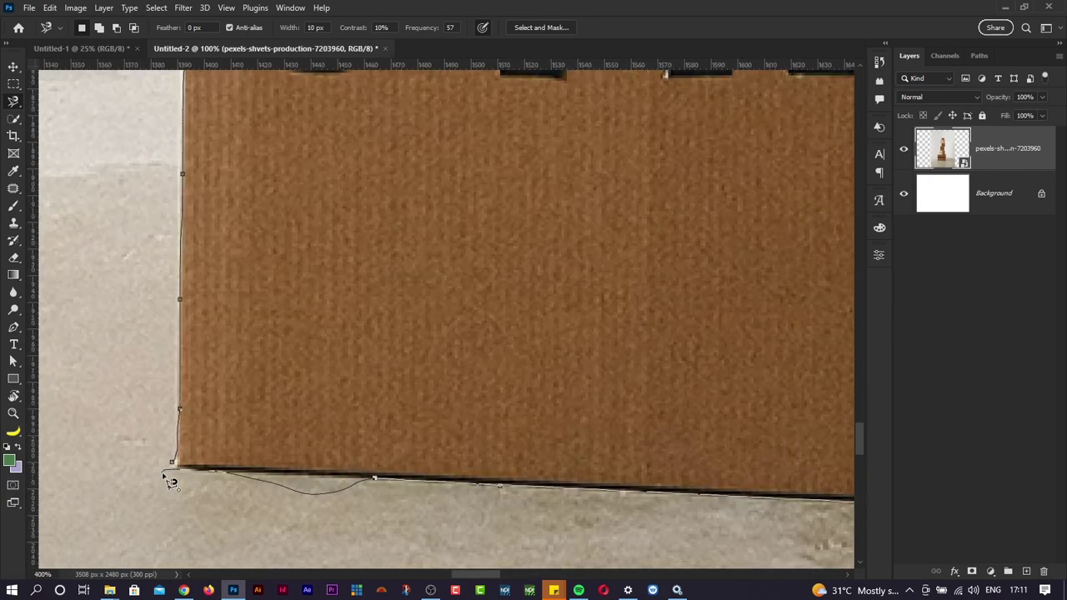
scroll(170, 482, up, 1)
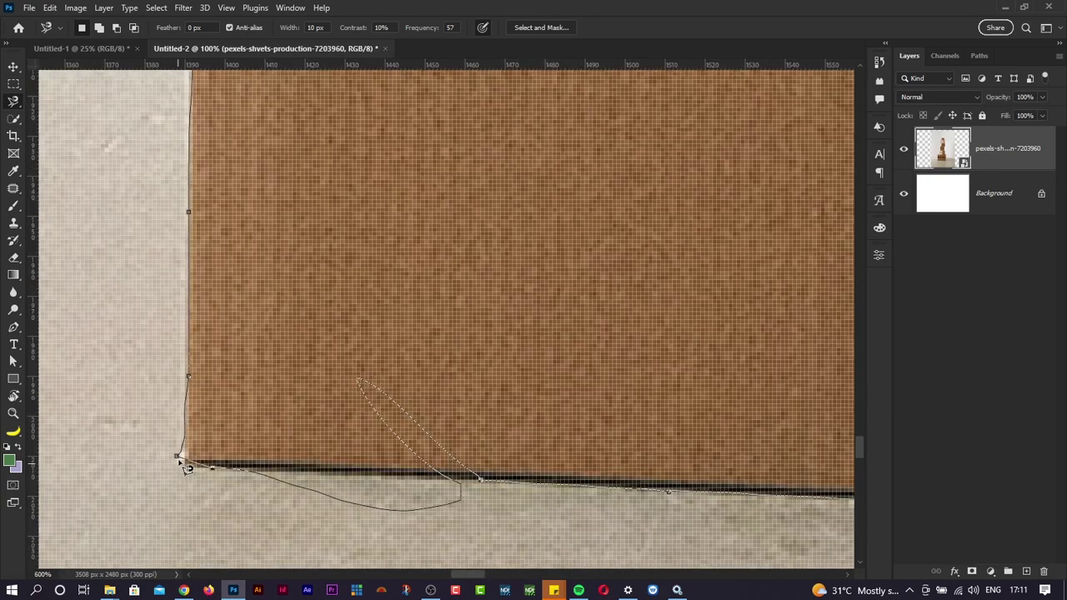
click(178, 458)
key(ctrl+0)
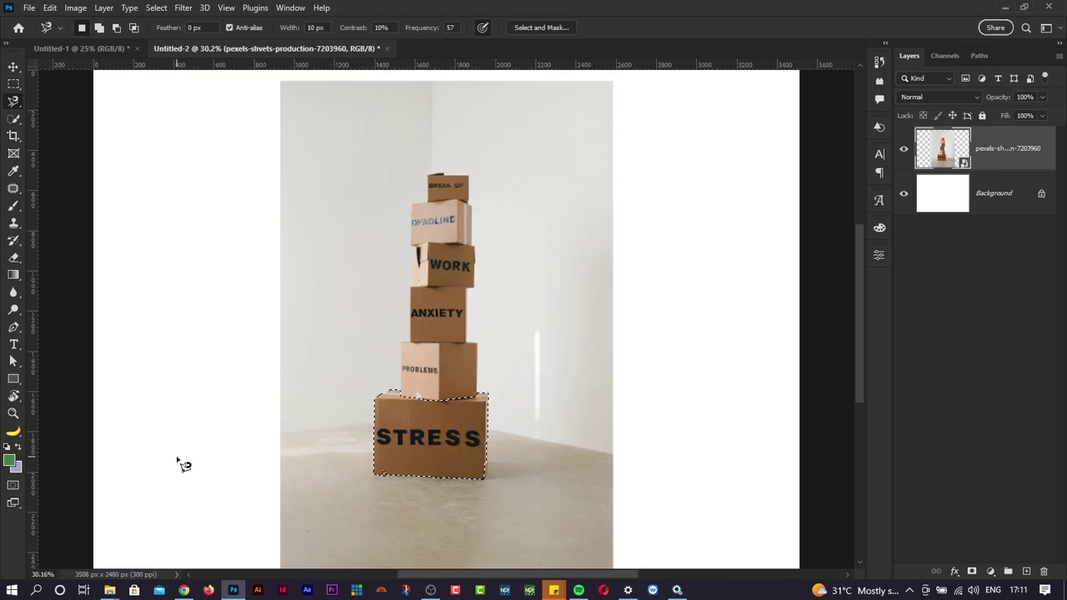
Add the missed lower-right side face of the STRESS box to the selection with the Polygonal Lasso in add mode
scroll(483, 542, up, 4)
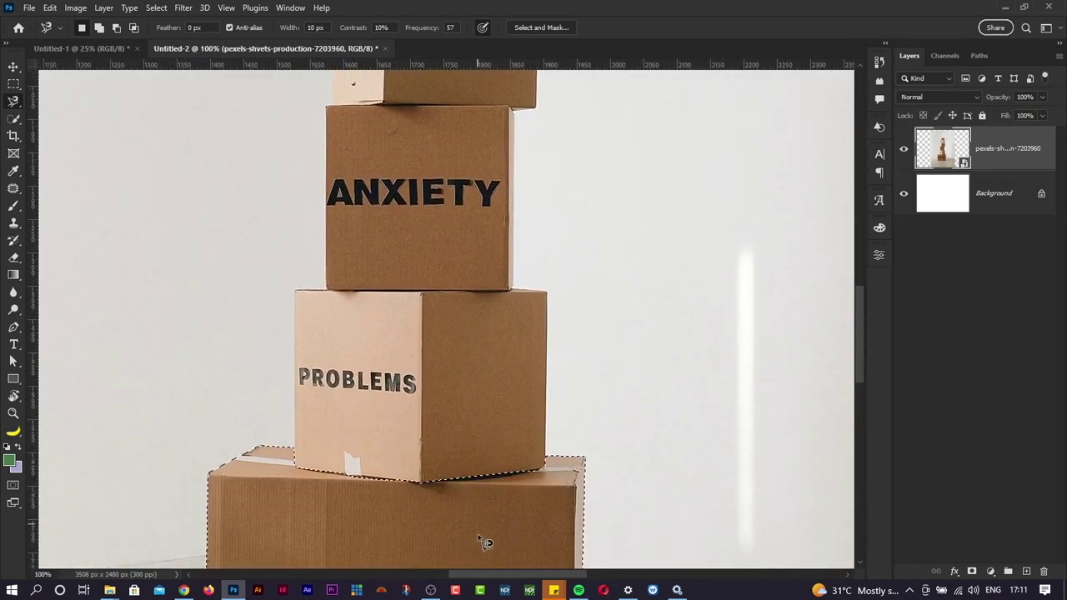
scroll(484, 542, up, 3)
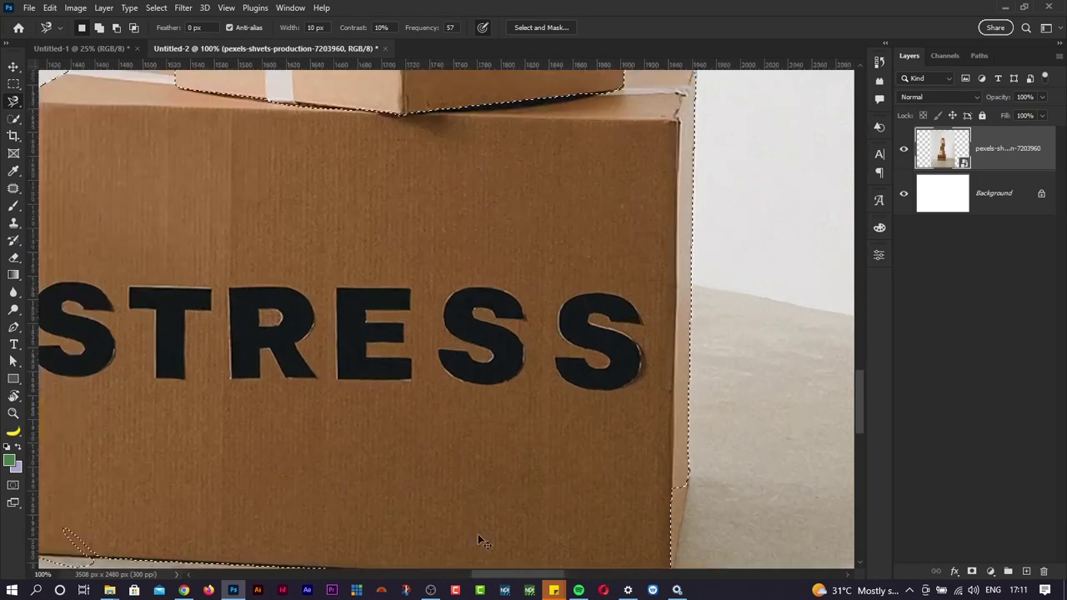
scroll(483, 542, down, 3)
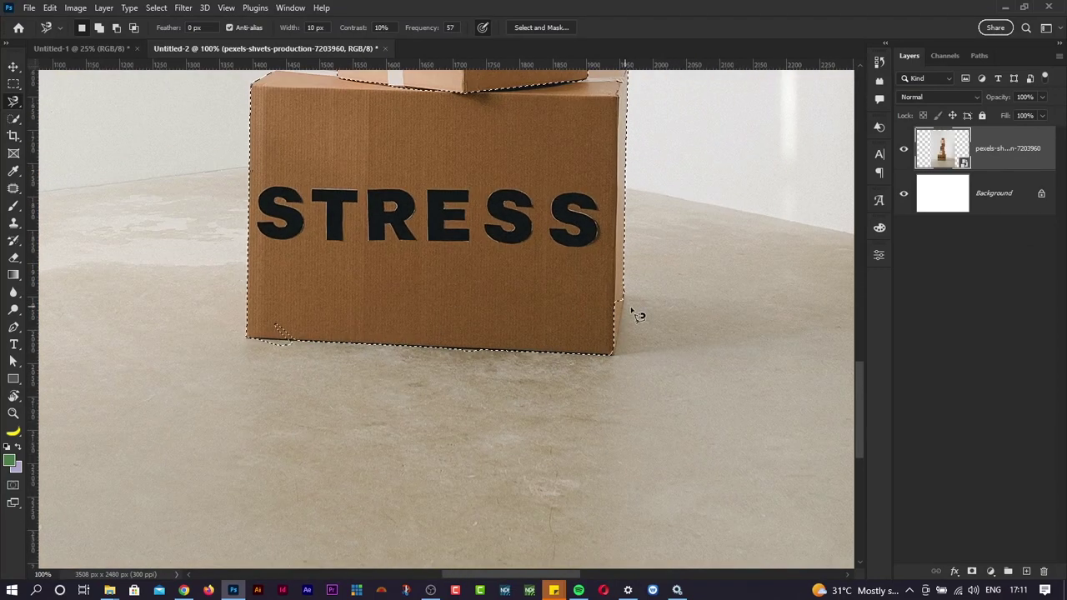
key(ctrl+plus)
scroll(694, 354, right, 3)
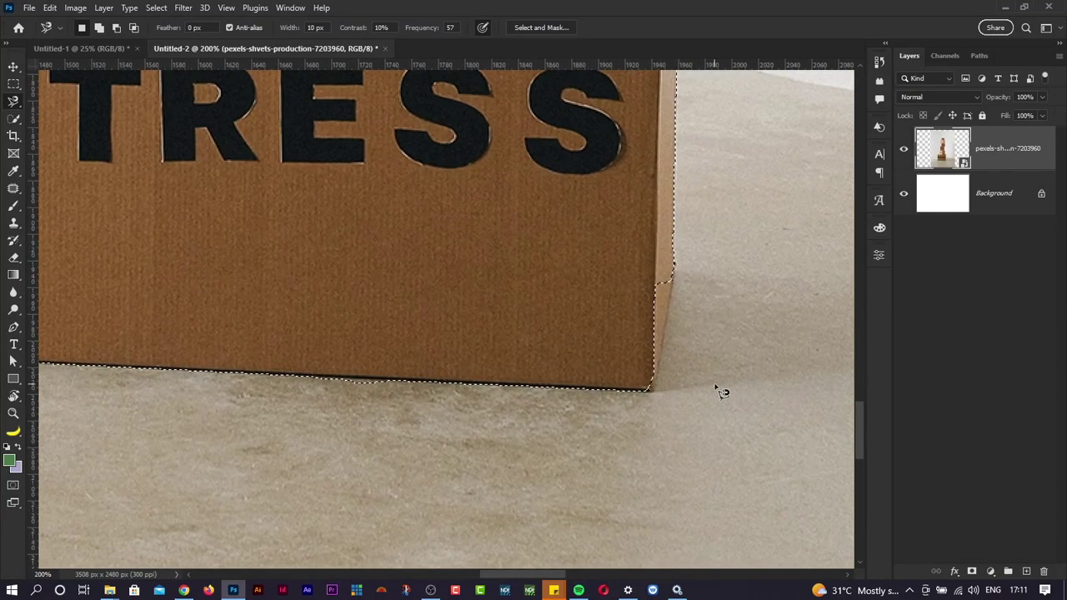
scroll(691, 311, up, 1)
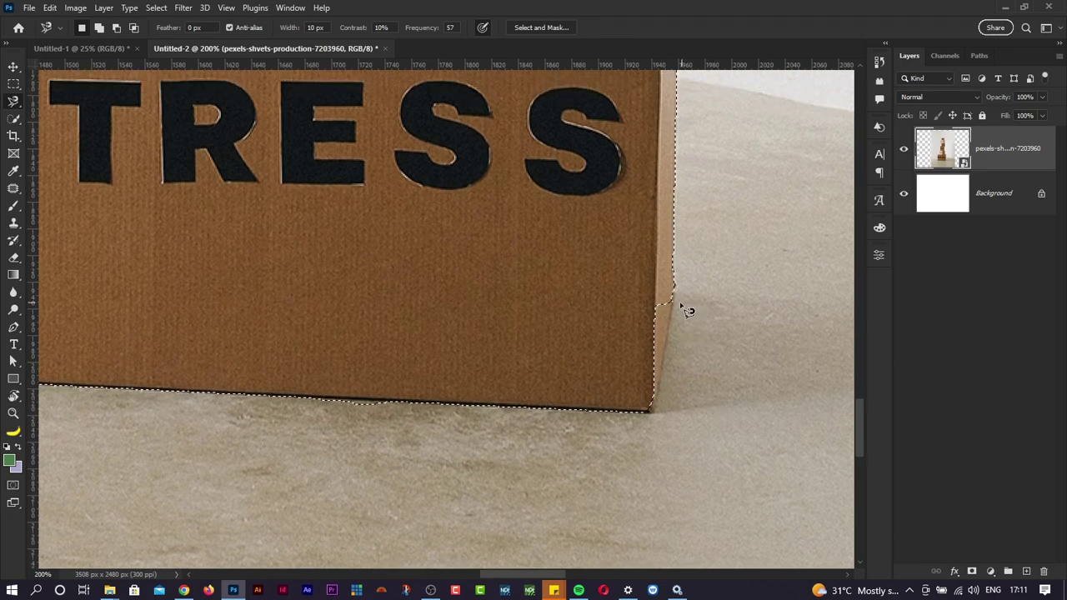
right_click(13, 100)
click(58, 114)
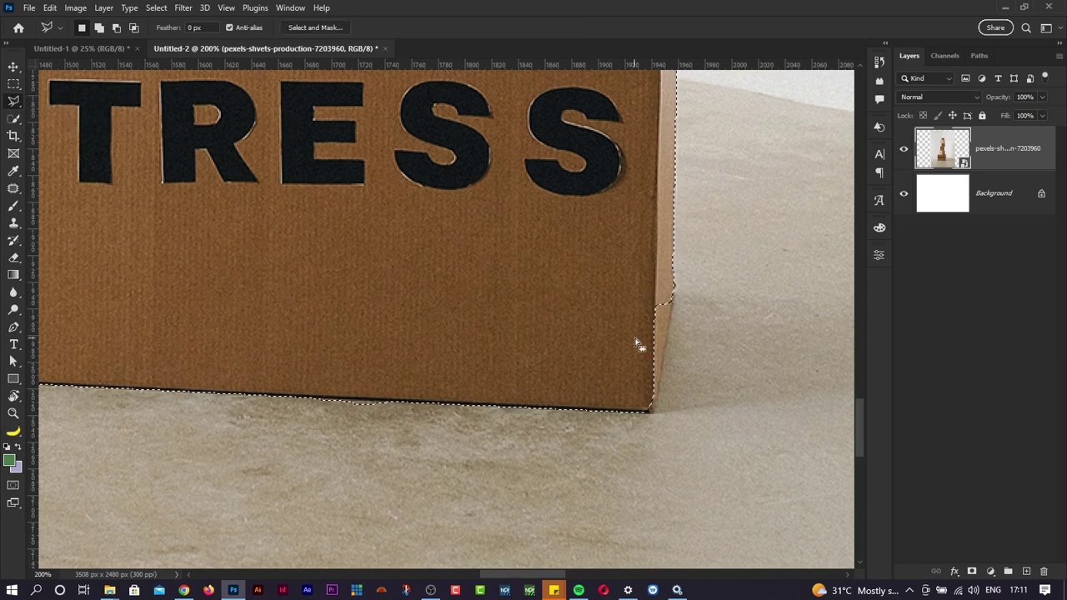
key(shift)
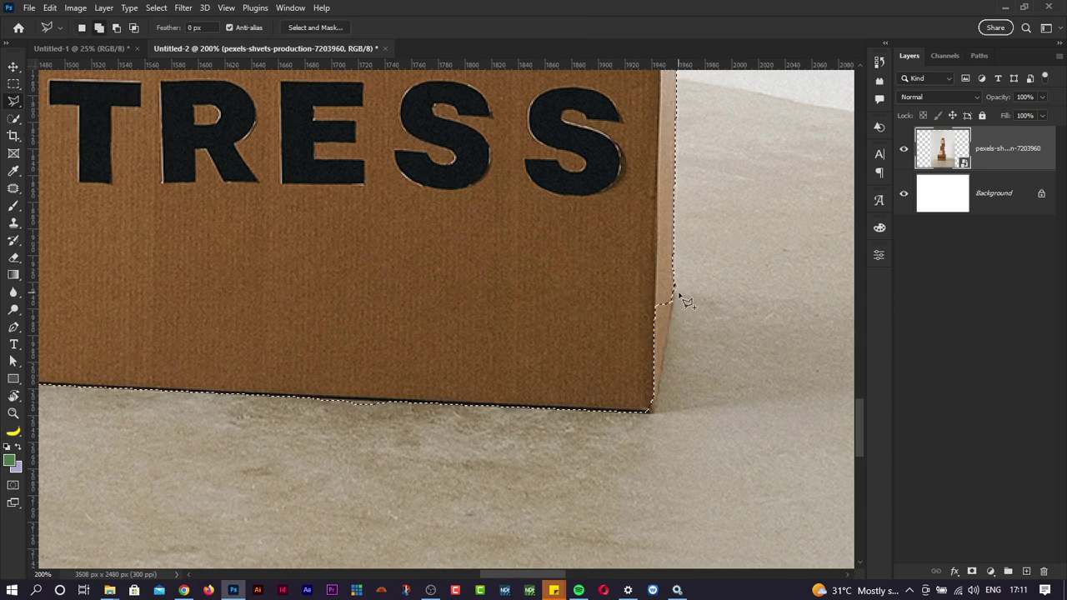
click(675, 292)
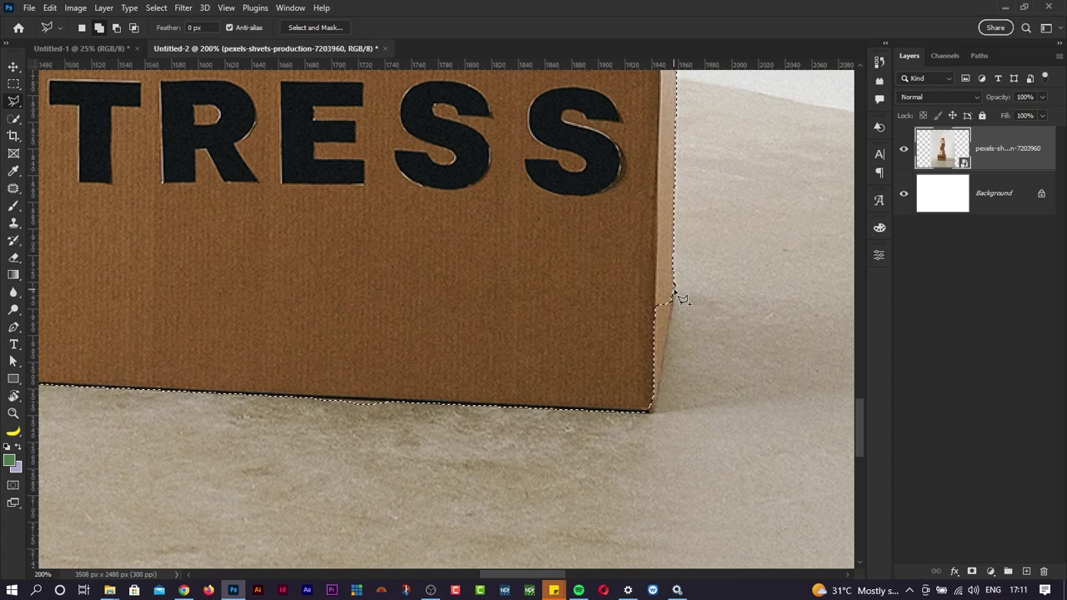
click(650, 412)
click(561, 290)
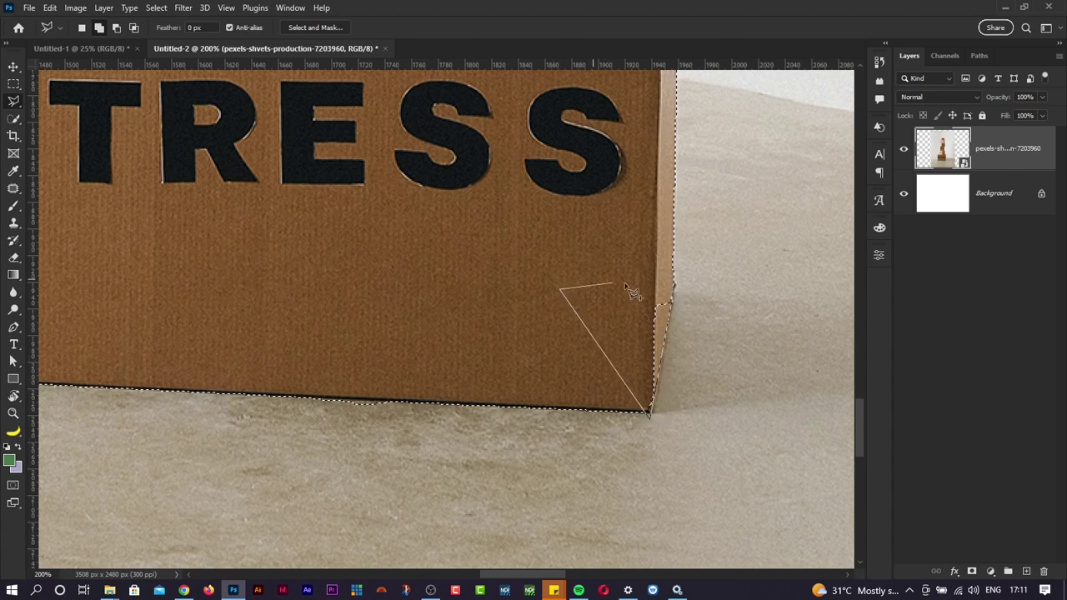
click(675, 289)
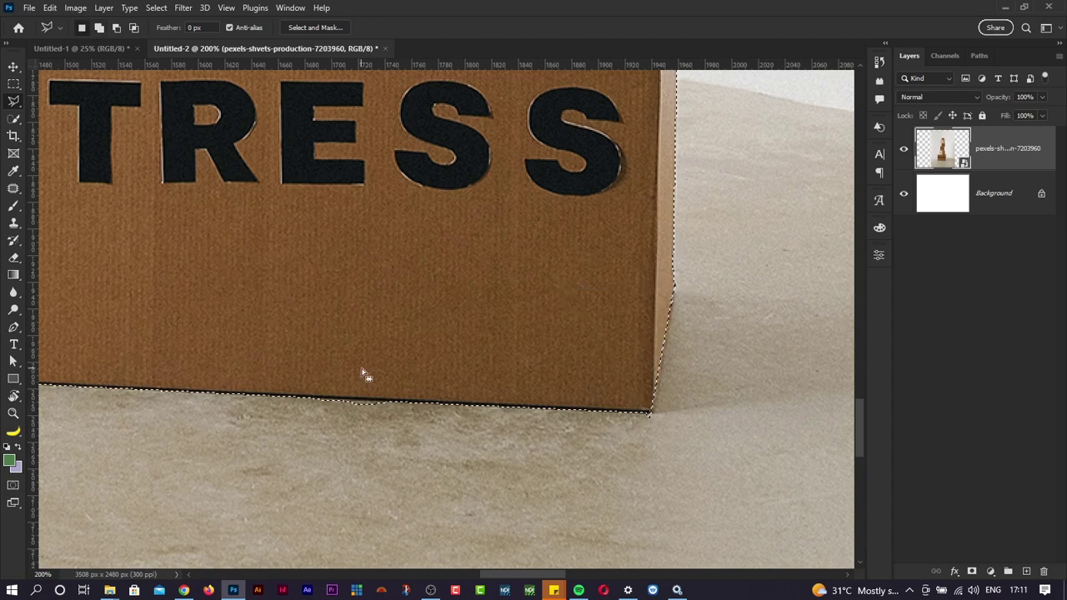
Subtract the excess floor area below the STRESS box's bottom edge from the selection with the Polygonal Lasso in subtract mode
scroll(362, 372, left, 3)
scroll(362, 372, down, 3)
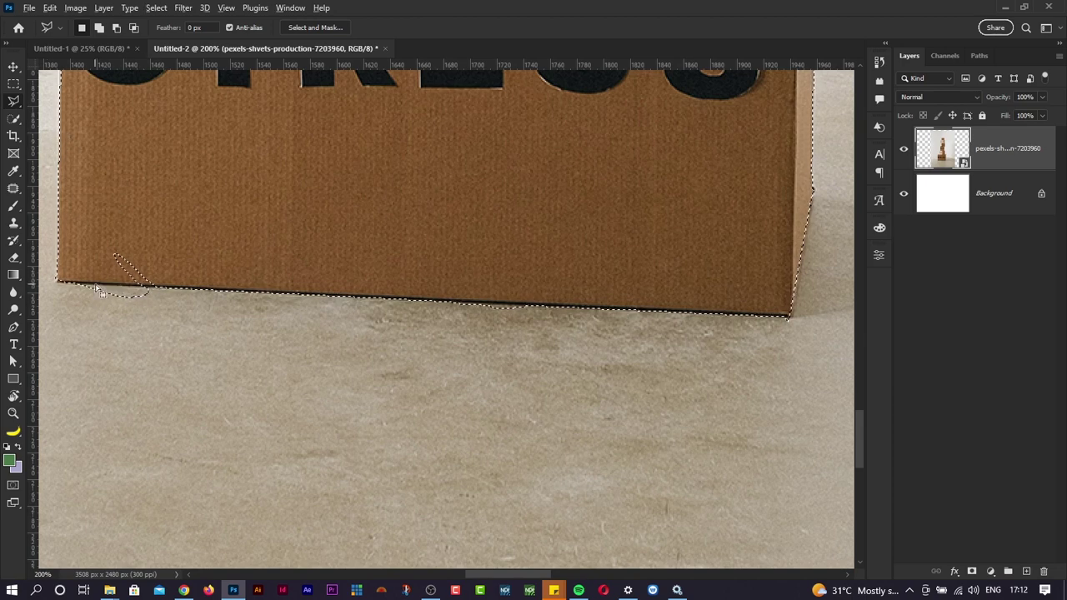
key(alt)
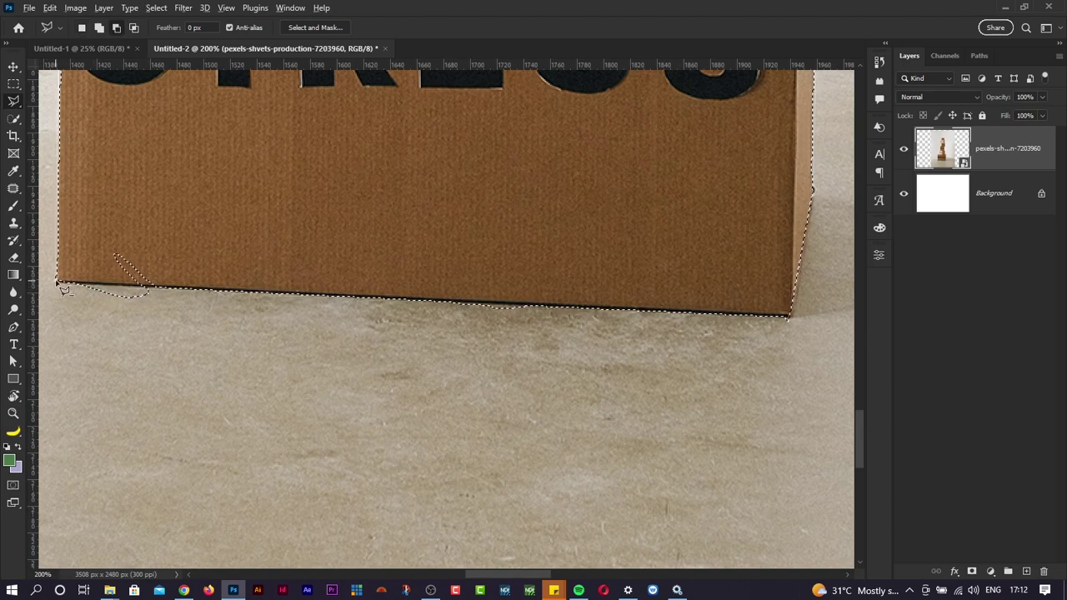
alt+click(60, 285)
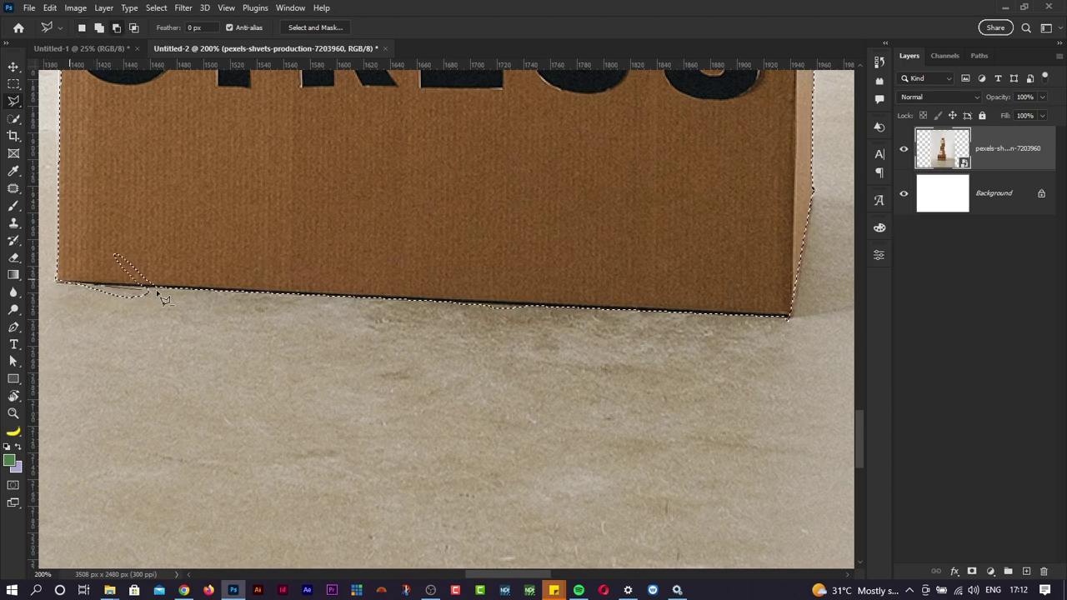
click(792, 316)
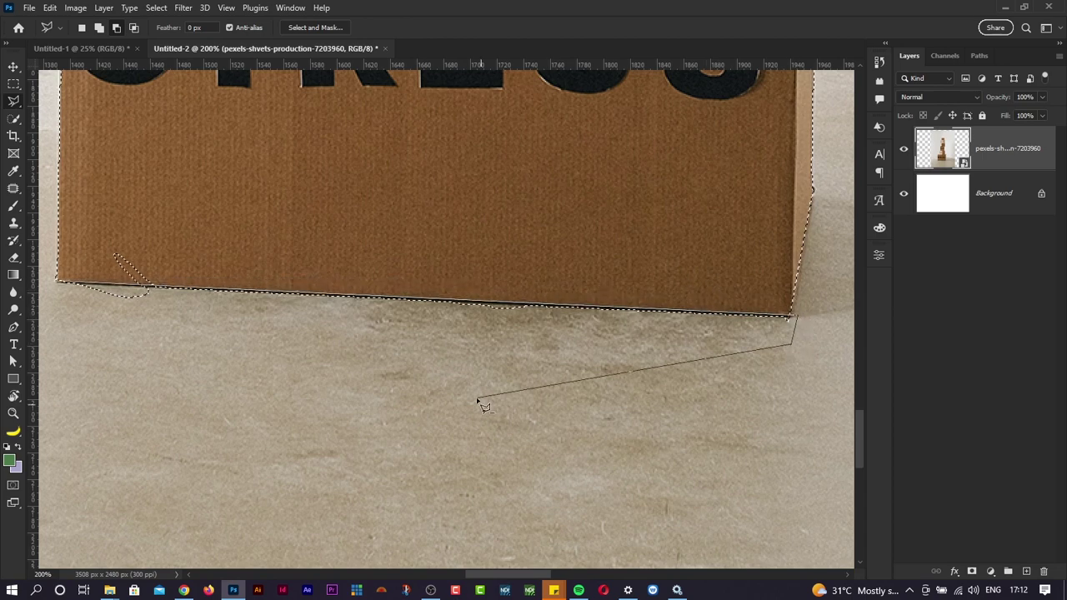
click(194, 389)
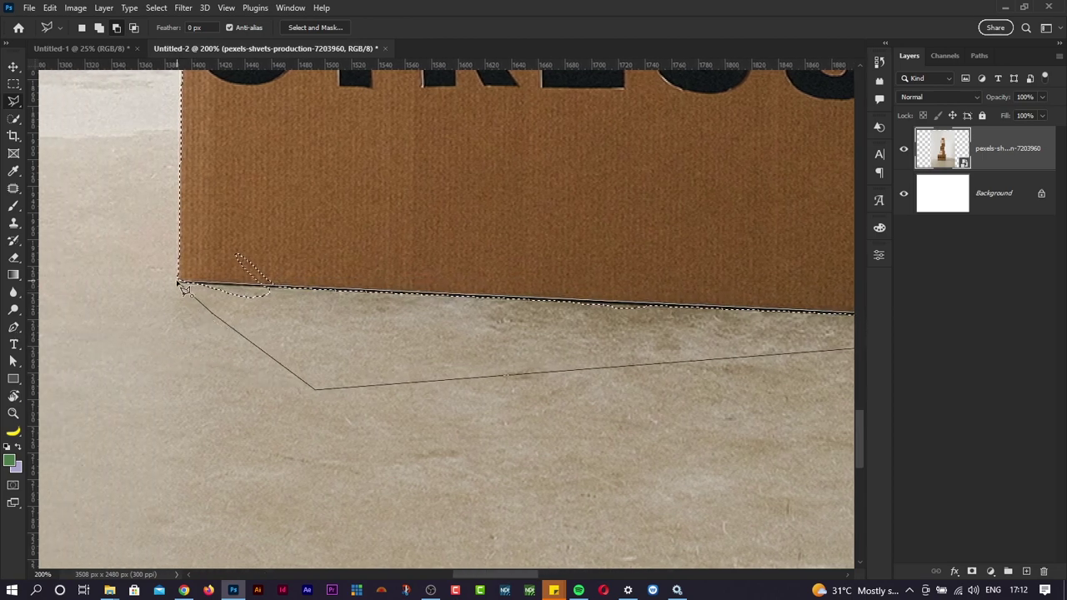
click(184, 287)
Add the missed diagonal sliver near the STRESS box's lower-left corner to the selection with the Polygonal Lasso in add mode
scroll(528, 375, right, 3)
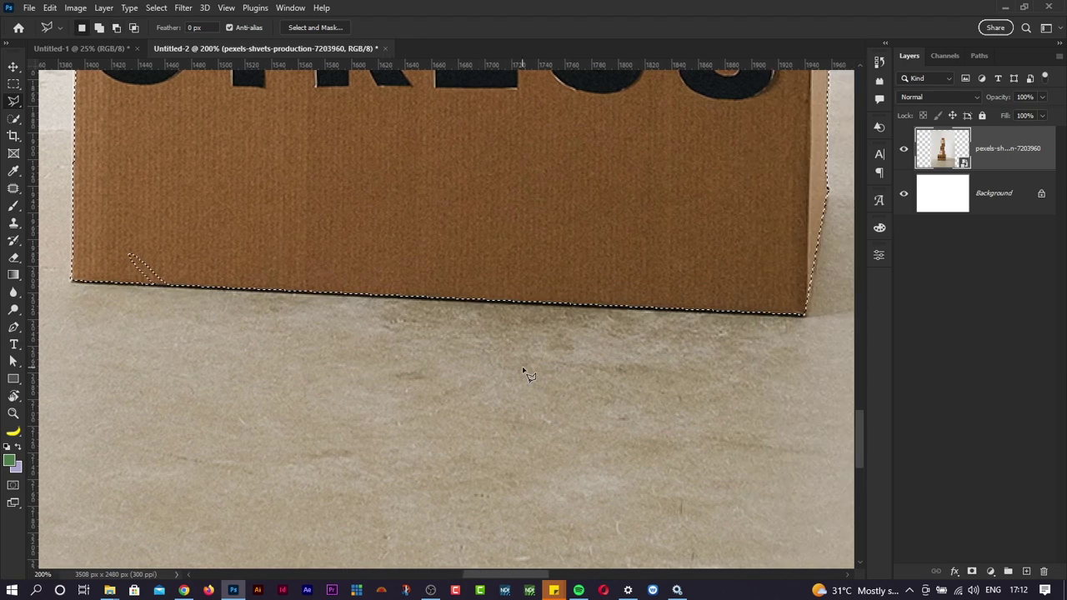
scroll(525, 373, left, 2)
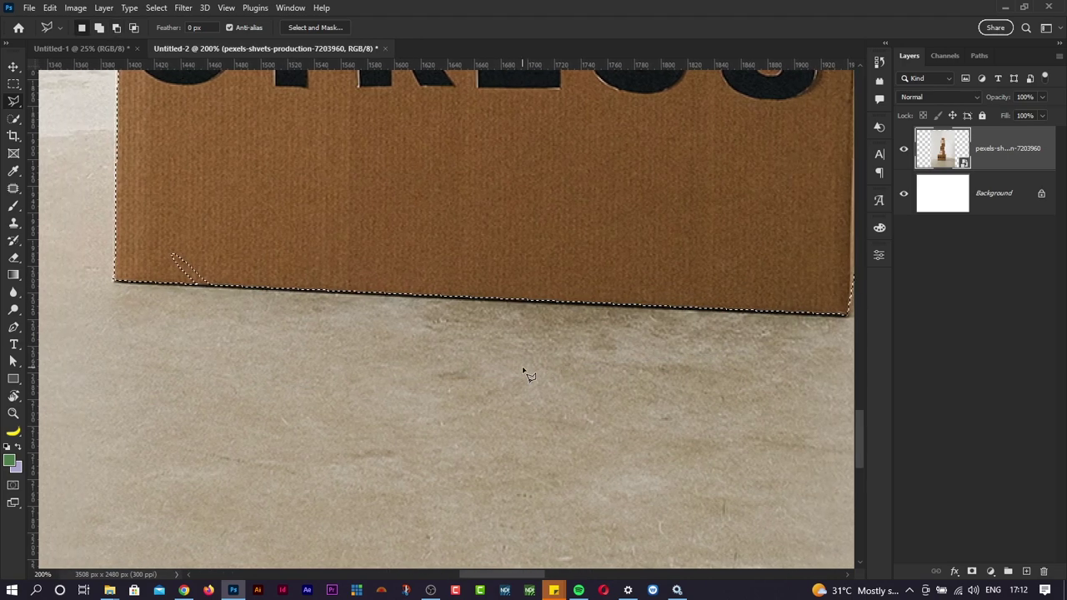
shift+click(191, 286)
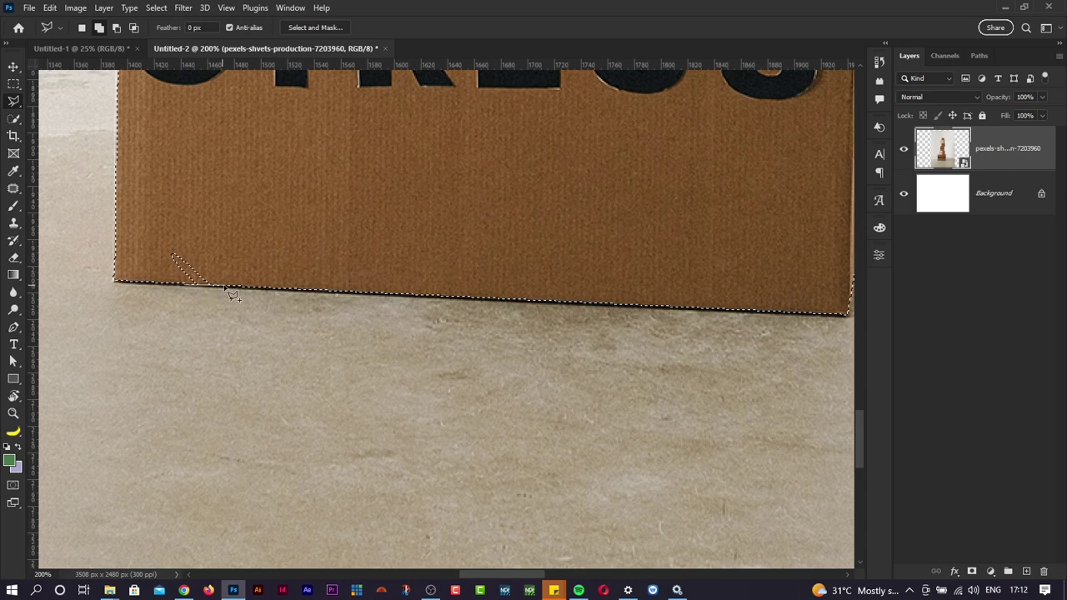
click(225, 286)
click(193, 234)
click(152, 234)
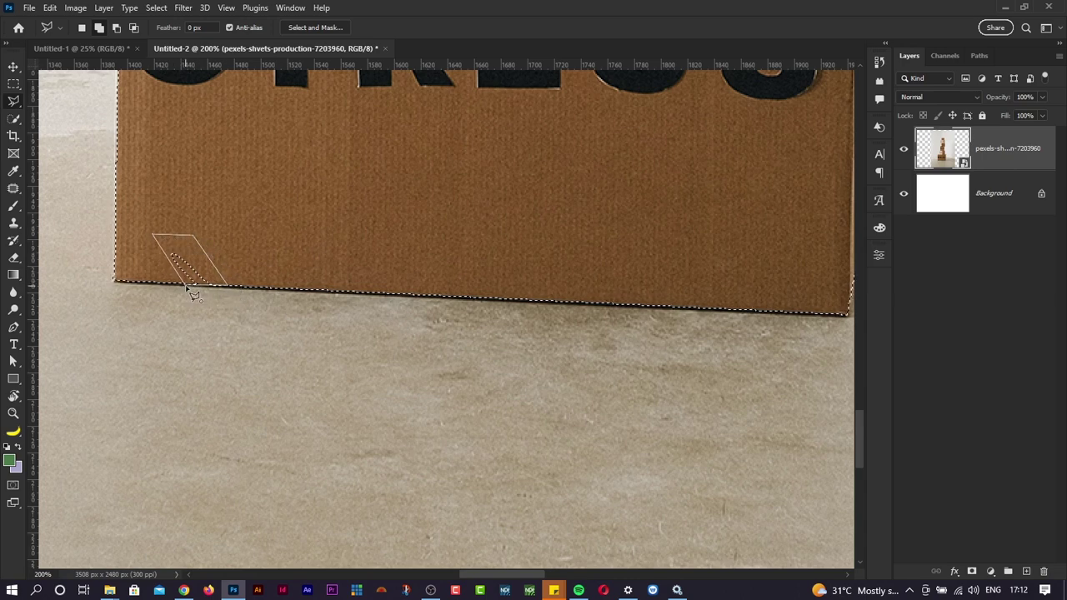
click(191, 286)
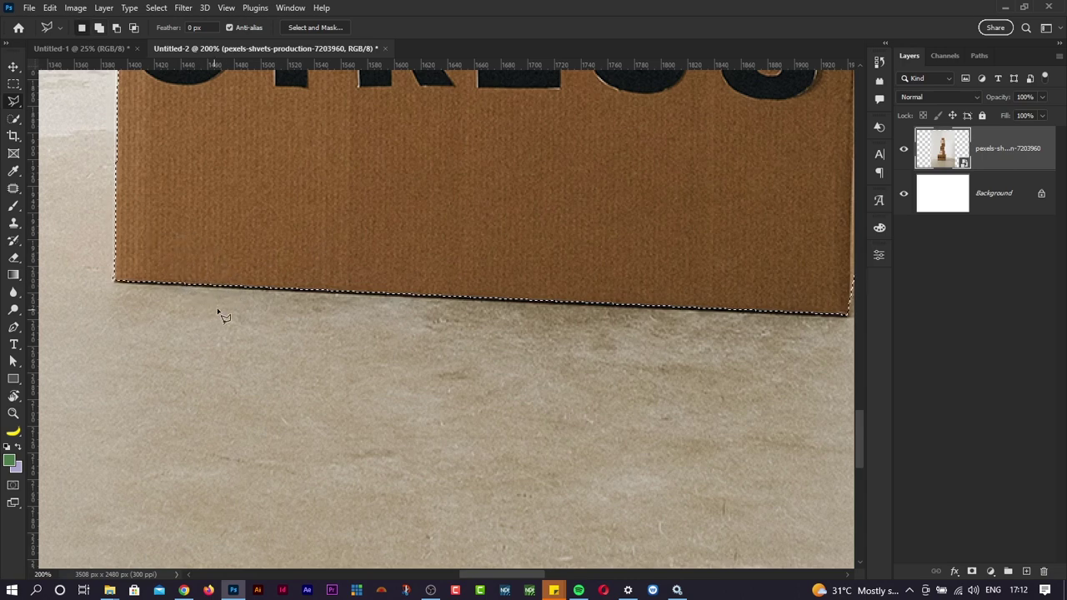
Delete the stacked-boxes photo layer, leaving only the white Background layer in the Untitled-2 document
scroll(319, 335, down, 6)
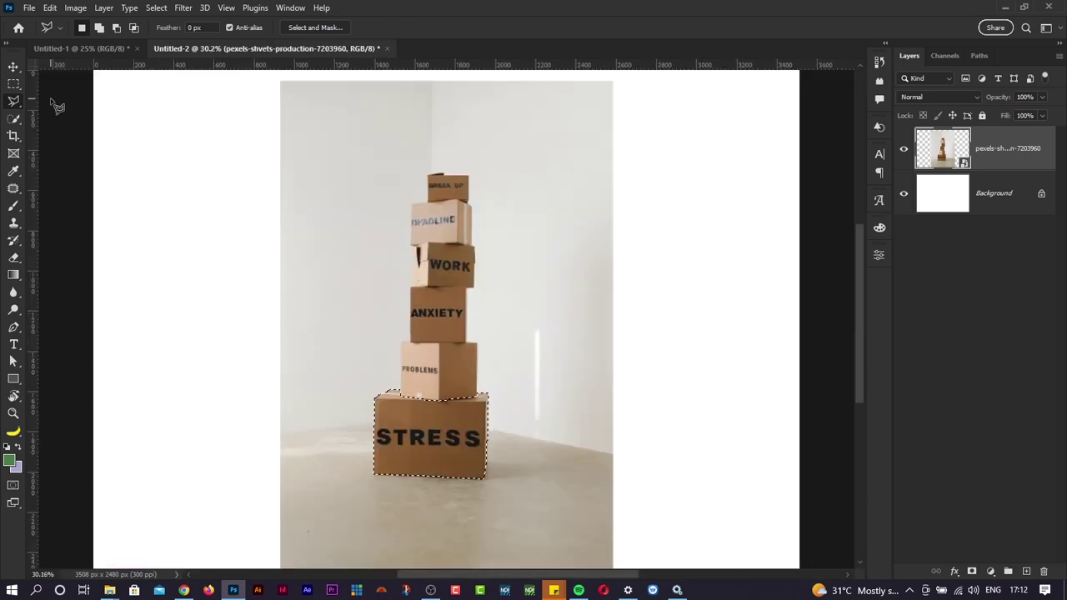
right_click(15, 103)
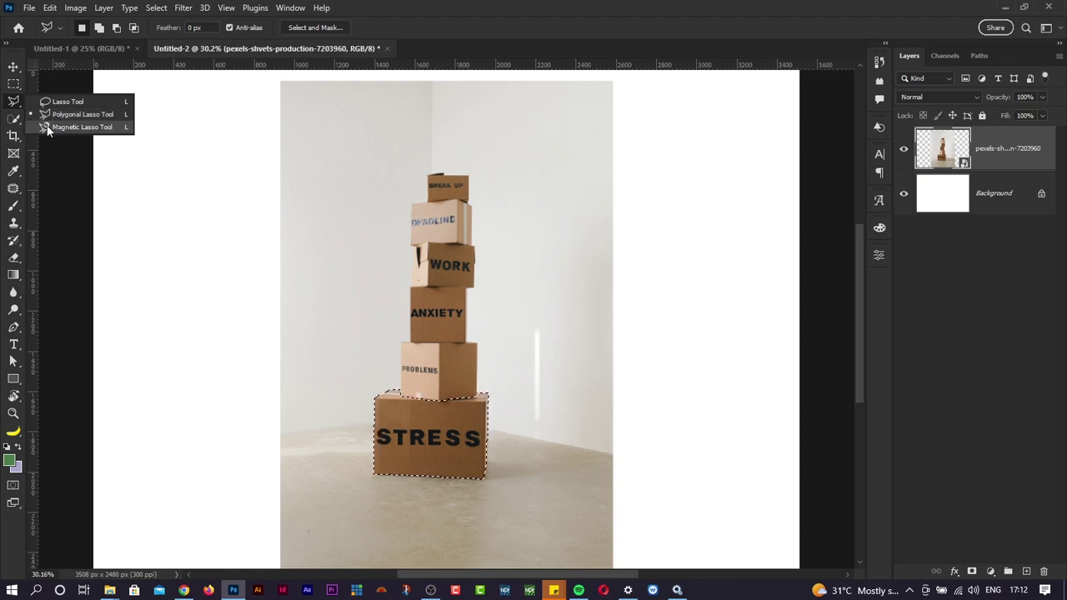
click(501, 14)
key(alt+Tab)
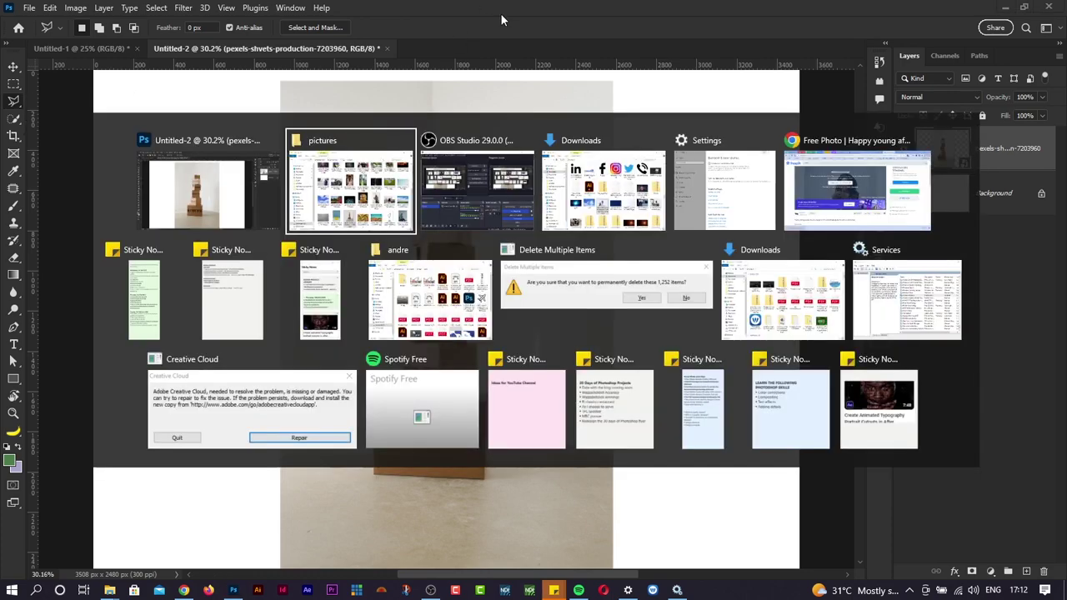
key(alt+Tab)
key(Delete)
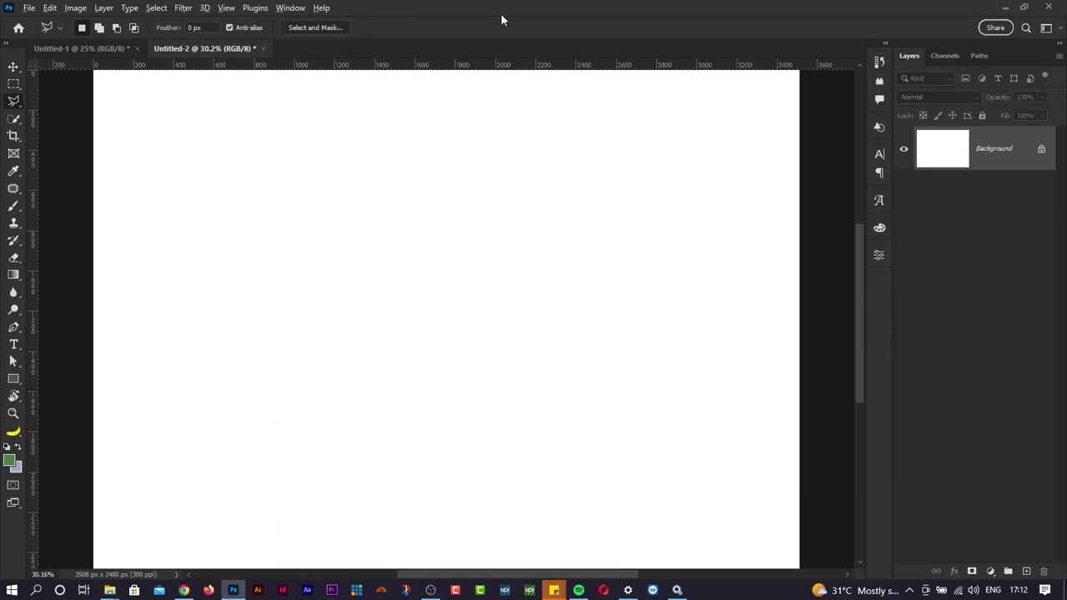
Place pexels-rodnae-productions-7005766.jpg from the pictures folder into the Untitled-2 document at its default size and position
key(alt+Tab)
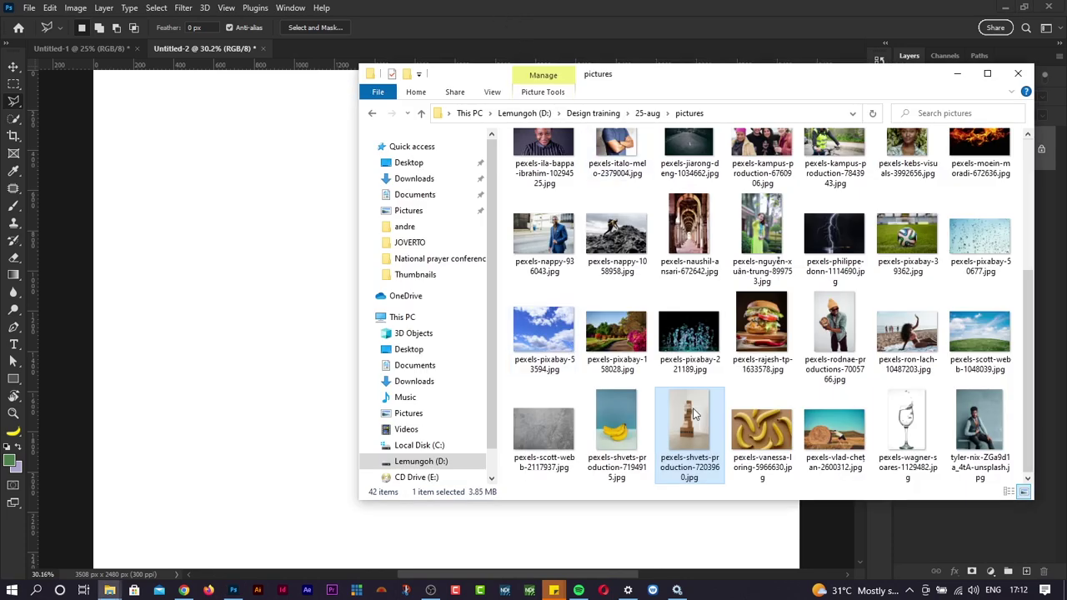
drag(818, 332, 288, 396)
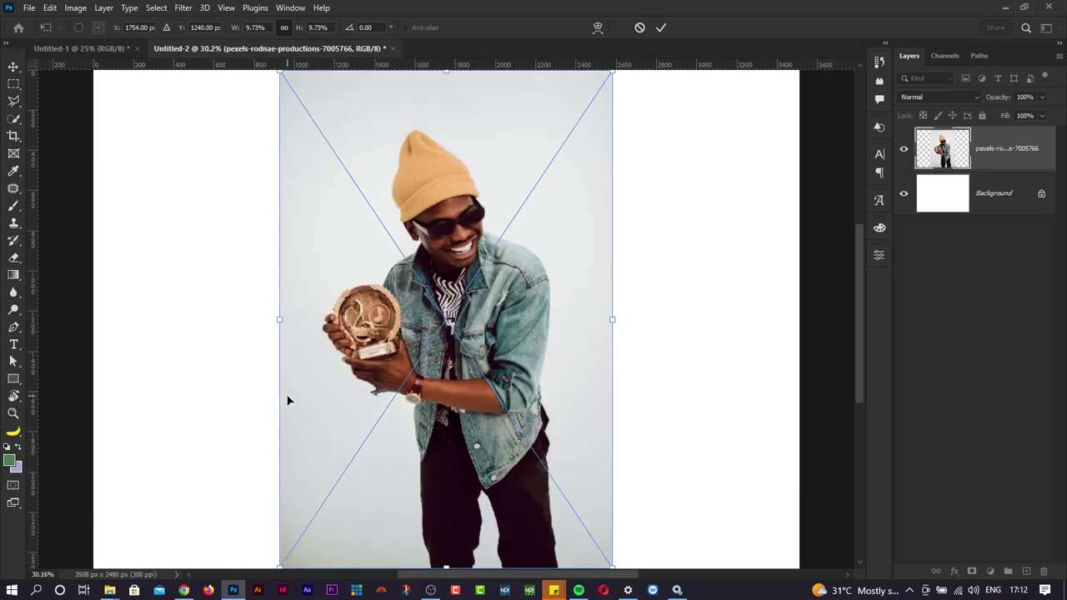
key(Return)
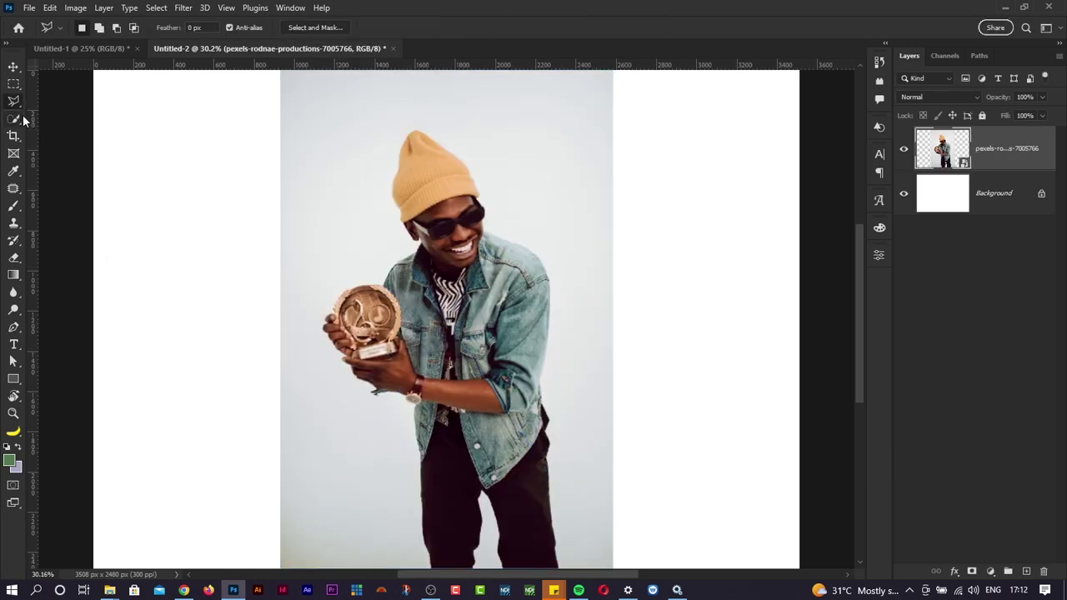
Switch to the Magnetic Lasso tool for a selection in the photo of the man holding the award
right_click(15, 103)
click(44, 125)
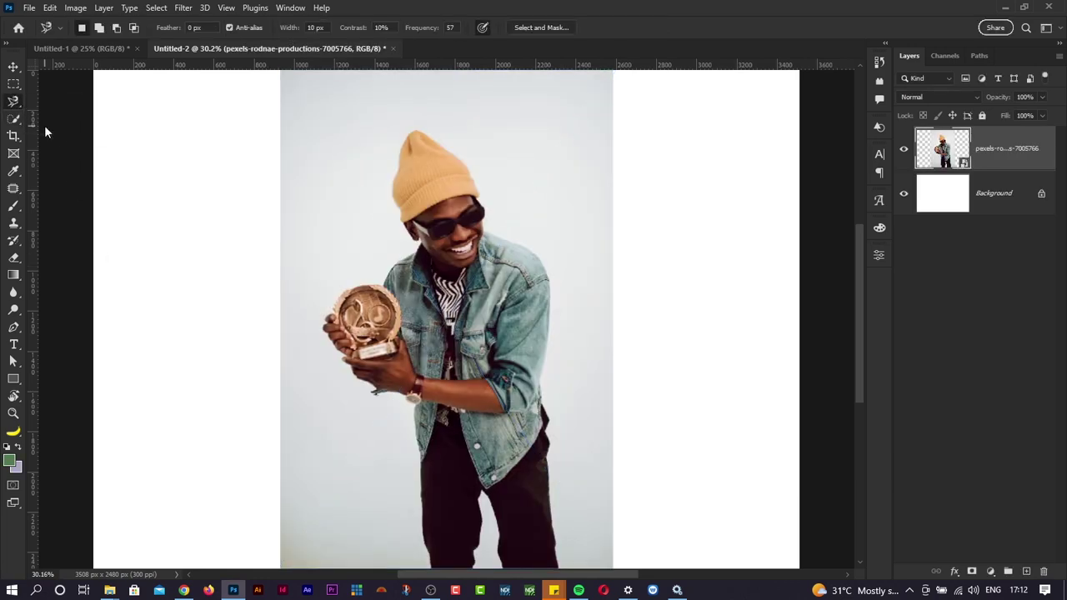
scroll(354, 298, up, 6)
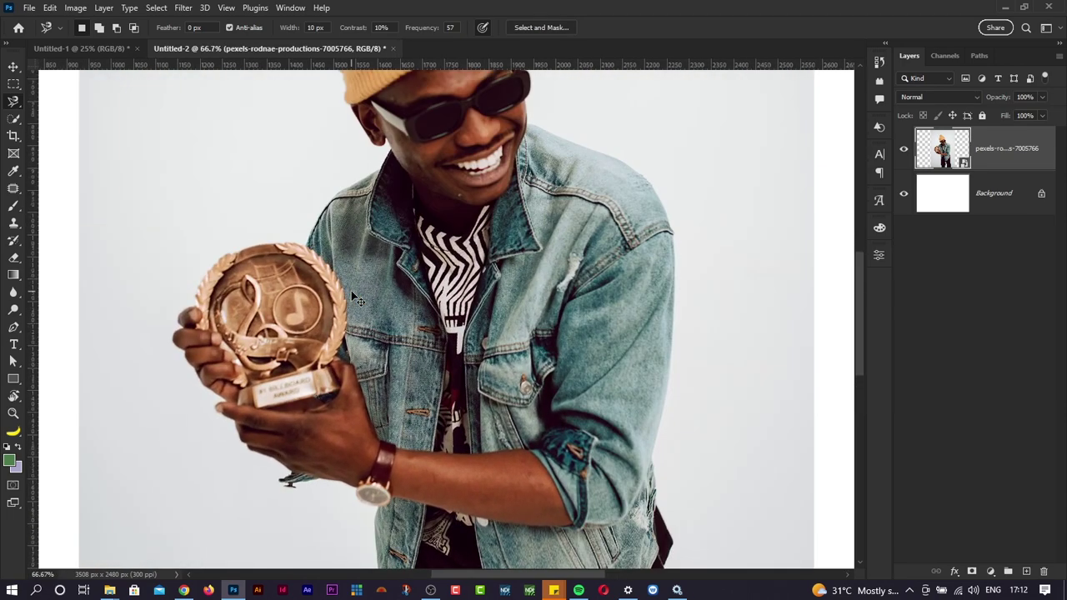
Trace the man's beanie, face and shoulders with the Magnetic Lasso Tool and close the selection across the upper denim jacket
scroll(596, 332, up, 5)
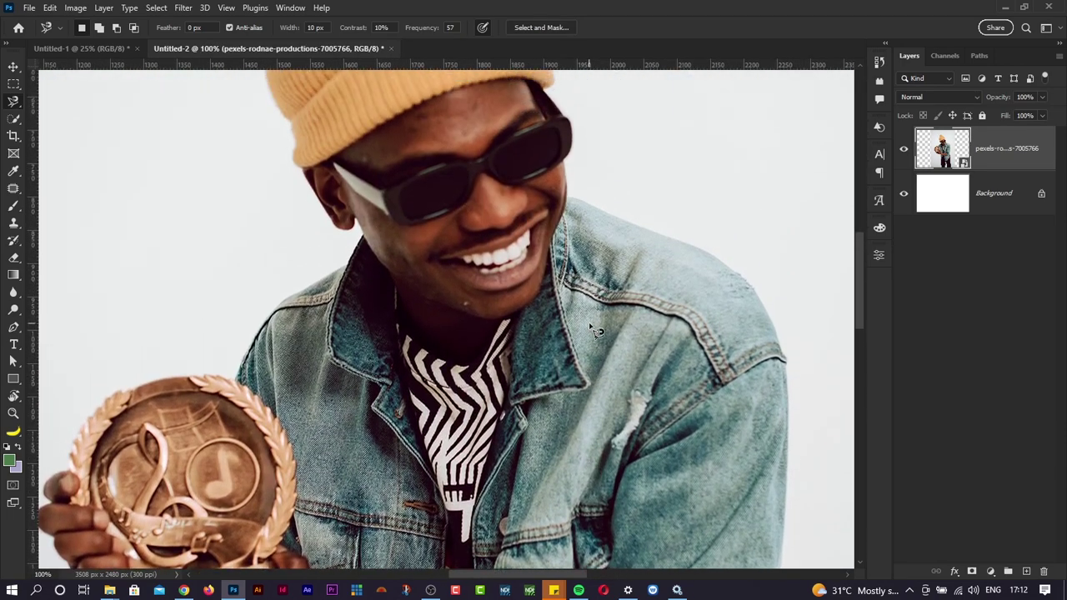
scroll(596, 331, up, 1)
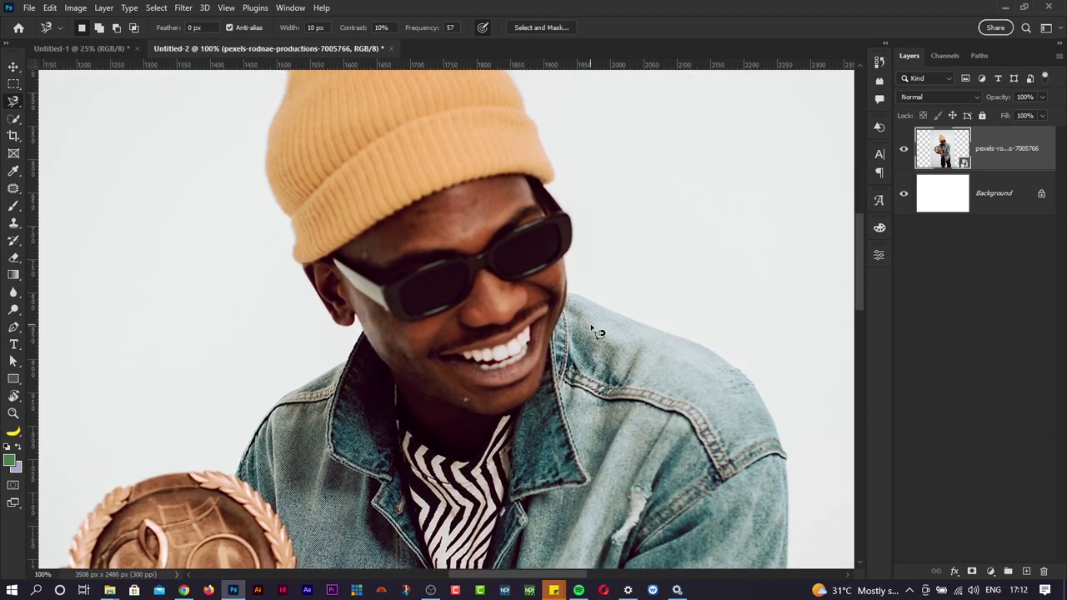
click(770, 417)
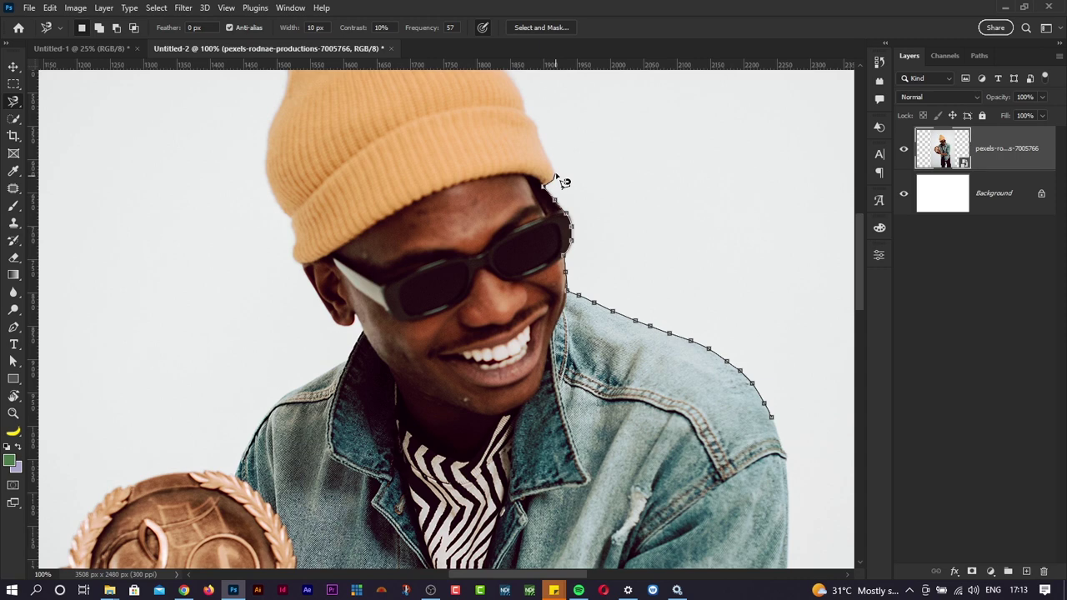
scroll(562, 182, down, 1)
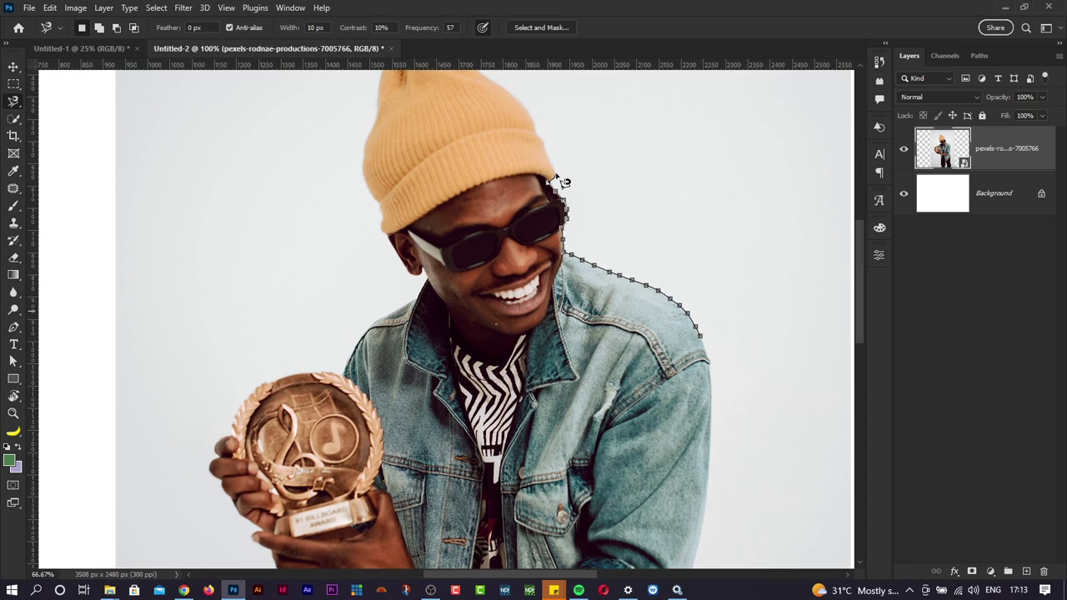
mouse_move(557, 172)
mouse_down()
mouse_move(522, 102)
mouse_move(480, 72)
mouse_move(448, 83)
mouse_move(423, 74)
mouse_move(390, 90)
mouse_move(330, 206)
mouse_move(314, 347)
mouse_move(281, 423)
mouse_move(269, 514)
mouse_move(301, 576)
mouse_move(370, 564)
mouse_move(373, 574)
mouse_move(246, 567)
mouse_move(454, 555)
mouse_up()
key(ctrl+plus)
key(ctrl+plus)
key(ctrl+minus)
key(Escape)
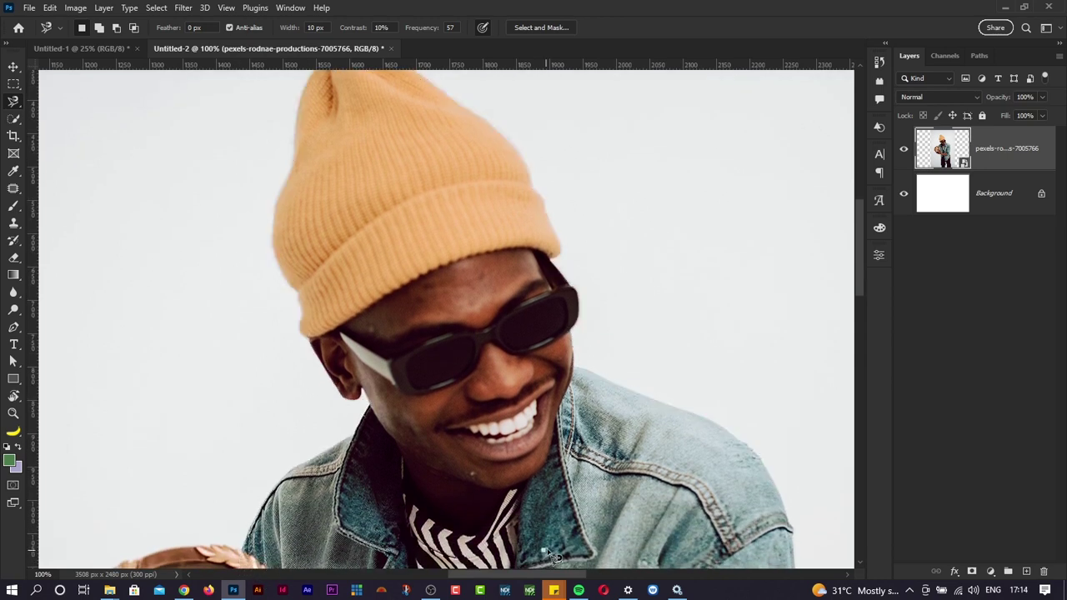
click(546, 552)
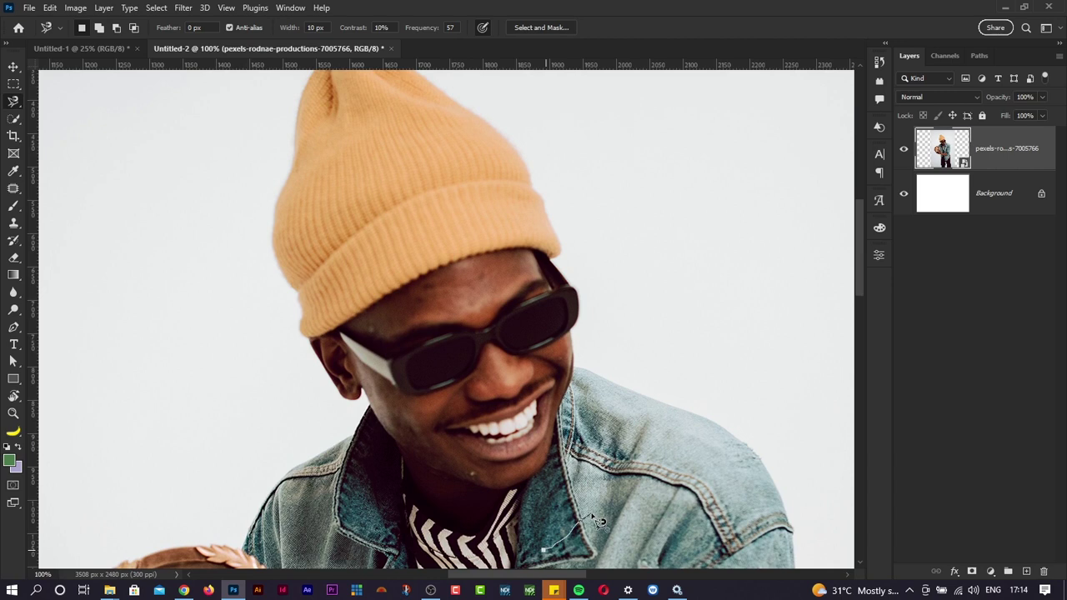
double_click(543, 517)
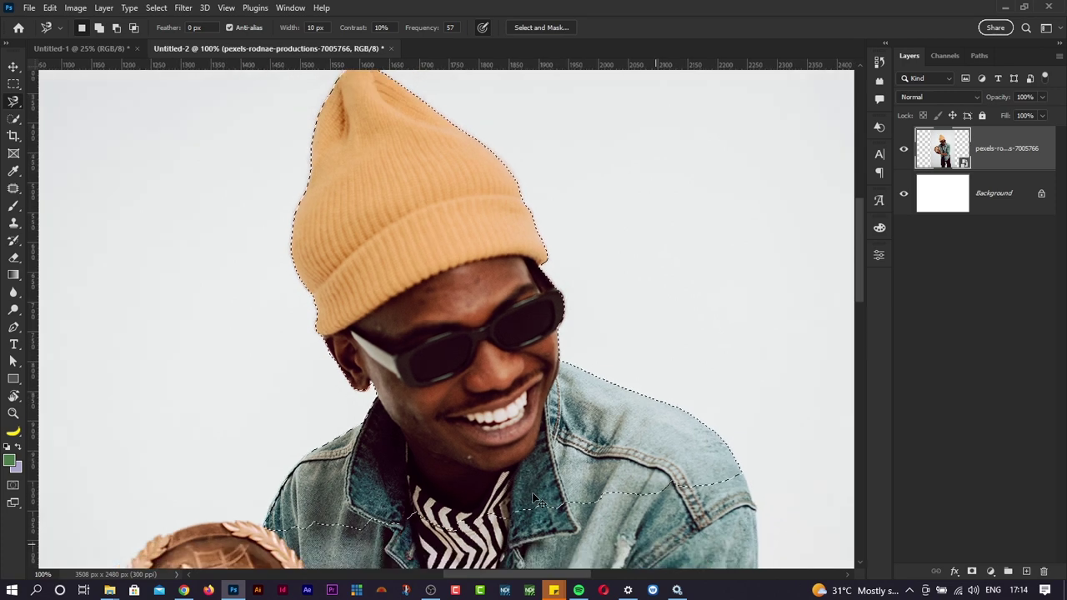
Add a layer mask from the selection to the layer with the man holding the award
key(ctrl+minus)
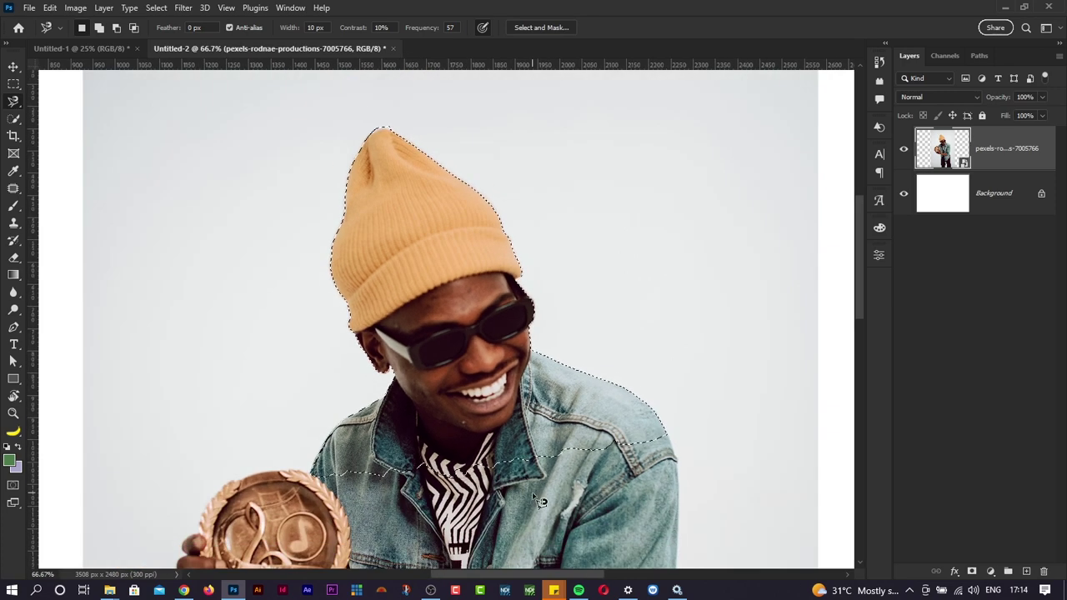
click(971, 571)
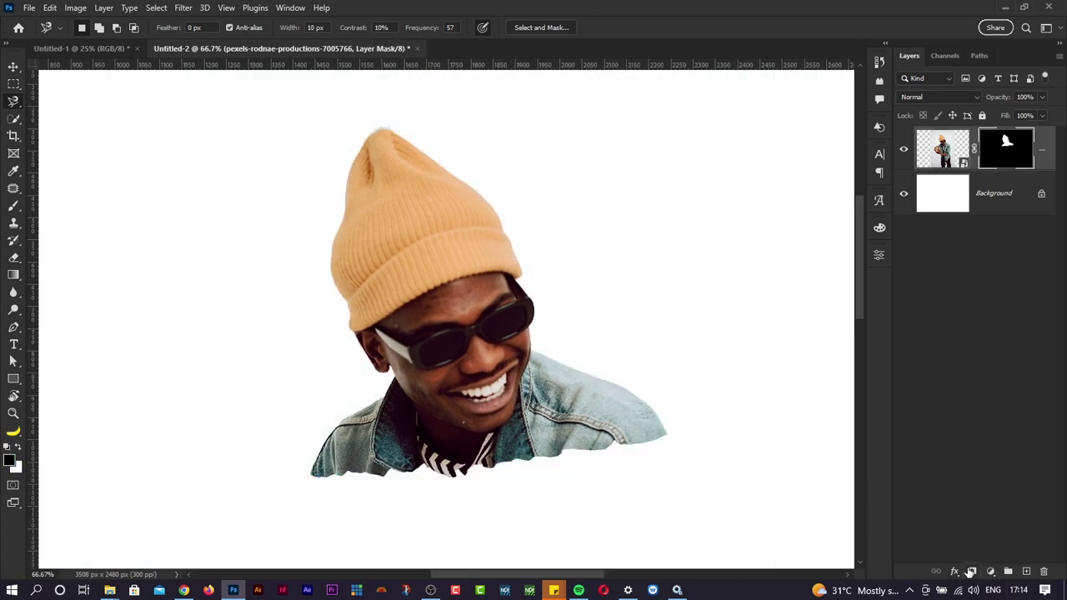
key(ctrl+0)
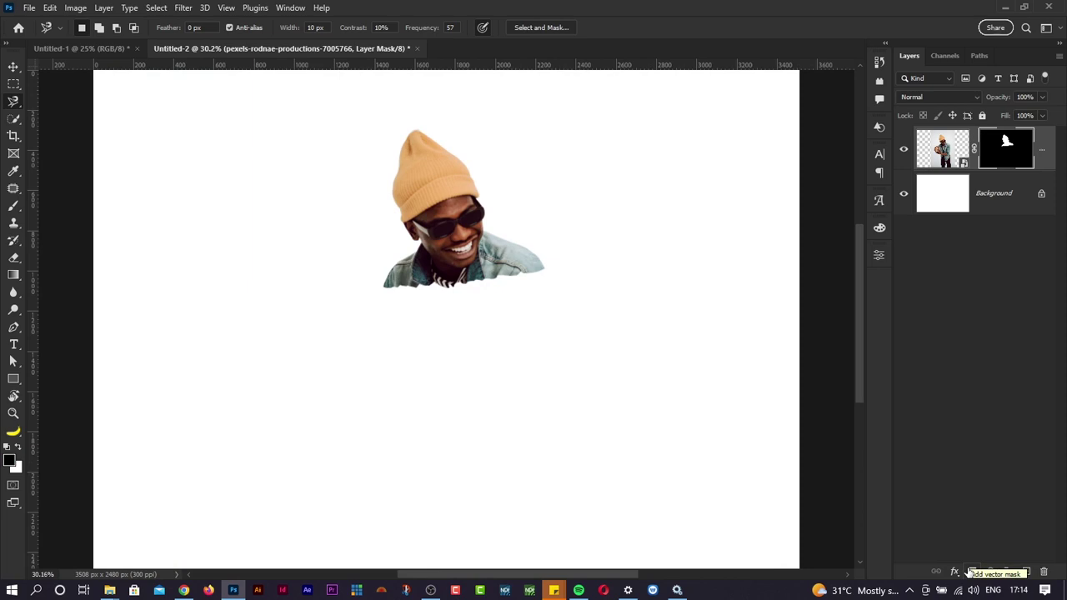
Undo the layer mask, the lasso selection and the placed photo so only the white Background layer is left
key(ctrl+z)
key(ctrl+z)
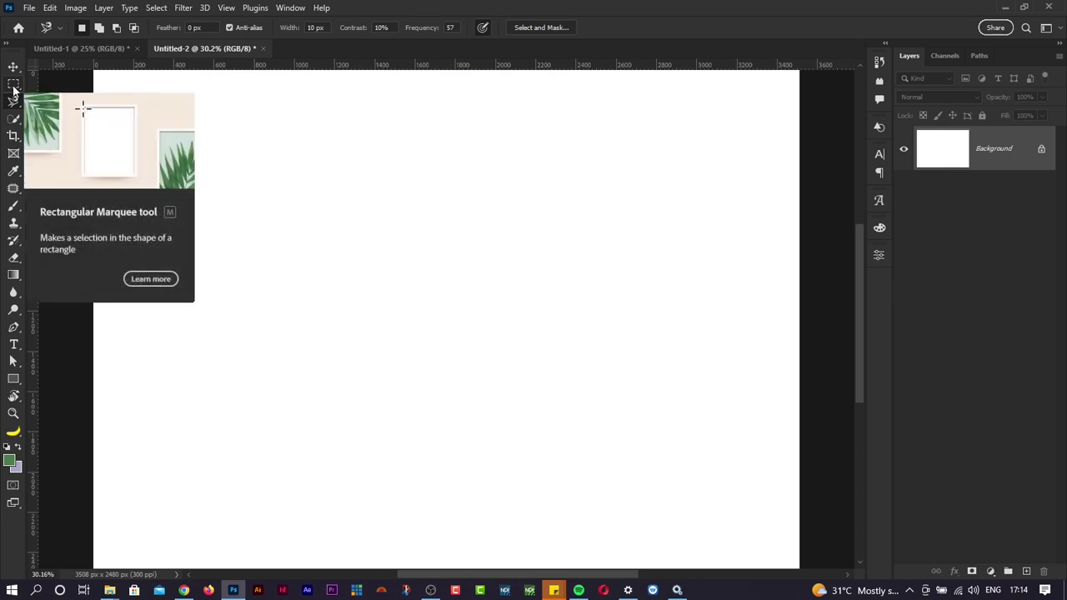
Look through the Quick Selection and Lasso tool groups and activate the Rectangular Marquee Tool
click(13, 119)
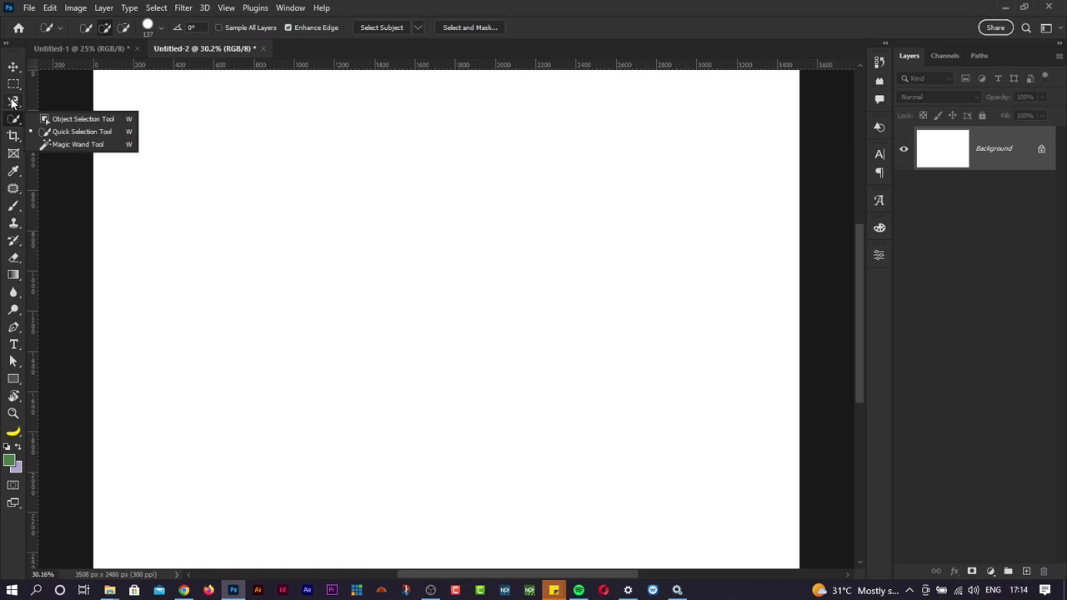
click(12, 102)
click(13, 101)
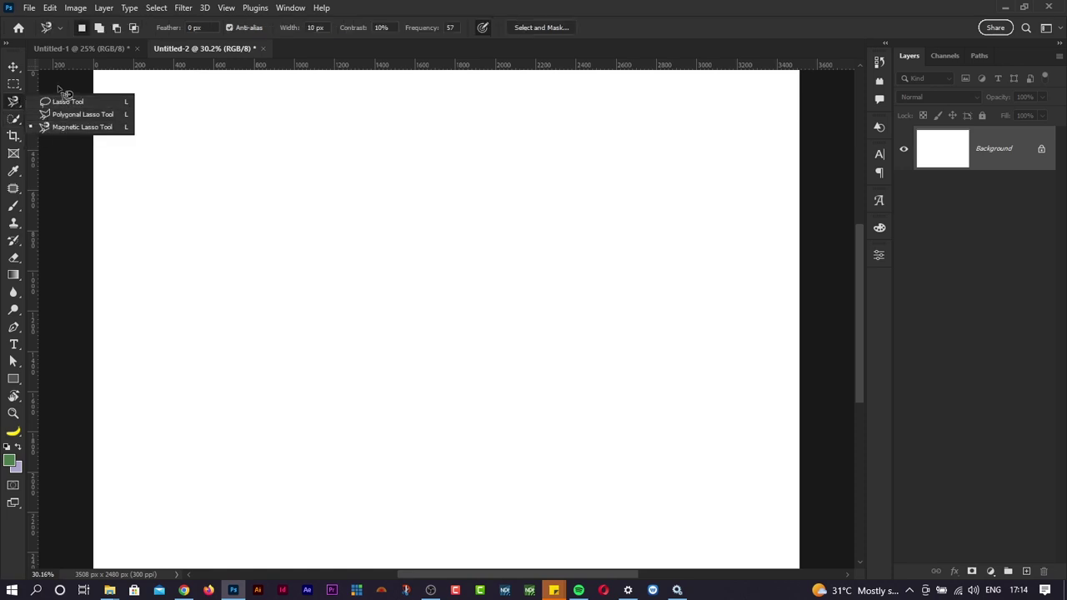
click(15, 86)
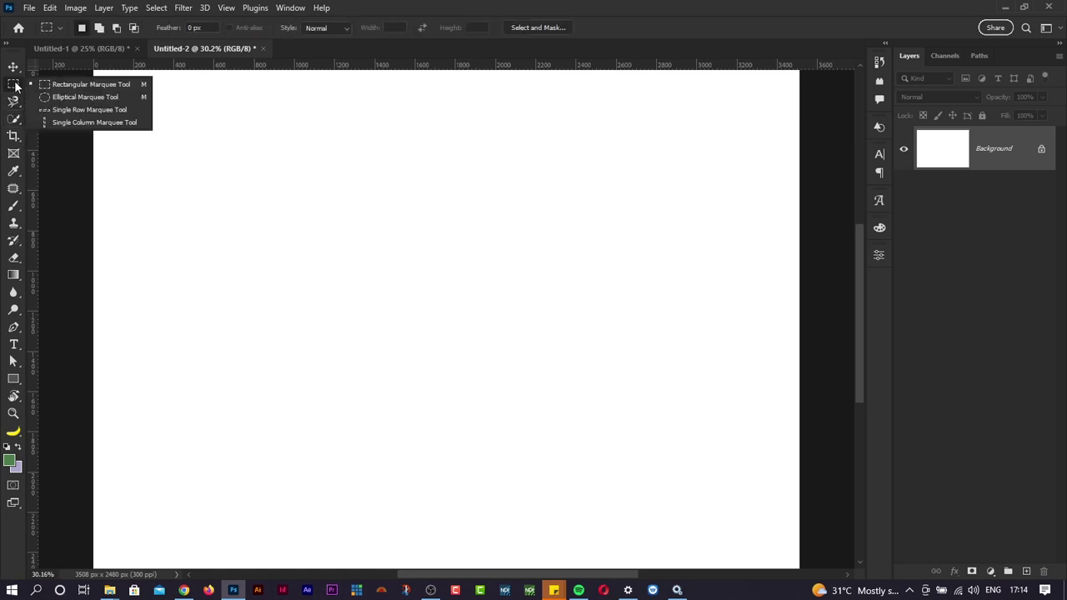
Switch to File Explorer and place the pictures-folder photo of the bearded man in a blue T-shirt on the canvas
key(alt+Tab)
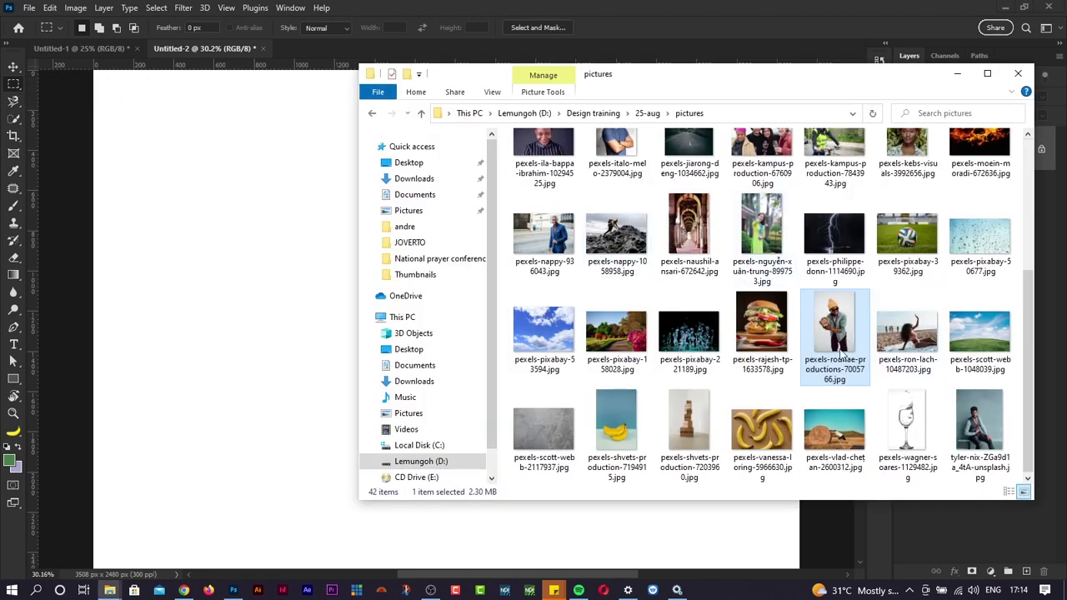
scroll(842, 331, up, 3)
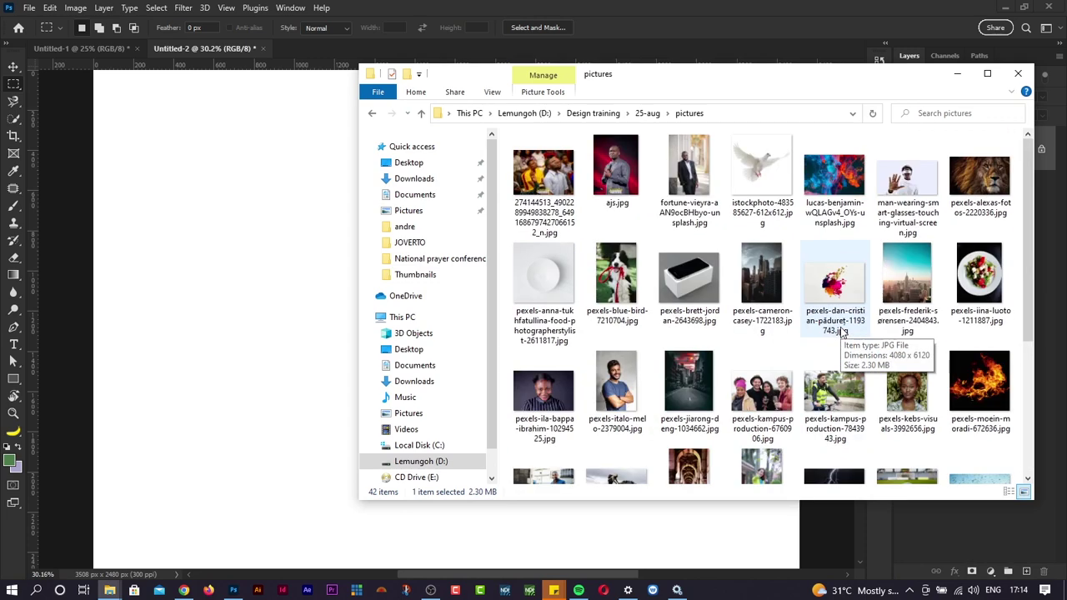
scroll(842, 332, down, 3)
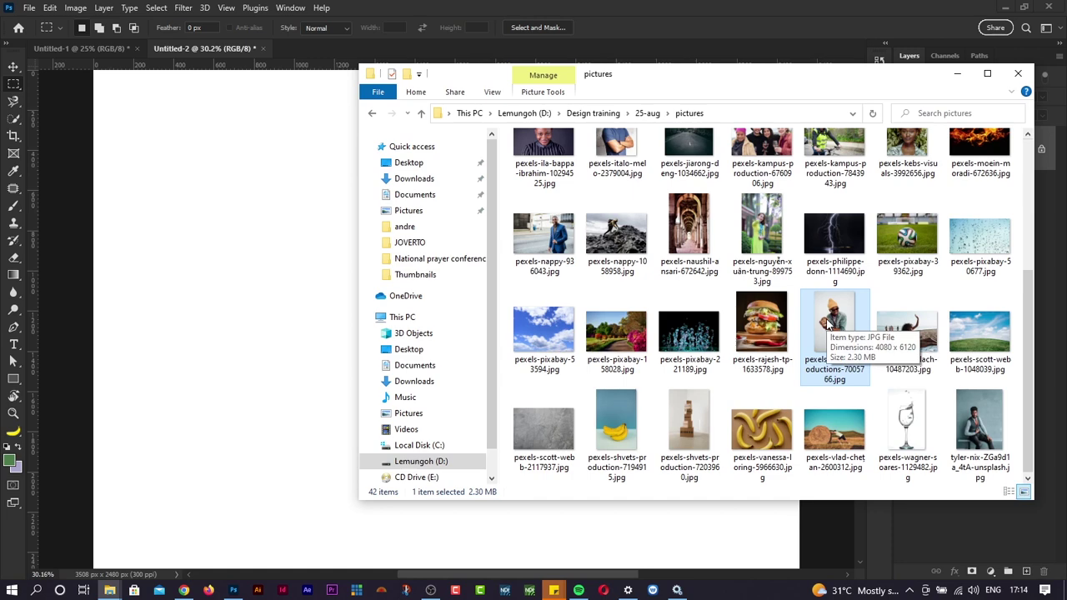
scroll(828, 325, up, 3)
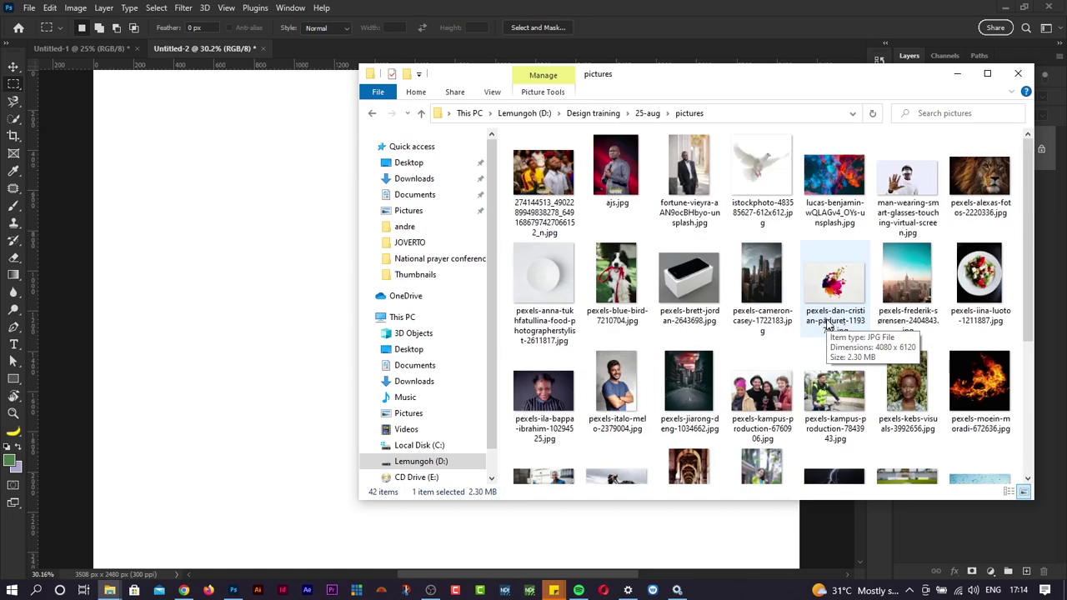
scroll(828, 324, down, 1)
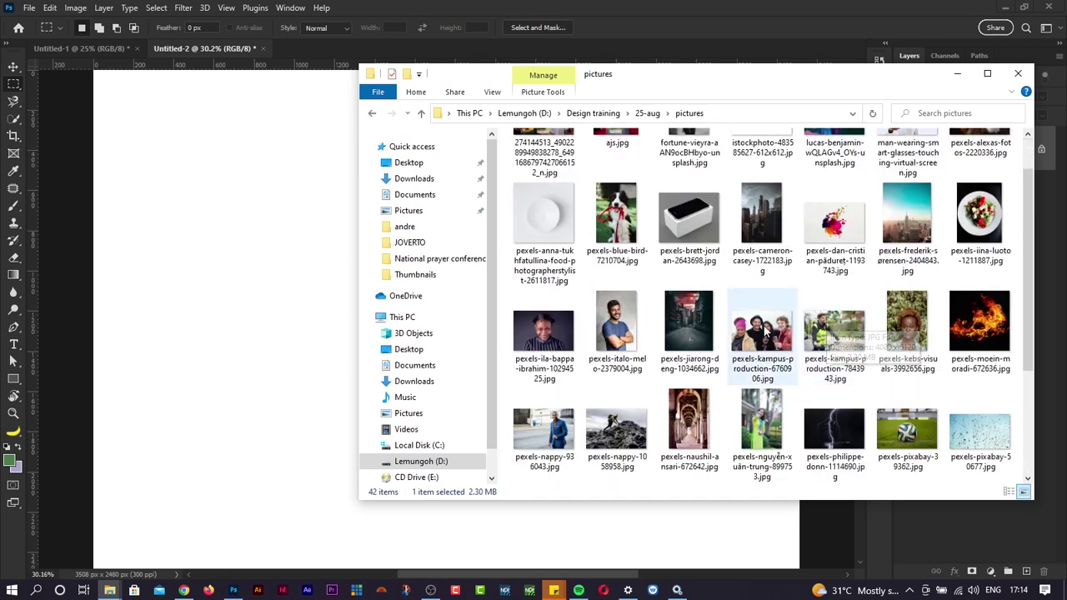
drag(635, 337, 262, 305)
key(Return)
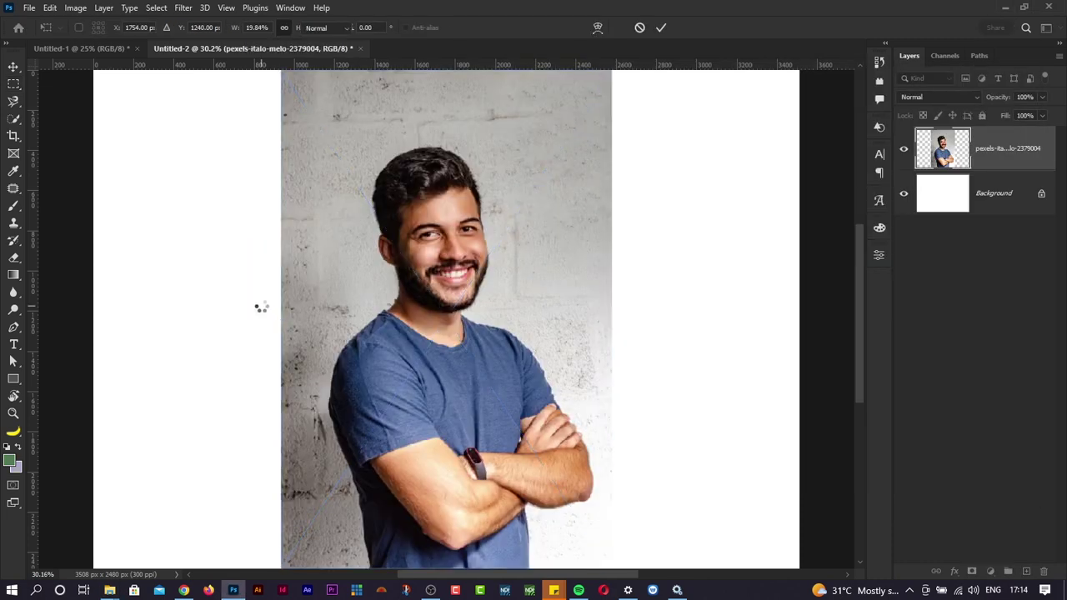
key(ctrl+minus)
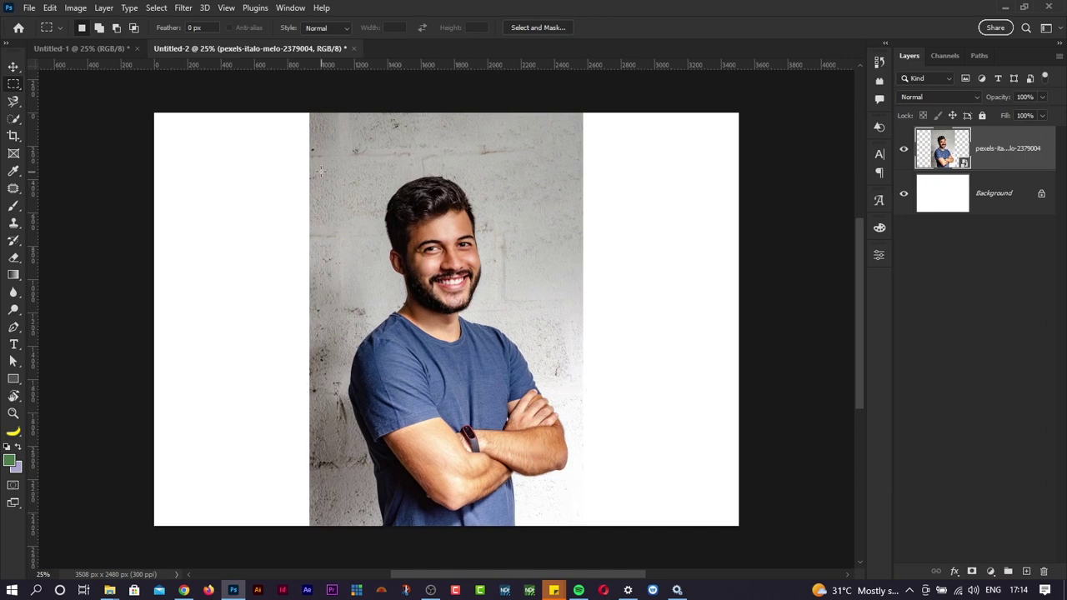
right_click(15, 85)
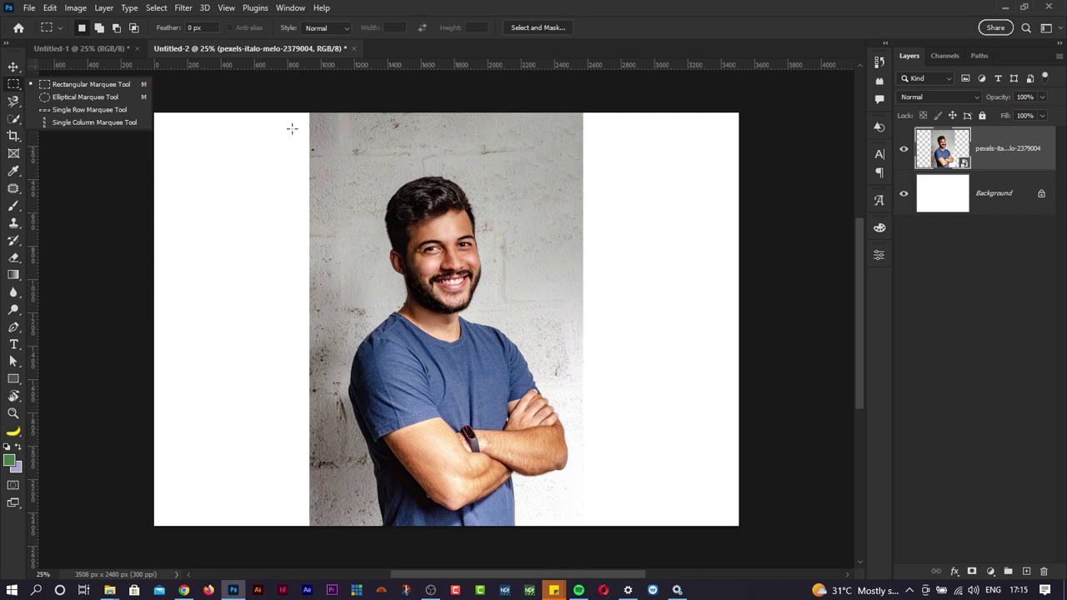
drag(293, 124, 603, 246)
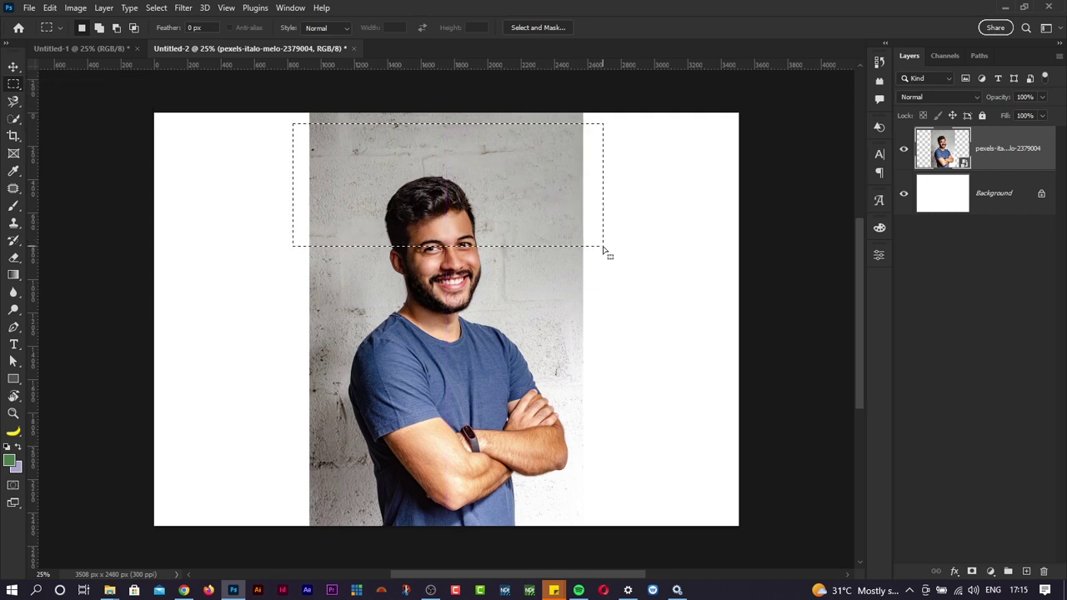
key(ctrl+d)
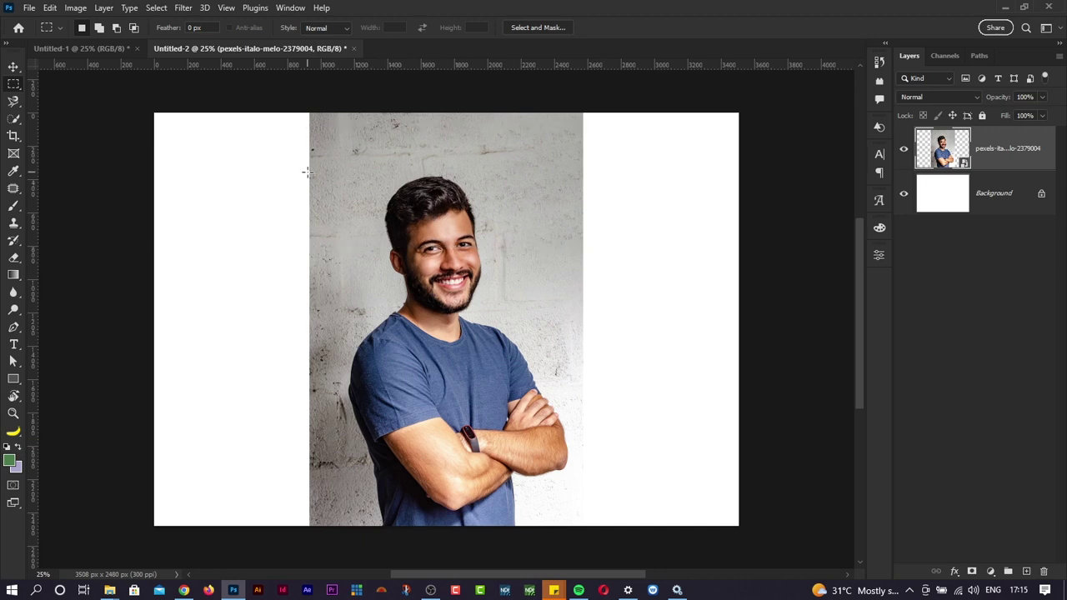
Mask the photo to a full-width rectangular marquee selection from just above the man's head to his chest, and undo the mask
drag(308, 168, 586, 369)
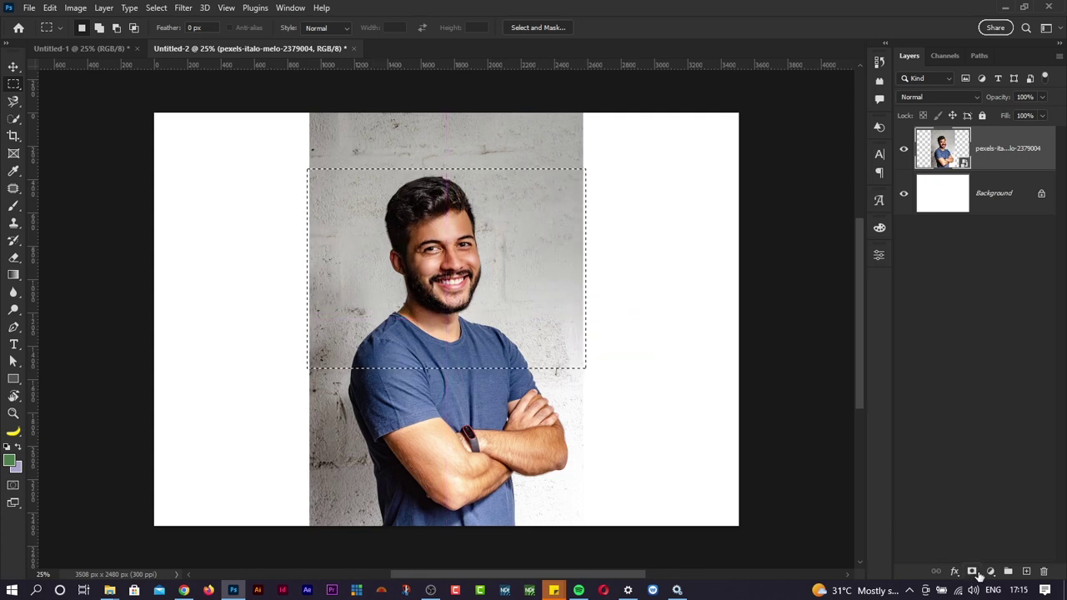
click(973, 572)
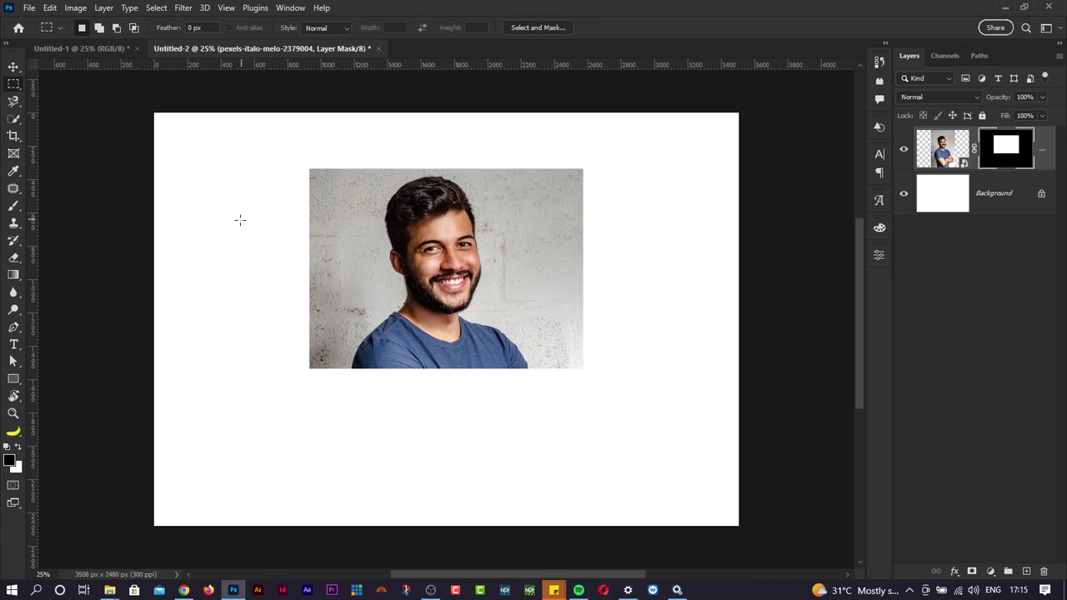
key(ctrl+z)
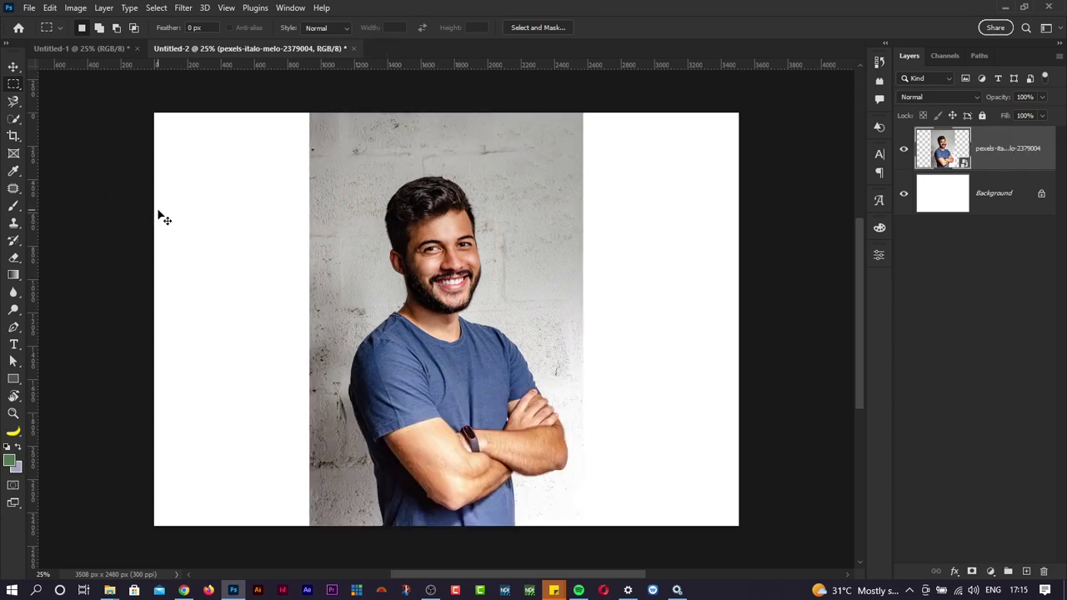
right_click(14, 86)
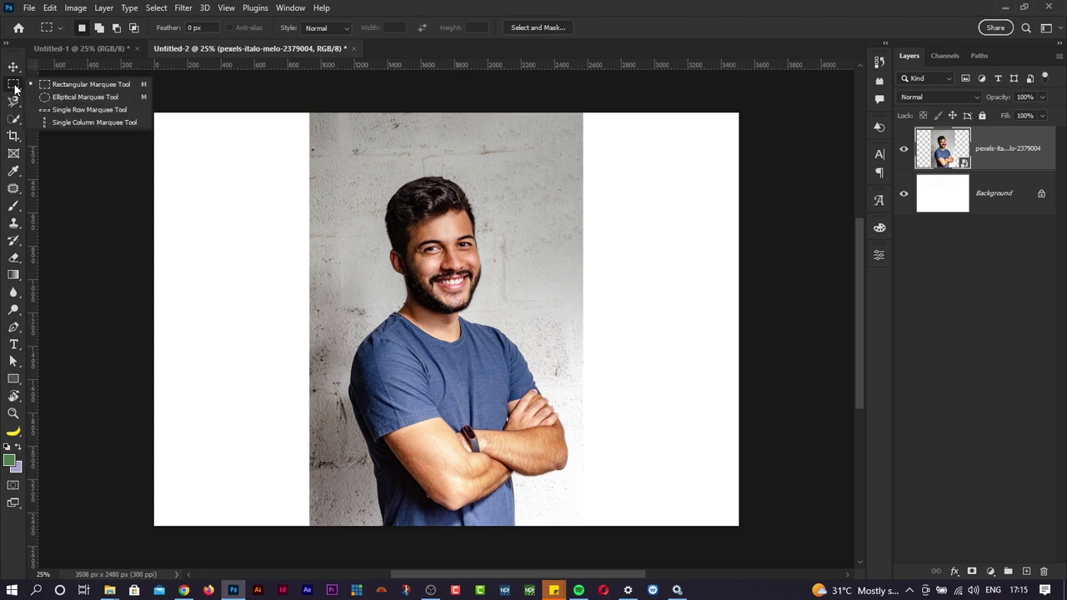
click(14, 92)
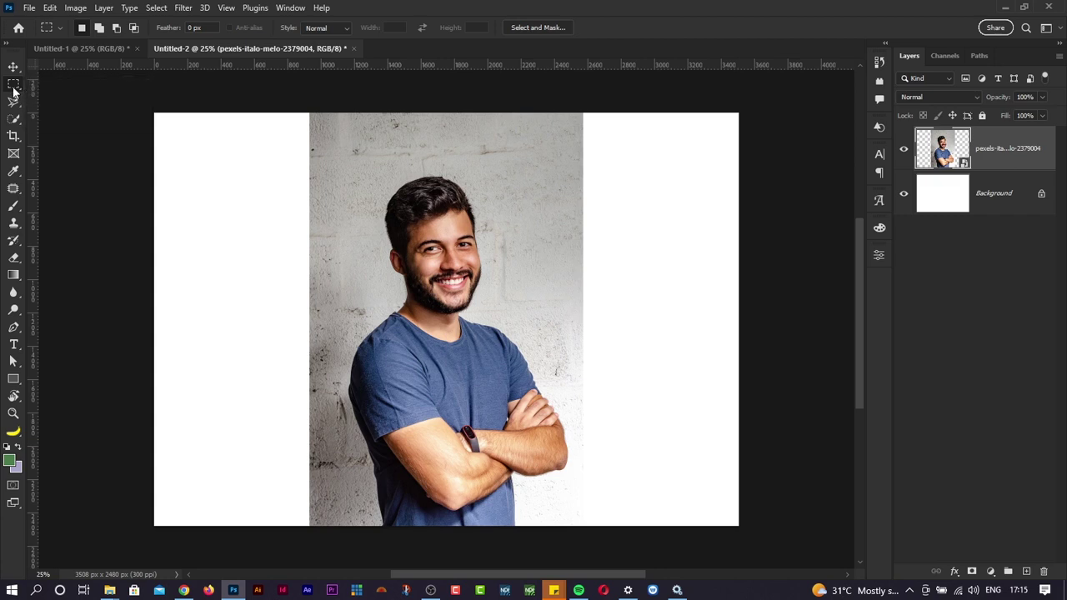
right_click(15, 87)
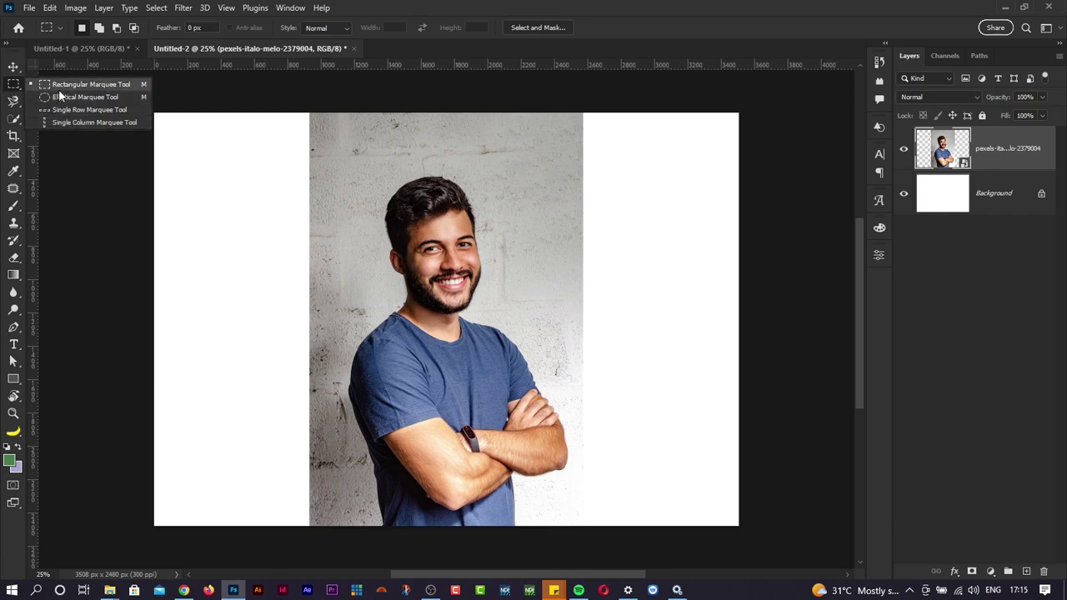
click(13, 89)
Mask the photo to a circular Elliptical Marquee selection around the man's head, and undo the mask and selection
right_click(13, 90)
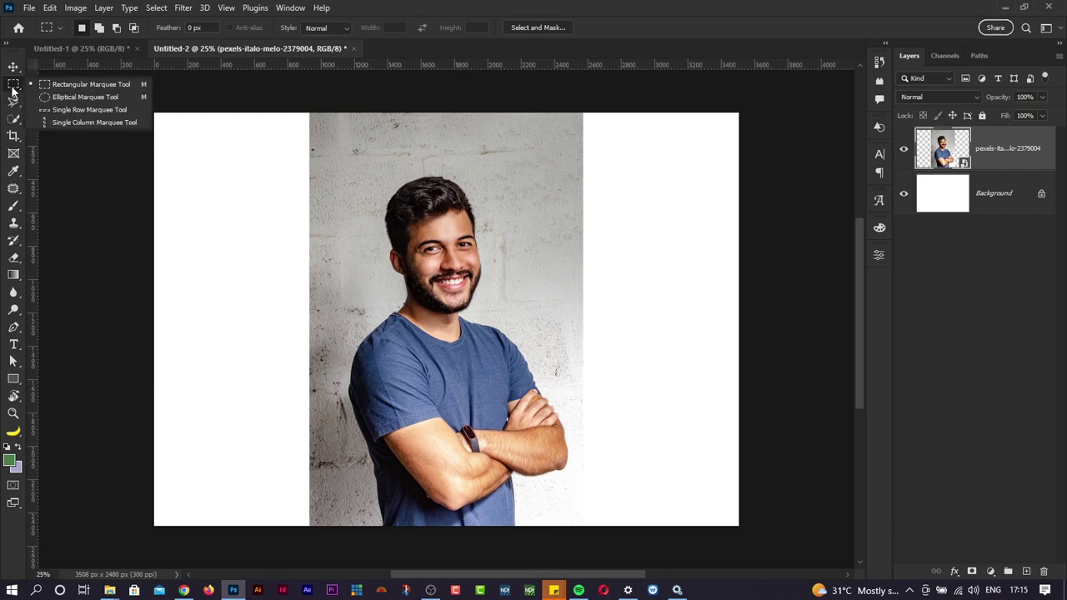
click(59, 95)
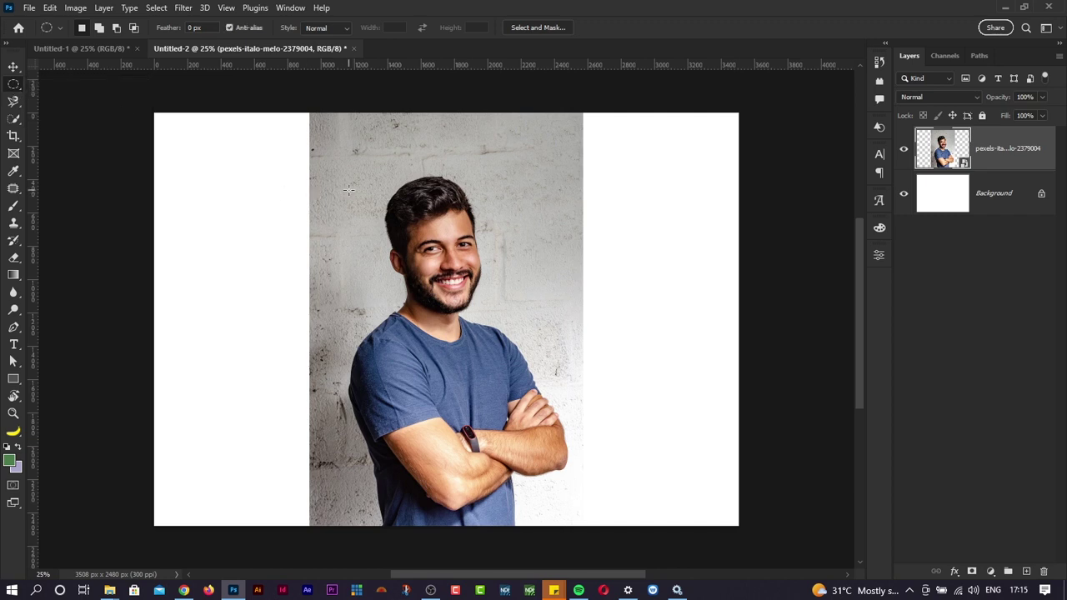
drag(355, 182, 569, 340)
click(972, 572)
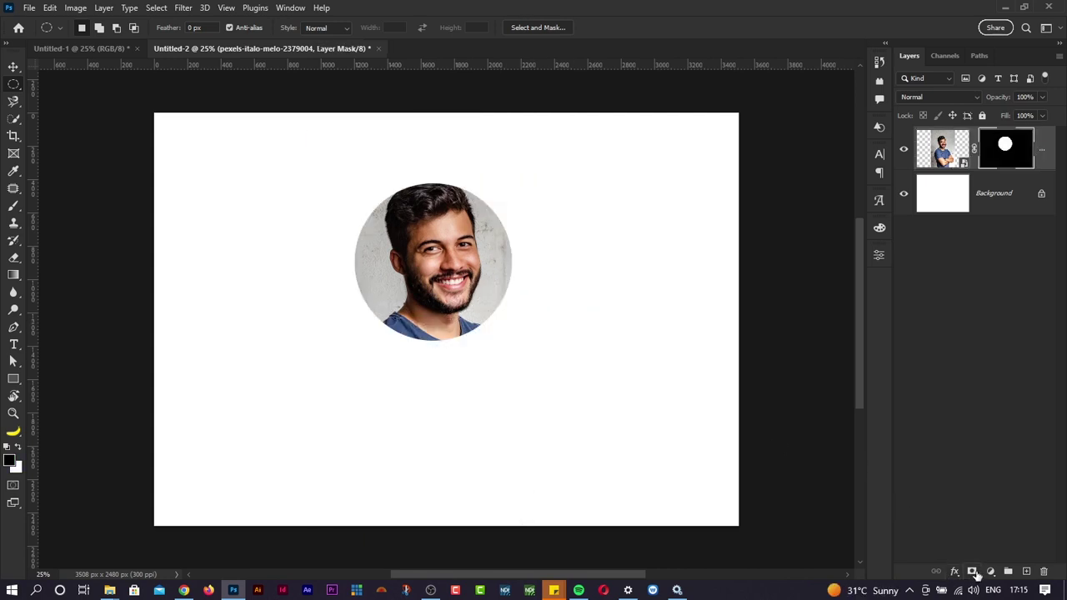
key(ctrl+z)
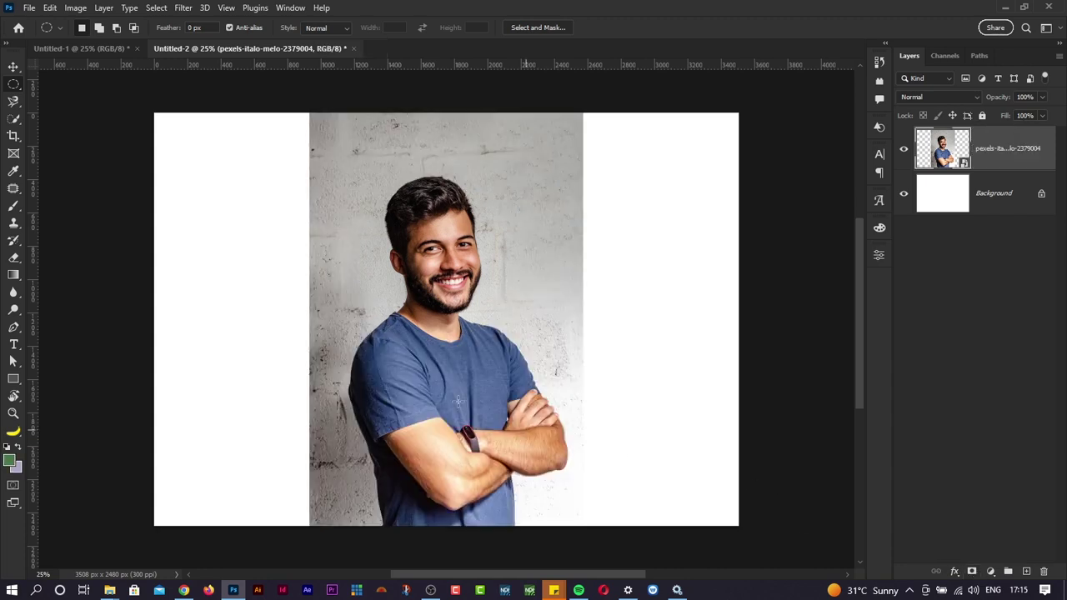
key(ctrl+d)
Make a square Rectangular Marquee selection across the photo's width from above the man's head to his forearms, clear it, and activate the Elliptical Marquee Tool
right_click(13, 84)
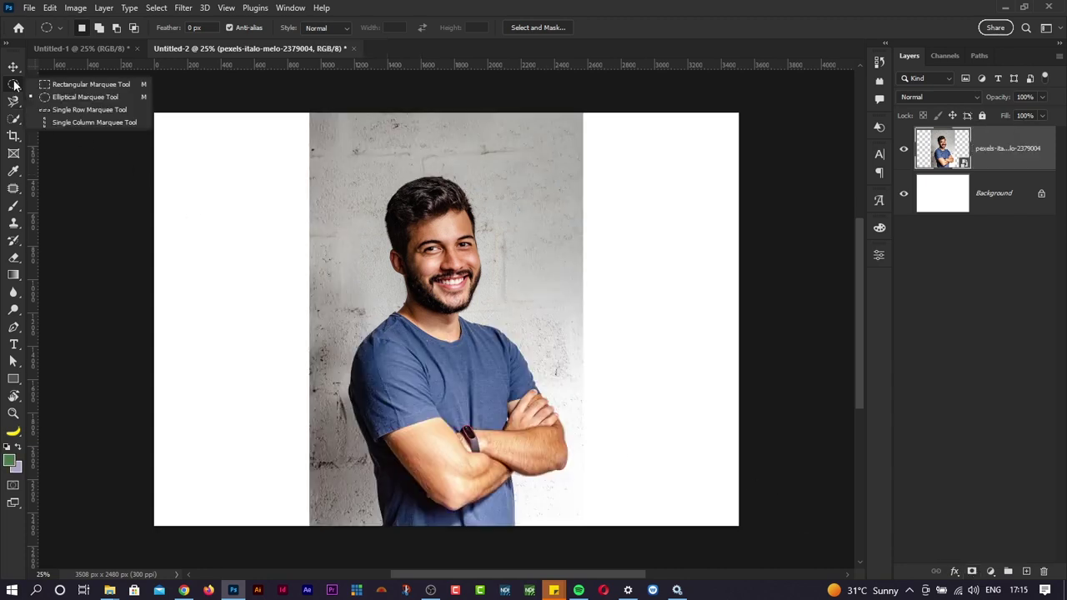
click(66, 84)
drag(309, 162, 708, 438)
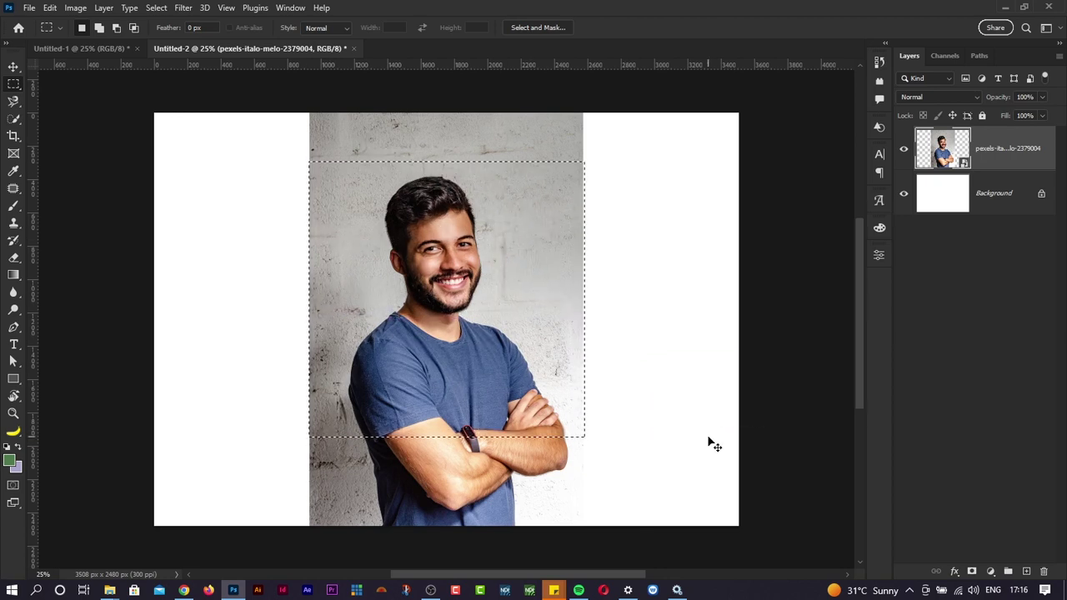
key(ctrl+d)
key(shift+m)
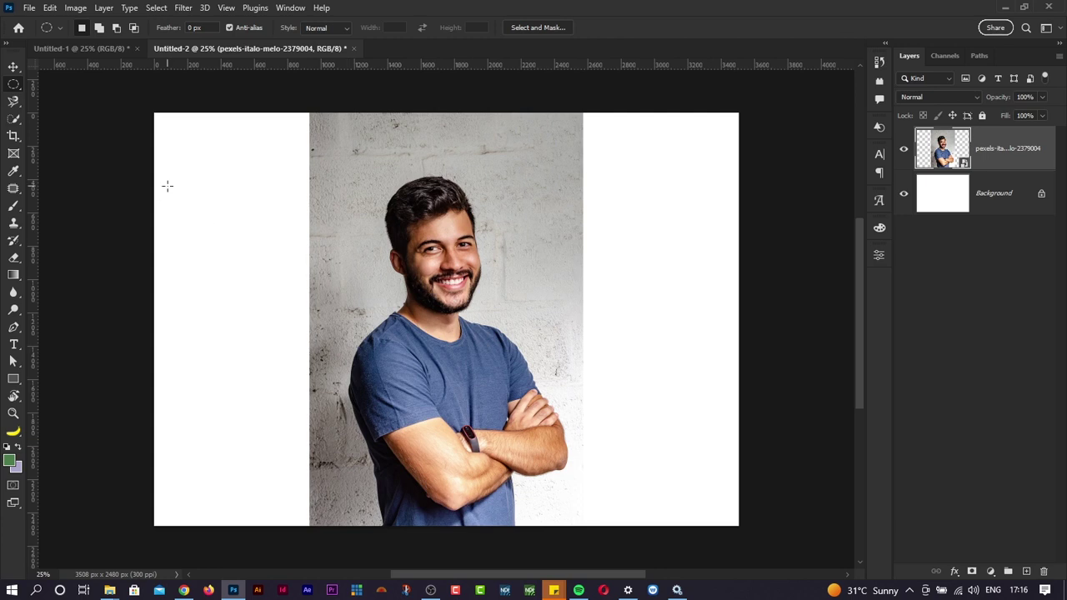
Mask the photo to a circular Elliptical Marquee selection reaching from above the man's hair to his collar, and undo the mask and clear the selection
right_click(13, 88)
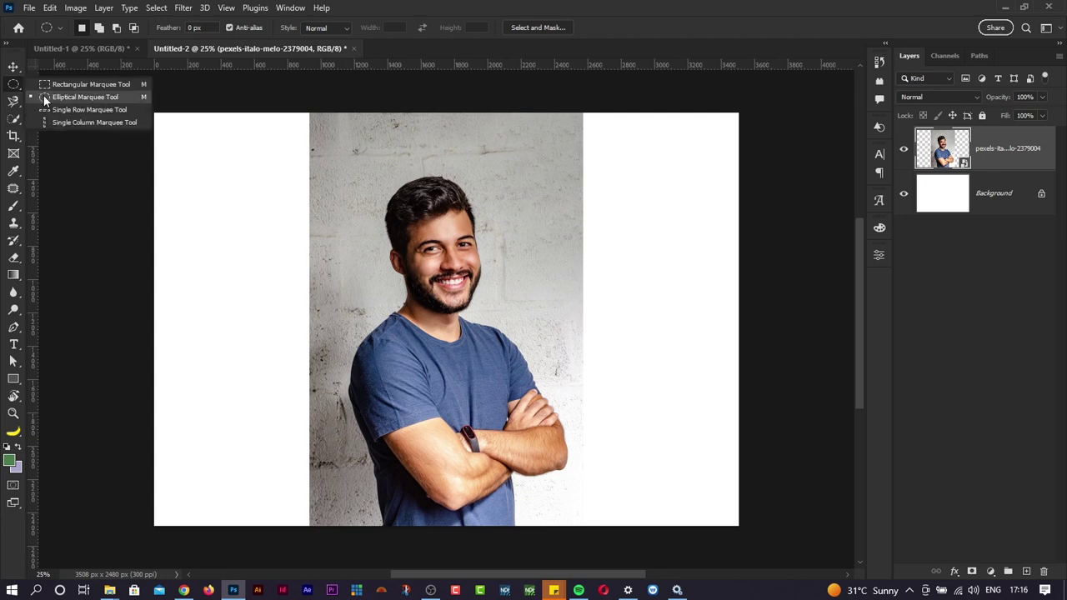
click(552, 43)
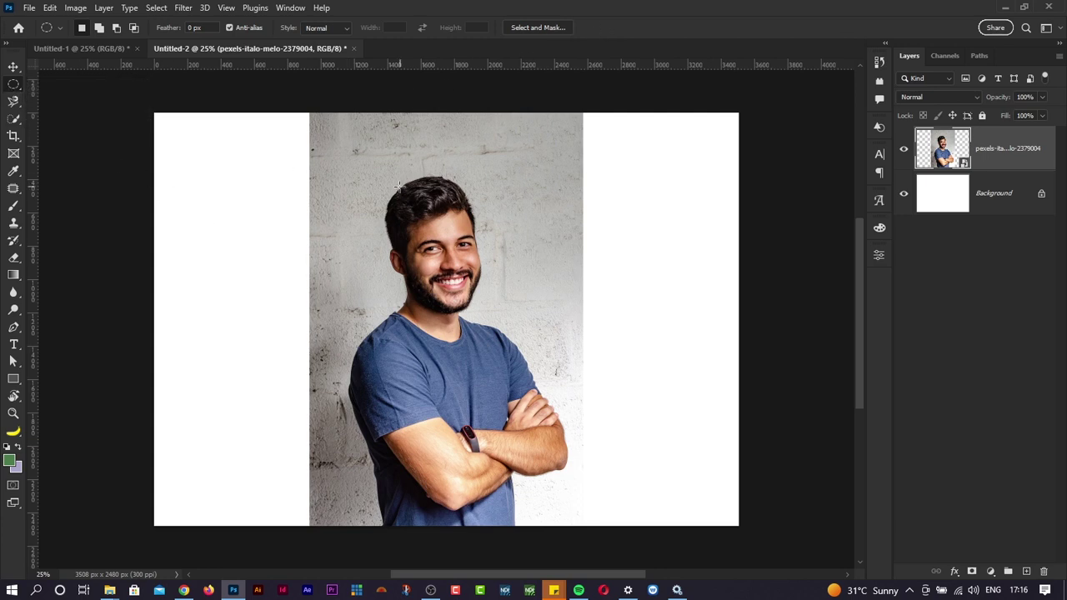
drag(378, 179, 531, 351)
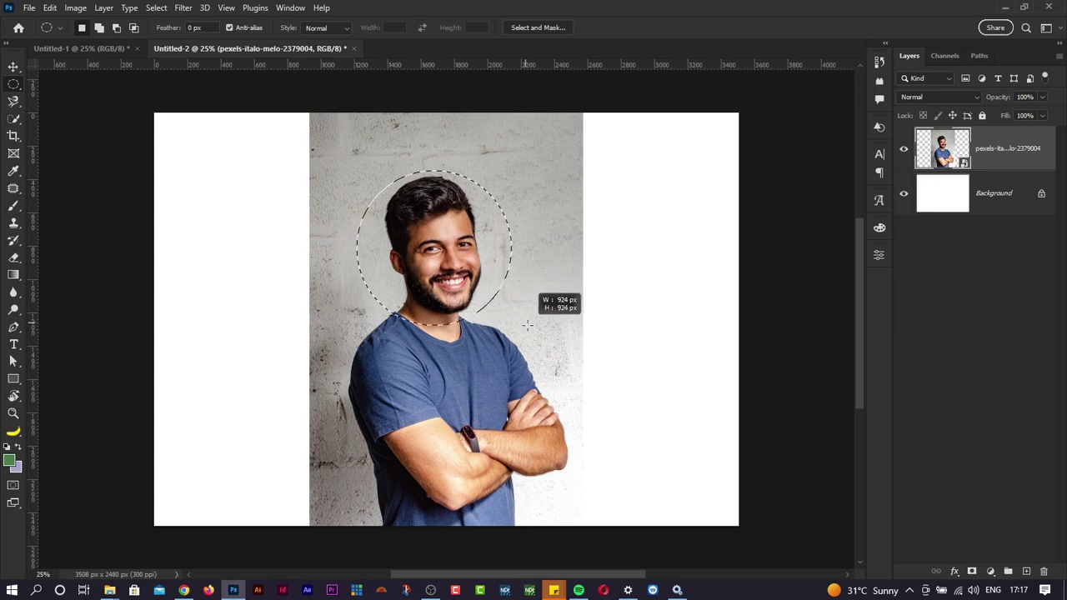
mouse_move(536, 333)
mouse_down()
mouse_move(542, 377)
mouse_move(517, 342)
mouse_move(484, 353)
mouse_move(543, 350)
mouse_move(588, 329)
mouse_move(541, 317)
mouse_move(538, 333)
mouse_up()
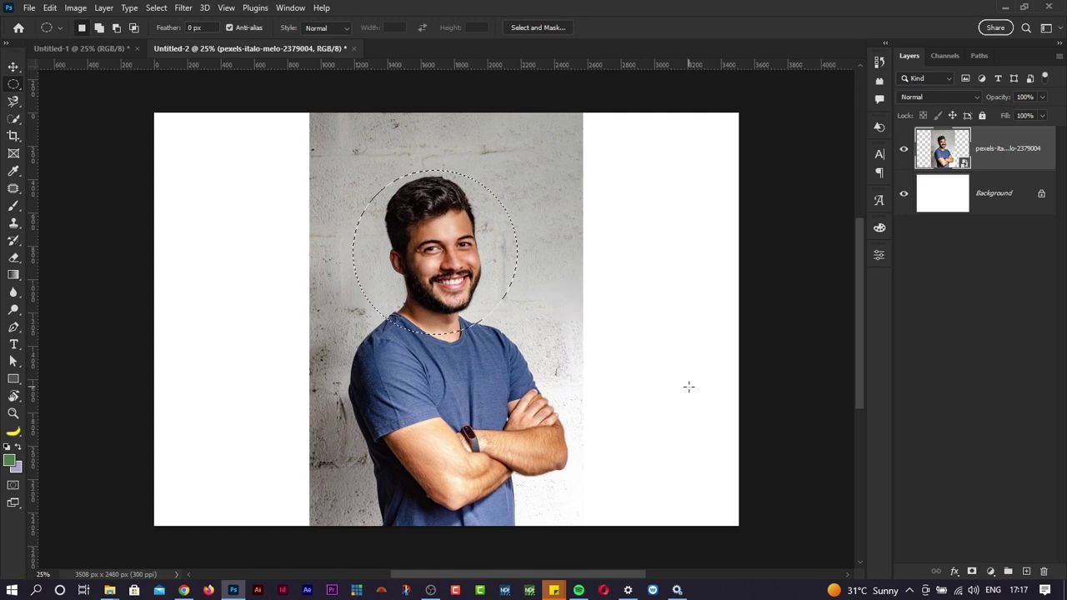
click(971, 572)
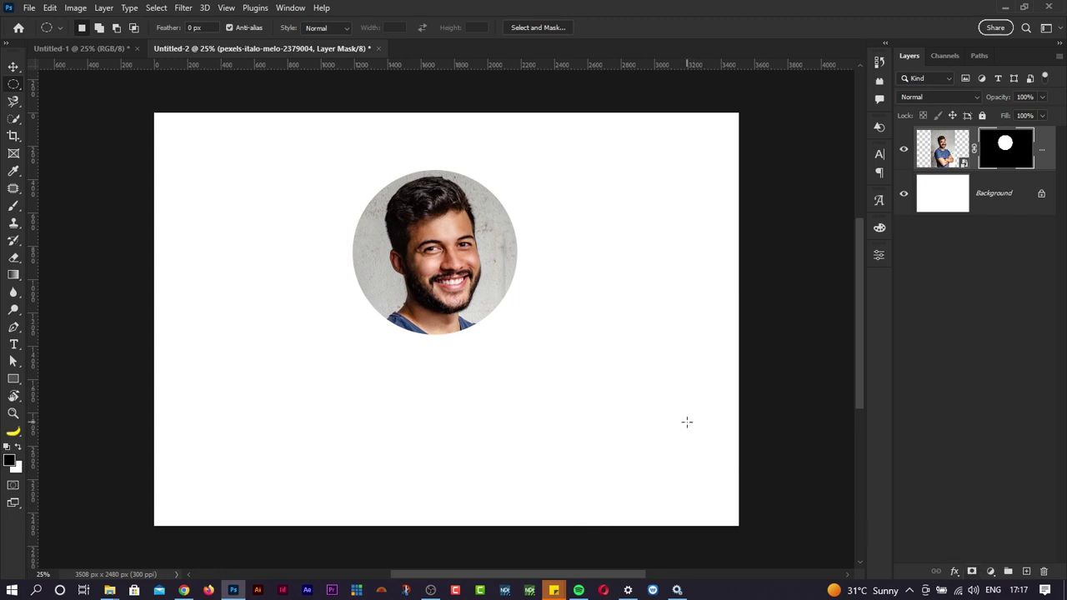
key(ctrl+z)
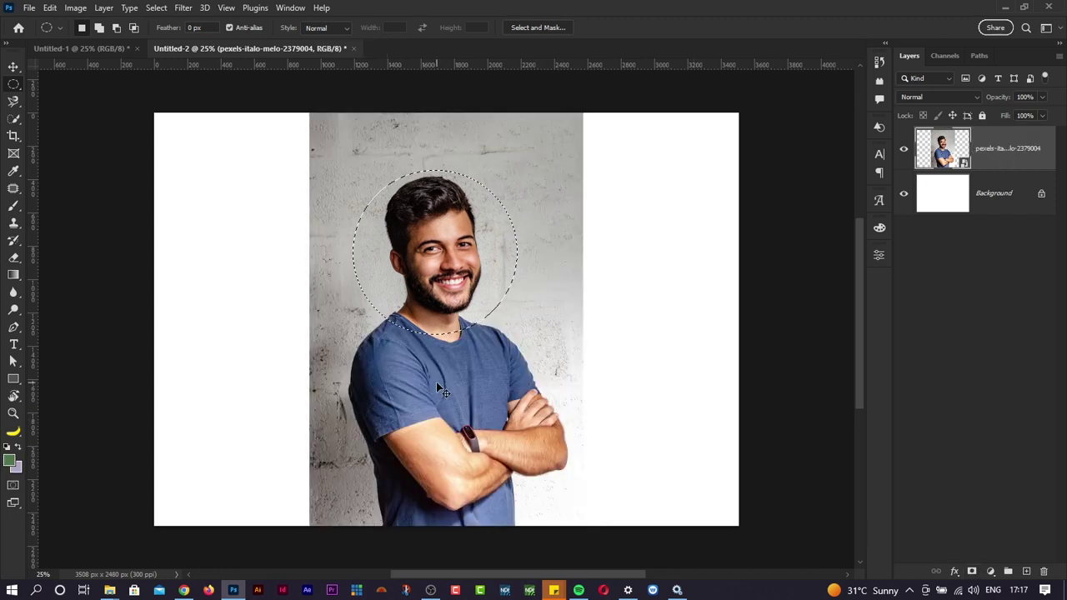
key(ctrl+d)
Select a single pixel row across the canvas at the man's neck with the Single Row Marquee Tool, and clear the selection
right_click(14, 87)
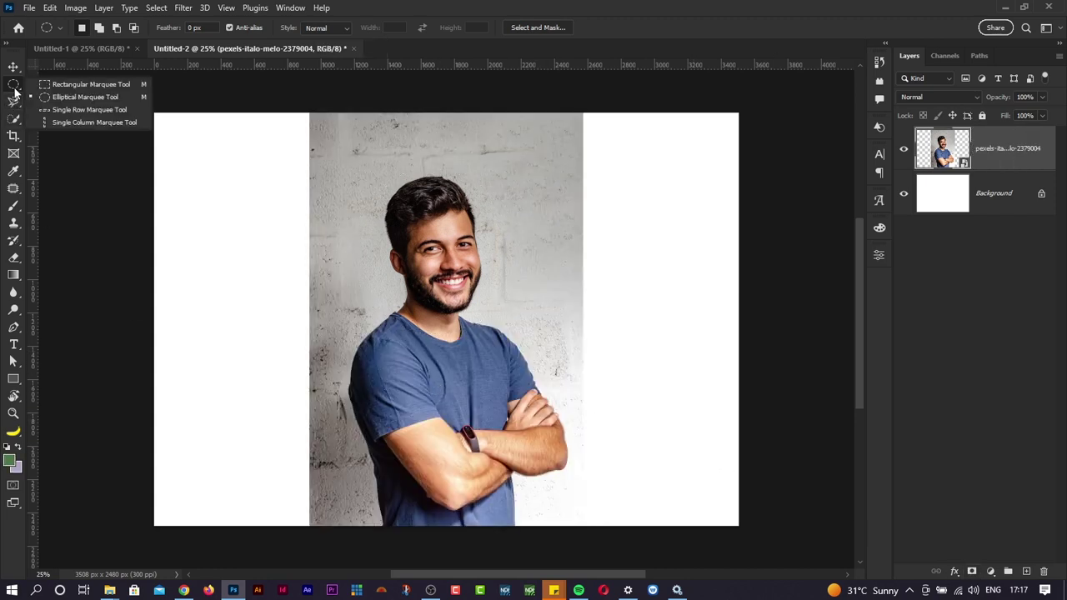
click(58, 108)
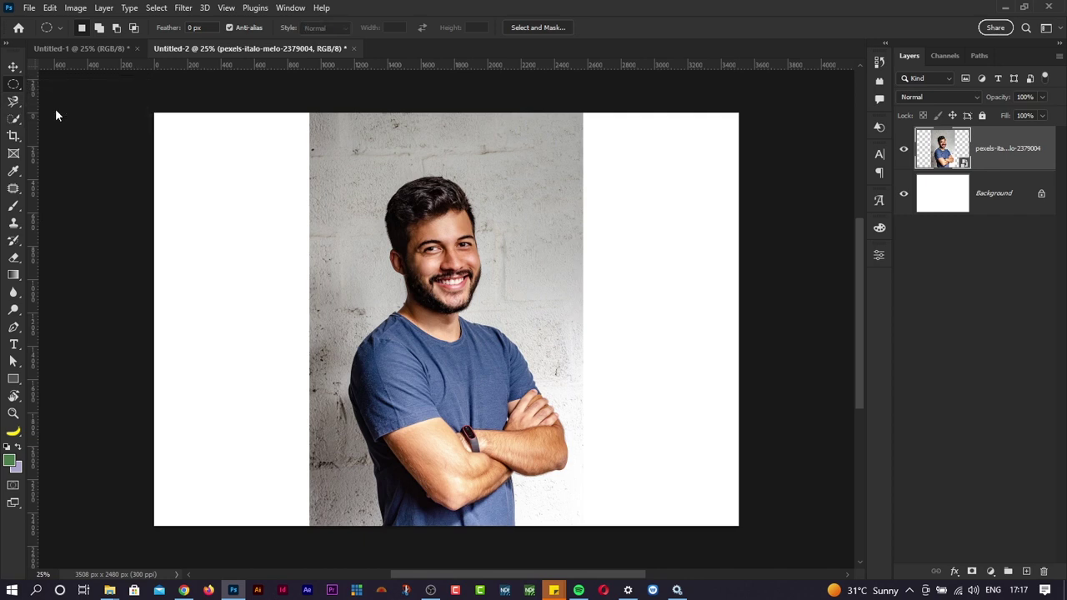
drag(365, 193, 395, 317)
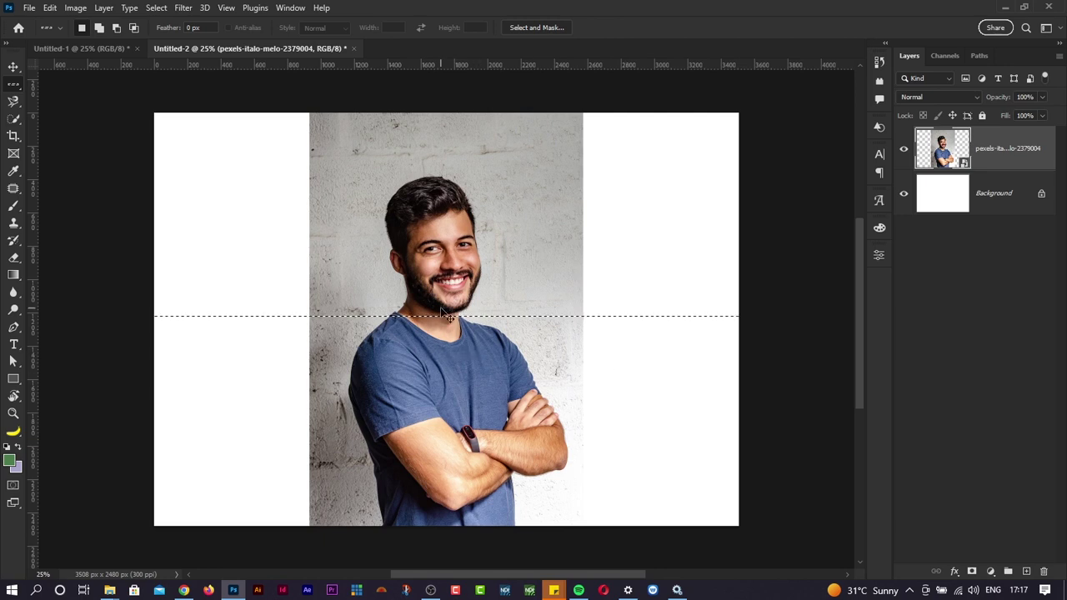
key(ctrl+d)
Activate the Rectangular Marquee Tool and review the tools in the Quick Selection, Lasso and Marquee groups
right_click(17, 89)
click(29, 84)
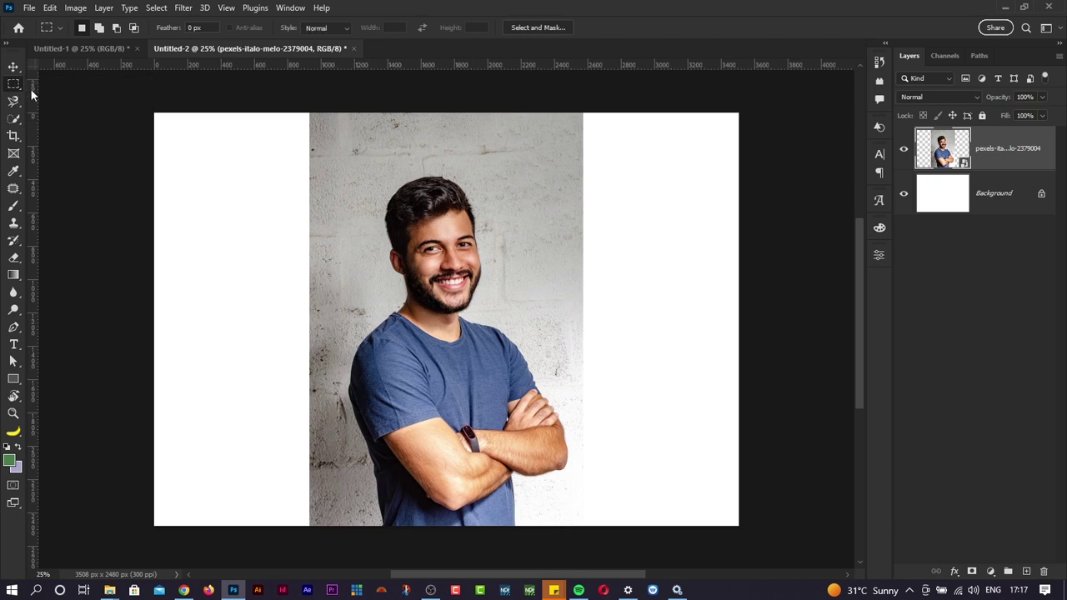
click(13, 119)
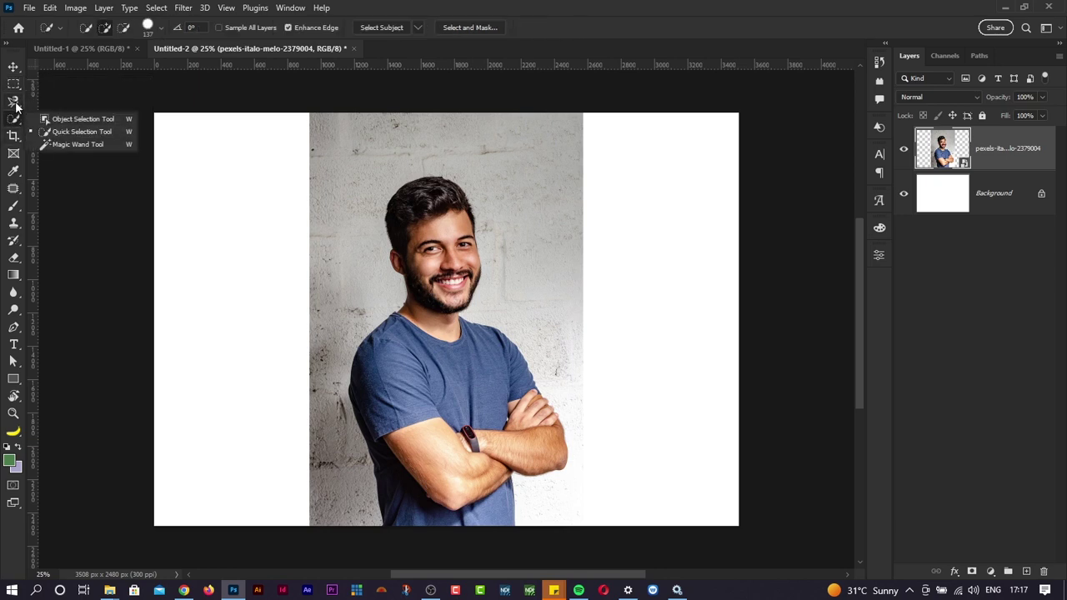
click(14, 102)
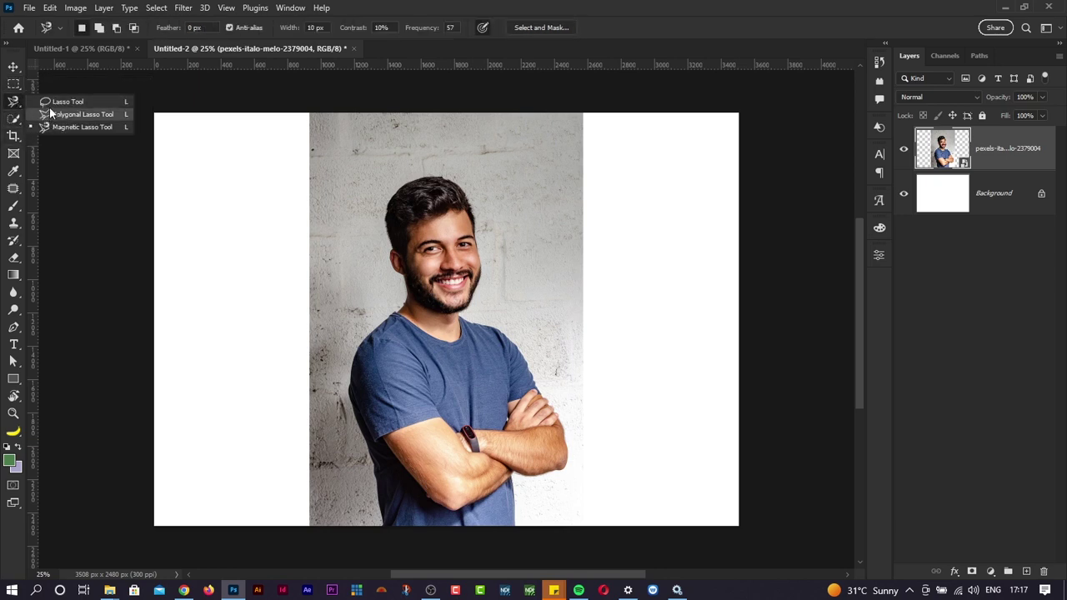
click(14, 85)
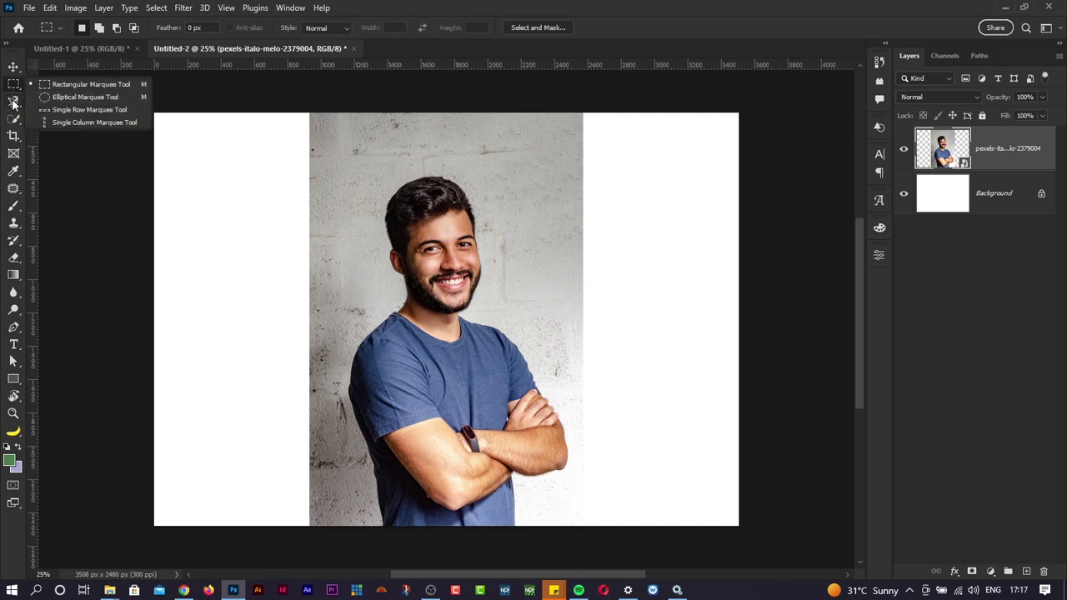
click(479, 7)
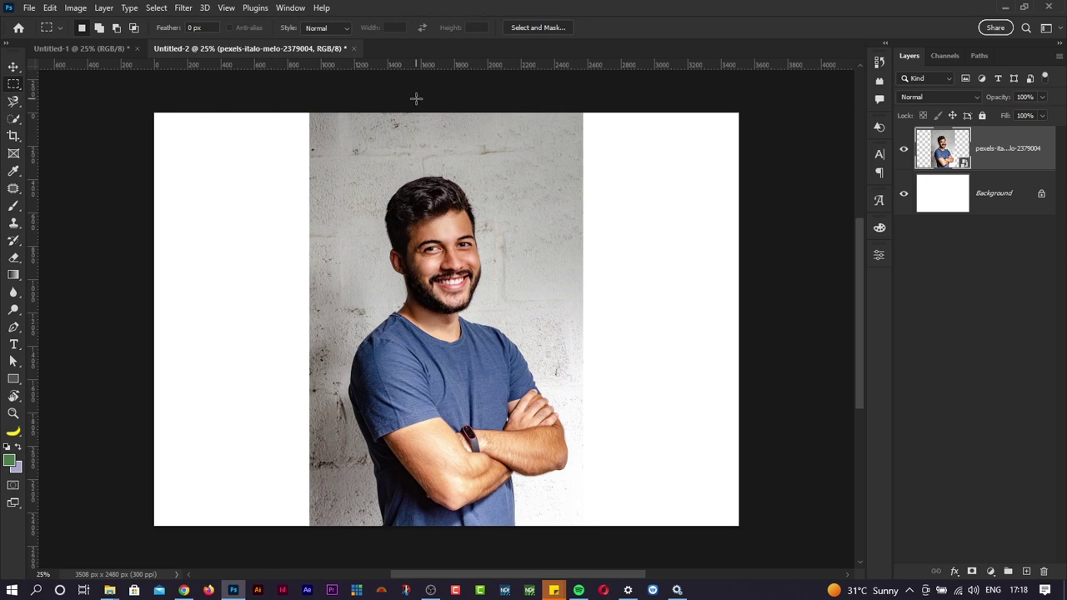
Activate the Quick Selection Tool and select the man automatically with the Subject command
click(157, 9)
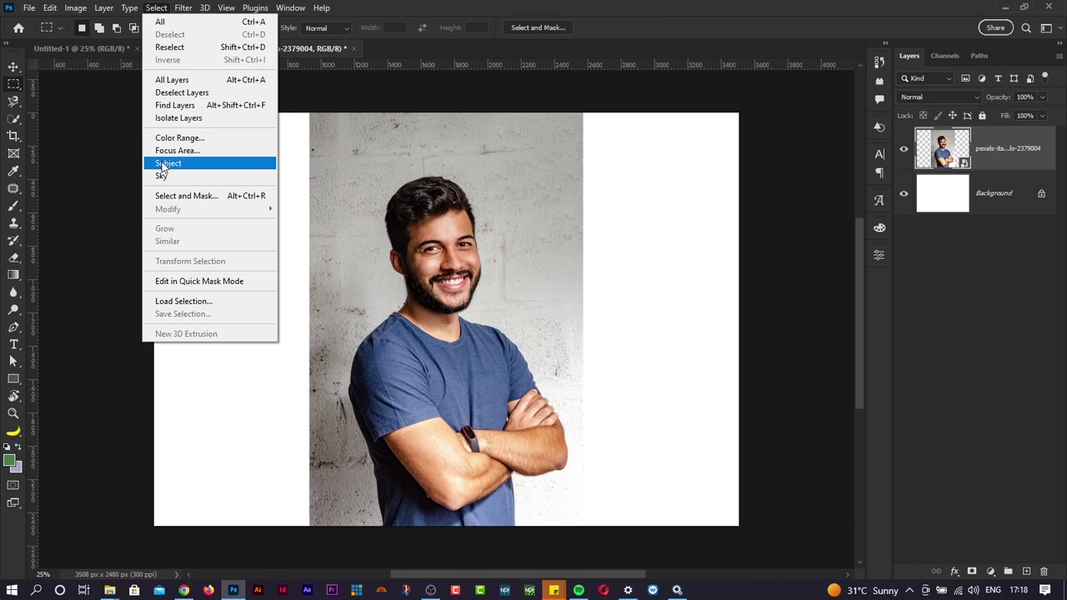
click(13, 120)
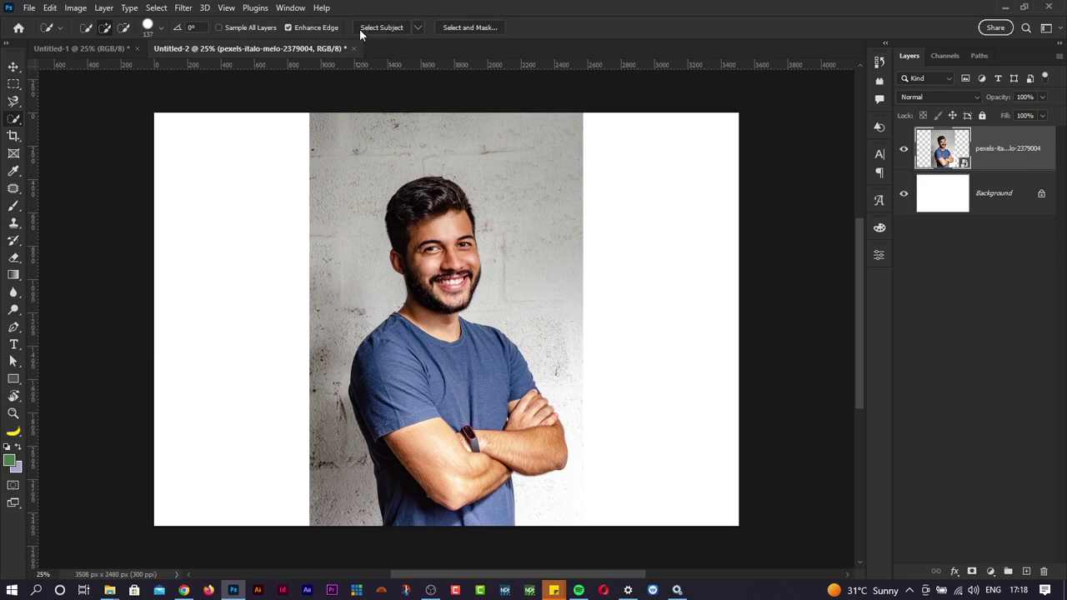
click(186, 10)
click(152, 10)
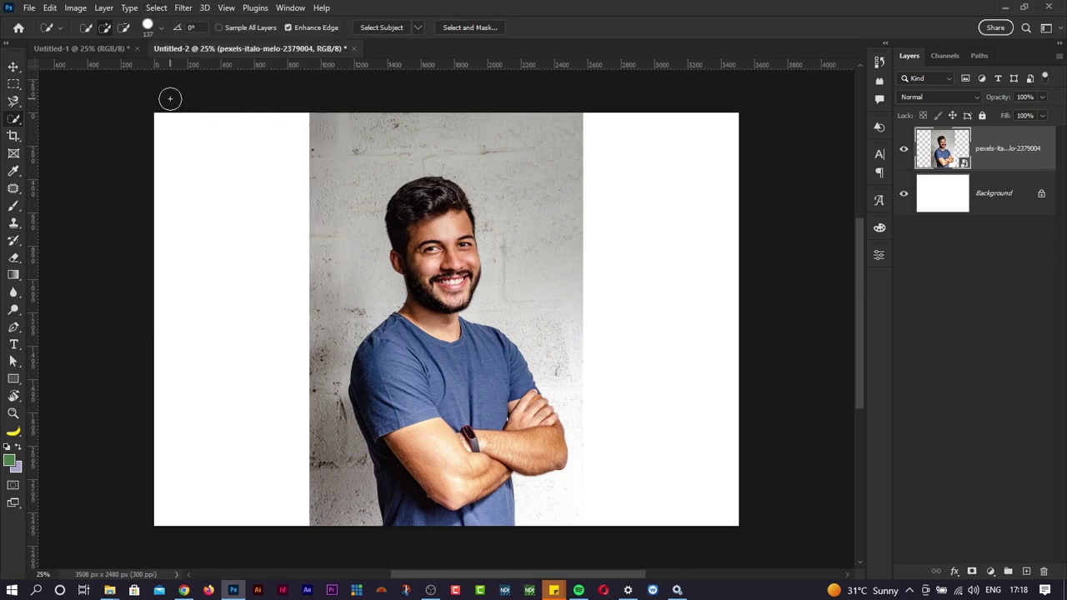
click(158, 10)
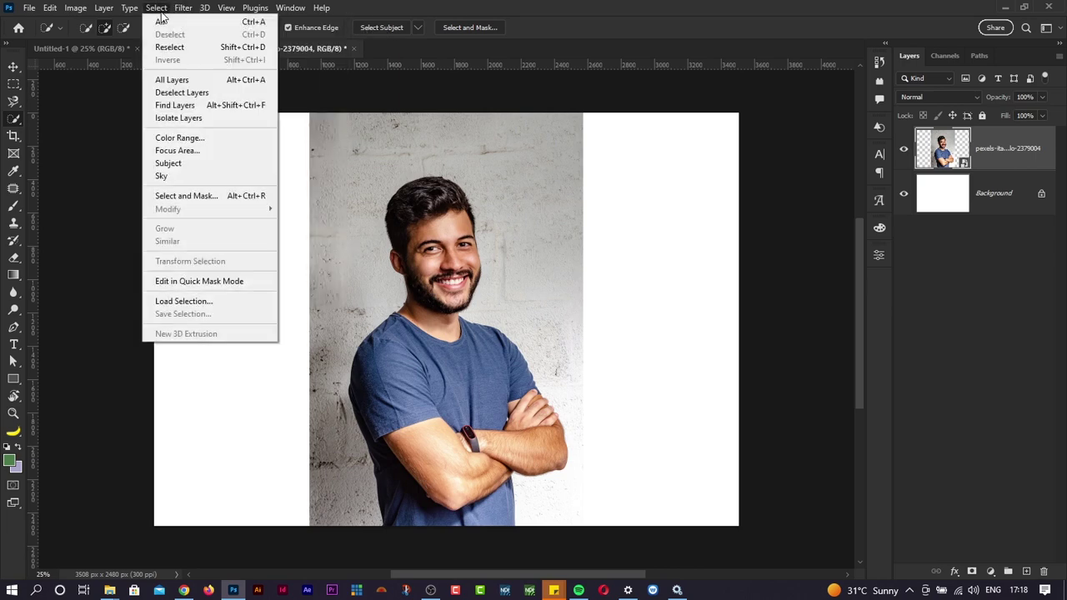
click(200, 169)
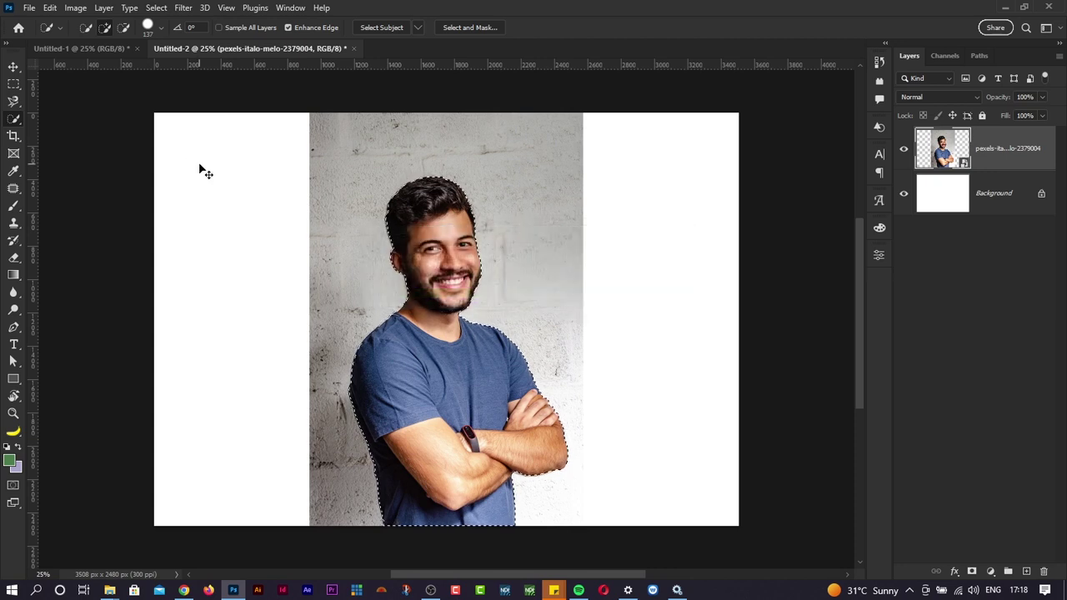
Open the Focus Area selection command for the photo and cancel it
click(131, 8)
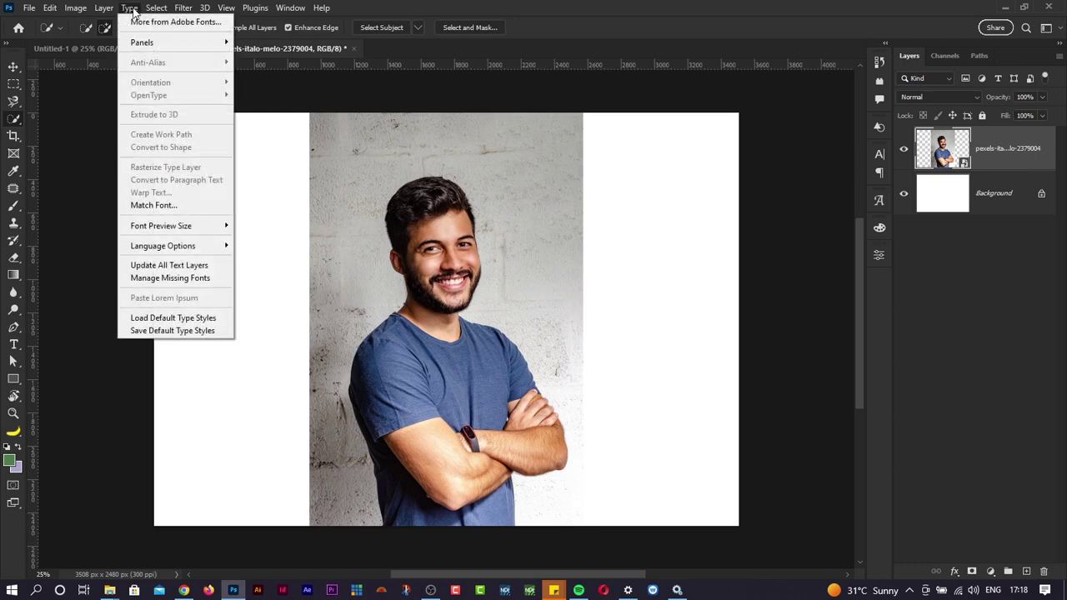
mouse_move(151, 8)
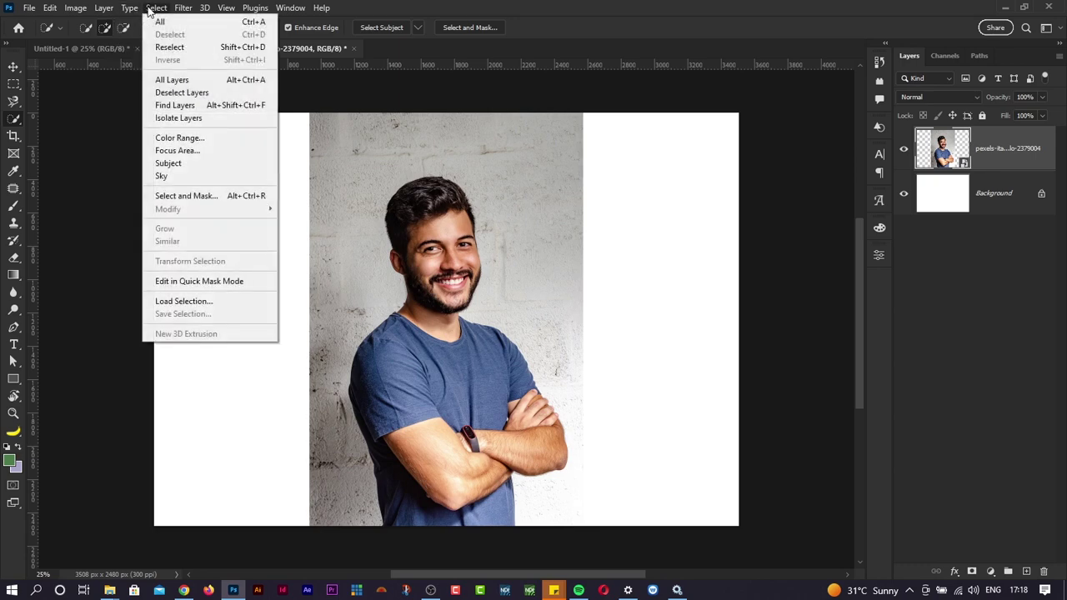
click(175, 151)
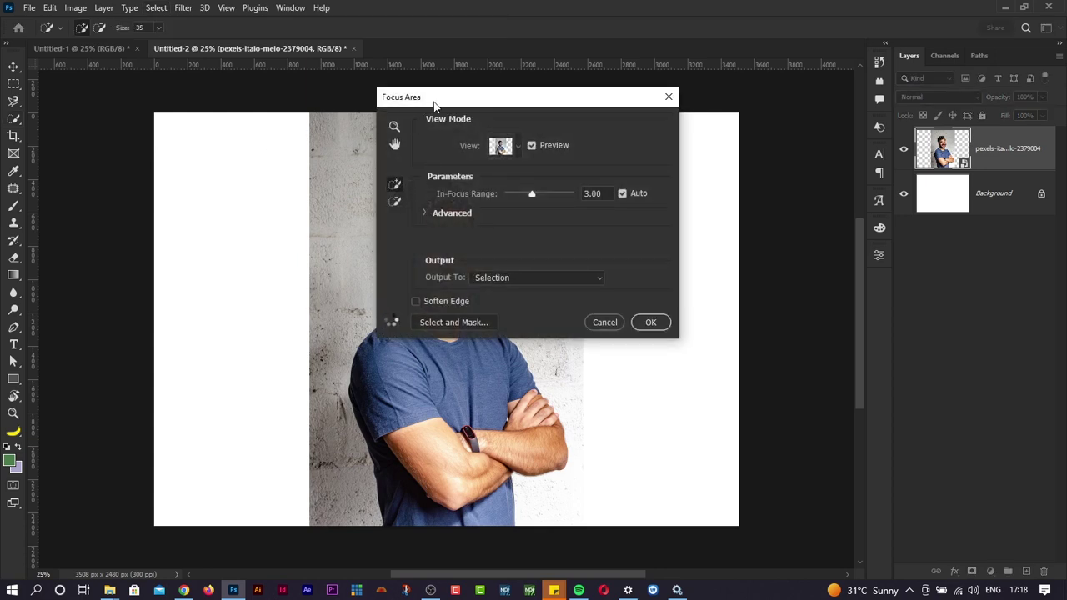
click(672, 98)
Start a Color Range selection on the man's photo and sample the blue of his T-shirt at several spots
click(158, 7)
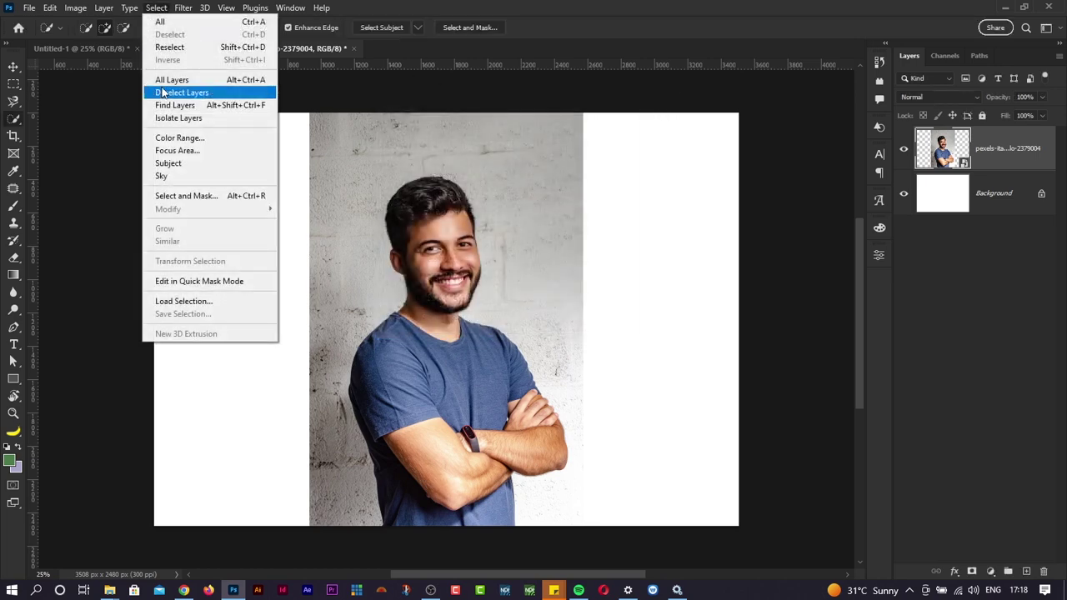
click(194, 139)
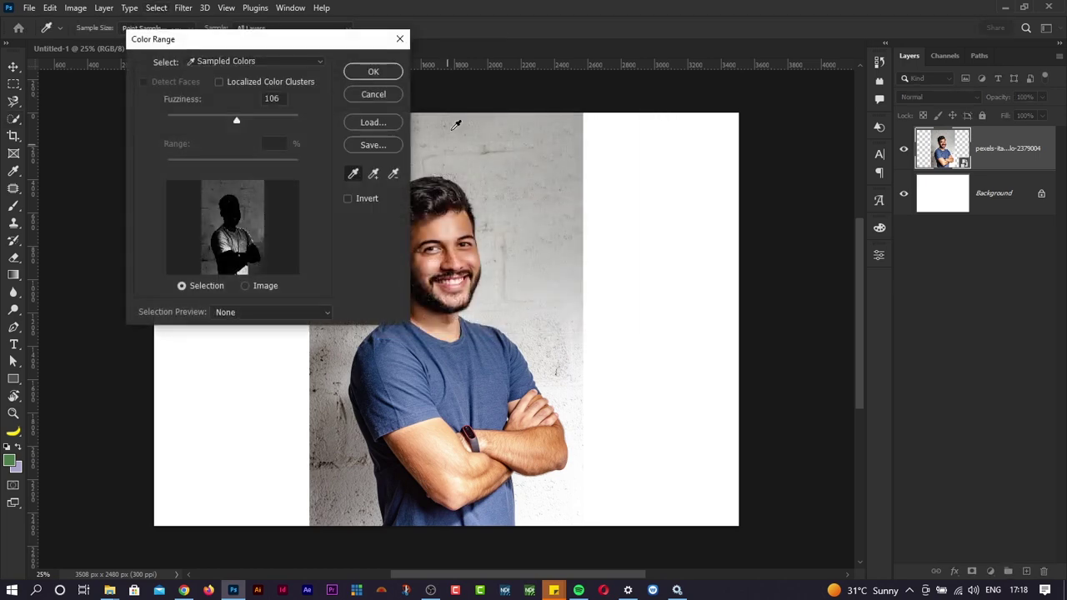
drag(304, 37, 782, 77)
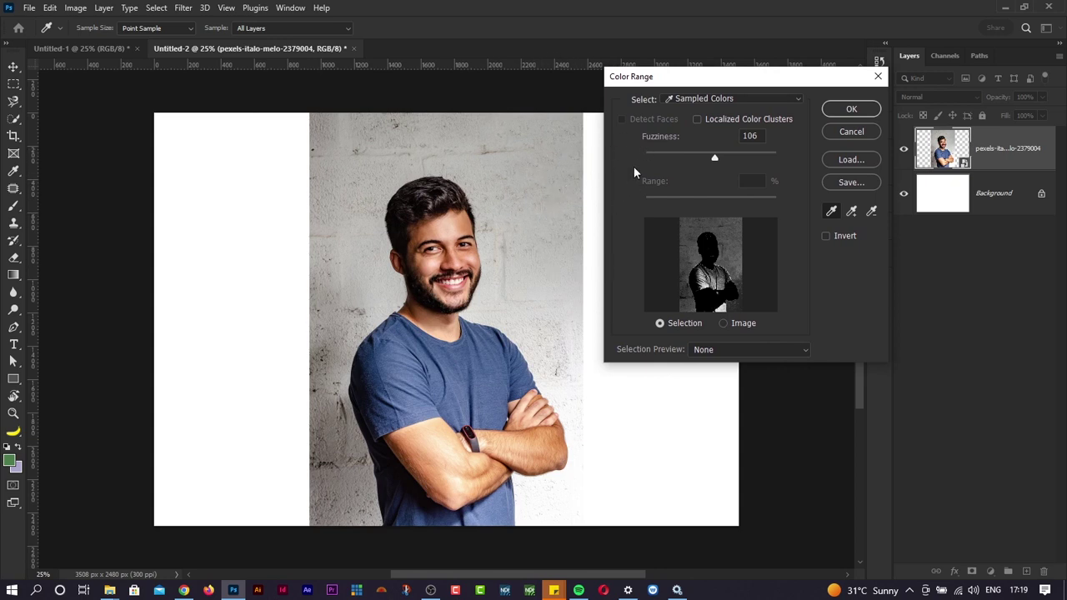
mouse_move(637, 85)
mouse_down()
mouse_move(620, 103)
mouse_move(621, 77)
mouse_up()
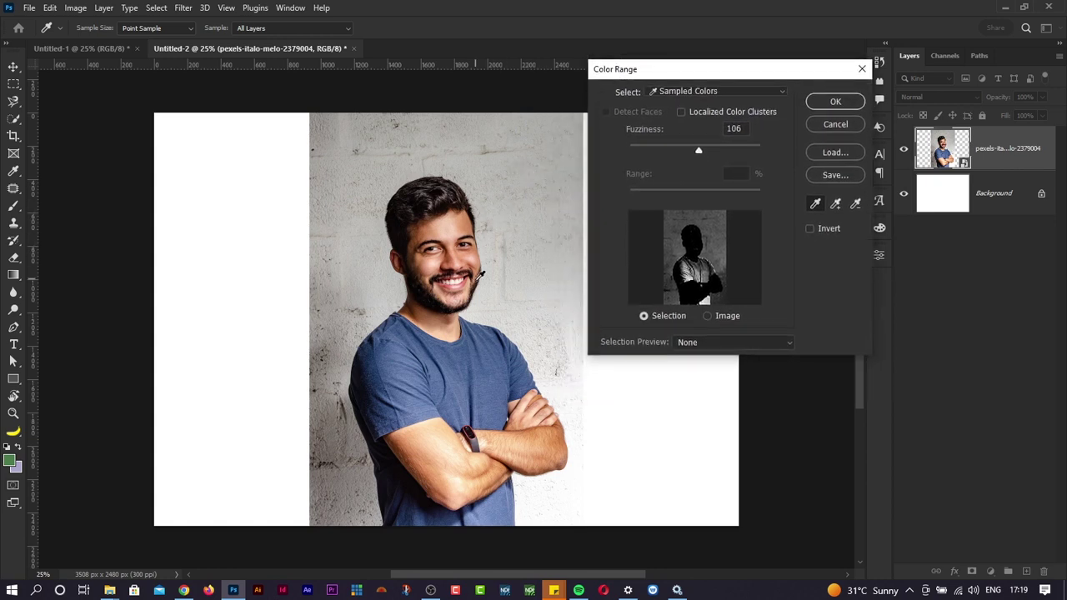
click(455, 390)
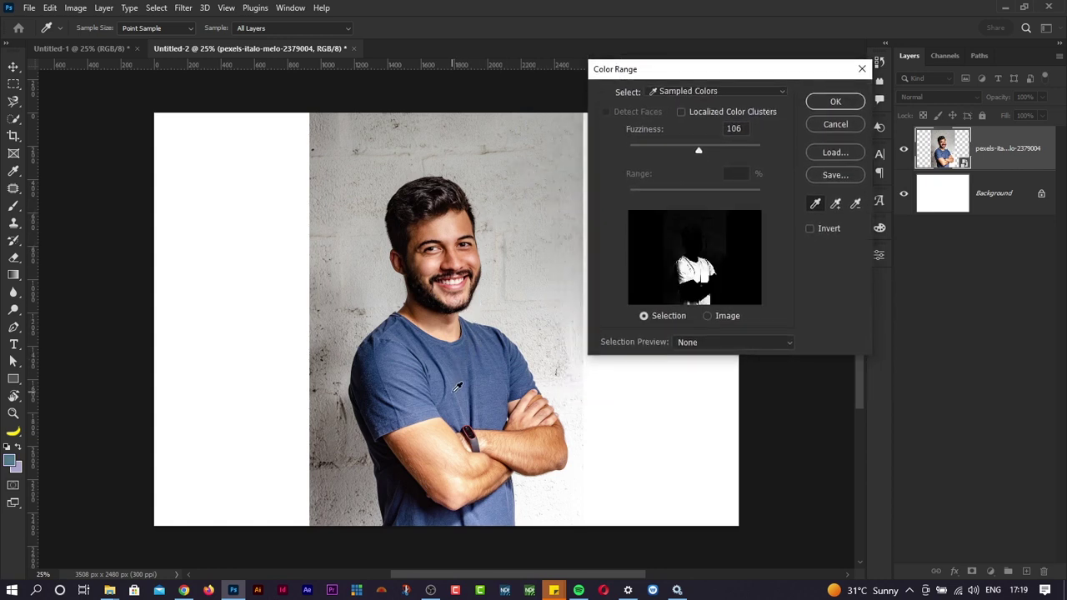
click(455, 393)
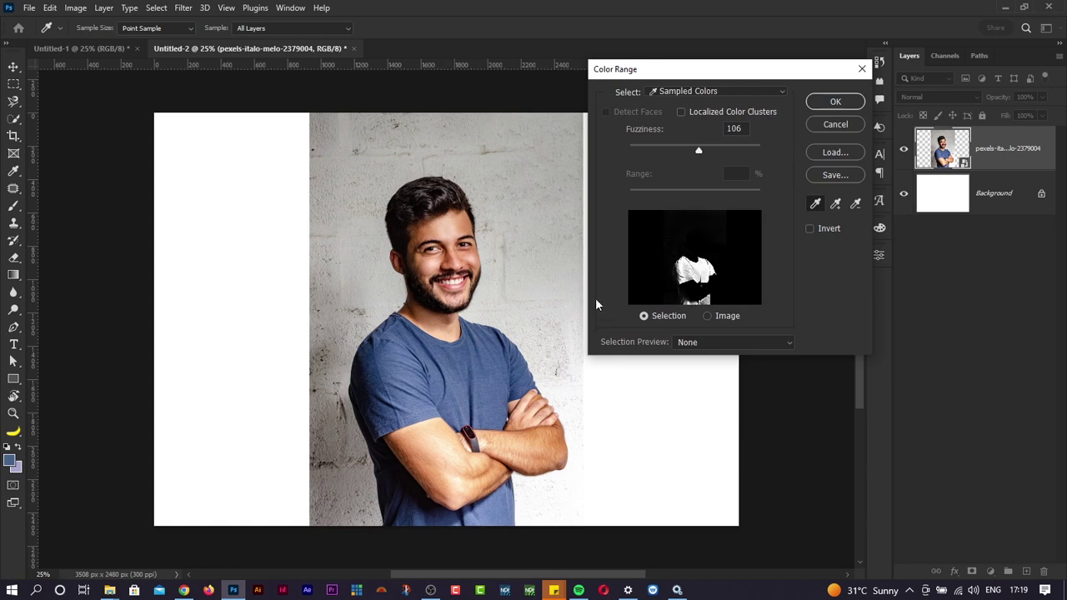
click(411, 408)
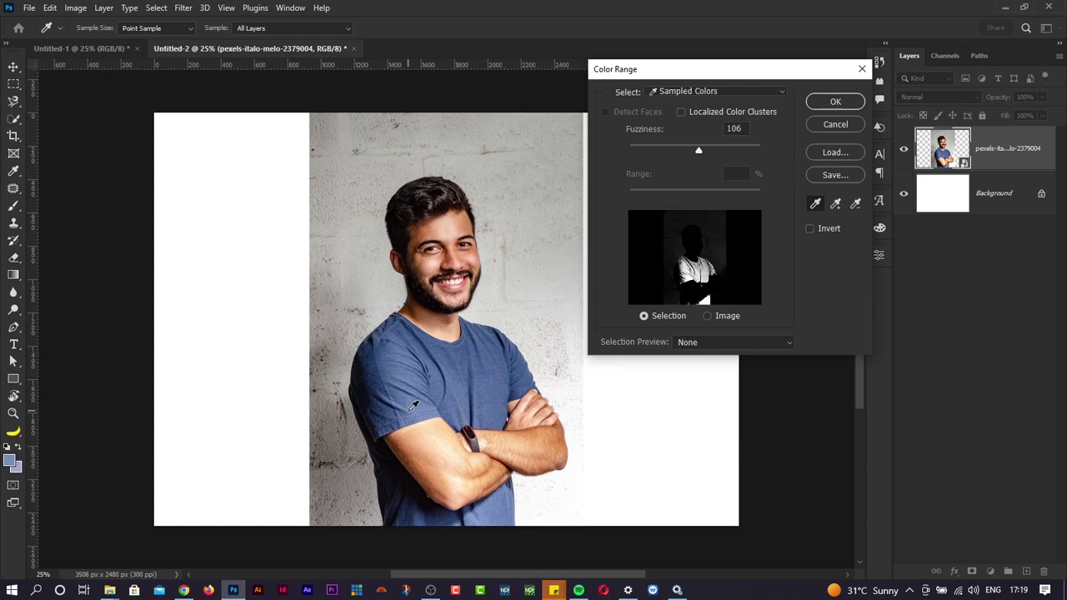
click(472, 361)
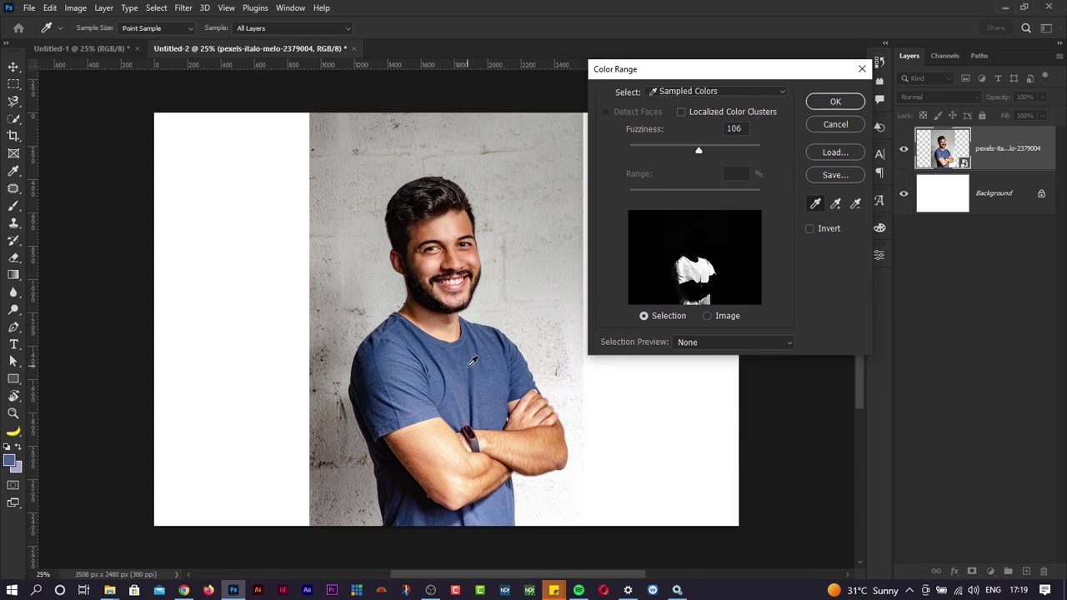
Sample the wall, the man's neck, beard and forehead in turn as the Color Range colour
click(374, 231)
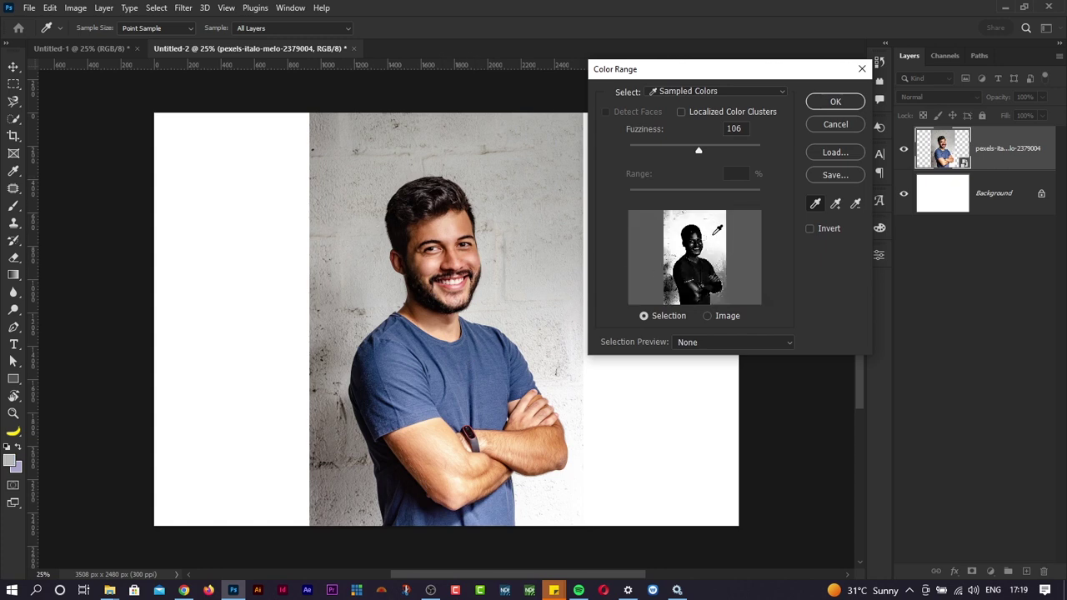
click(446, 331)
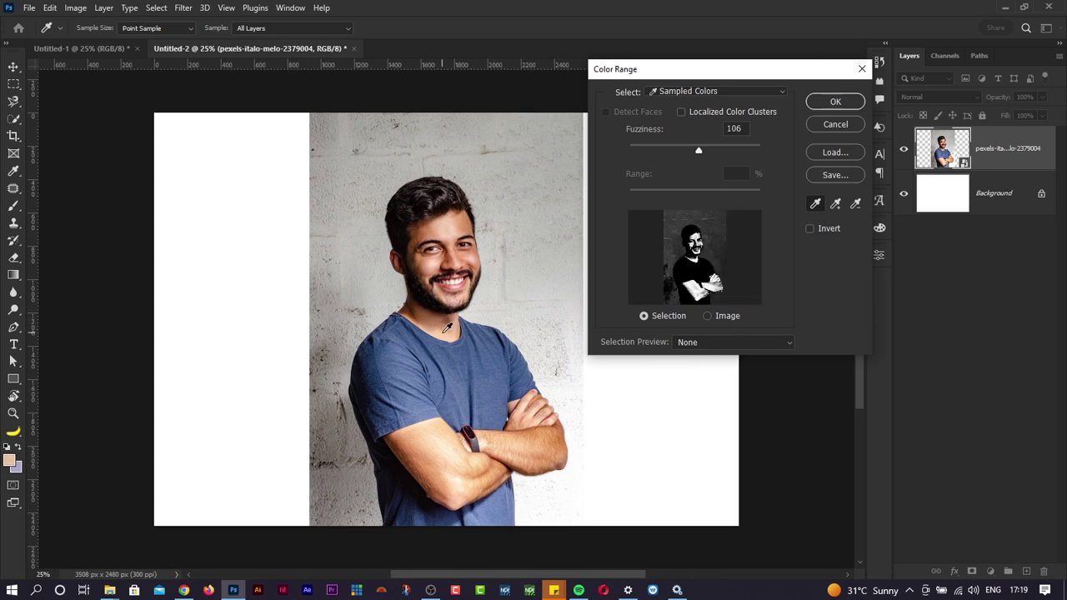
click(458, 220)
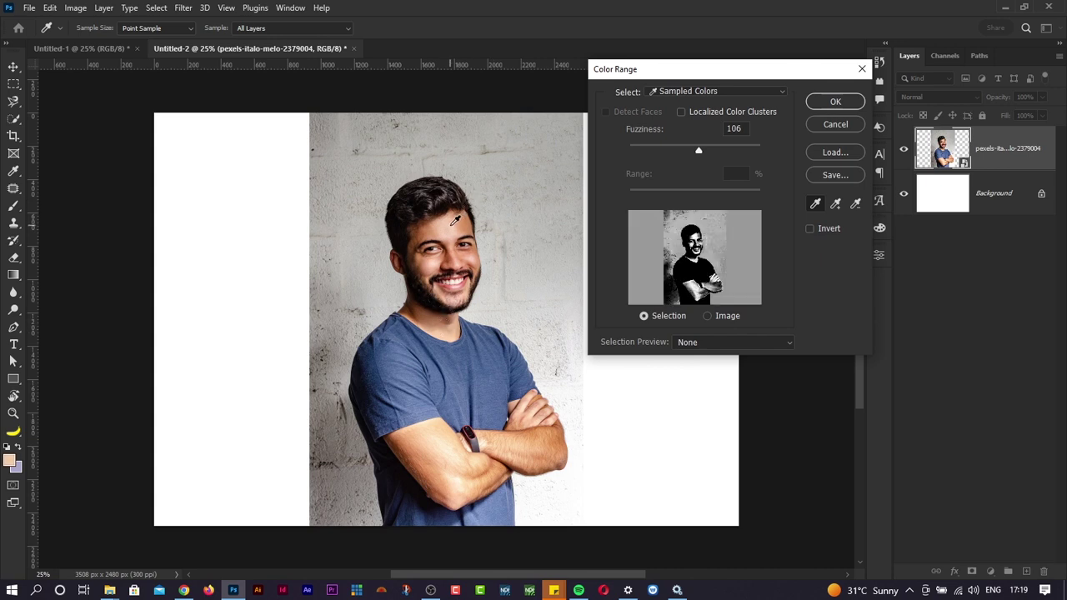
click(448, 352)
click(452, 303)
click(441, 310)
click(437, 299)
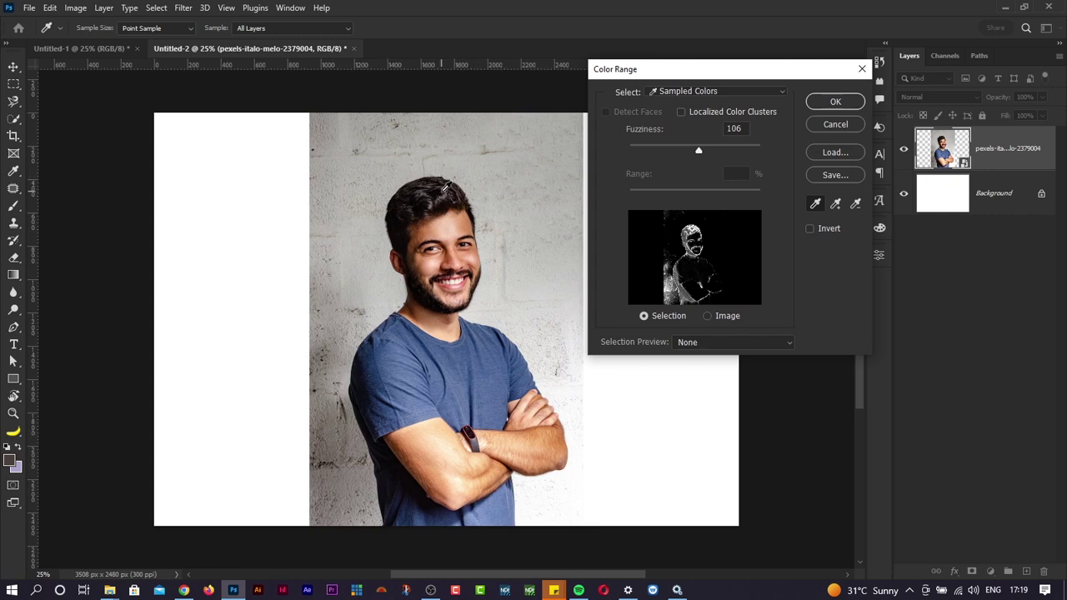
click(451, 231)
click(452, 233)
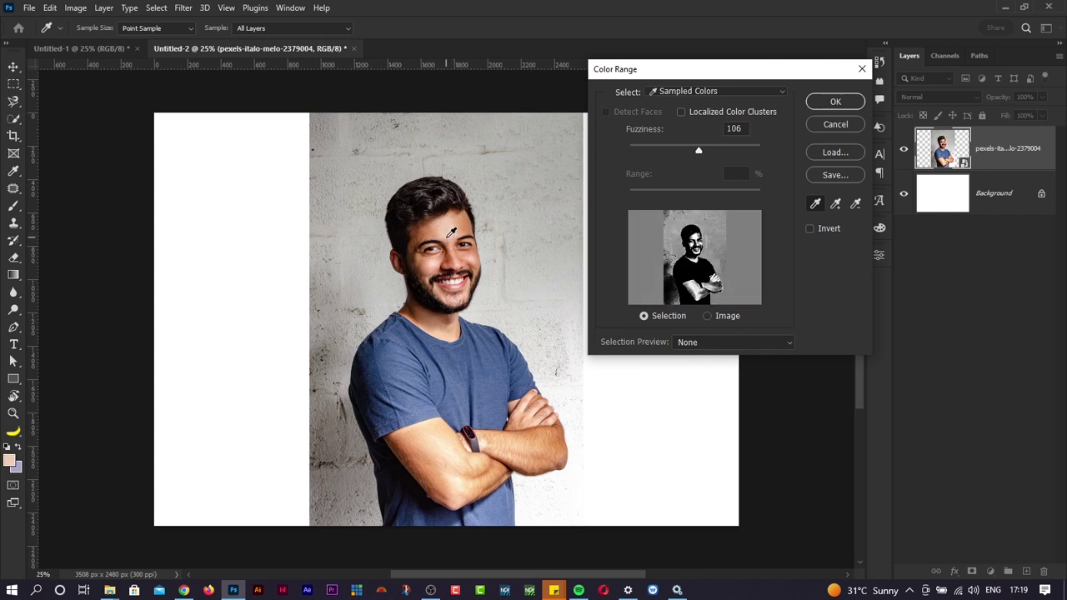
Try to subtract the wall's colour from the sampled Color Range selection at two spots beside the man's face
click(855, 204)
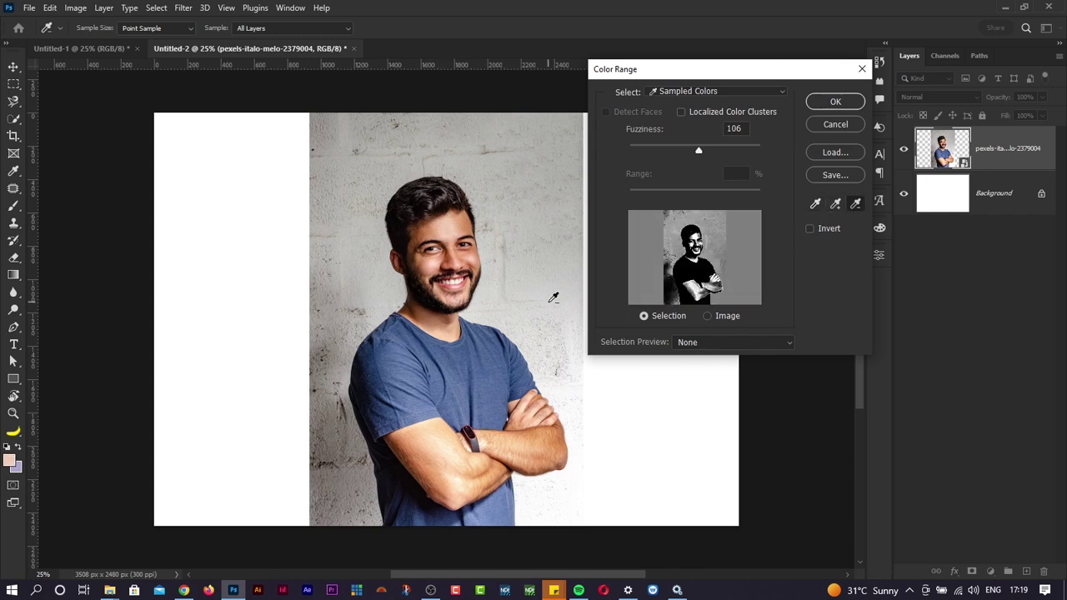
click(529, 261)
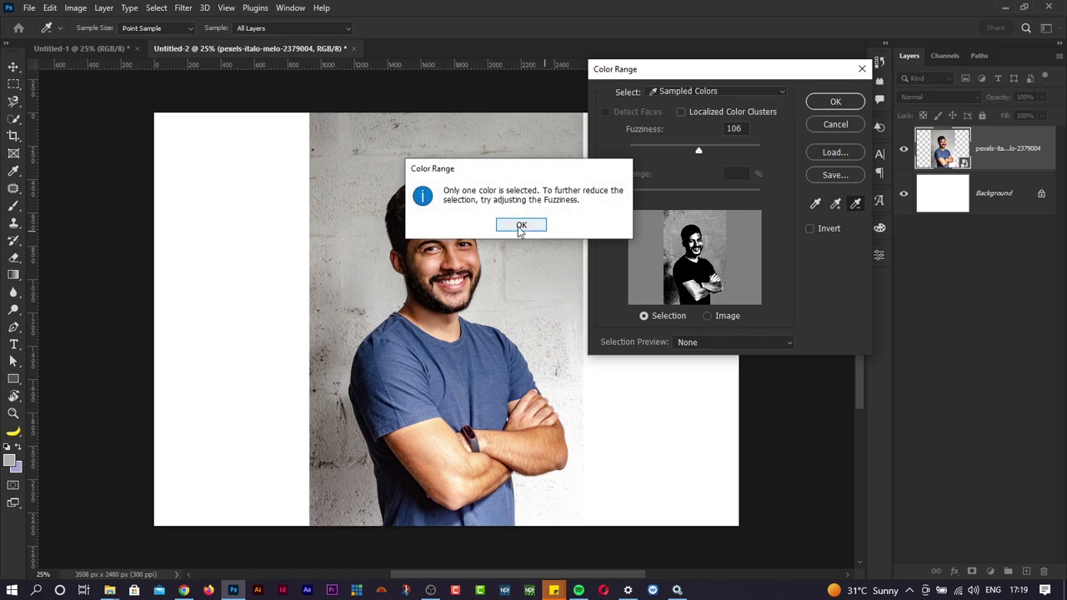
click(520, 226)
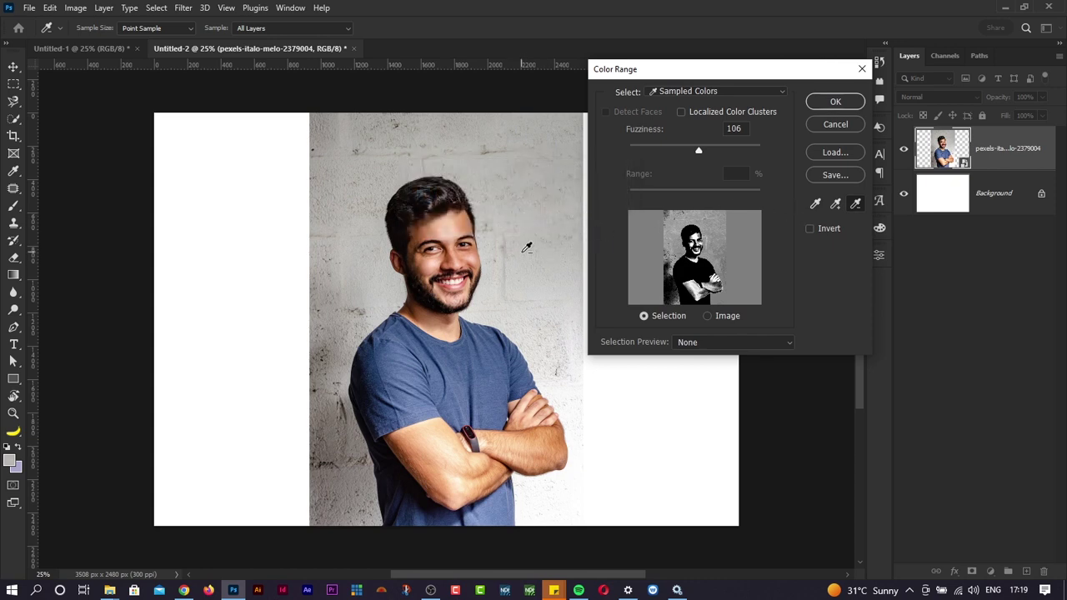
click(511, 255)
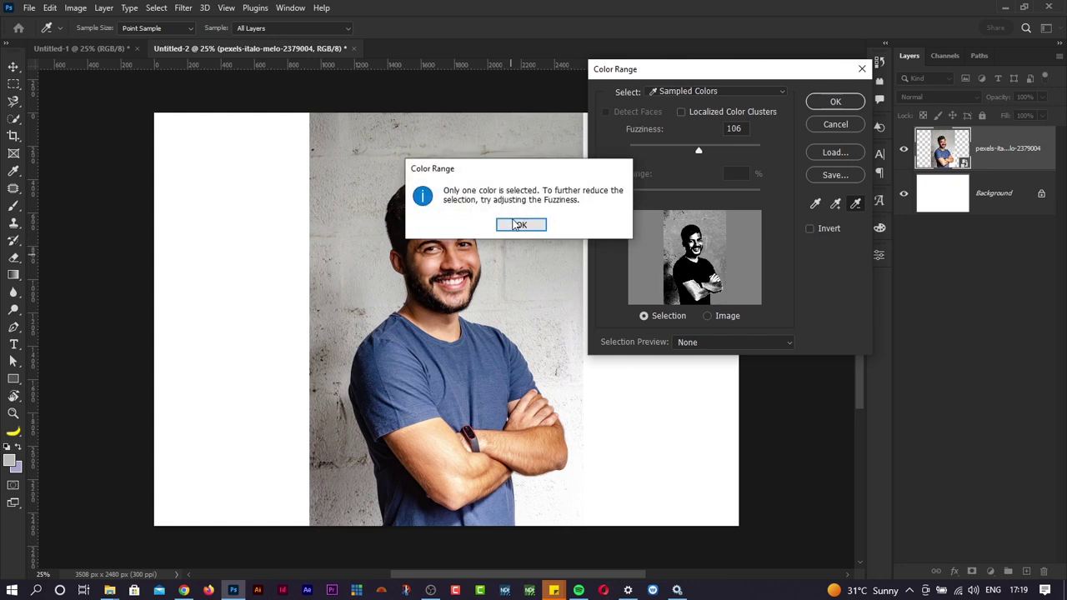
click(518, 222)
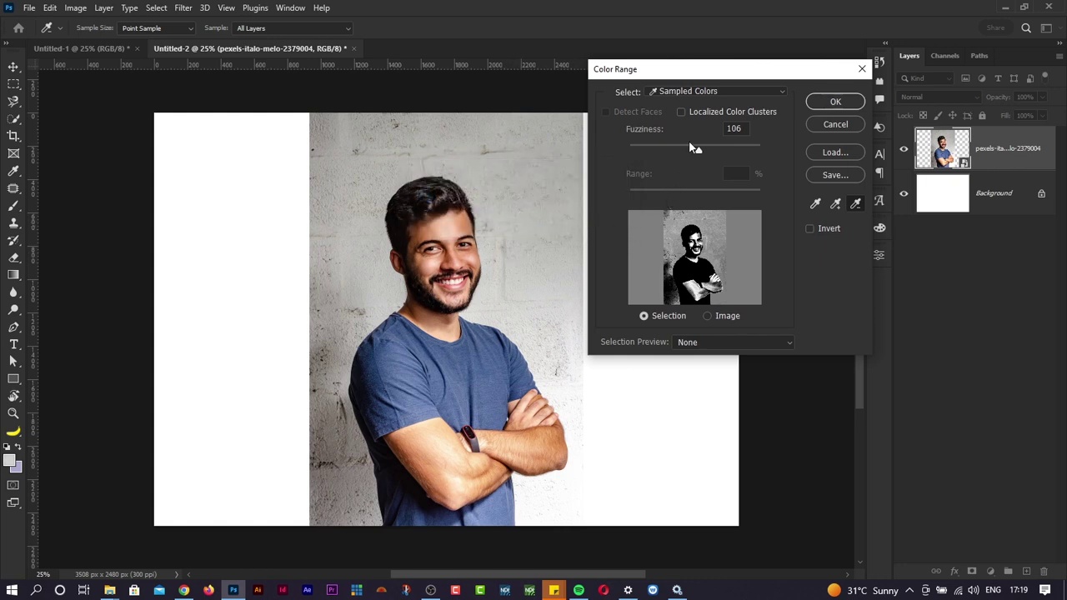
Try the Reds and Greens presets as the colours to select in Color Range
click(700, 91)
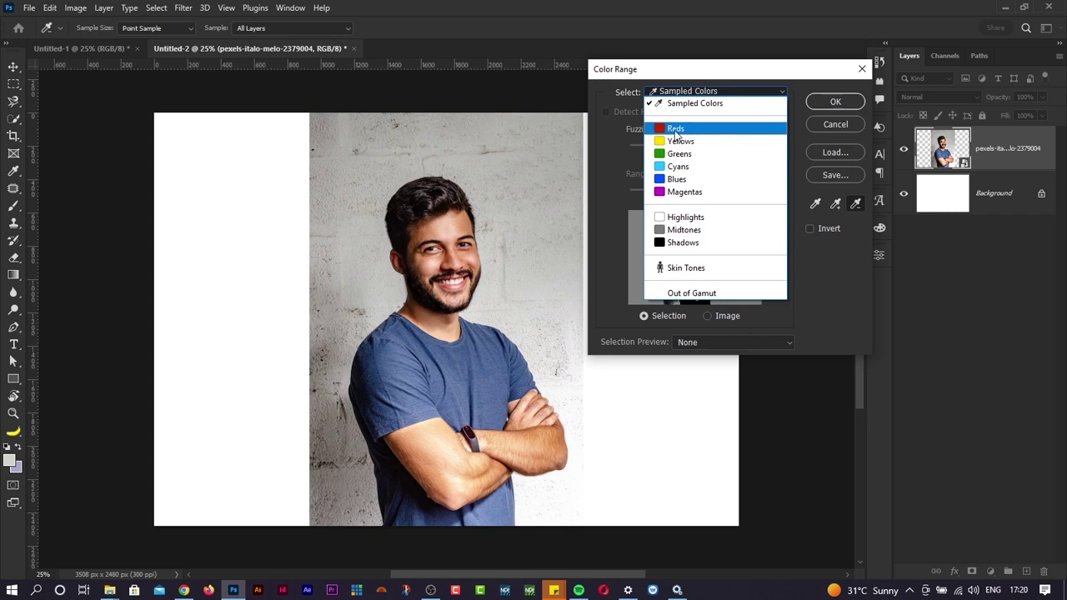
click(677, 134)
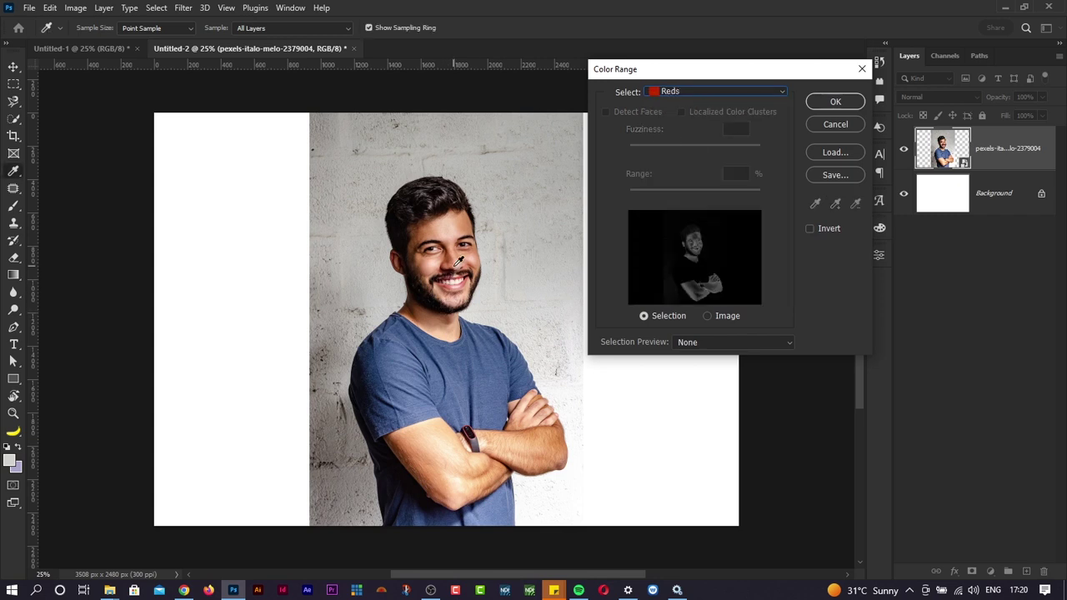
drag(458, 261, 442, 459)
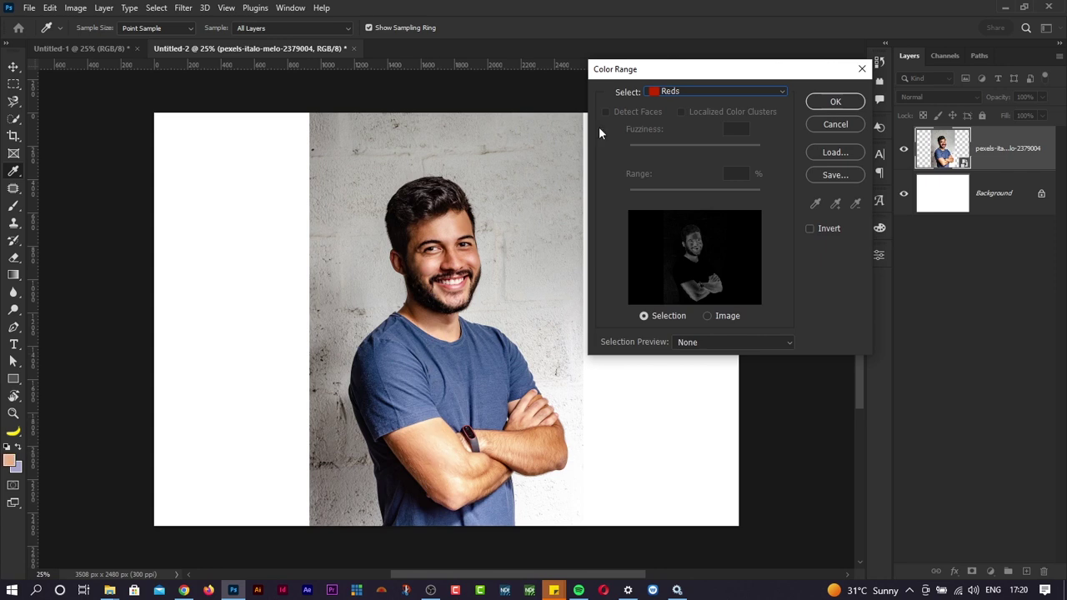
click(667, 91)
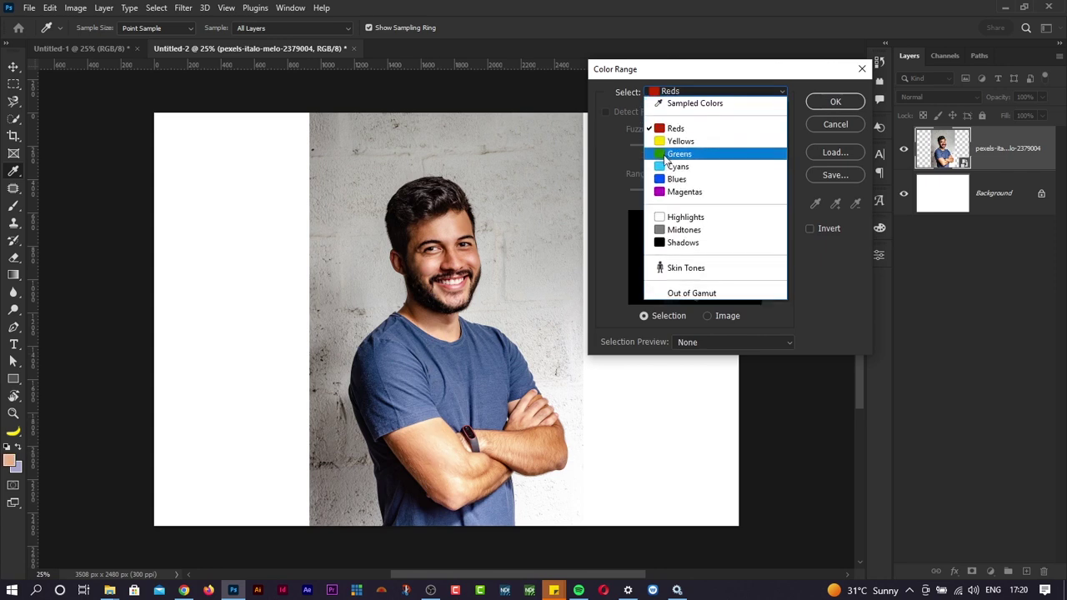
click(671, 155)
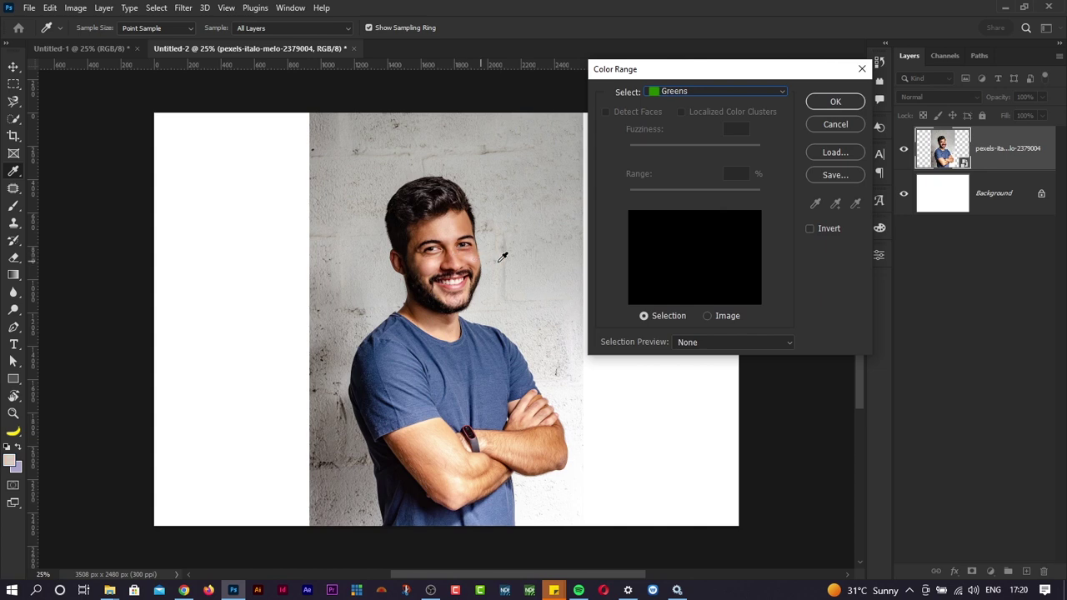
click(658, 93)
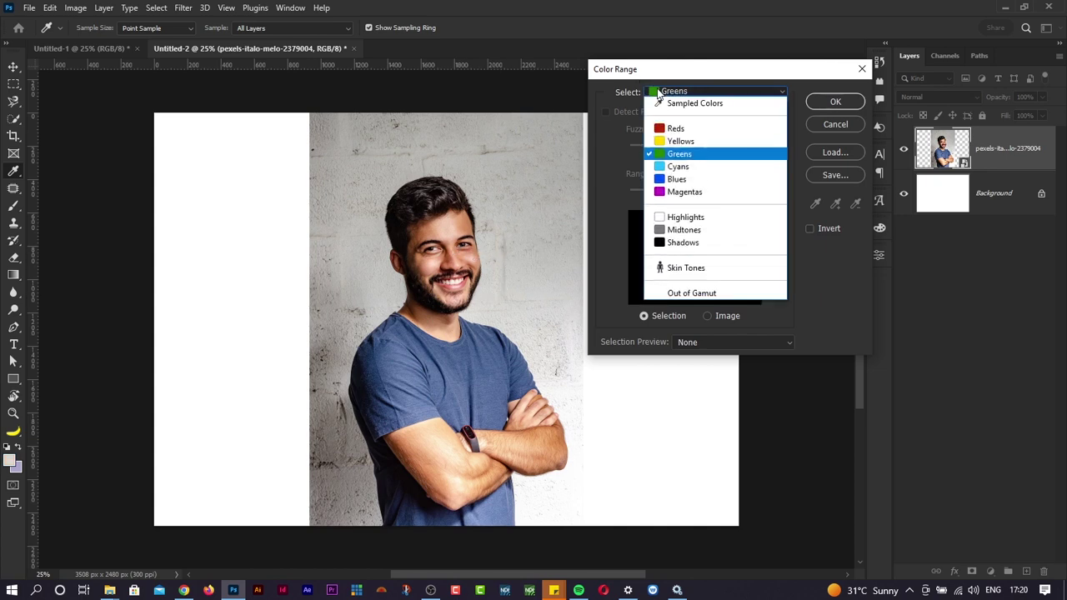
click(658, 92)
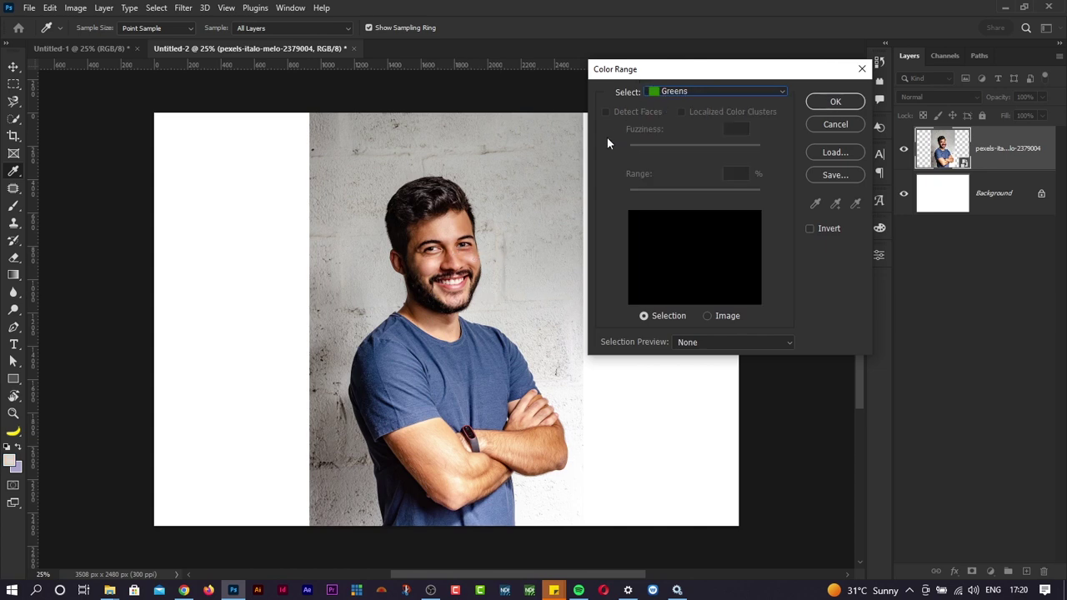
Set Color Range back to Sampled Colors and sample the skin on the man's nose with the plain eyedropper
click(718, 95)
click(696, 105)
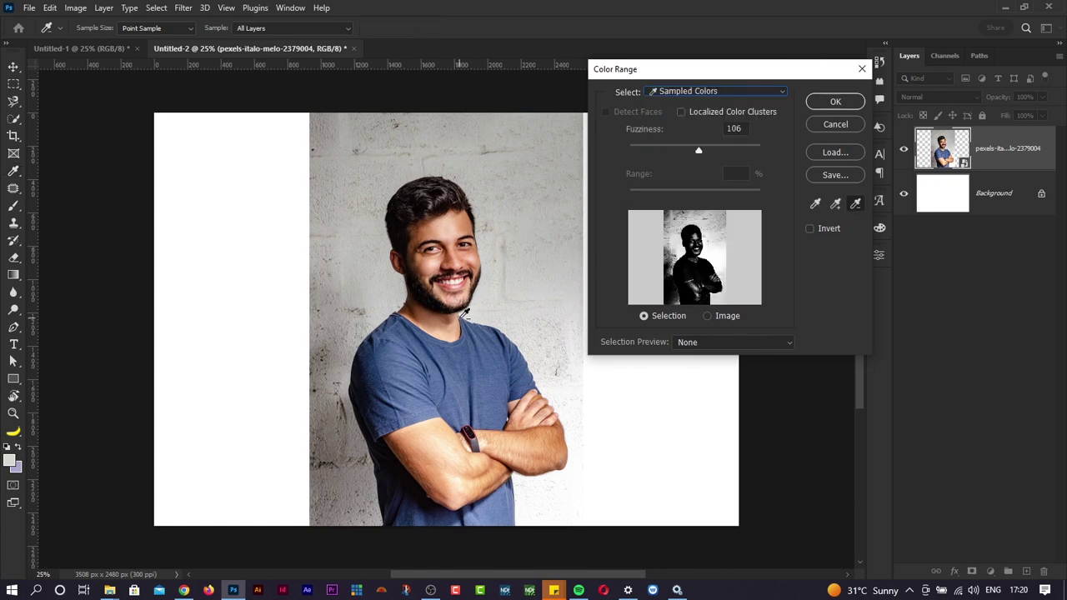
click(816, 204)
click(457, 254)
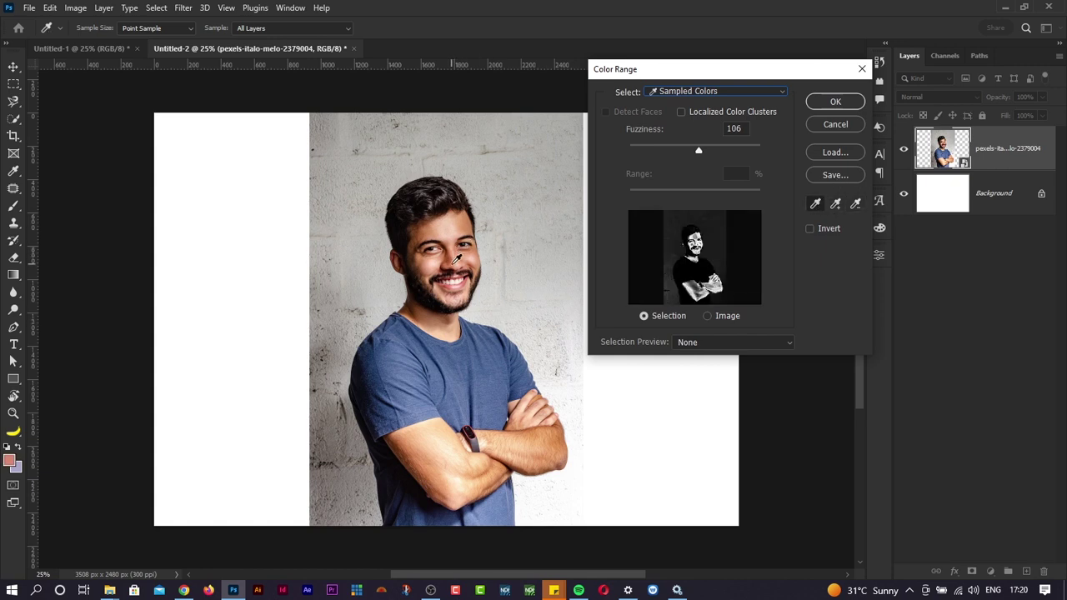
Set the Color Range fuzziness to 34, resample the skin beside the nose, and change the fuzziness to 54
drag(696, 151, 652, 153)
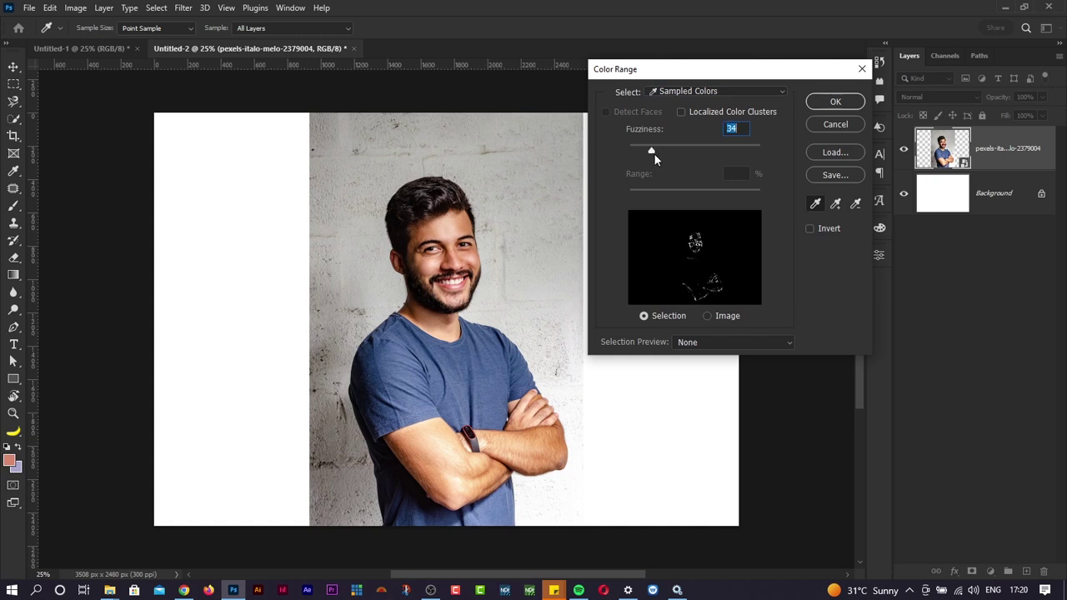
click(461, 257)
drag(652, 150, 670, 153)
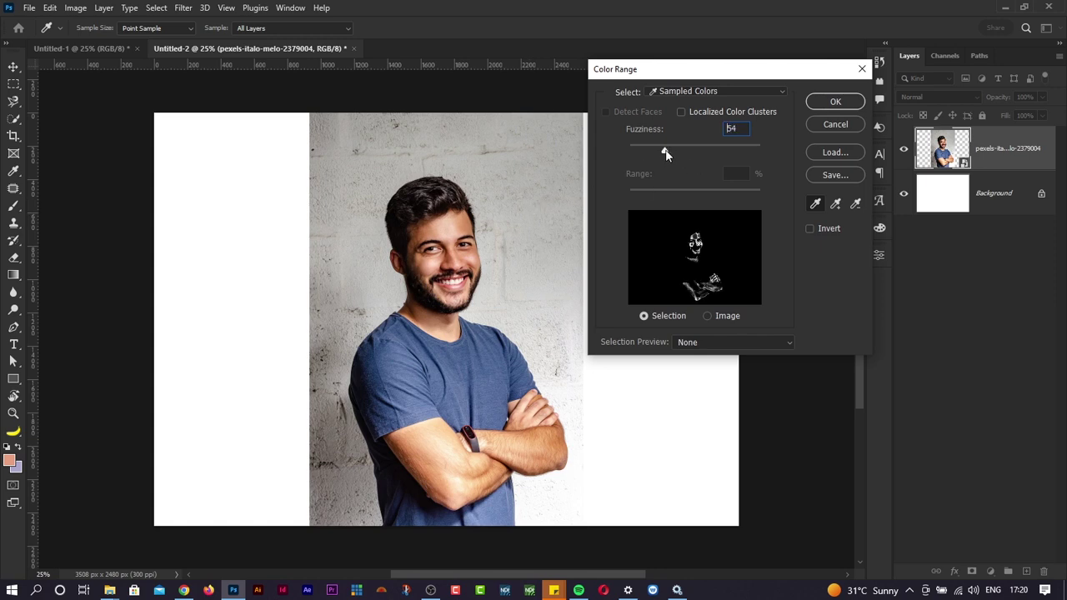
Sample skin tones at several points from the man's nose to his cheek, and close Color Range without applying it
click(453, 255)
click(454, 256)
click(459, 257)
click(463, 259)
click(467, 255)
click(475, 257)
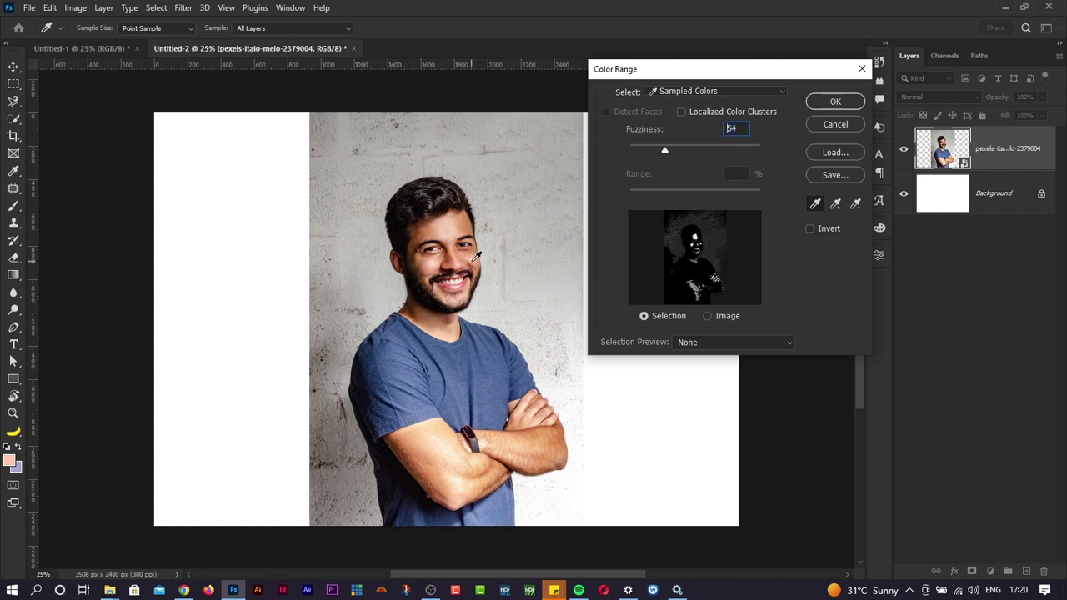
click(476, 257)
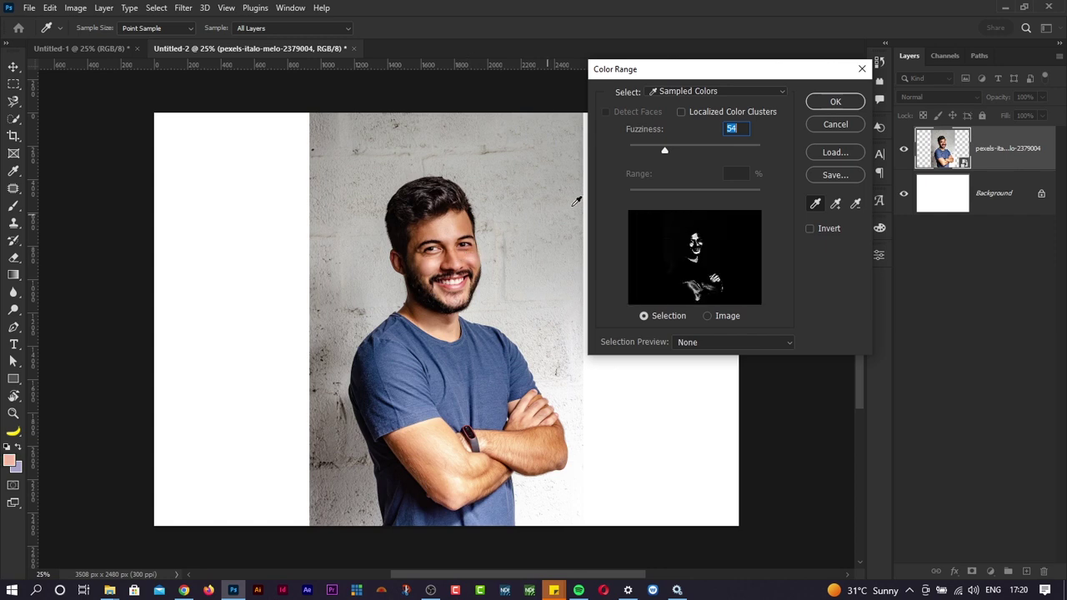
click(861, 73)
Delete the man's photo layer and place the banana photo pexels-shvets-production-7194915.jpg from the pictures folder, with the Quick Selection Tool ready
key(Delete)
key(alt+Tab)
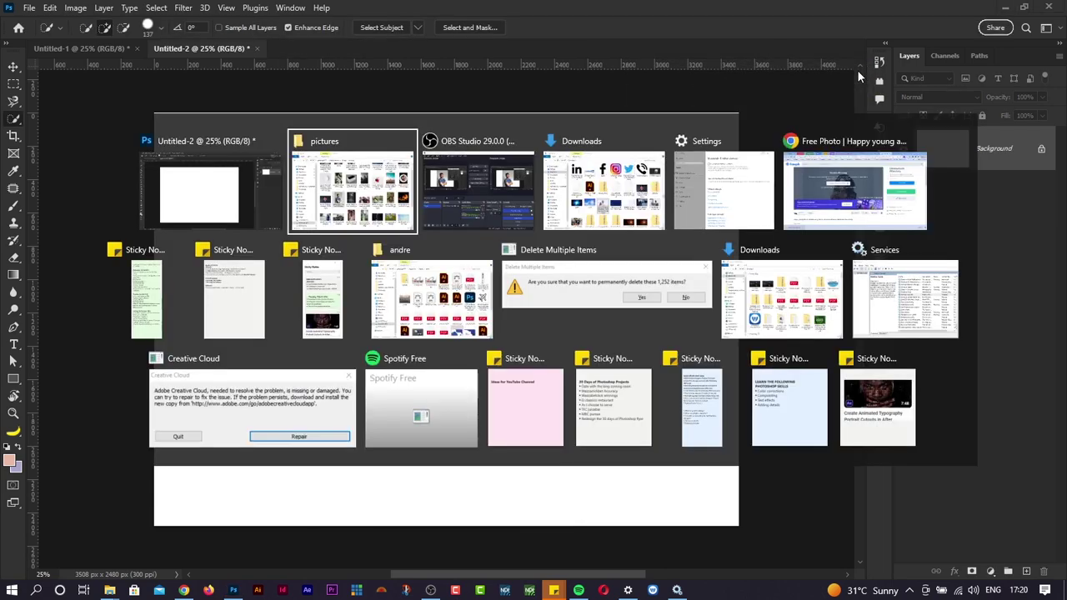
scroll(999, 295, down, 3)
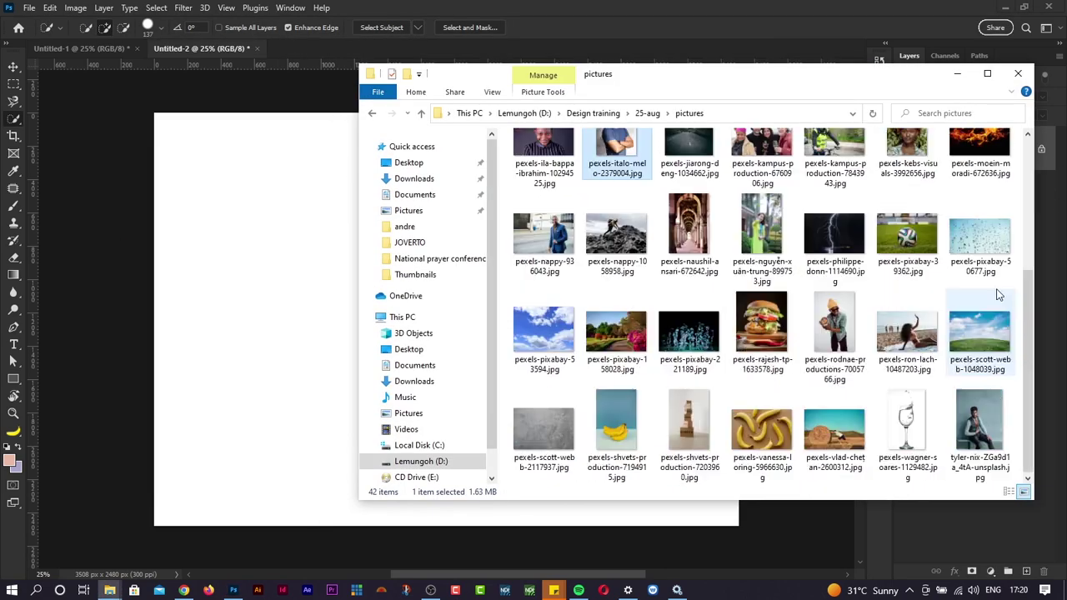
drag(621, 429, 311, 401)
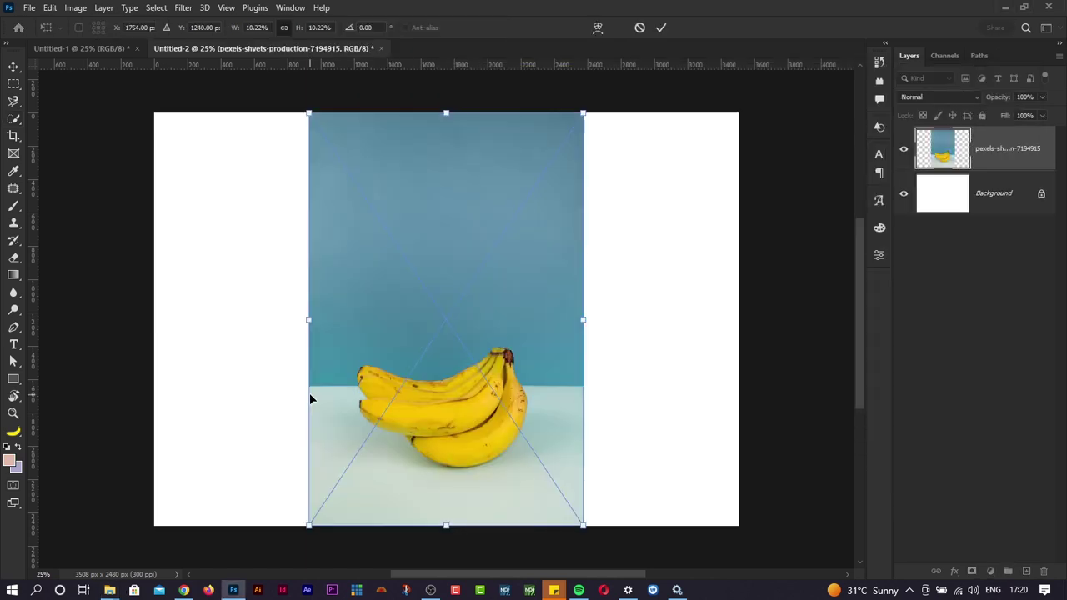
key(Return)
key(w)
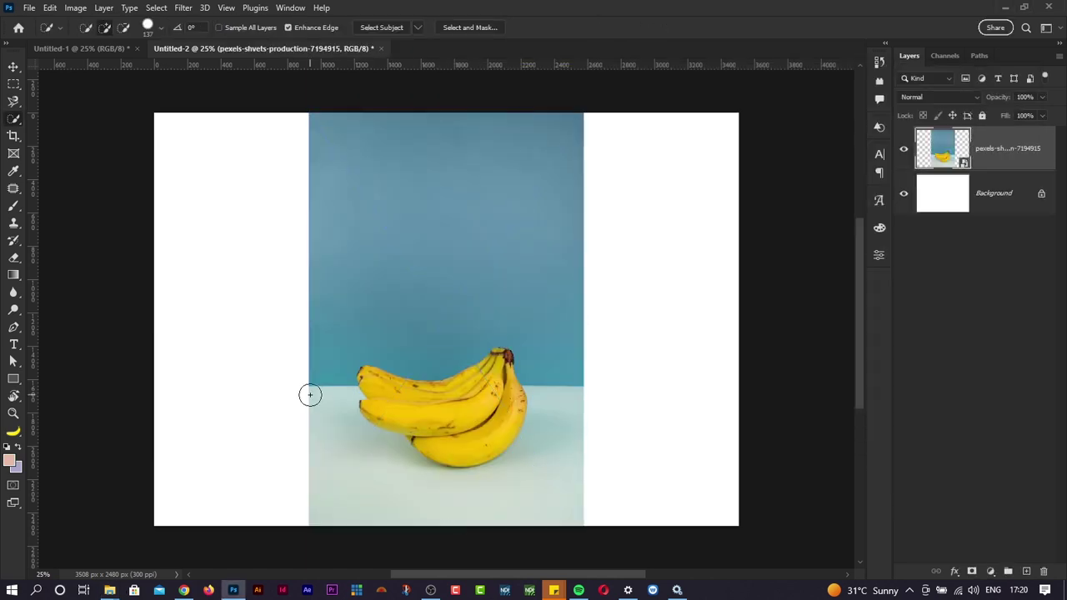
Select the blue backdrop behind the bananas with Color Range by sampling several points on it, and clear the selection
click(156, 8)
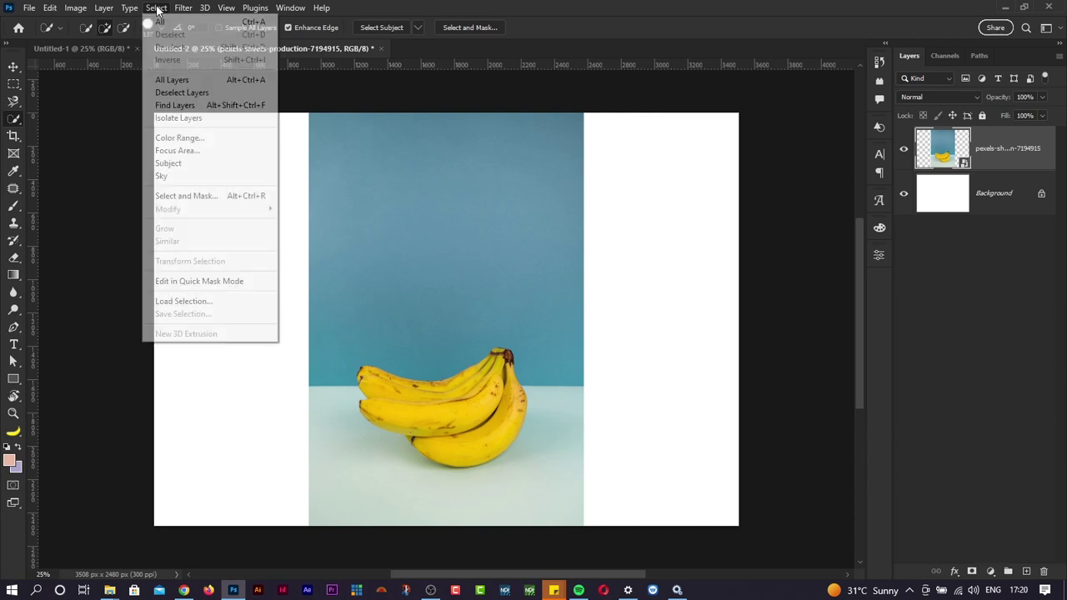
click(177, 138)
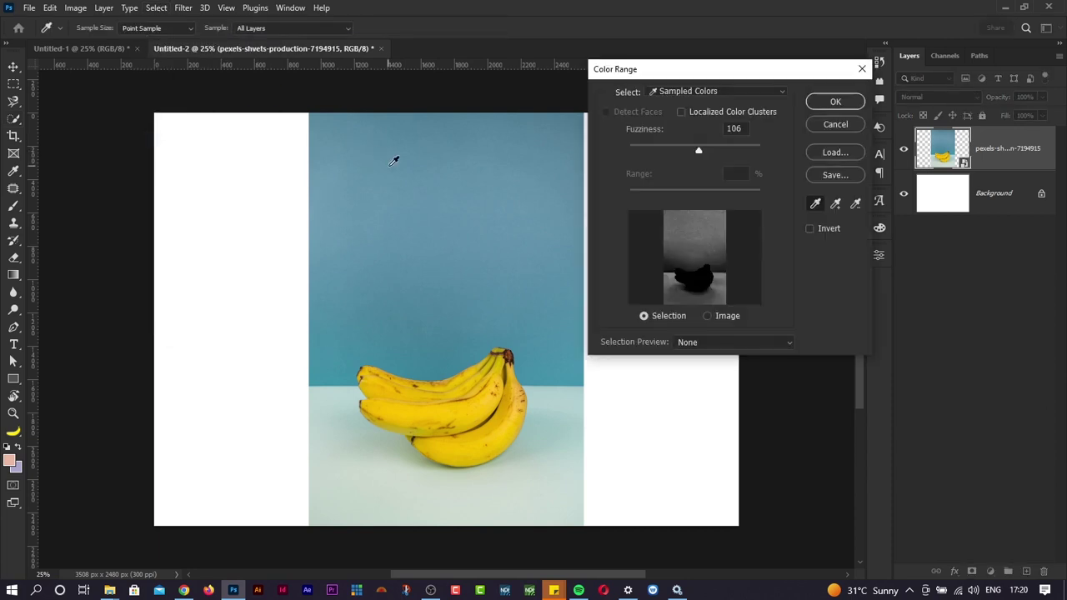
click(426, 164)
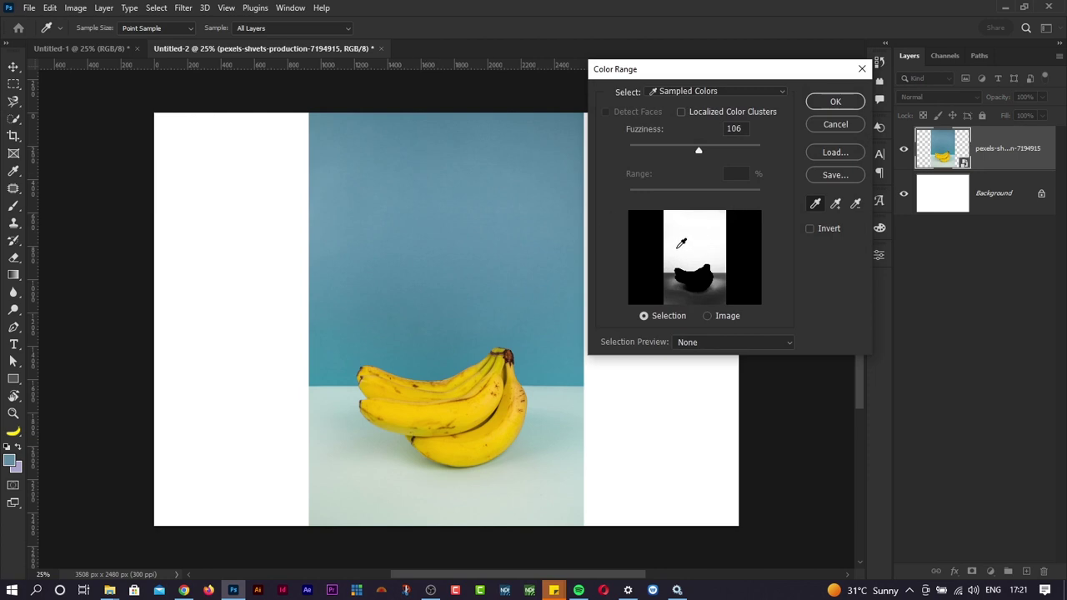
click(681, 89)
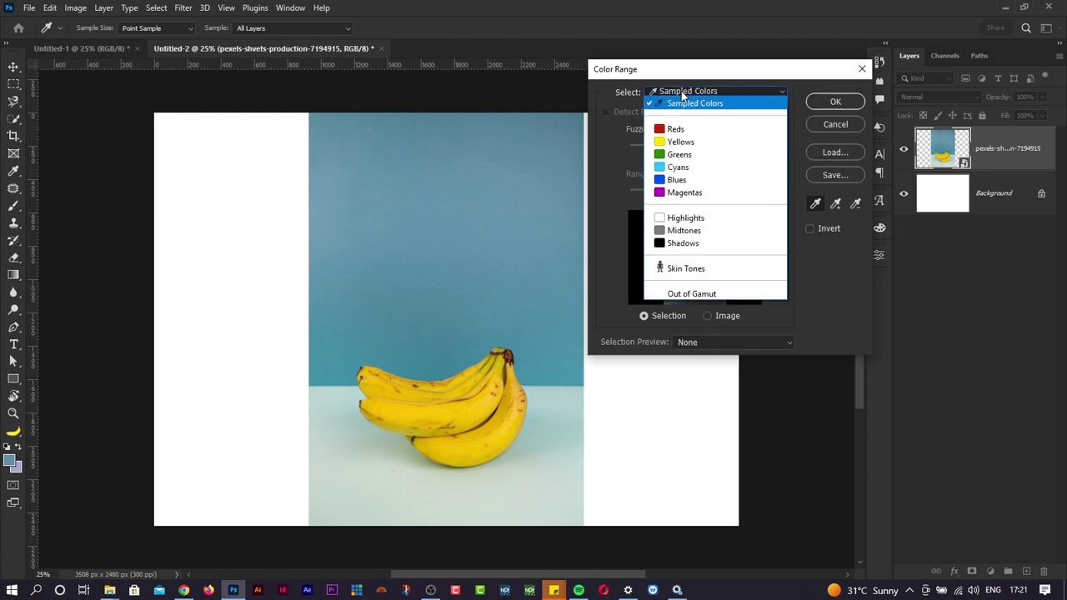
click(673, 105)
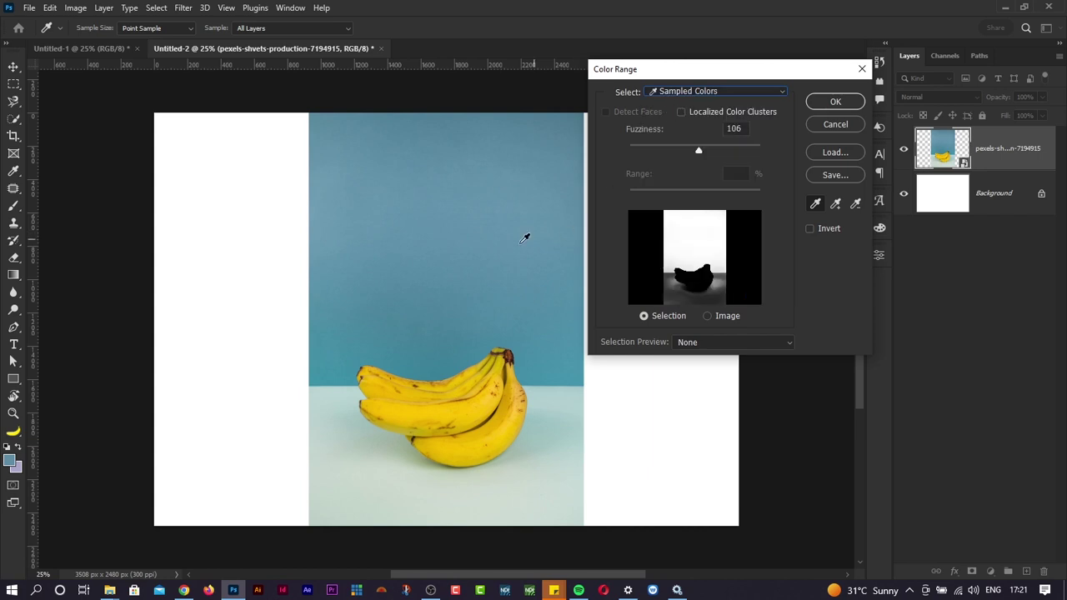
click(471, 218)
click(417, 237)
click(835, 101)
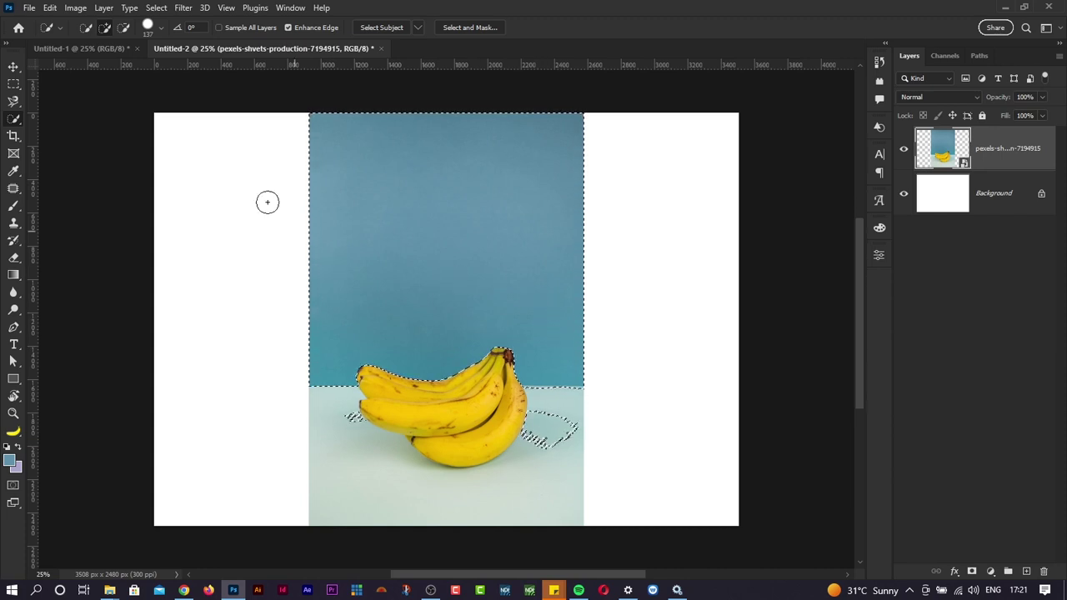
key(ctrl+d)
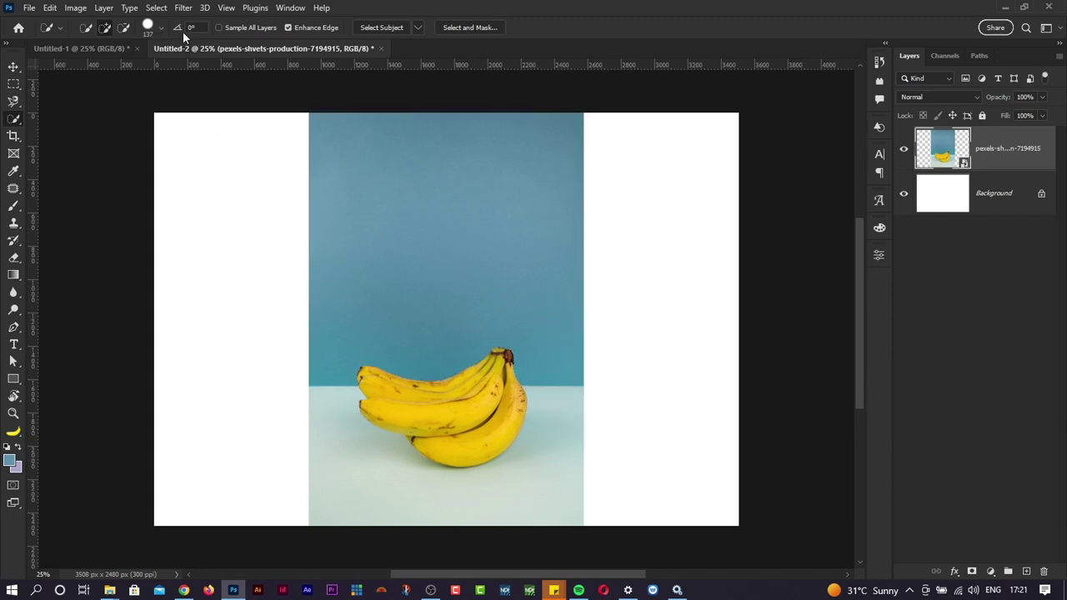
Select the pale tabletop below the bananas with Color Range by sampling its surface, and clear the selection
click(159, 9)
click(185, 137)
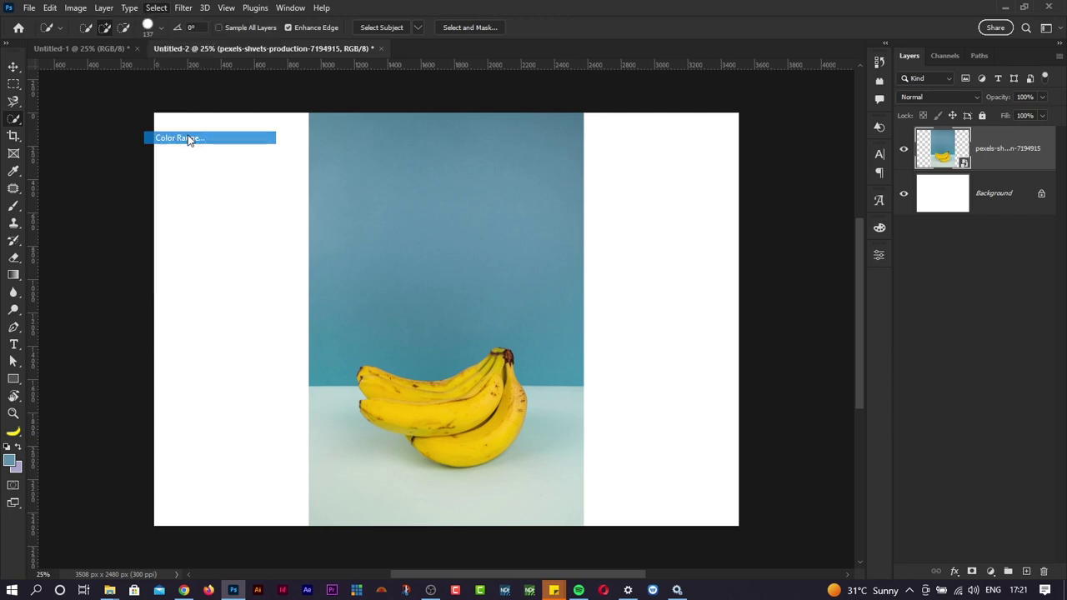
click(512, 501)
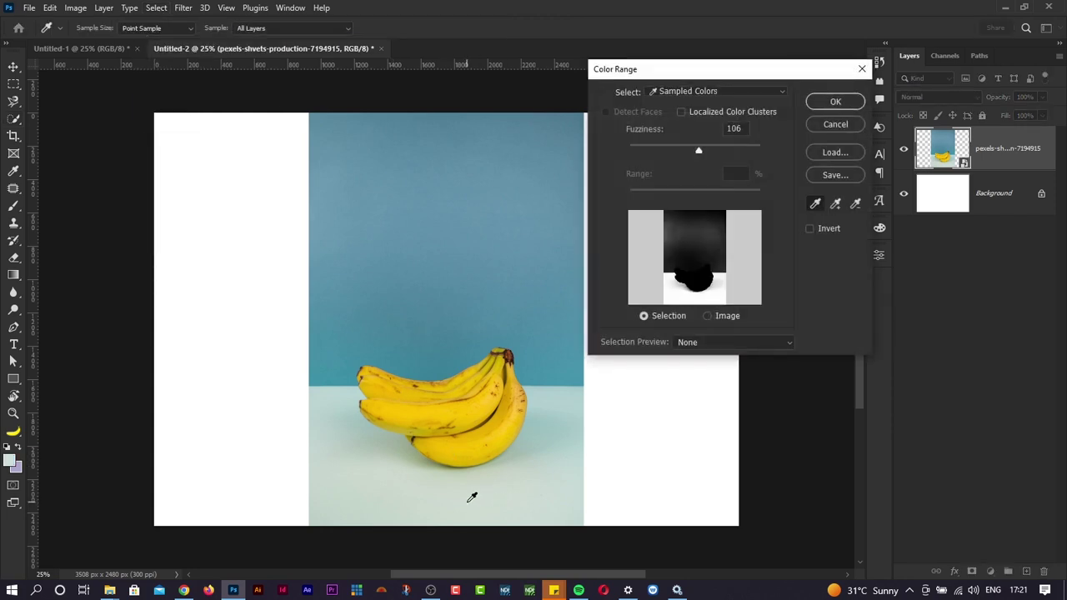
click(473, 495)
click(835, 101)
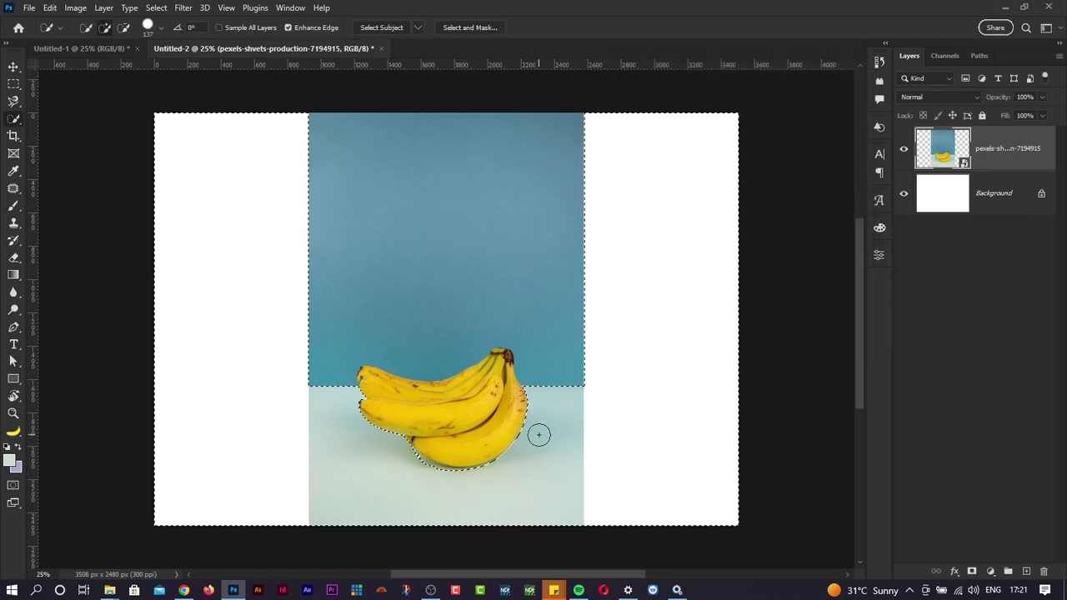
key(ctrl+d)
Delete the banana layer and place the photo of the woman in the yellow dress from the pictures folder, with the Quick Selection Tool ready
key(Delete)
key(alt+Tab)
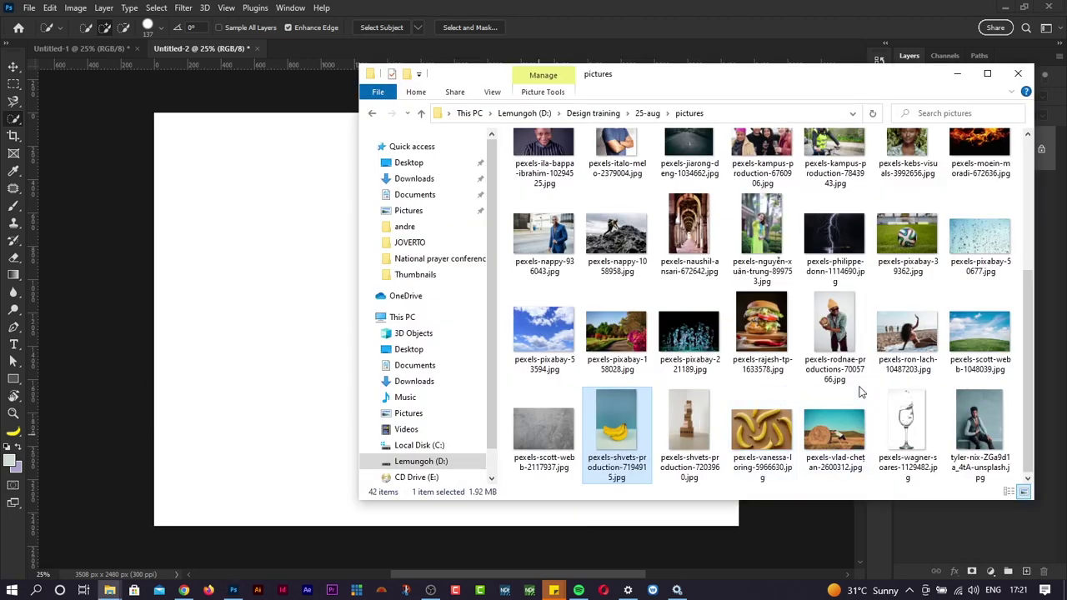
scroll(862, 392, up, 3)
drag(778, 406, 284, 346)
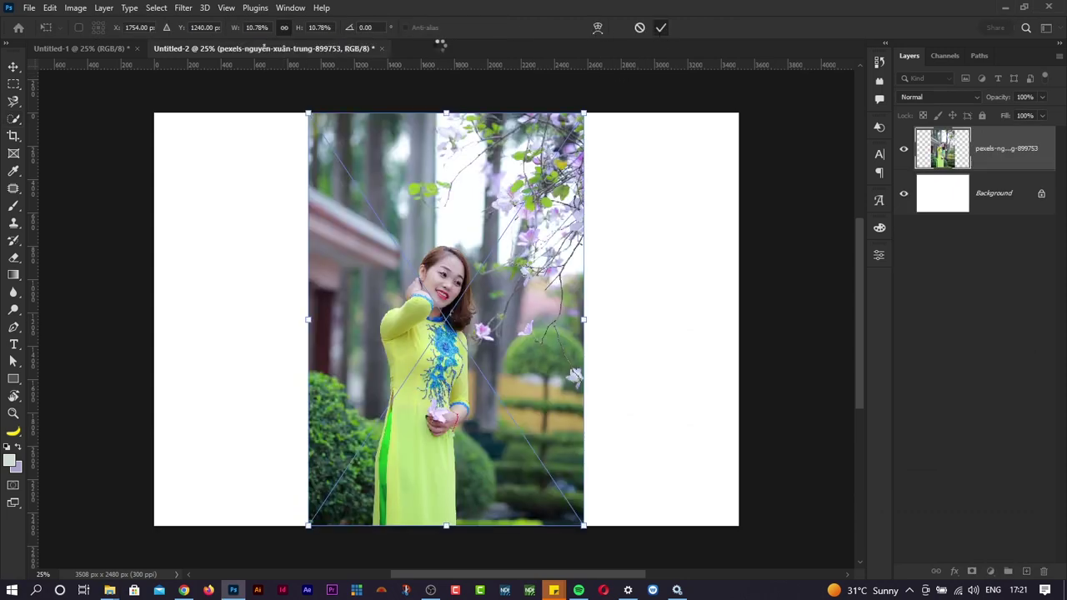
key(Return)
key(w)
Try Focus Area on the woman's photo with in-focus ranges of 1.07 and 5.93, and close it without applying
click(156, 9)
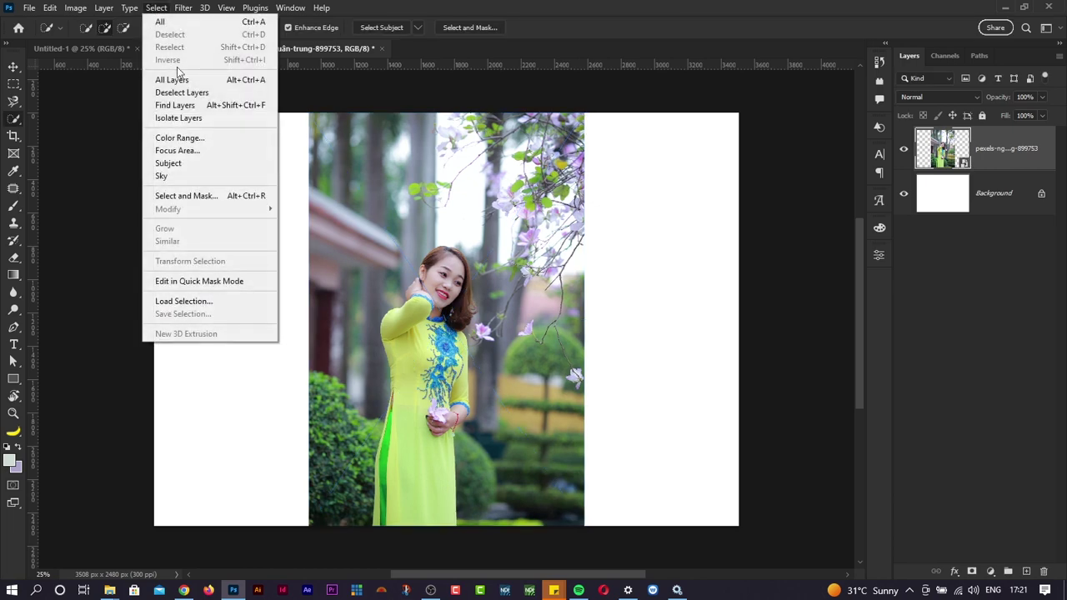
click(184, 152)
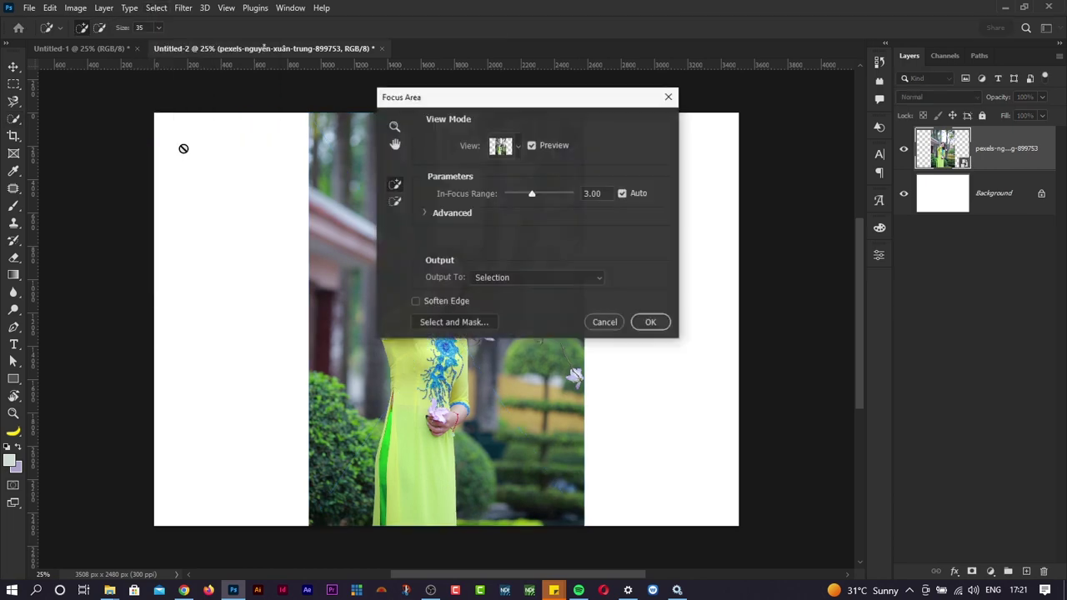
drag(432, 101, 685, 120)
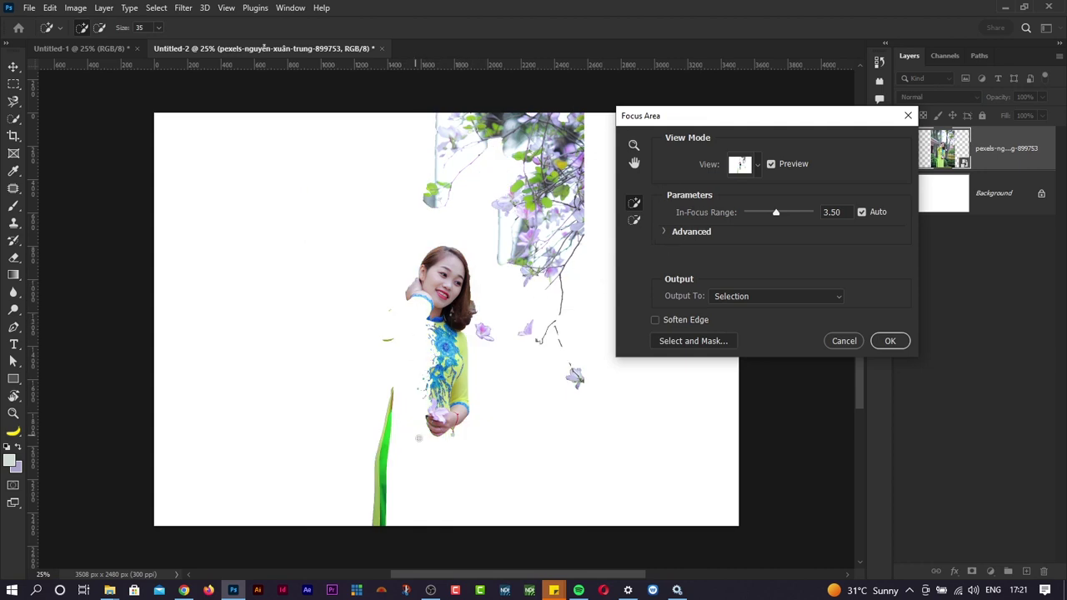
drag(657, 121, 669, 82)
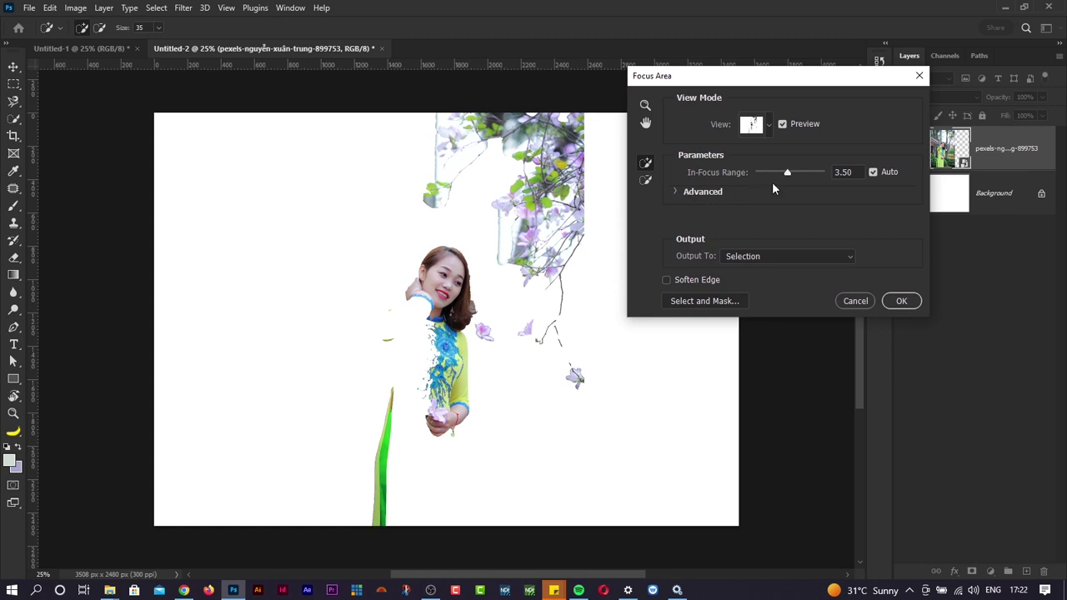
drag(785, 175, 763, 176)
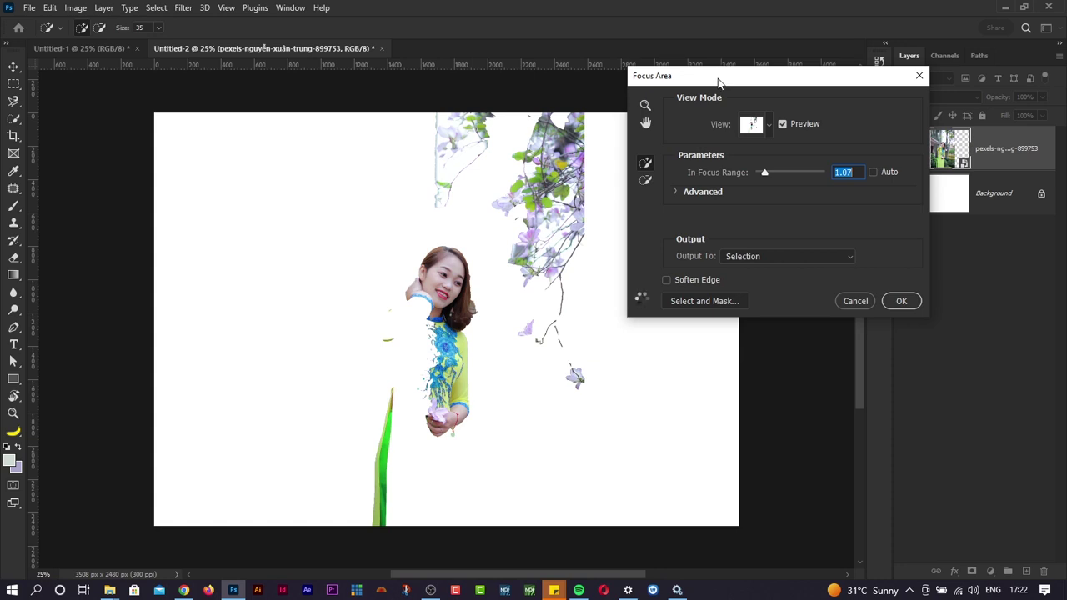
mouse_move(718, 79)
mouse_down()
mouse_move(689, 90)
mouse_move(736, 83)
mouse_up()
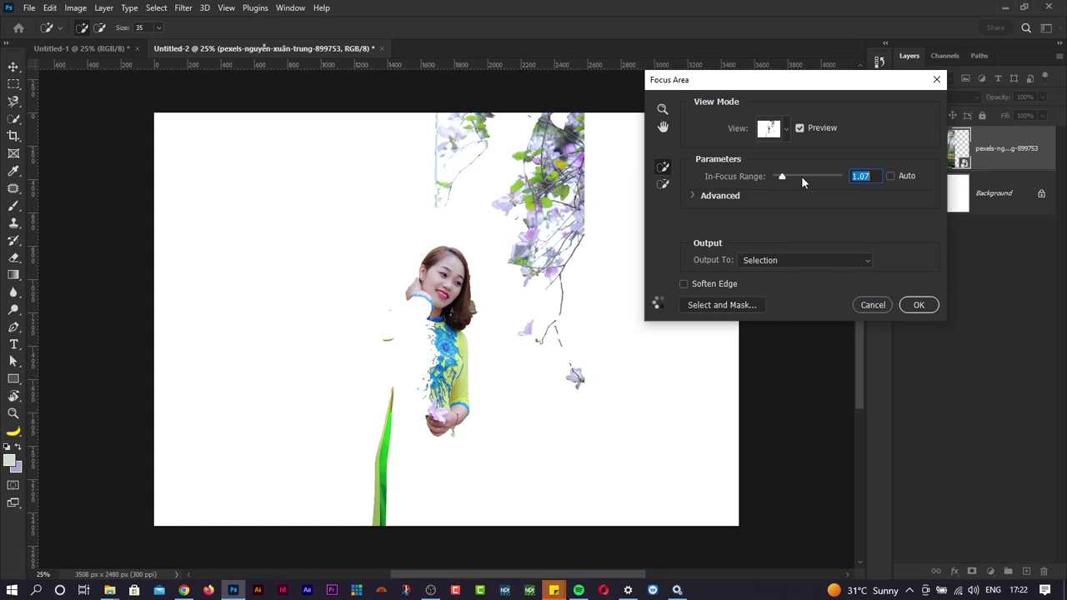
drag(807, 176, 829, 176)
click(938, 80)
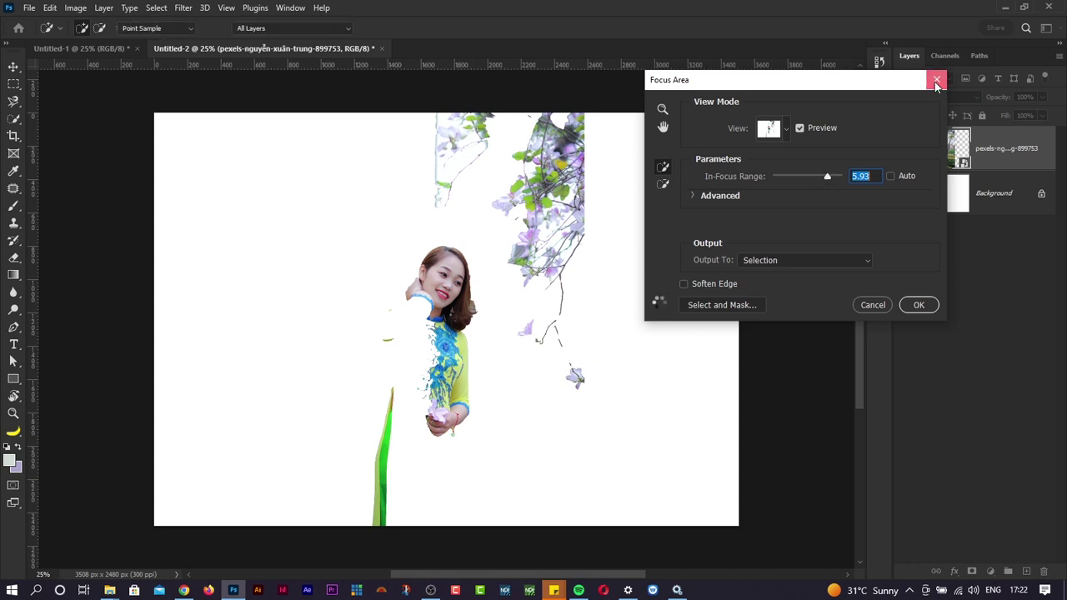
Open Focus Area again on the woman's photo and set the in-focus range to 5.57
click(159, 8)
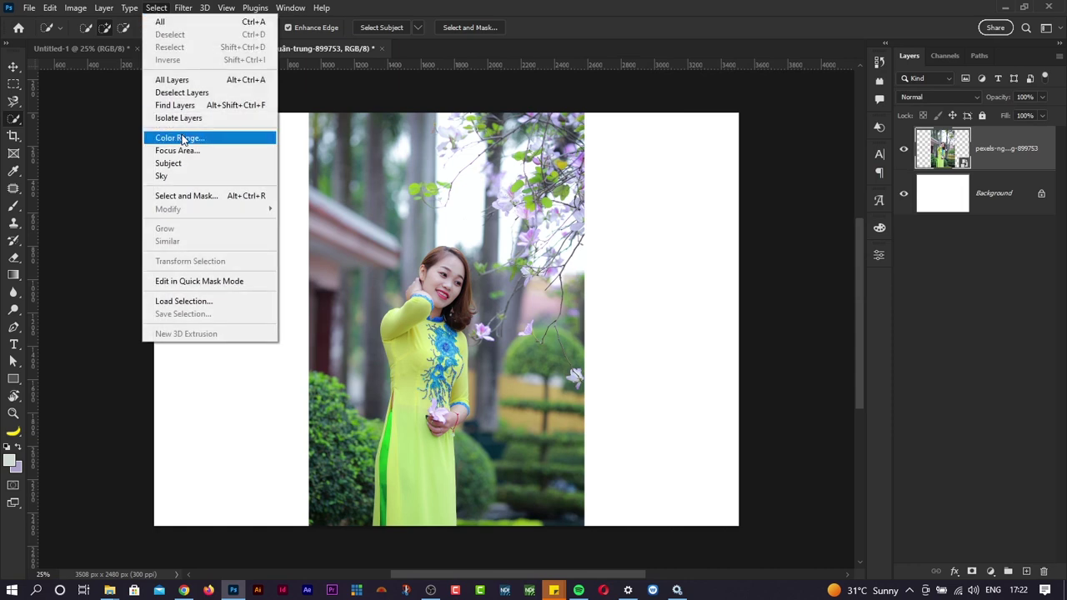
click(181, 152)
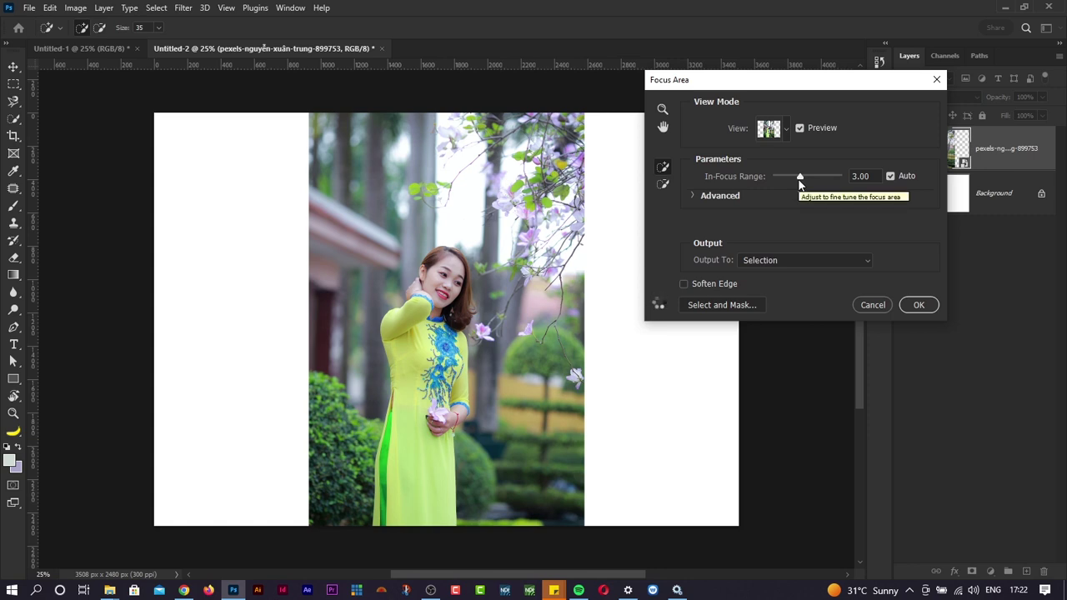
drag(800, 177, 825, 175)
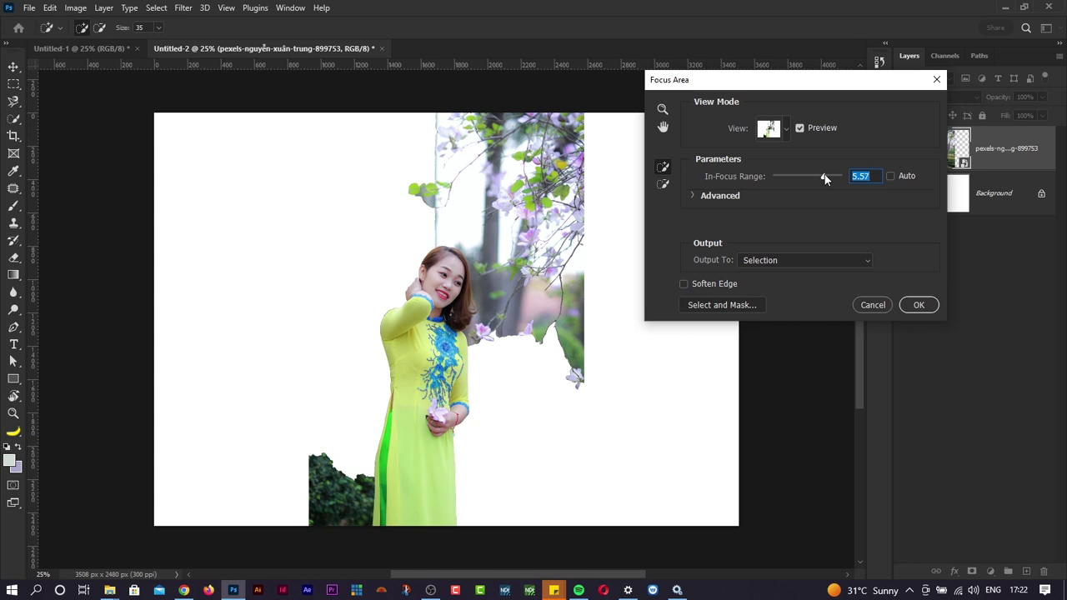
Expand the advanced Focus Area options and try image noise levels of 0.009, 0.003 and 0.083, finishing at 0.100
click(692, 197)
click(801, 212)
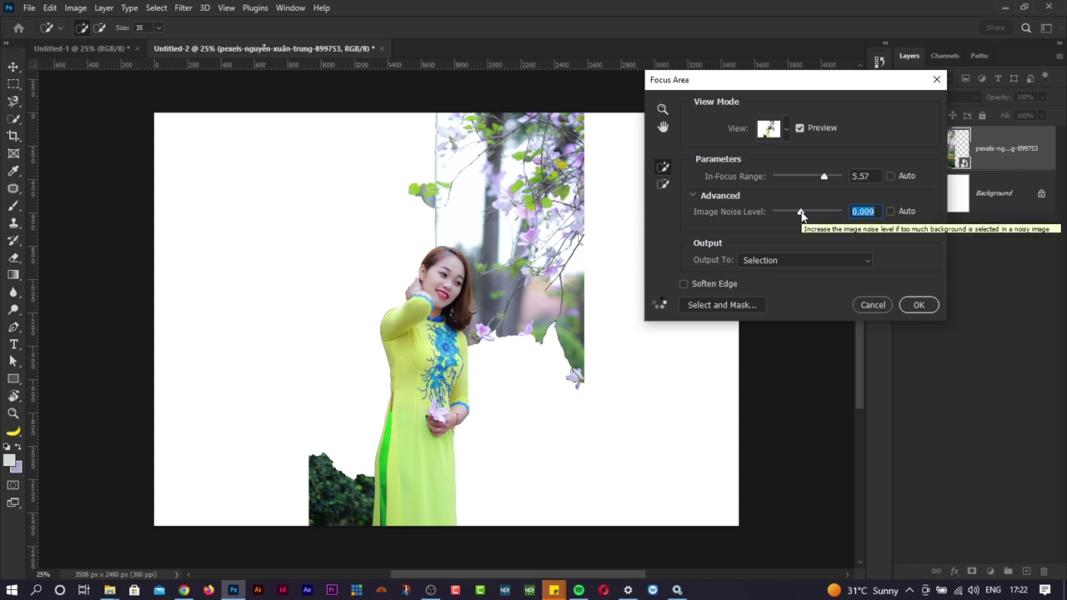
drag(802, 213, 793, 215)
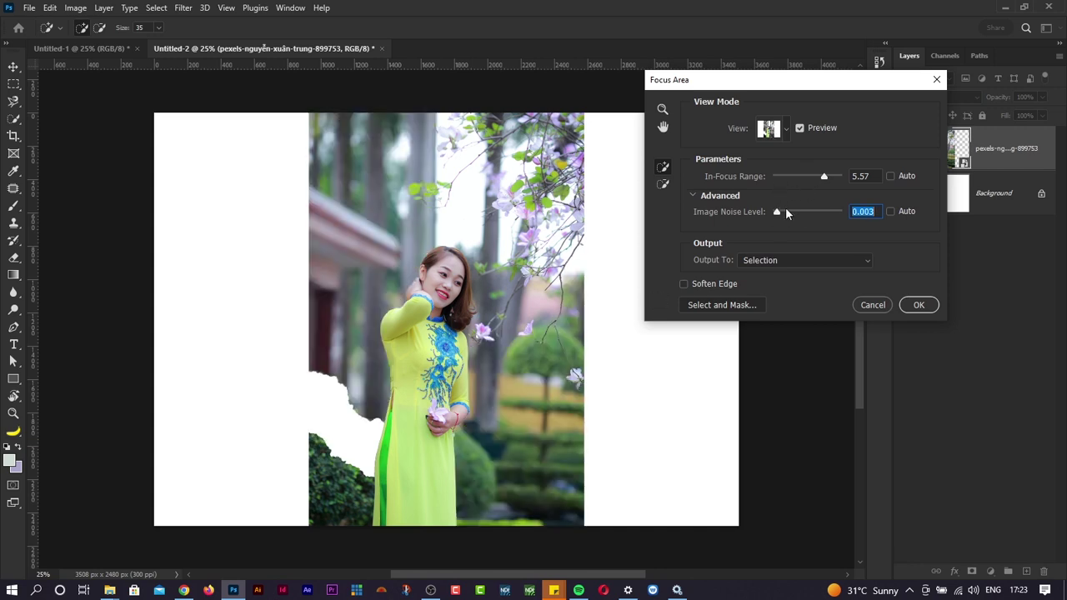
drag(836, 218, 837, 217)
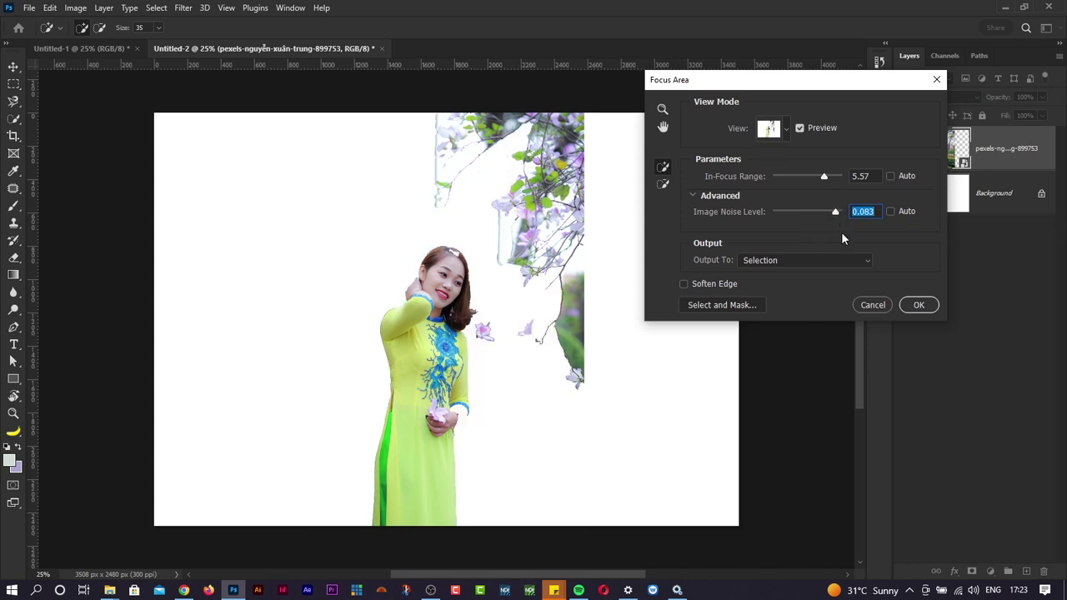
drag(836, 213, 839, 215)
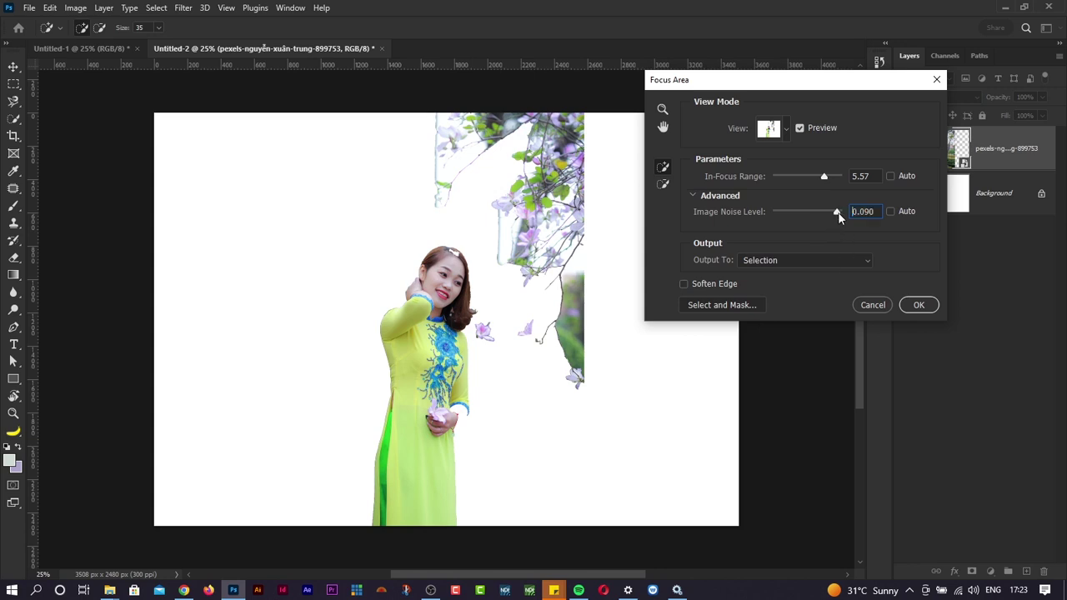
Apply the Focus Area result as a selection, mask the woman's photo layer with it, and undo the masking and selection
click(917, 306)
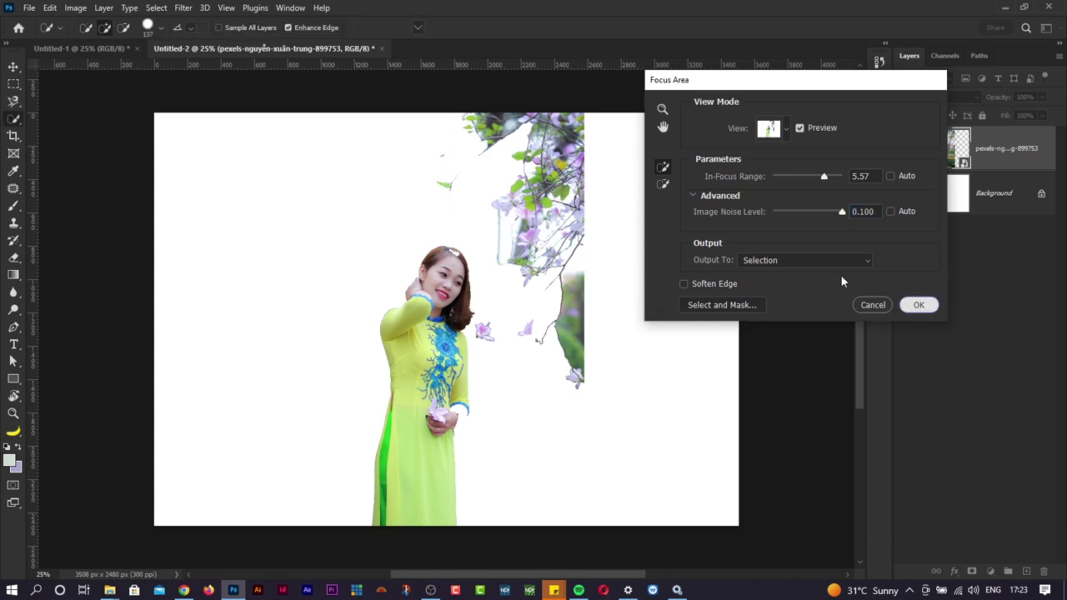
click(972, 572)
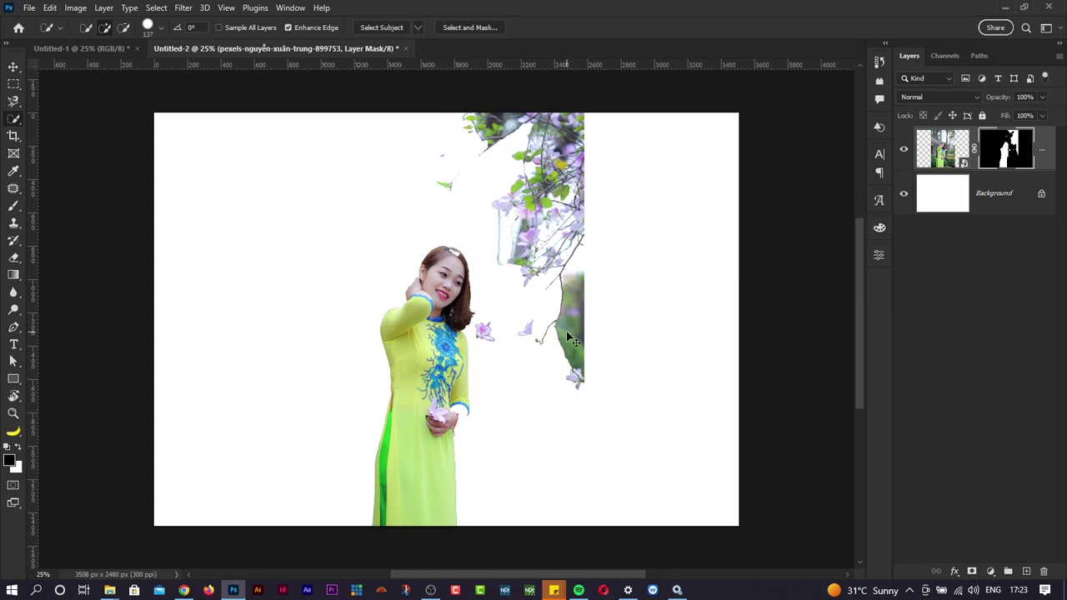
key(ctrl+z)
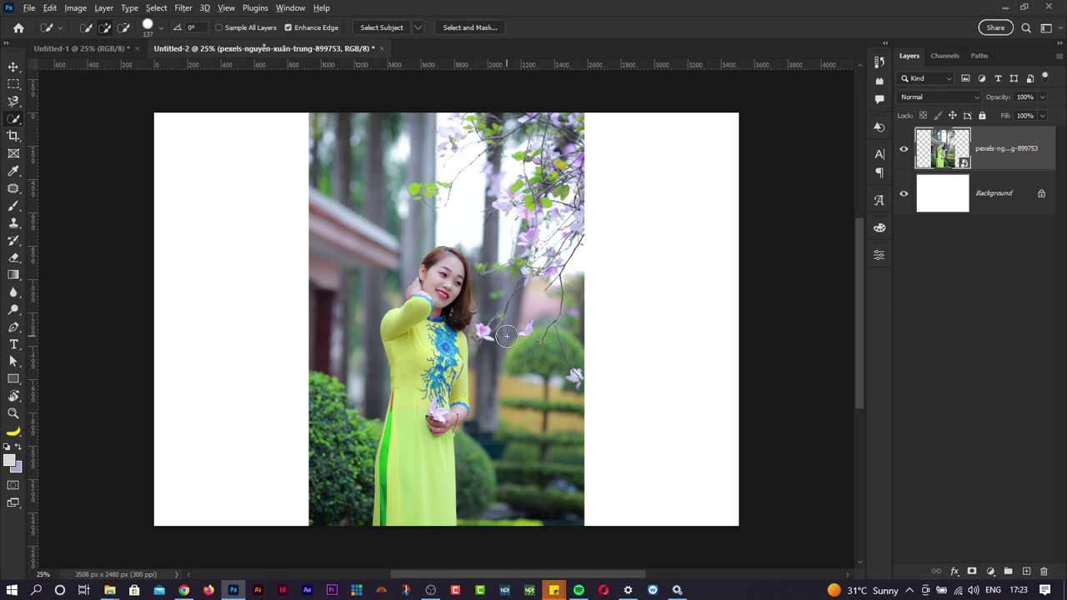
Delete the woman's photo layer and place the banana photo pexels-shvets-production-7194915.jpg from the pictures folder
key(alt+Tab)
key(alt+Tab)
key(Delete)
key(alt+Tab)
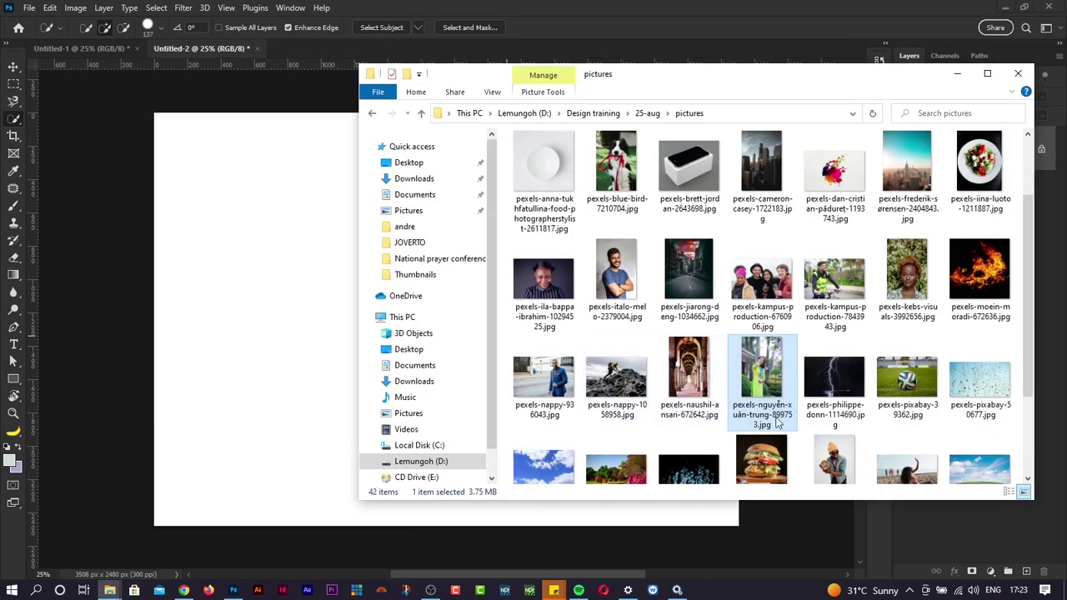
scroll(691, 411, down, 2)
drag(611, 398, 284, 345)
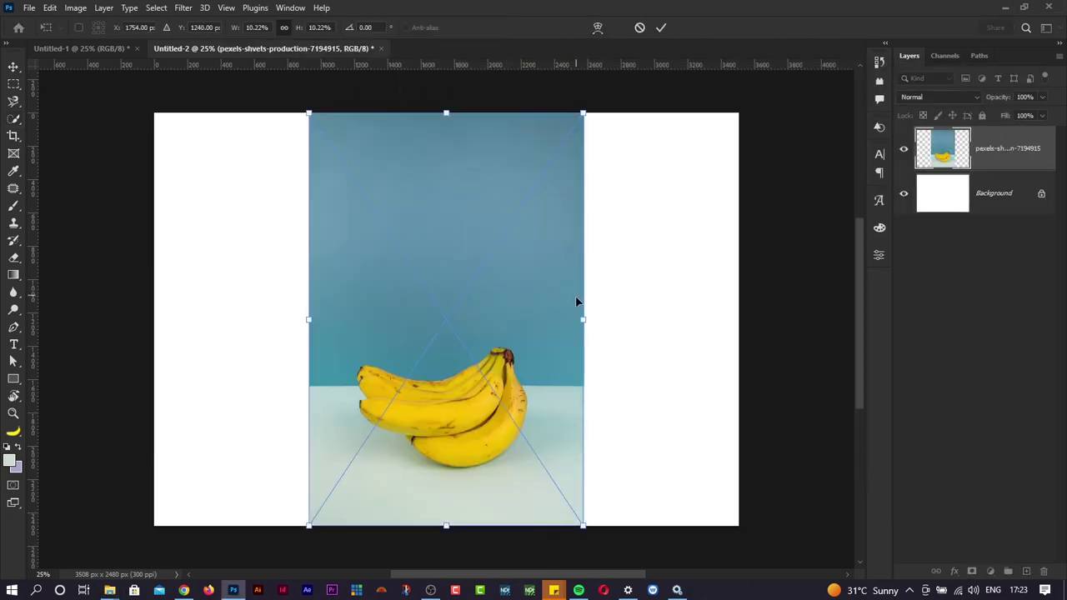
Scale the placed banana photo to 22.32% and move it up to fill the canvas, commit it, and activate the Quick Selection Tool
drag(583, 319, 708, 319)
drag(622, 384, 627, 303)
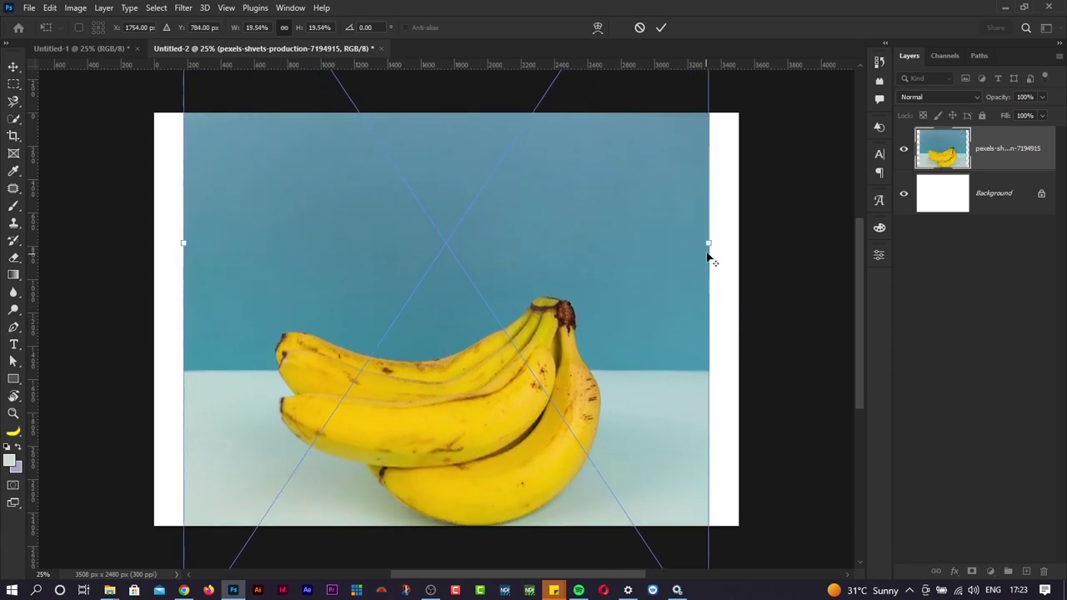
drag(710, 243, 757, 241)
drag(631, 341, 633, 303)
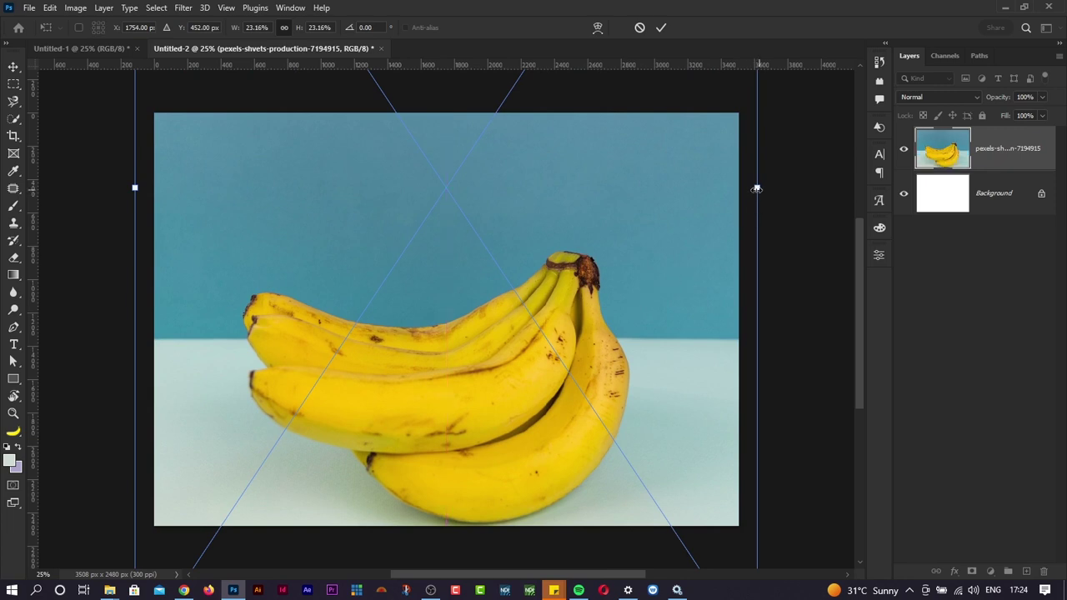
drag(757, 188, 748, 197)
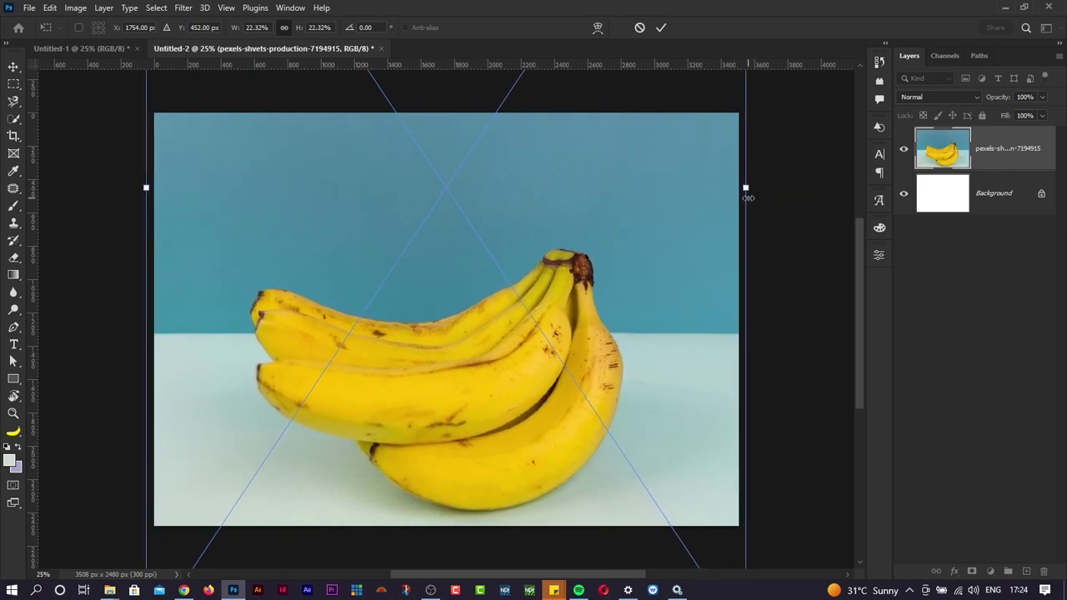
key(Return)
key(w)
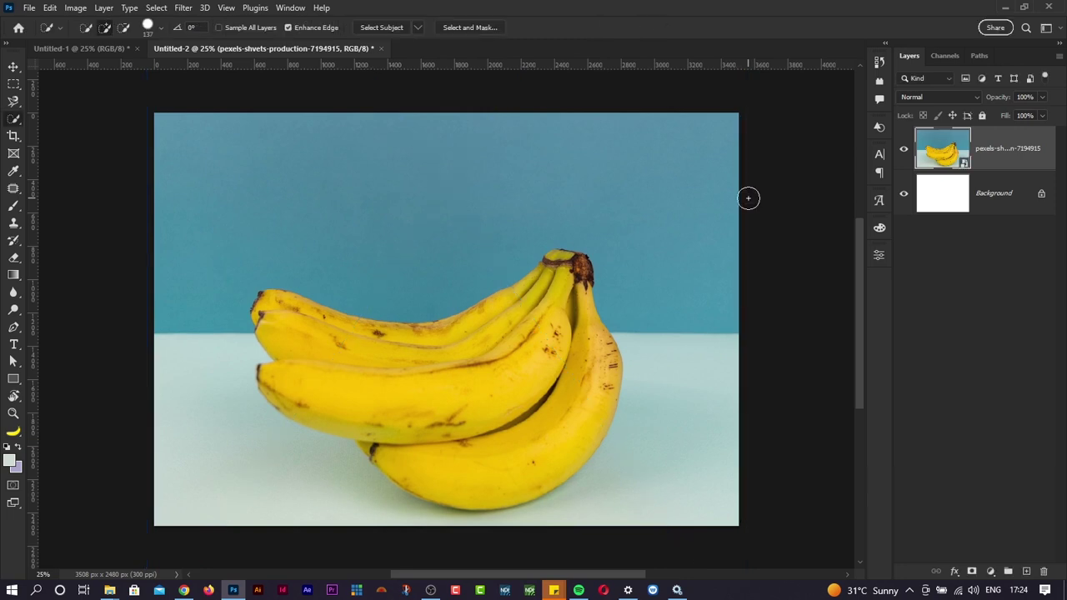
Add a layer mask to the banana layer and try Color Range on the mask with the blue background sampled, undoing that result
click(972, 572)
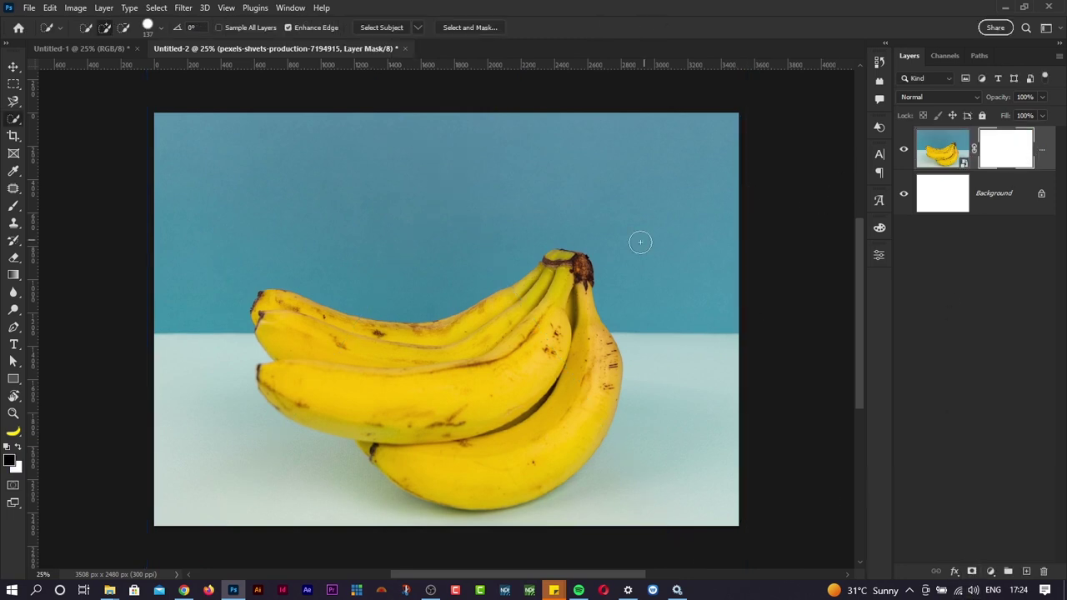
click(158, 8)
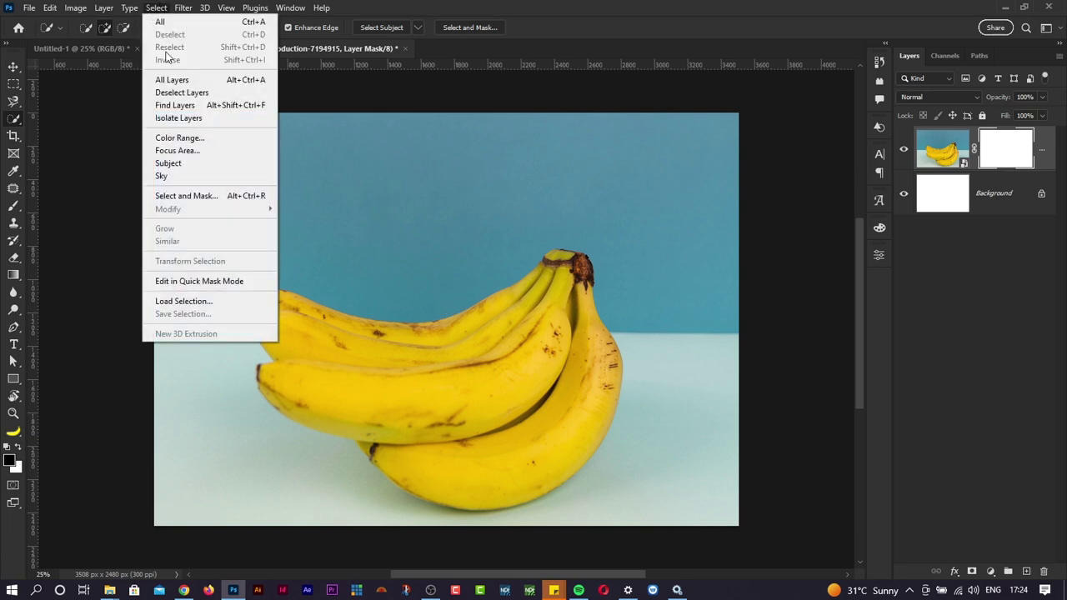
click(178, 137)
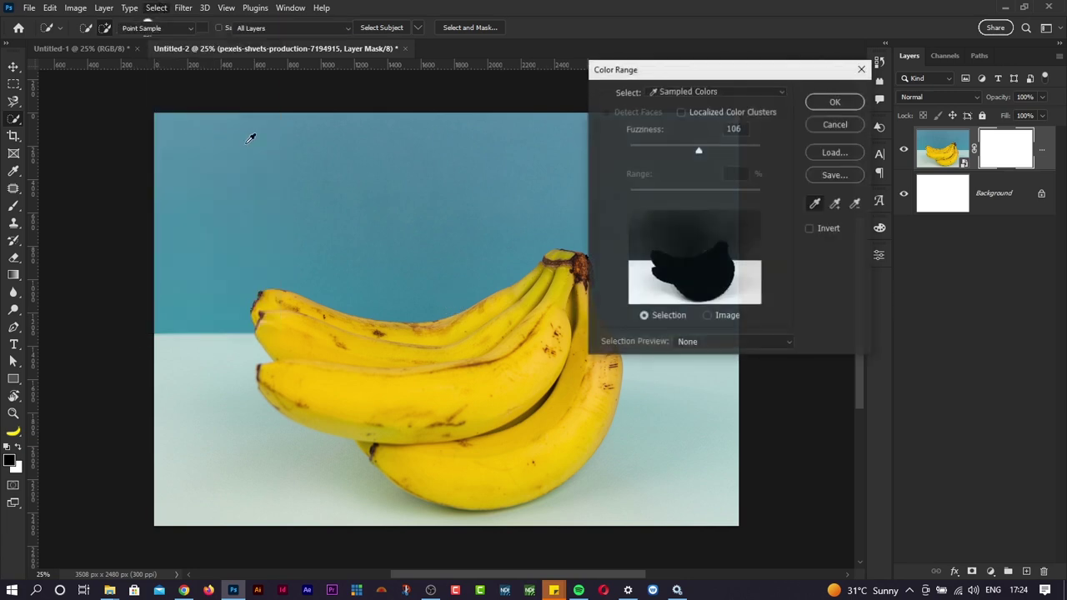
click(471, 186)
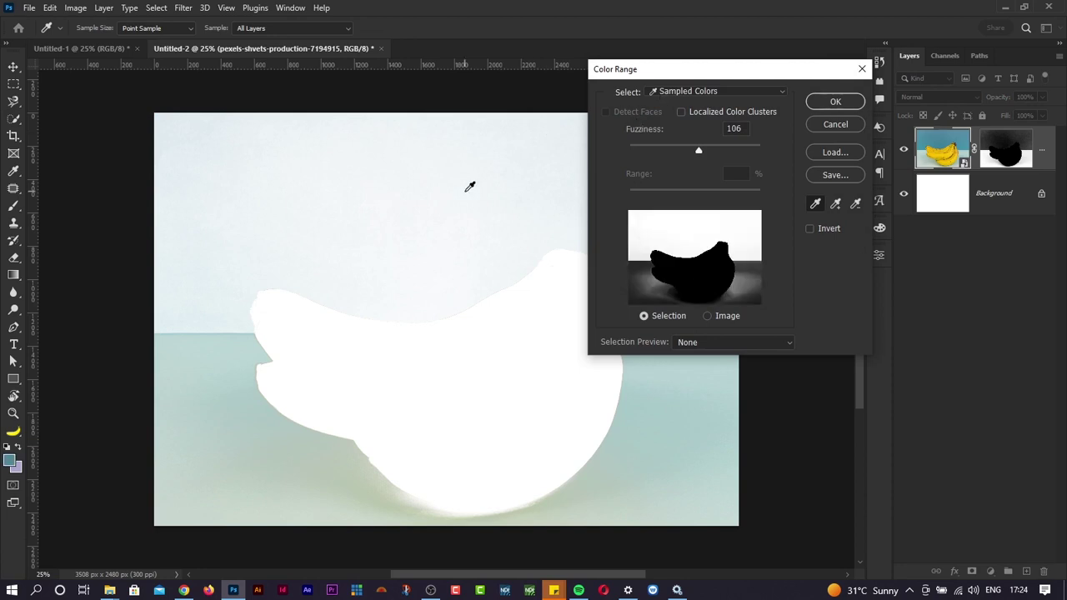
drag(675, 69, 555, 78)
click(495, 172)
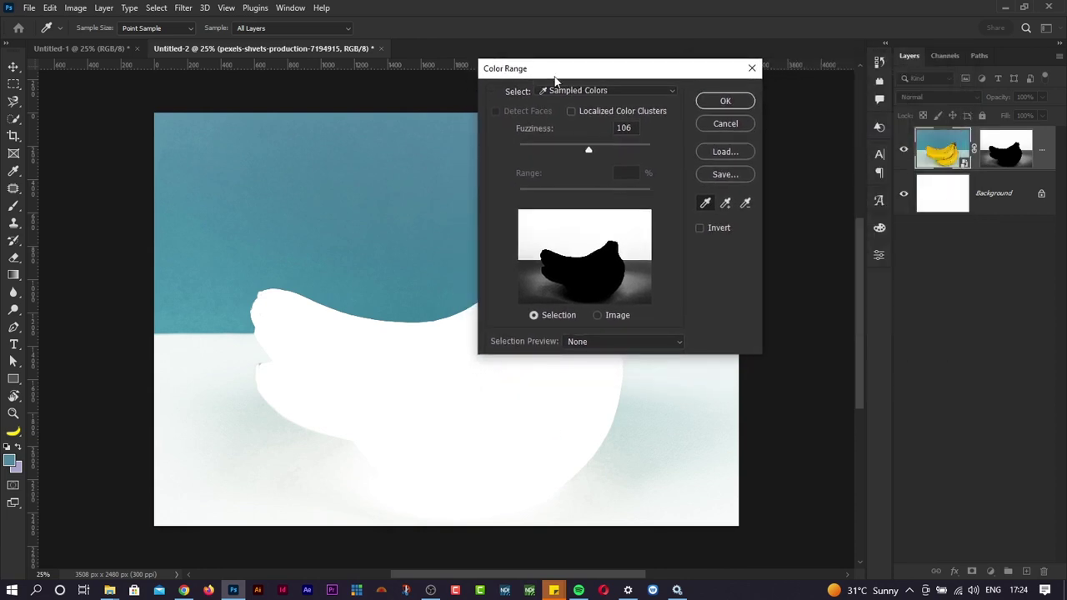
click(725, 102)
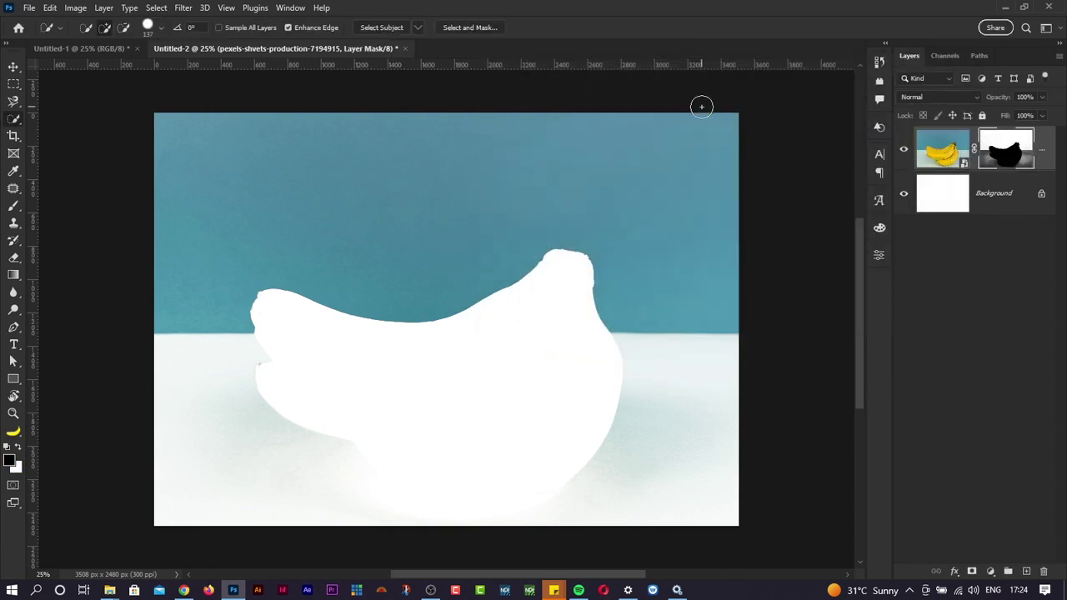
key(ctrl+z)
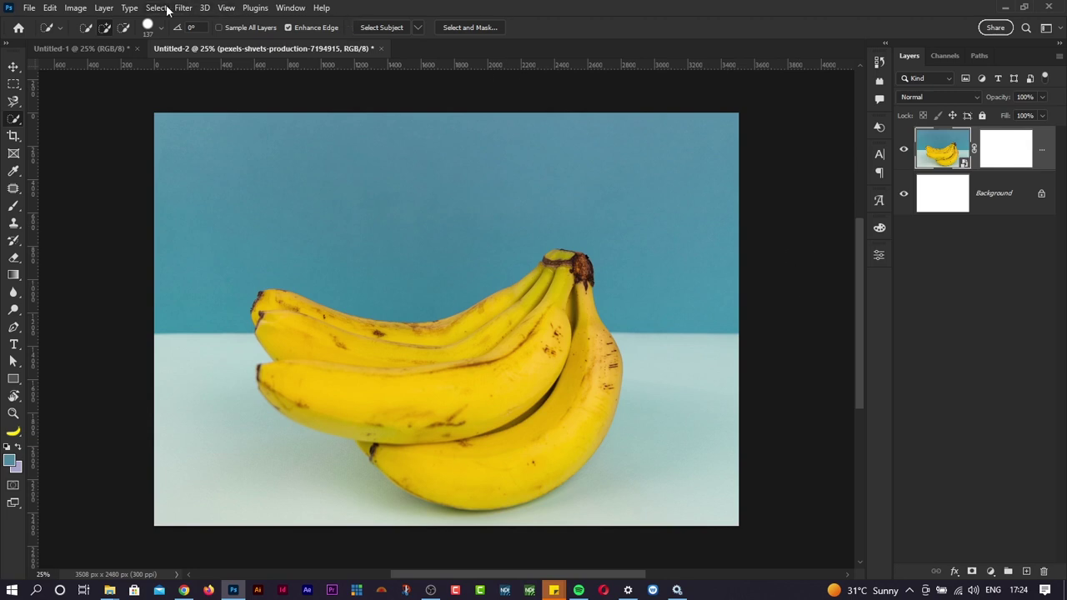
Target the banana photo instead of its mask and select the blue background using Color Range with Sampled Colors
click(996, 153)
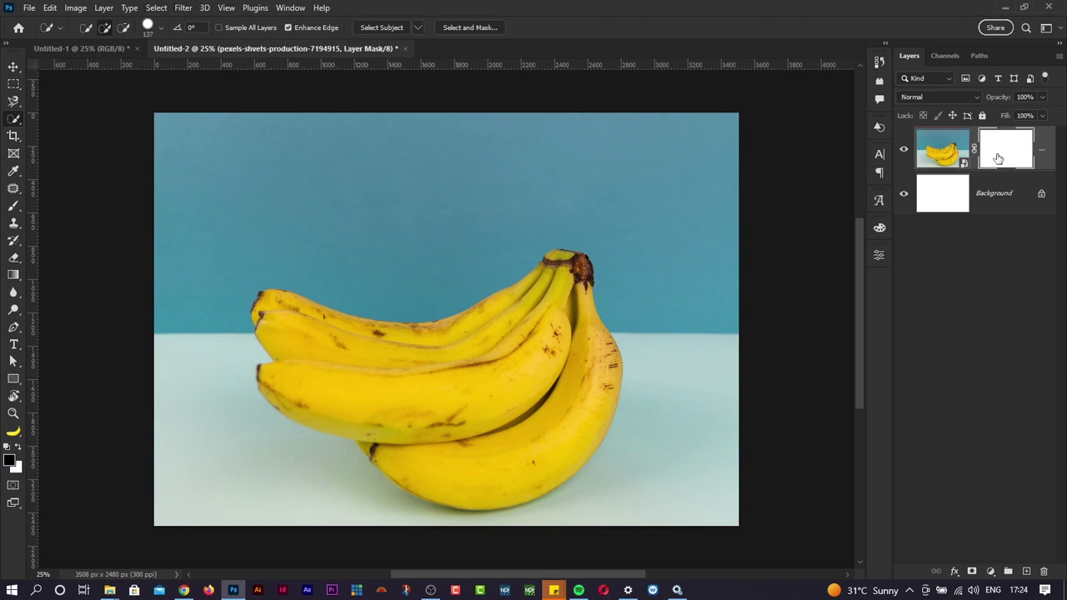
click(942, 150)
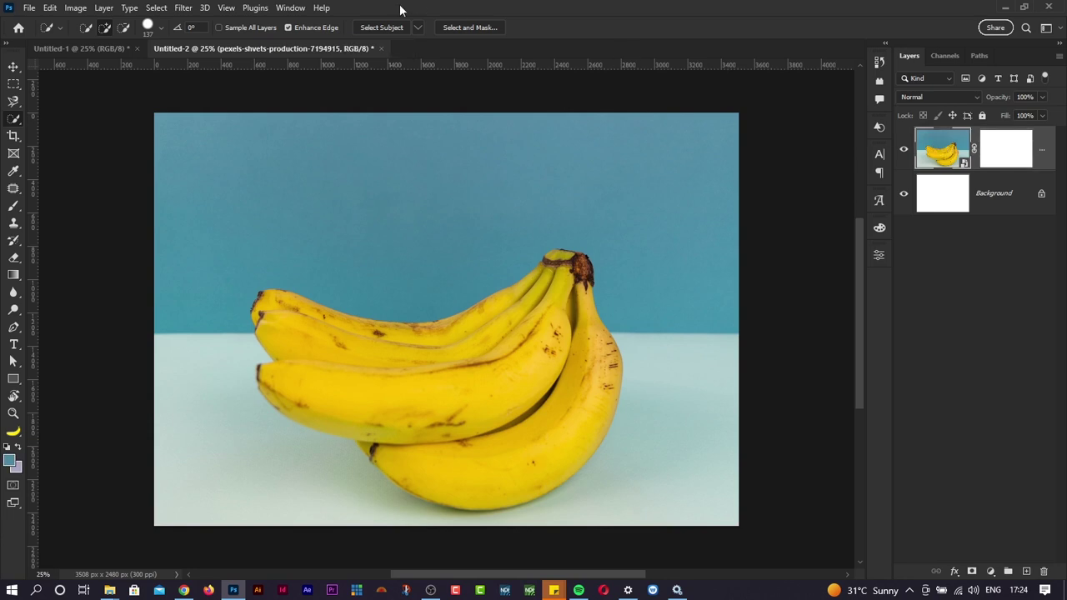
click(156, 8)
click(205, 138)
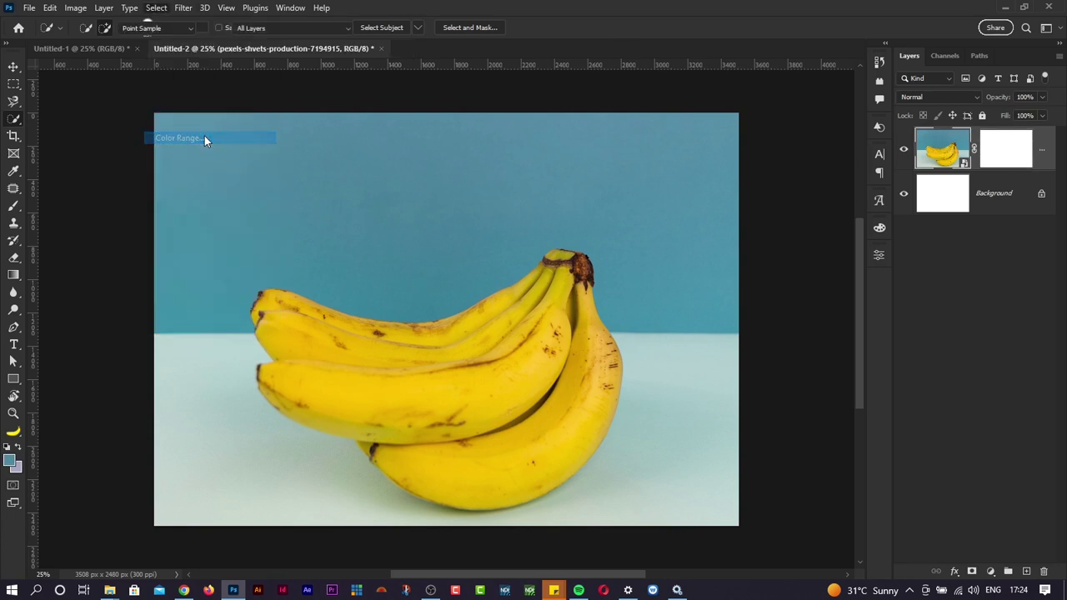
click(364, 200)
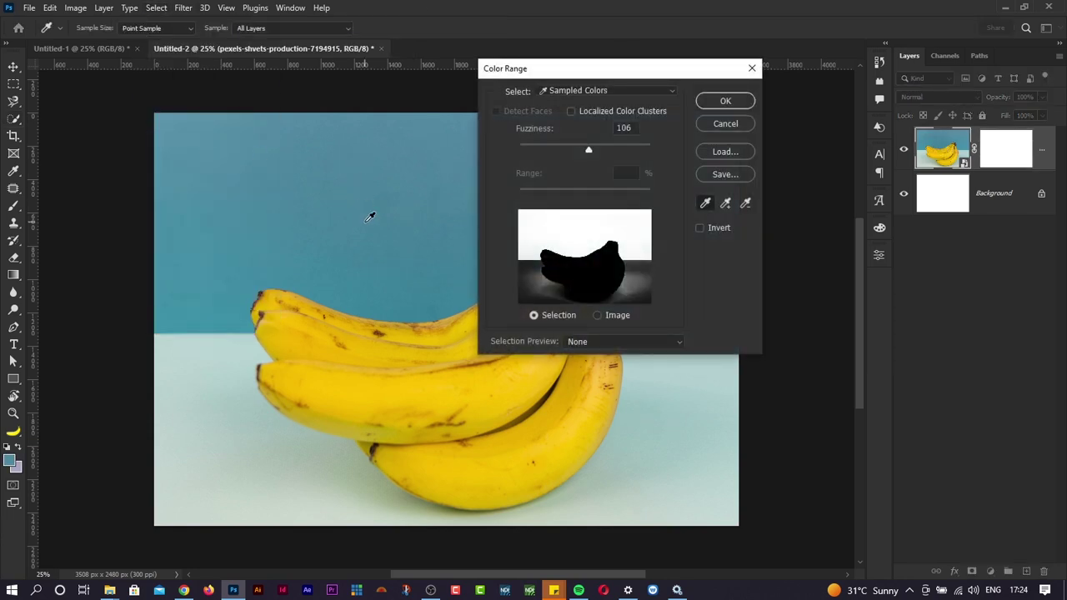
click(369, 215)
drag(546, 78, 692, 65)
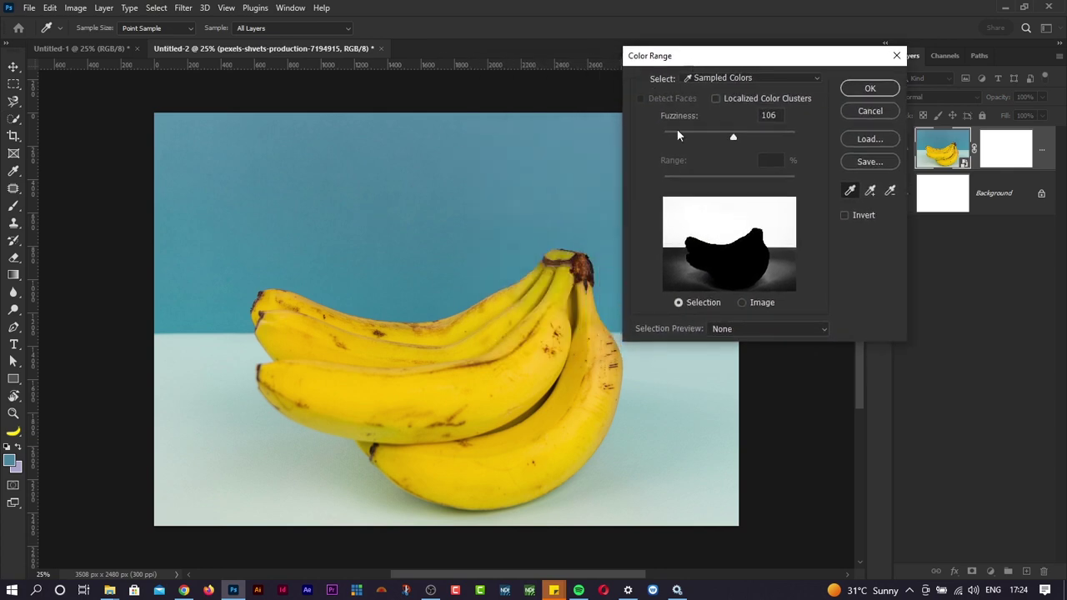
click(547, 175)
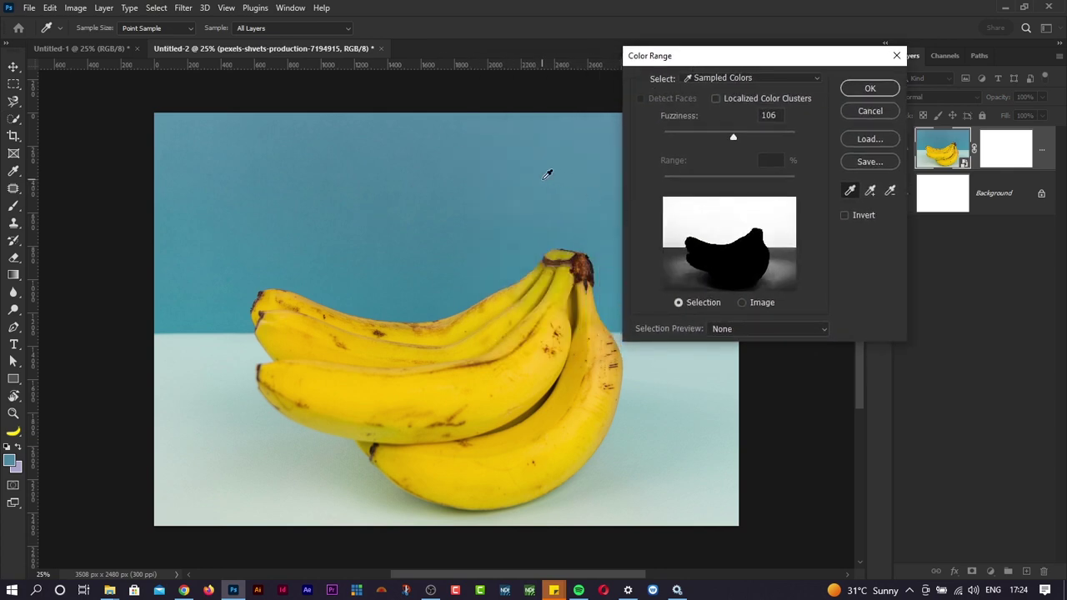
click(530, 176)
click(488, 185)
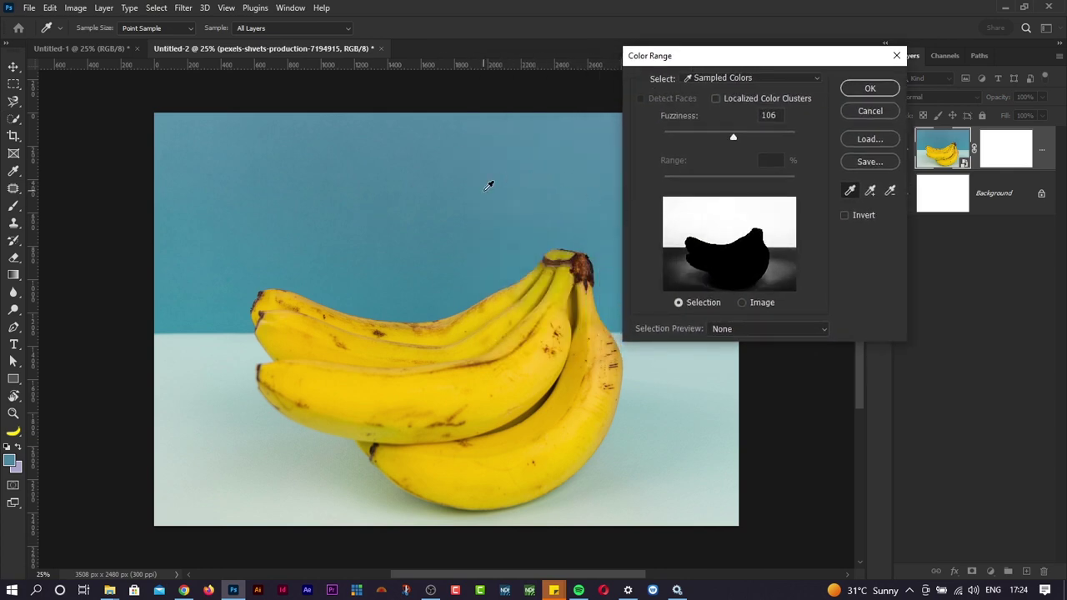
click(867, 91)
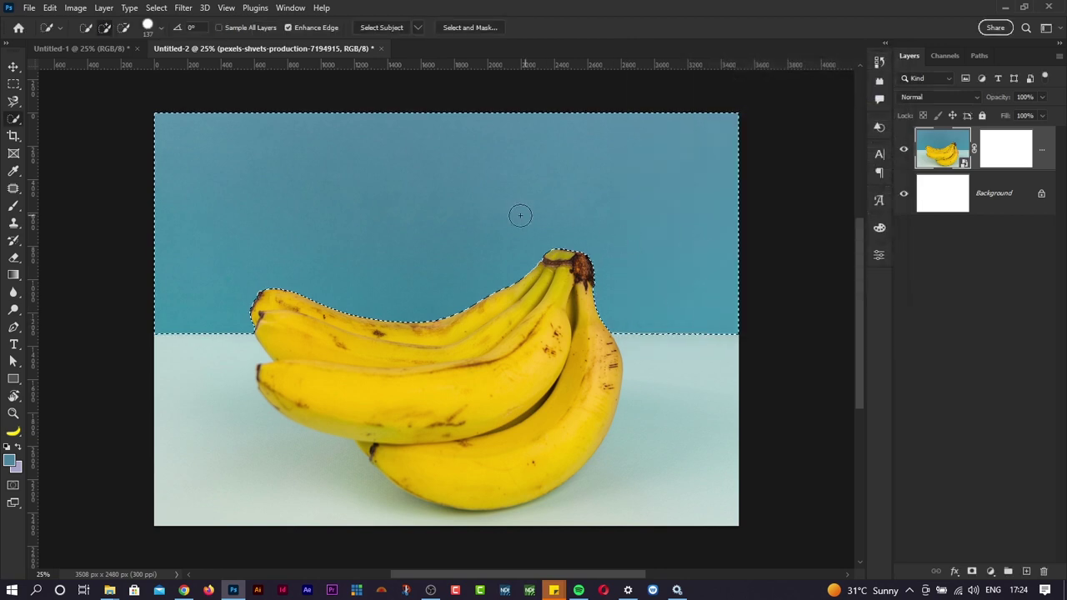
Brush black onto the layer mask inside the selection over much of the blue background, enlarging the brush to 1170 px
click(997, 155)
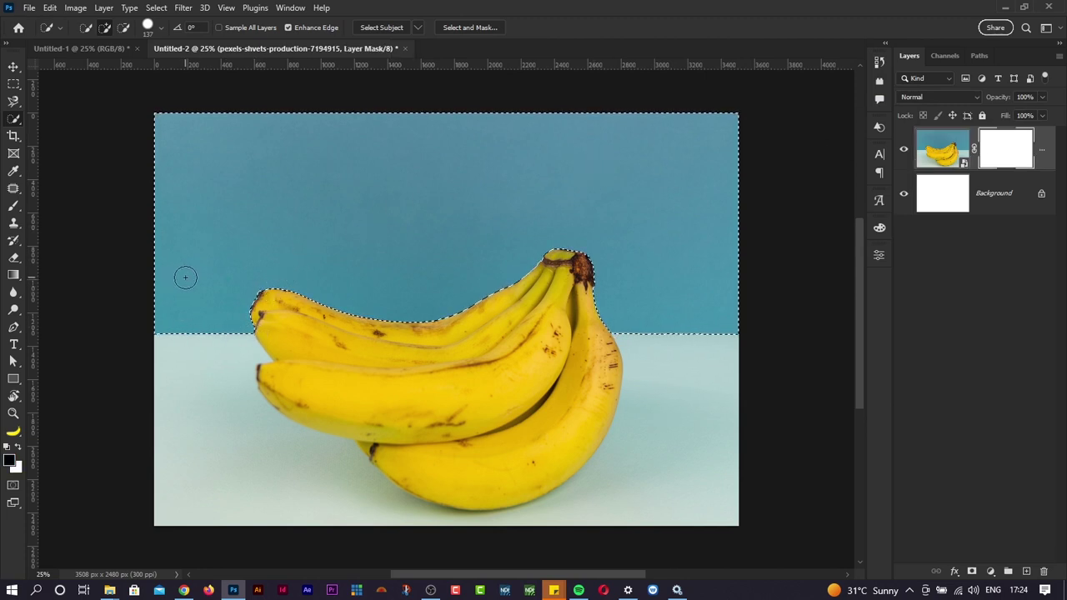
key(b)
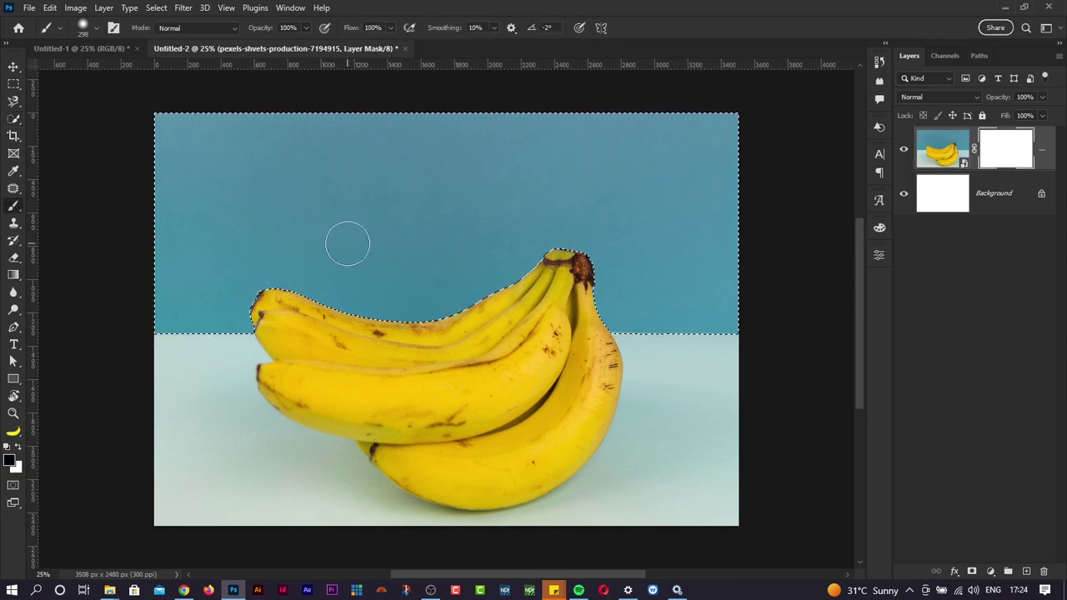
drag(318, 255, 355, 254)
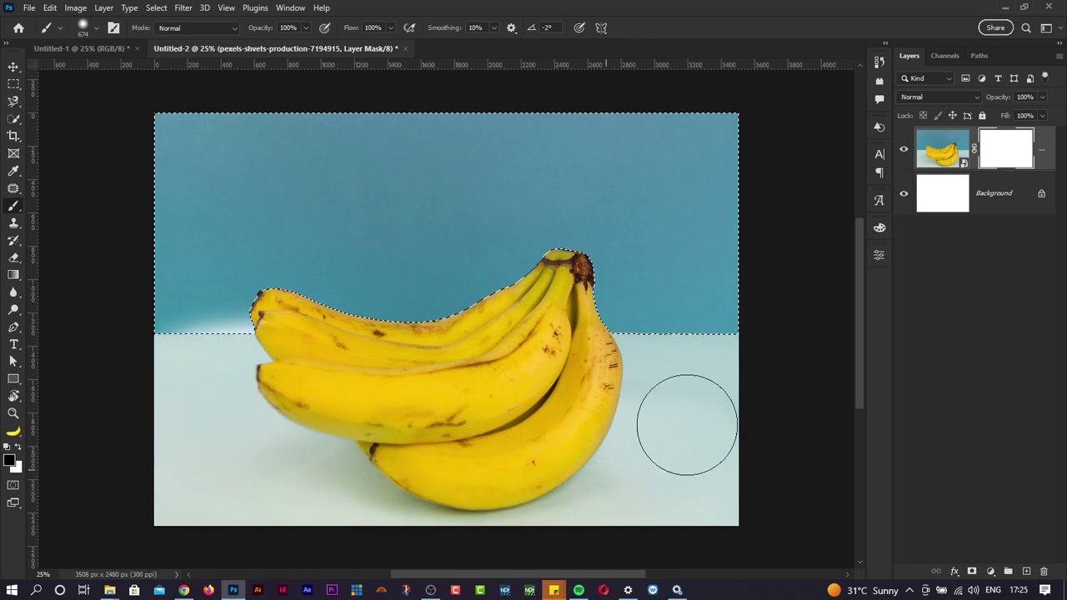
mouse_move(676, 369)
mouse_down()
mouse_move(722, 300)
mouse_move(716, 323)
mouse_move(618, 364)
mouse_move(617, 345)
mouse_move(719, 233)
mouse_move(756, 209)
mouse_move(731, 249)
mouse_move(524, 353)
mouse_up()
right_click(534, 350)
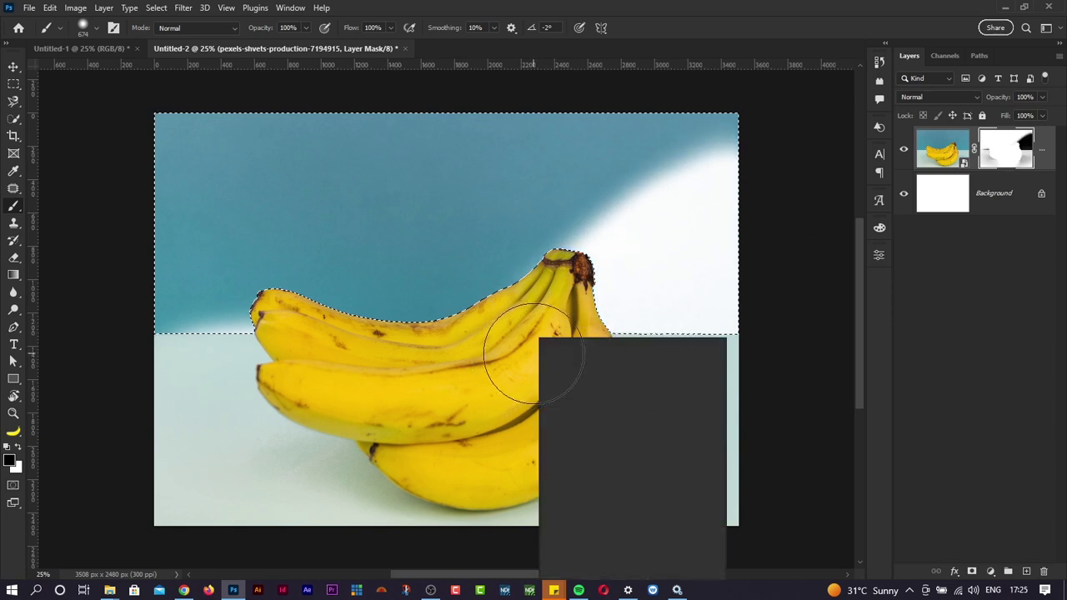
right_click(535, 358)
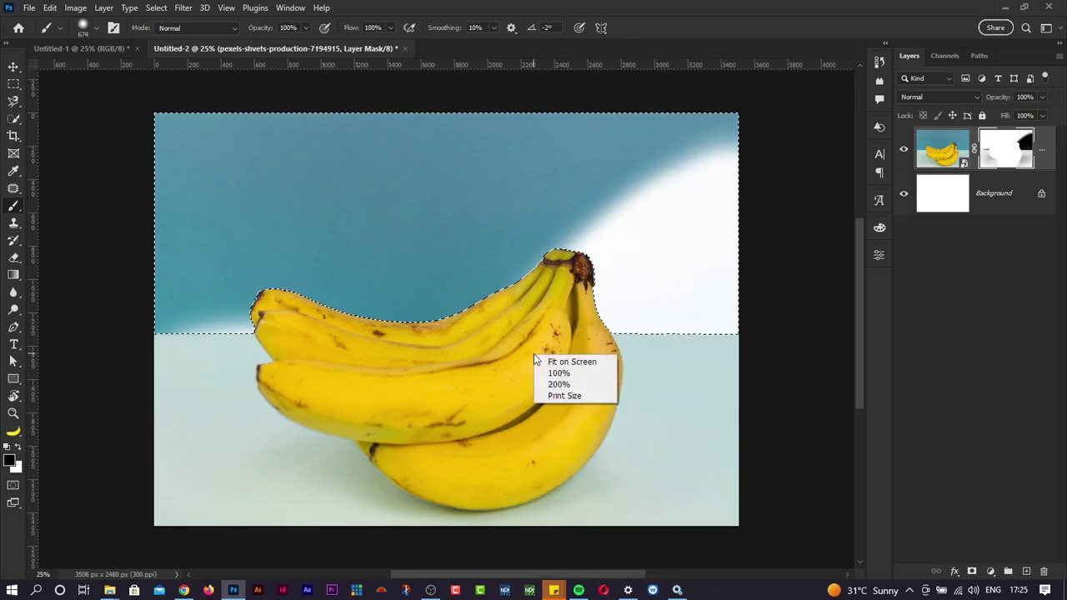
alt+right_click(531, 354)
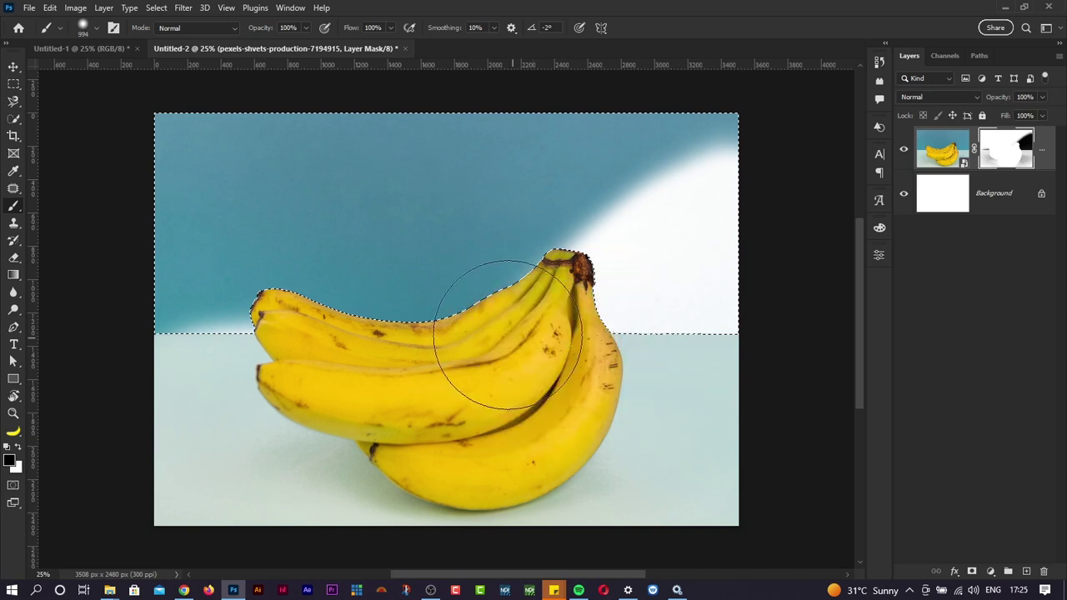
mouse_move(525, 322)
mouse_down()
mouse_move(605, 174)
mouse_move(648, 187)
mouse_move(692, 269)
mouse_move(617, 288)
mouse_move(295, 322)
mouse_move(400, 336)
mouse_move(518, 276)
mouse_move(542, 422)
mouse_move(565, 430)
mouse_move(566, 466)
mouse_move(715, 480)
mouse_move(377, 537)
mouse_move(435, 522)
mouse_move(275, 435)
mouse_move(205, 446)
mouse_up()
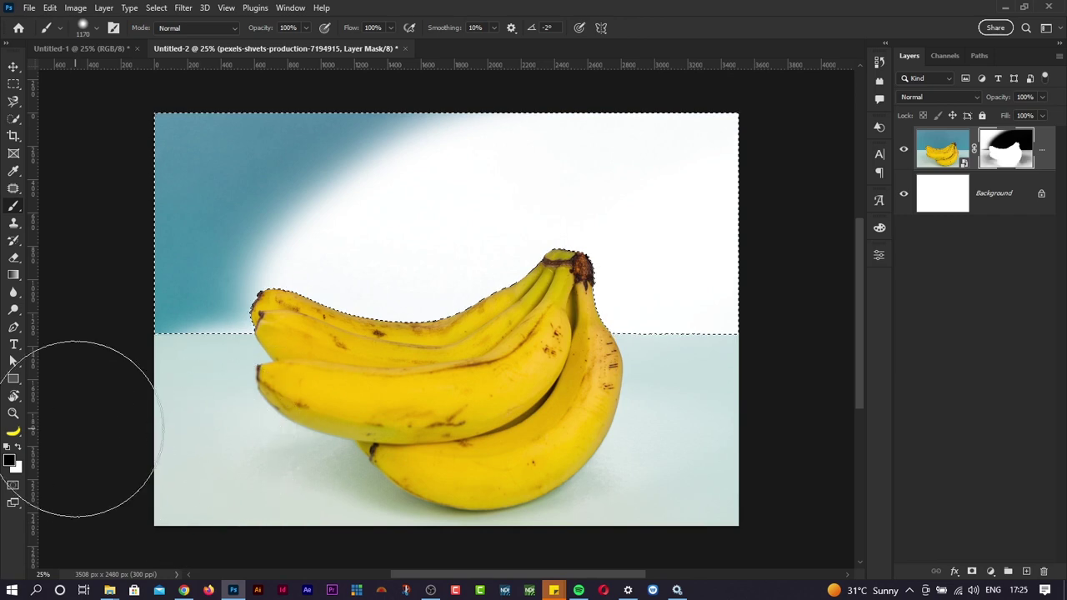
Paint out the remaining blue background on the layer mask with black and deselect
click(8, 464)
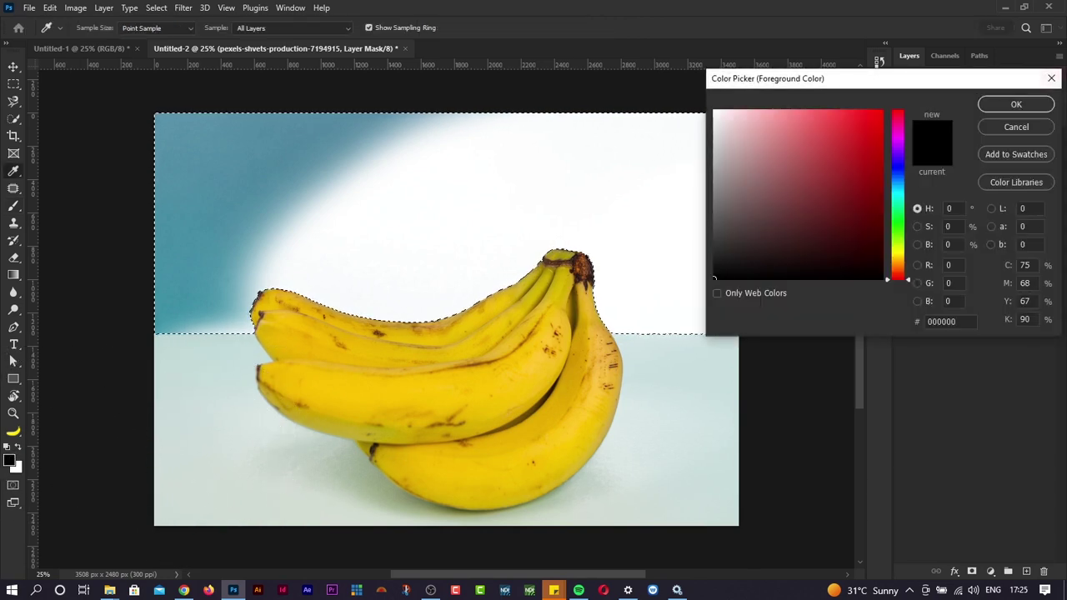
click(1052, 78)
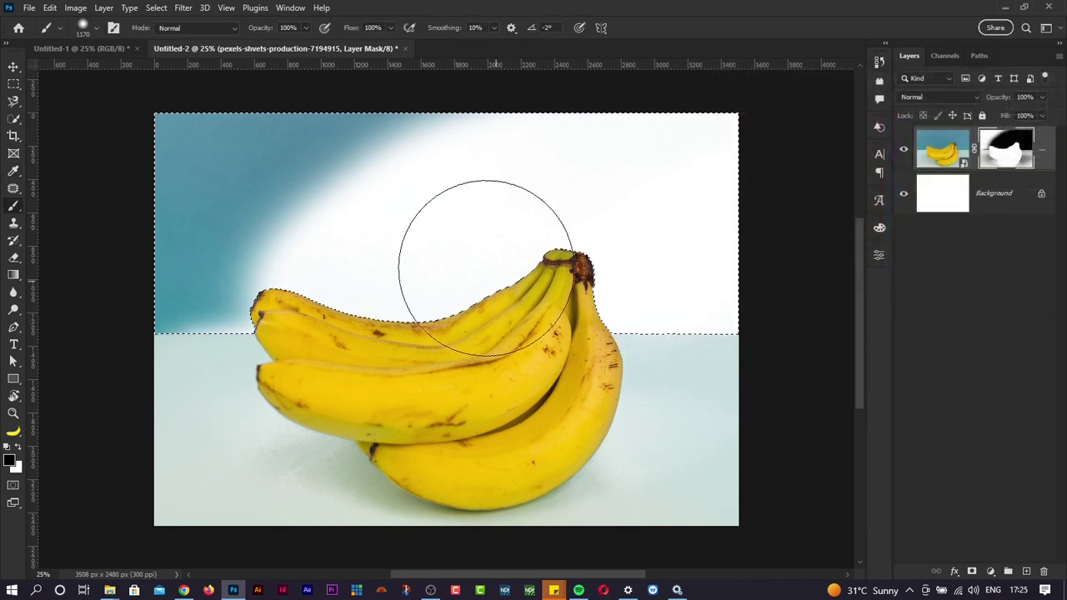
mouse_move(486, 266)
mouse_down()
mouse_move(452, 226)
mouse_move(332, 236)
mouse_move(200, 278)
mouse_move(214, 257)
mouse_move(269, 256)
mouse_move(208, 246)
mouse_move(175, 193)
mouse_move(329, 158)
mouse_up()
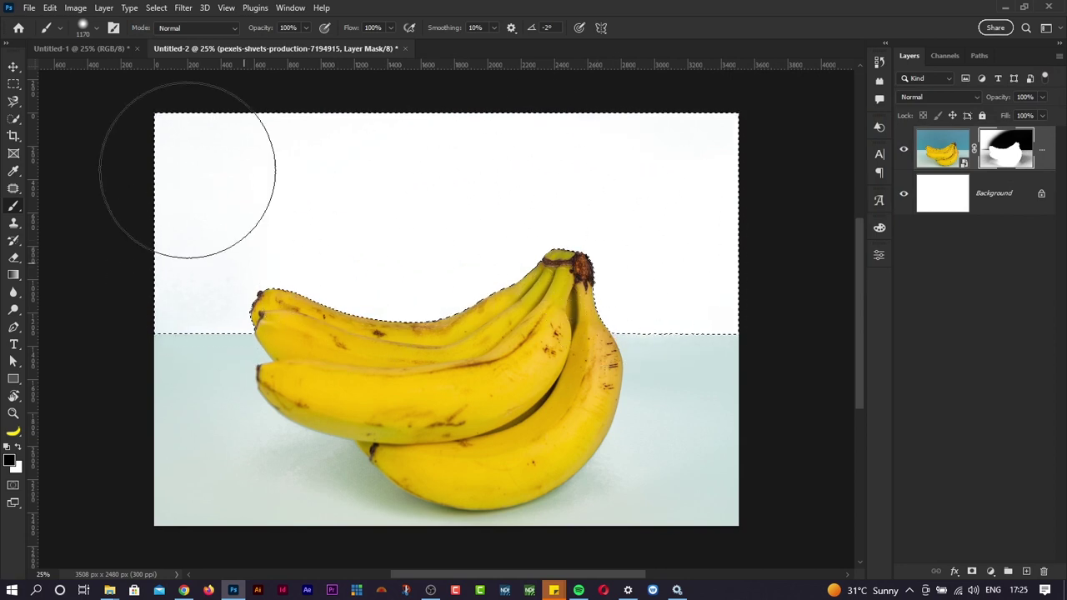
key(ctrl+d)
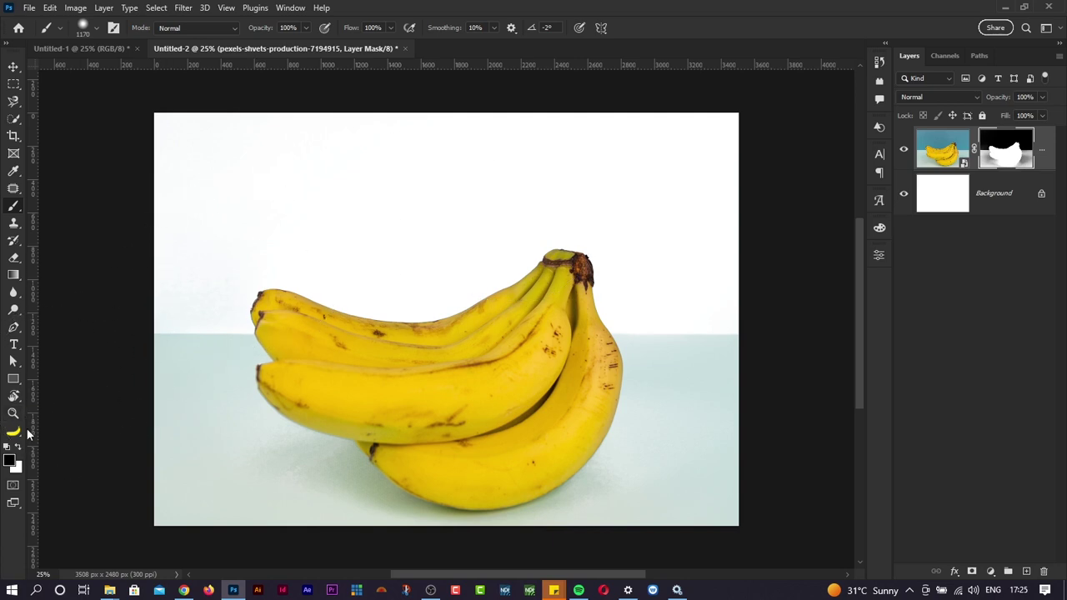
Undo the mask painting step by step, and redo only as far as the empty layer mask and blue background selection
key(x)
key(ctrl+z)
key(ctrl+z)
key(ctrl+z)
key(ctrl+z)
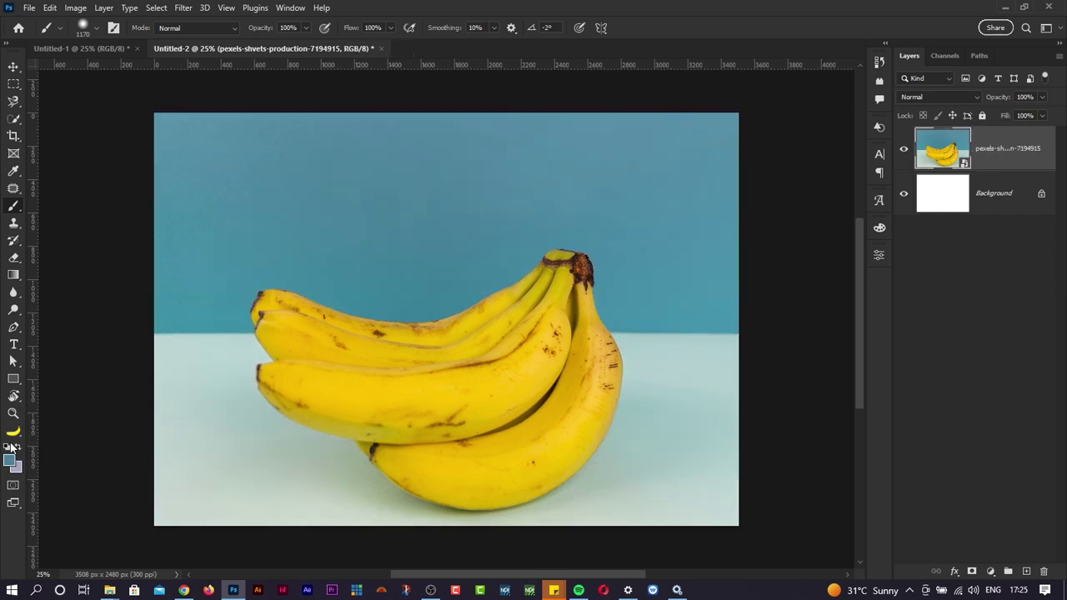
key(ctrl+shift+z)
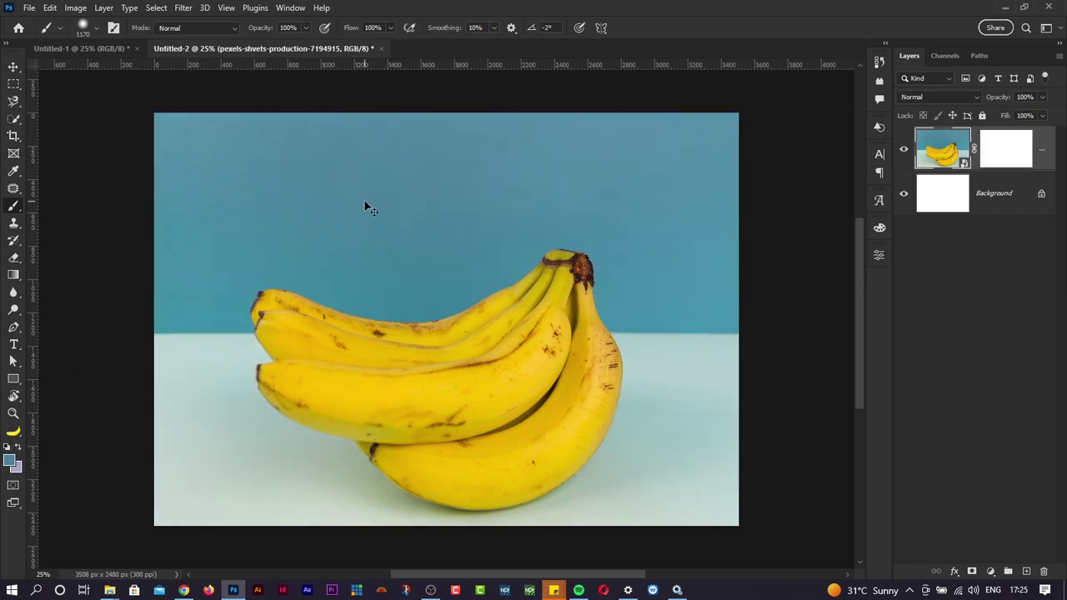
key(ctrl+shift+z)
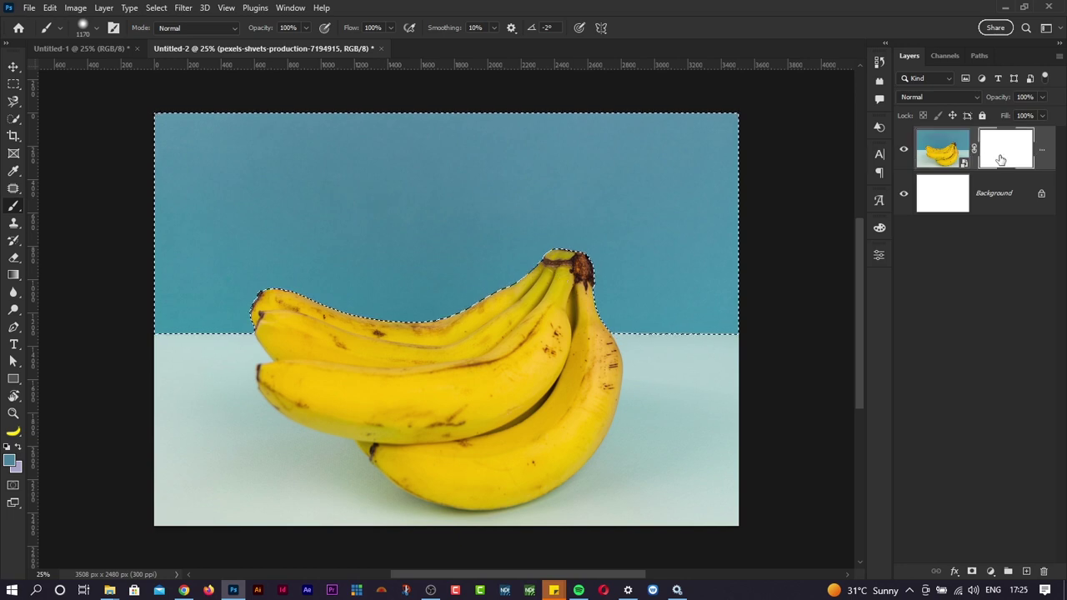
Paint black on the layer mask across the upper blue background within the selection, softening the brush to 0% hardness
click(1003, 150)
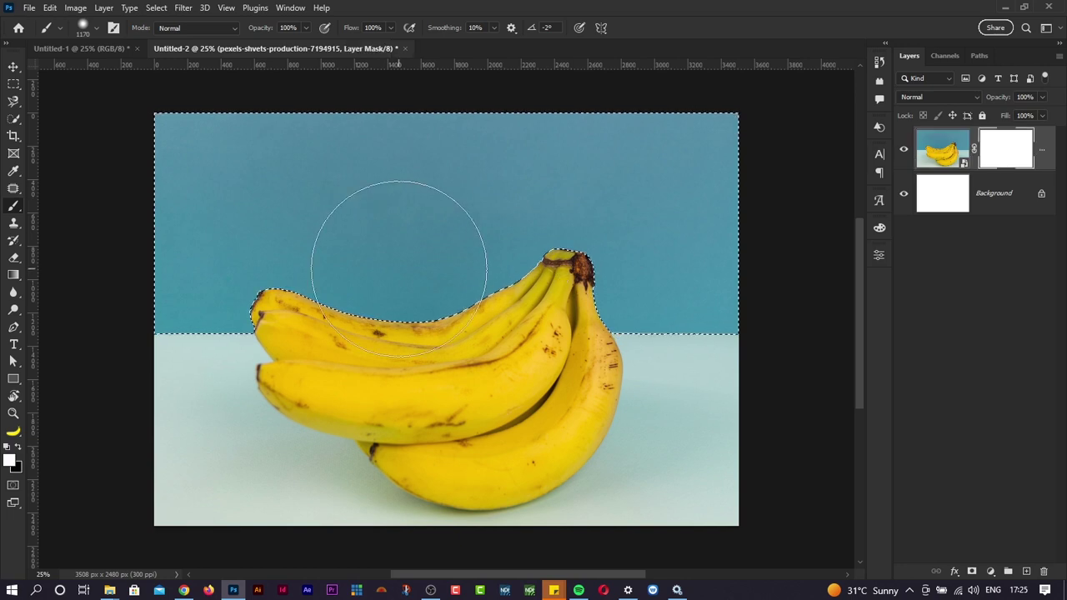
click(18, 448)
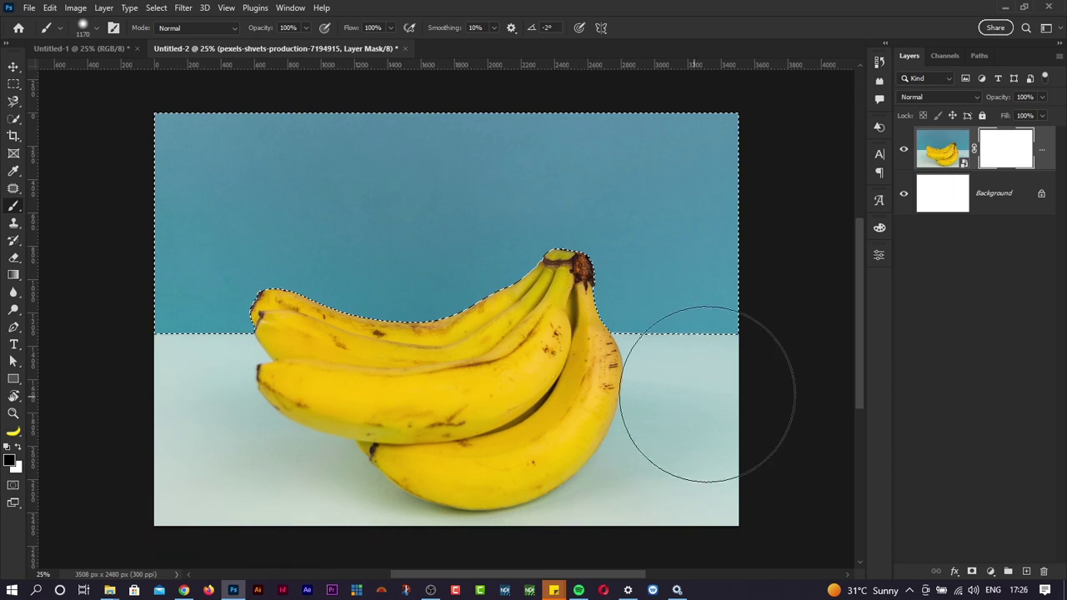
mouse_move(486, 193)
mouse_down()
mouse_move(455, 241)
mouse_move(601, 128)
mouse_move(705, 157)
mouse_move(663, 194)
mouse_up()
right_click(663, 194)
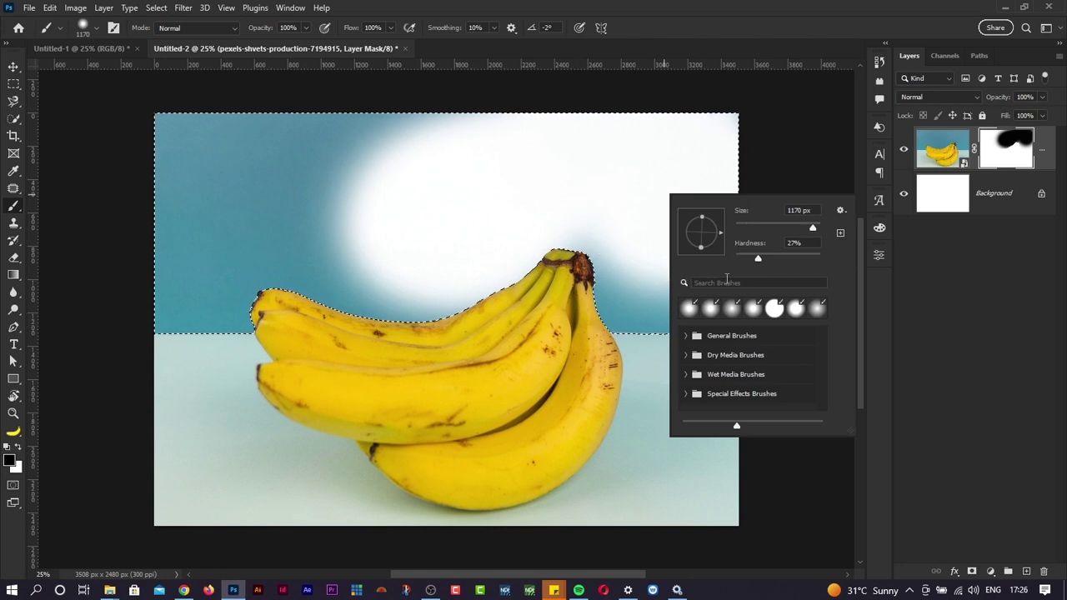
drag(760, 258, 735, 259)
key(Return)
mouse_move(603, 246)
mouse_down()
mouse_move(470, 213)
mouse_move(418, 160)
mouse_move(459, 148)
mouse_move(563, 176)
mouse_move(331, 150)
mouse_move(250, 167)
mouse_move(223, 187)
mouse_up()
Paint the remaining blue background black on the layer mask with the brush resized to 586 px, and deselect
right_click(250, 187)
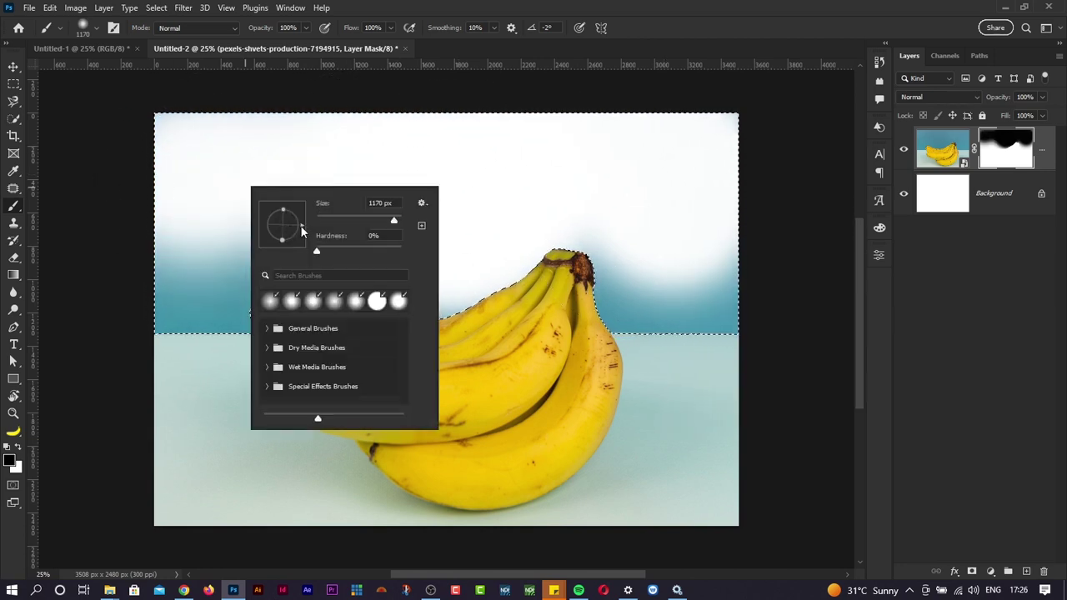
key(Return)
mouse_move(596, 219)
mouse_down()
mouse_move(639, 248)
mouse_move(665, 224)
mouse_move(712, 249)
mouse_up()
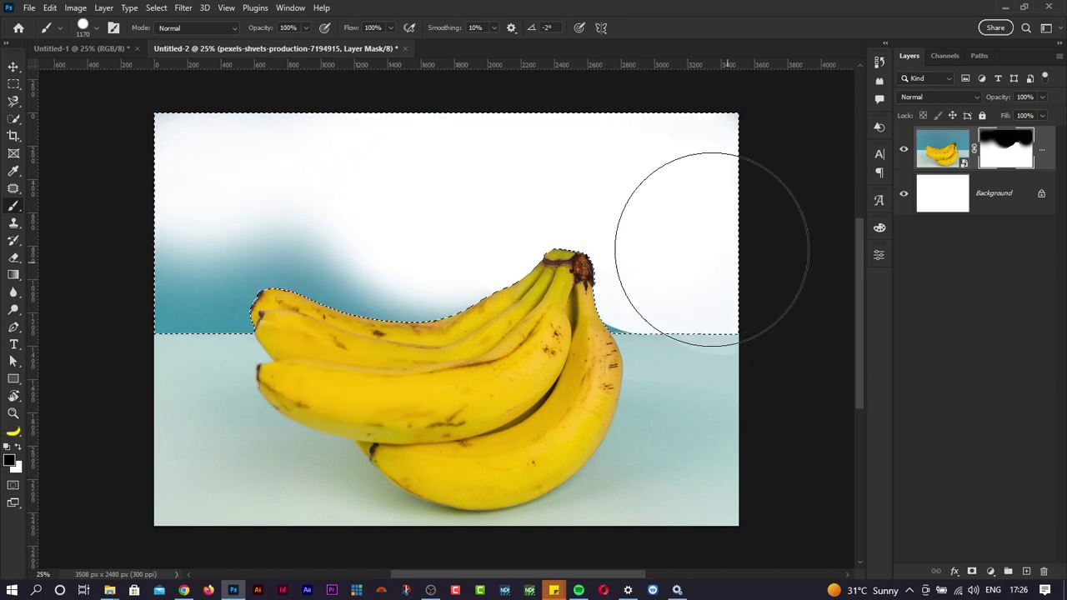
alt+right_click(555, 224)
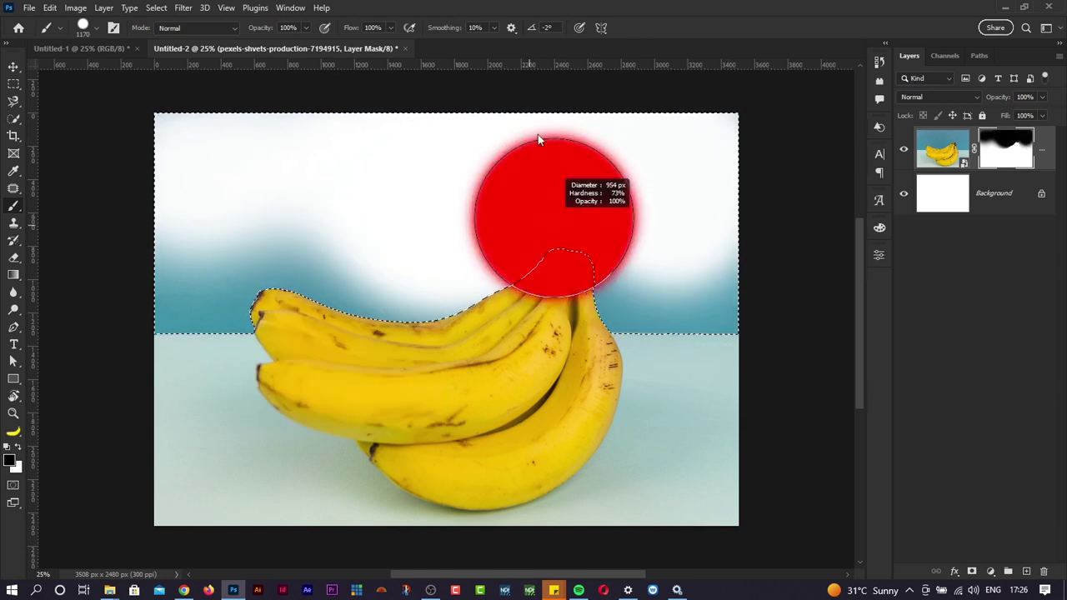
alt+right_click(482, 234)
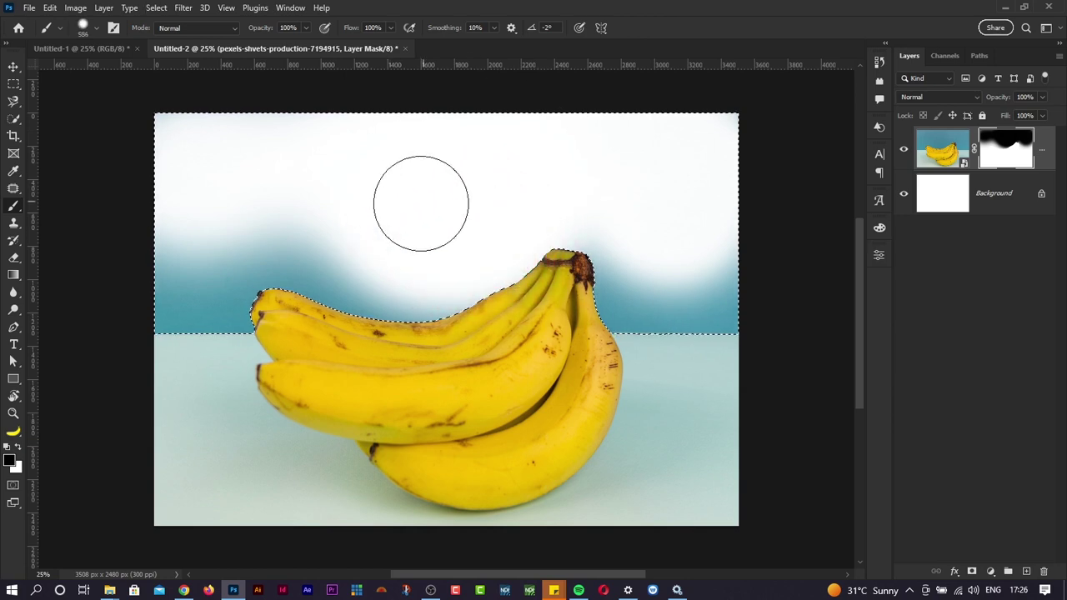
mouse_move(419, 202)
mouse_down()
mouse_move(334, 226)
mouse_move(396, 242)
mouse_move(253, 225)
mouse_up()
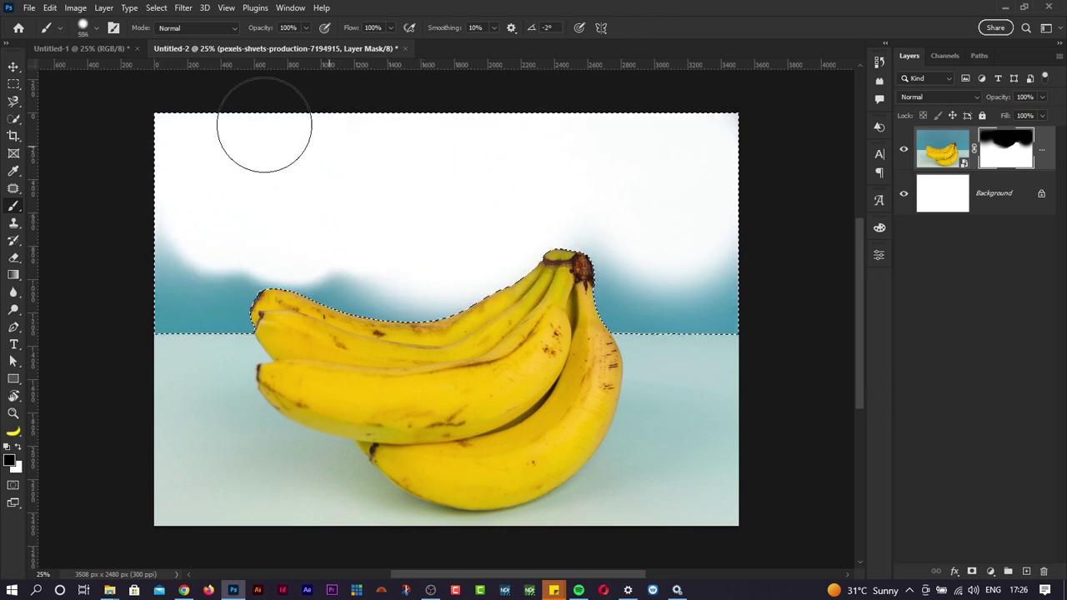
mouse_move(720, 266)
mouse_down()
mouse_move(683, 278)
mouse_move(602, 258)
mouse_move(582, 233)
mouse_move(368, 262)
mouse_move(388, 276)
mouse_move(460, 274)
mouse_move(492, 244)
mouse_move(394, 267)
mouse_move(249, 240)
mouse_move(218, 253)
mouse_move(171, 215)
mouse_move(146, 285)
mouse_move(170, 298)
mouse_move(339, 259)
mouse_move(171, 284)
mouse_move(309, 286)
mouse_move(196, 296)
mouse_move(290, 270)
mouse_move(424, 285)
mouse_move(664, 236)
mouse_move(616, 295)
mouse_move(649, 302)
mouse_move(741, 281)
mouse_move(688, 287)
mouse_move(725, 304)
mouse_move(625, 174)
mouse_up()
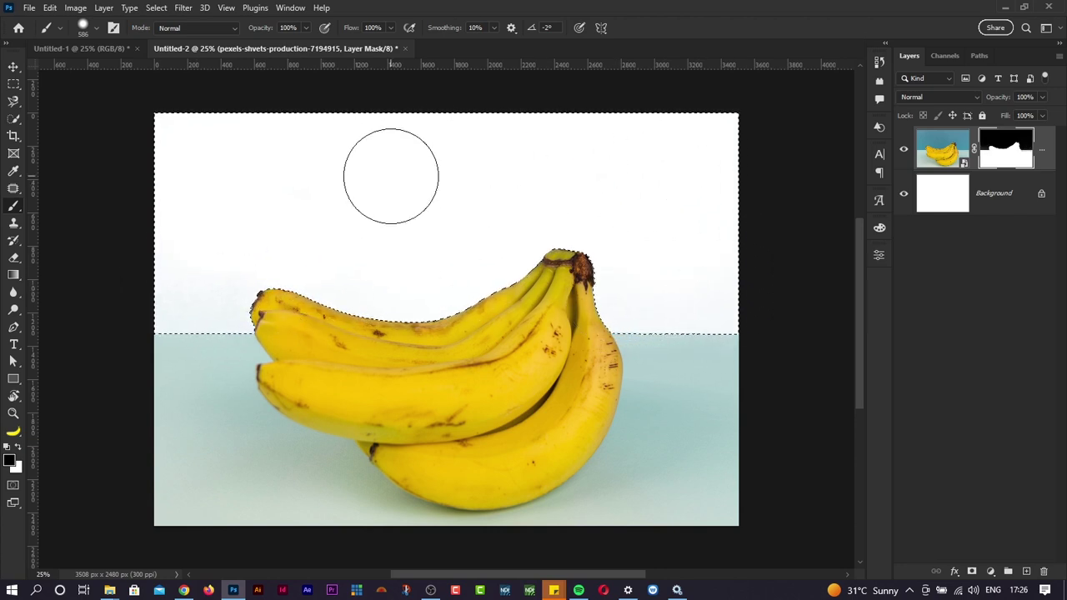
key(ctrl+d)
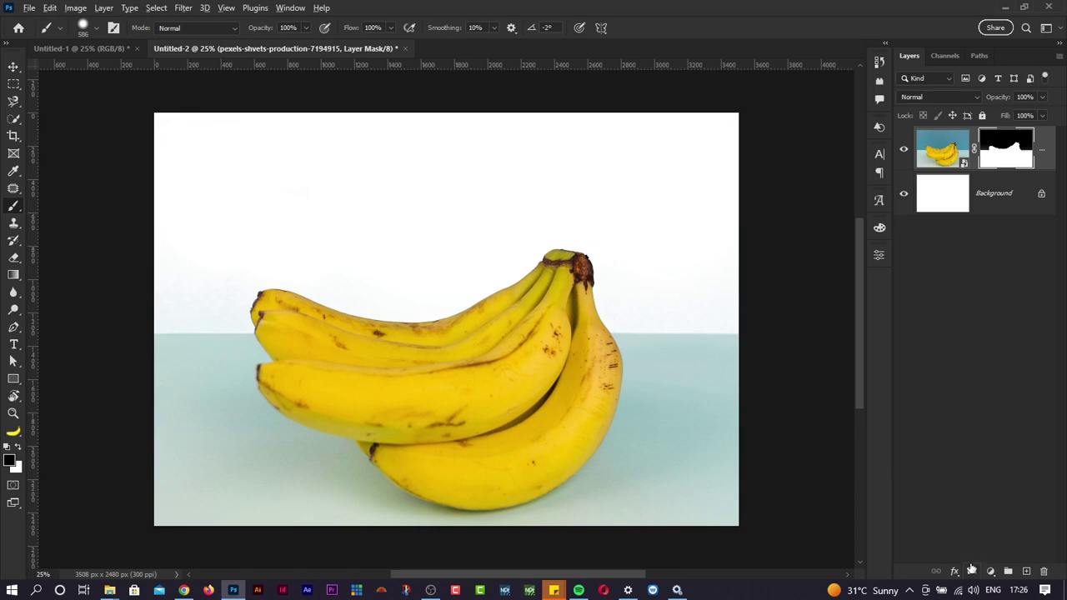
Place the grey concrete texture photo from the pictures folder into the banana document at its default size
key(alt+Tab)
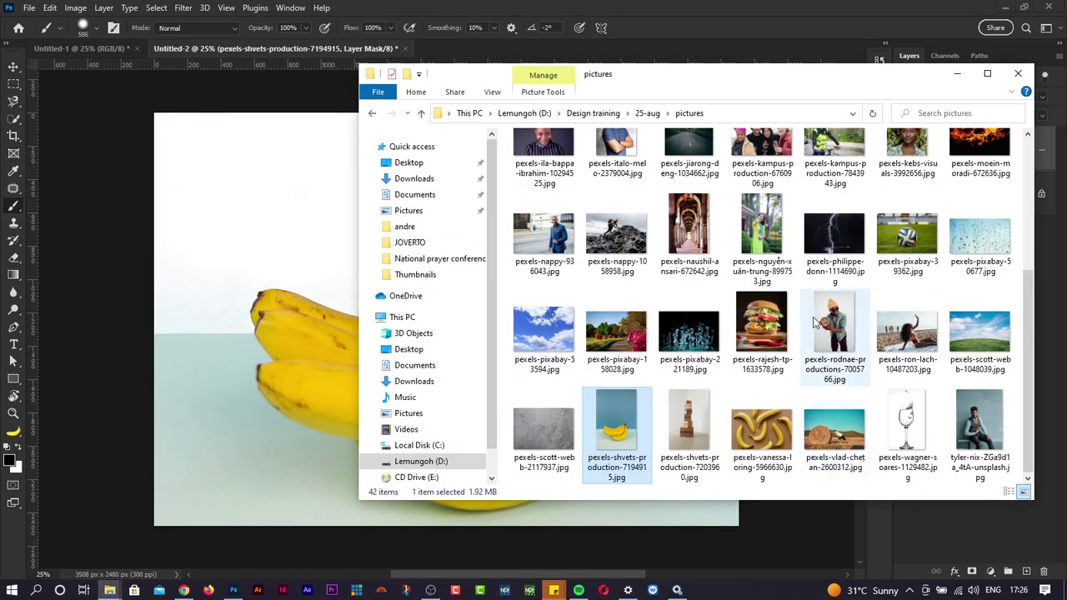
scroll(817, 322, up, 3)
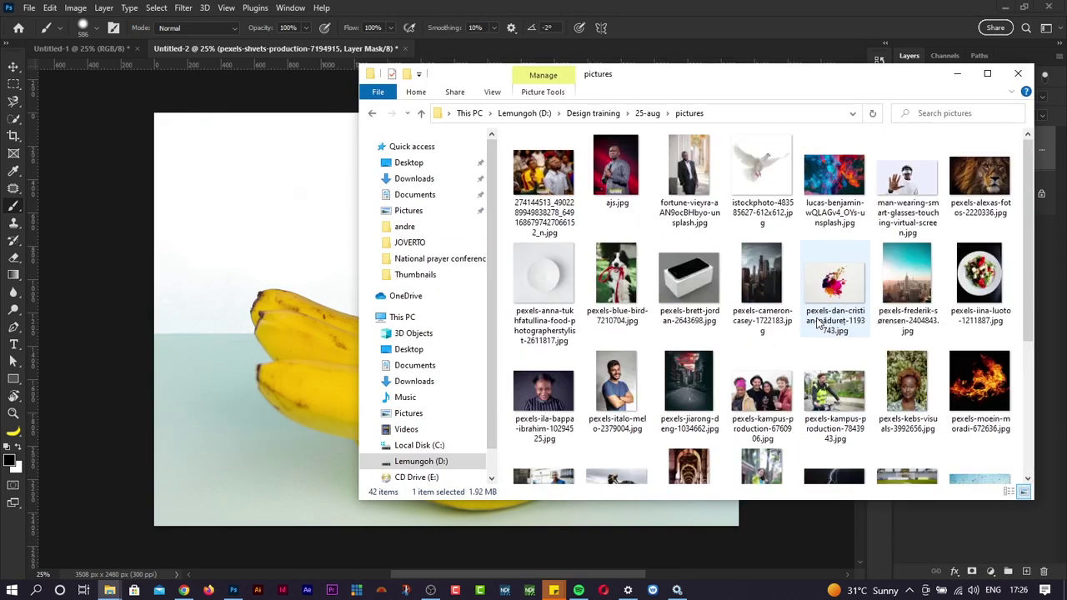
scroll(820, 323, down, 3)
drag(616, 425, 245, 265)
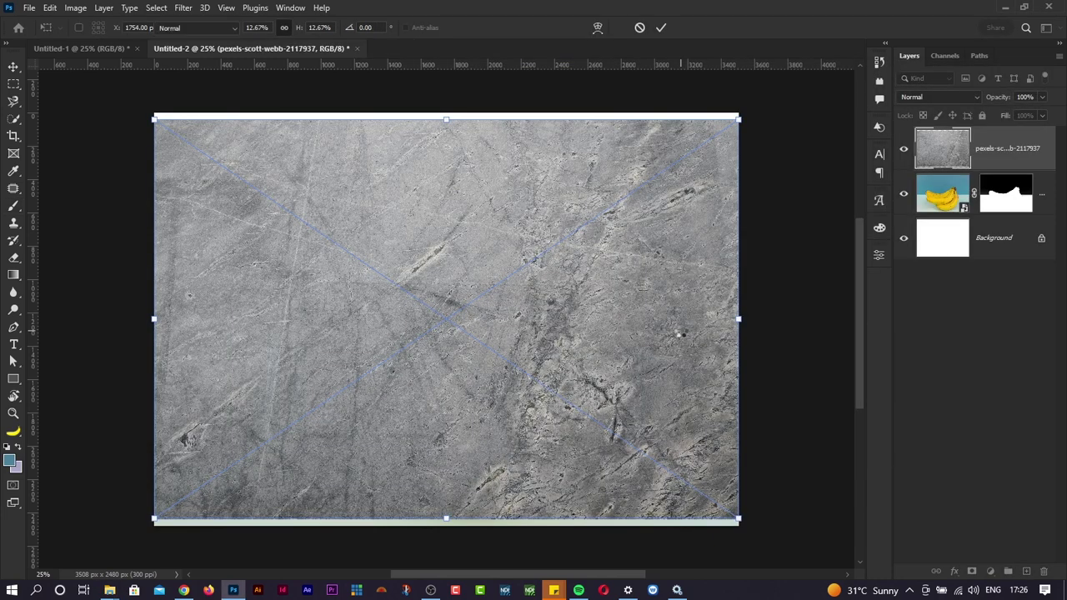
key(Return)
Move the concrete texture layer beneath the masked banana layer and shift it up to cover the canvas's top edge
drag(1025, 154, 1029, 215)
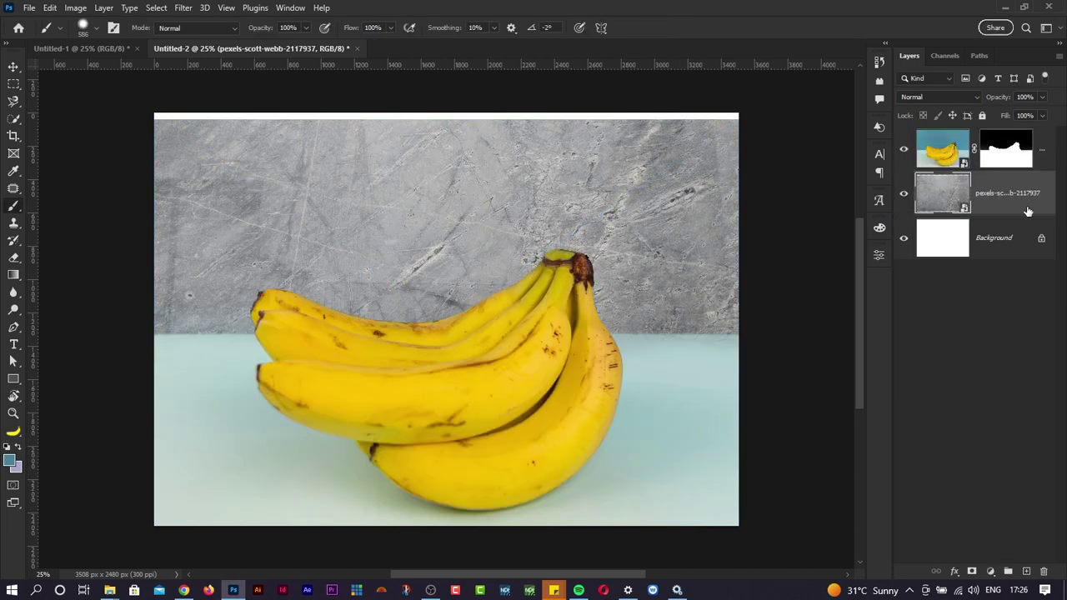
key(v)
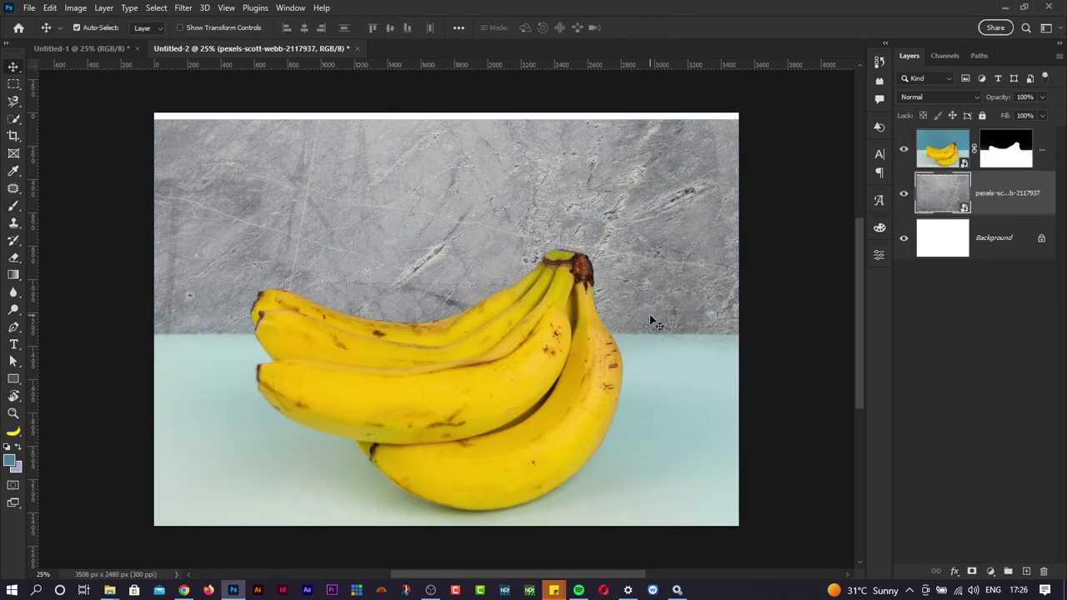
drag(652, 321, 653, 300)
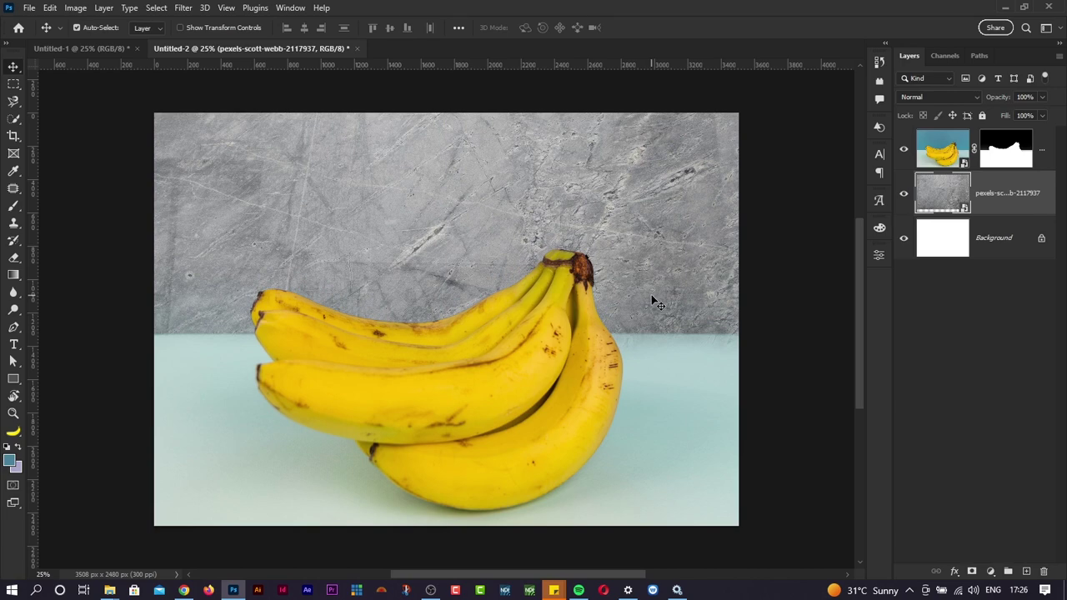
Delete the concrete texture layer and the masked banana layer
key(Delete)
click(558, 363)
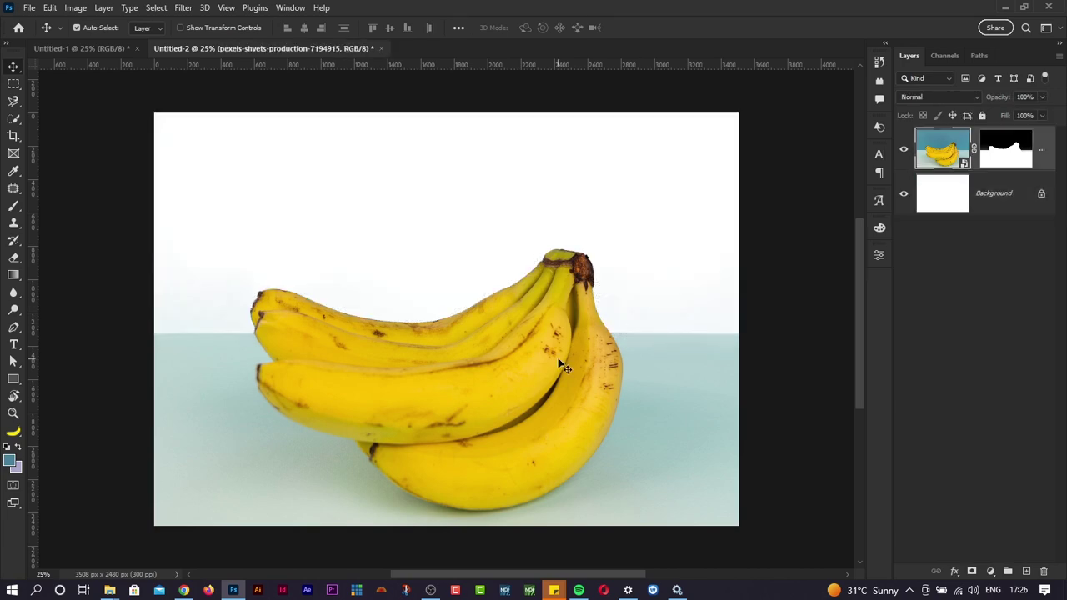
key(Delete)
Place the portrait of the smiling man in the blue T-shirt, scaled to about 42% to span the canvas width and shifted down to frame his face
key(alt+Tab)
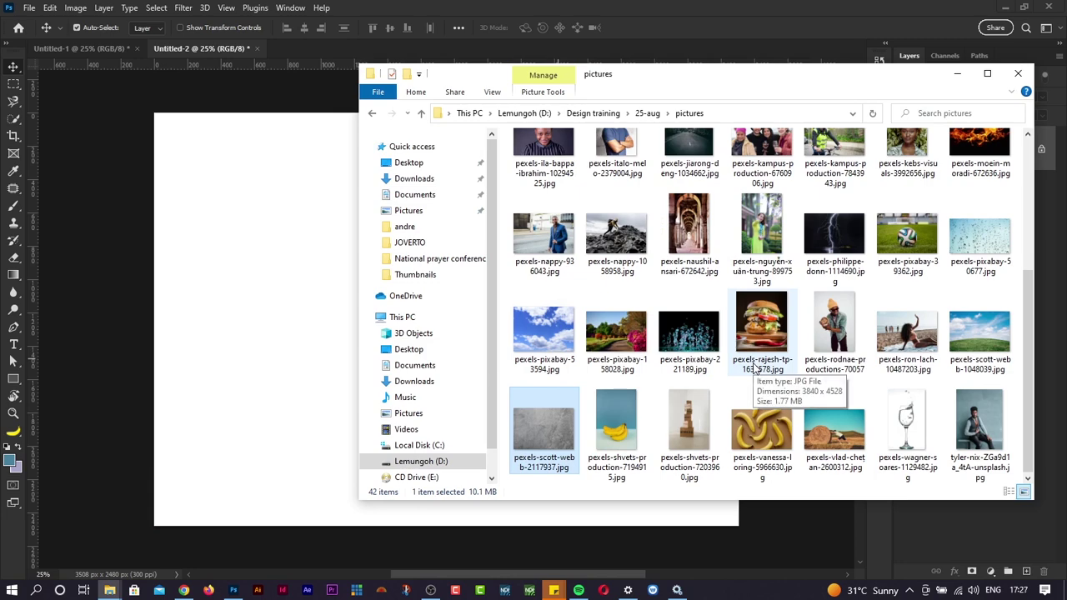
scroll(763, 328, up, 3)
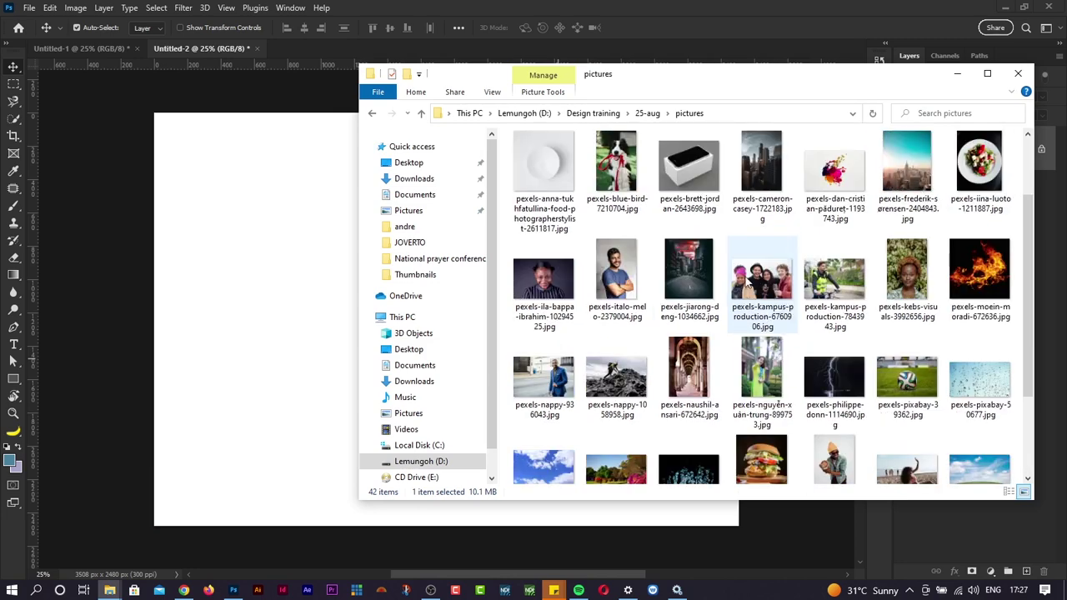
drag(630, 281, 303, 325)
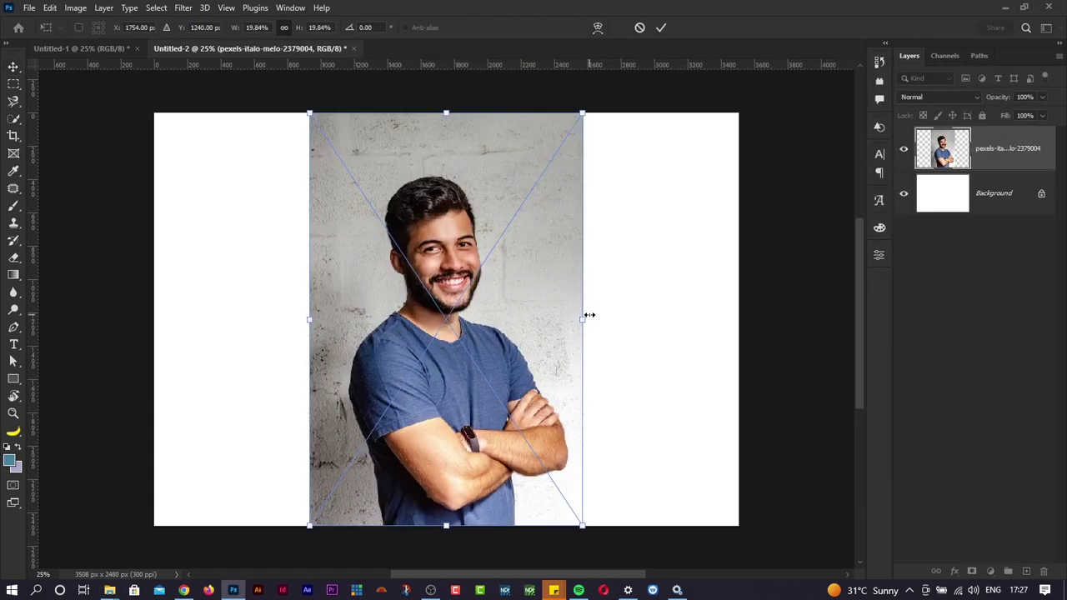
drag(586, 320, 761, 323)
drag(564, 275, 567, 401)
drag(758, 457, 747, 463)
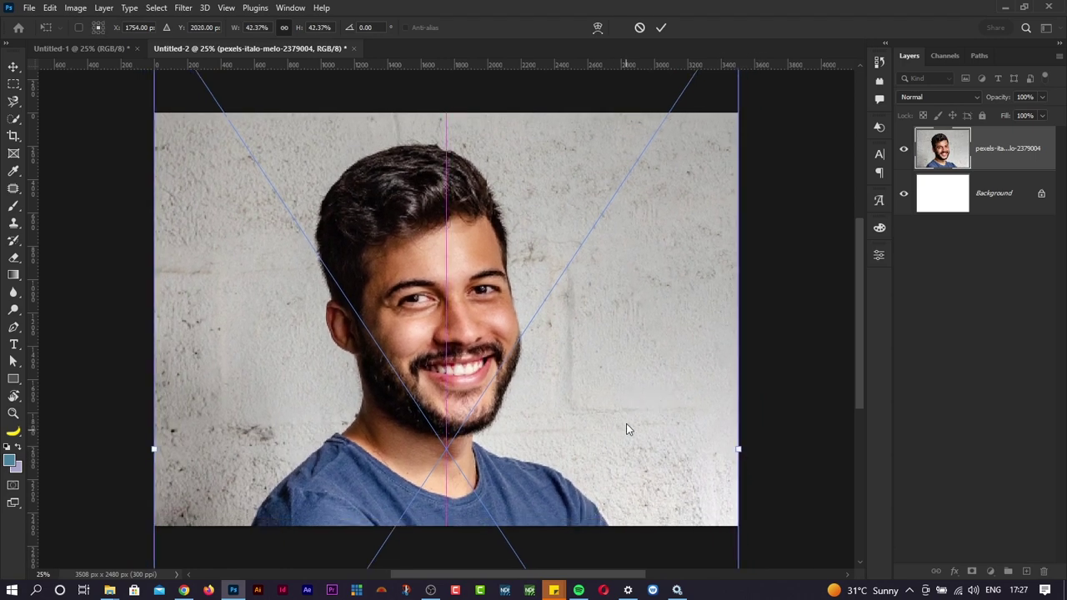
key(Return)
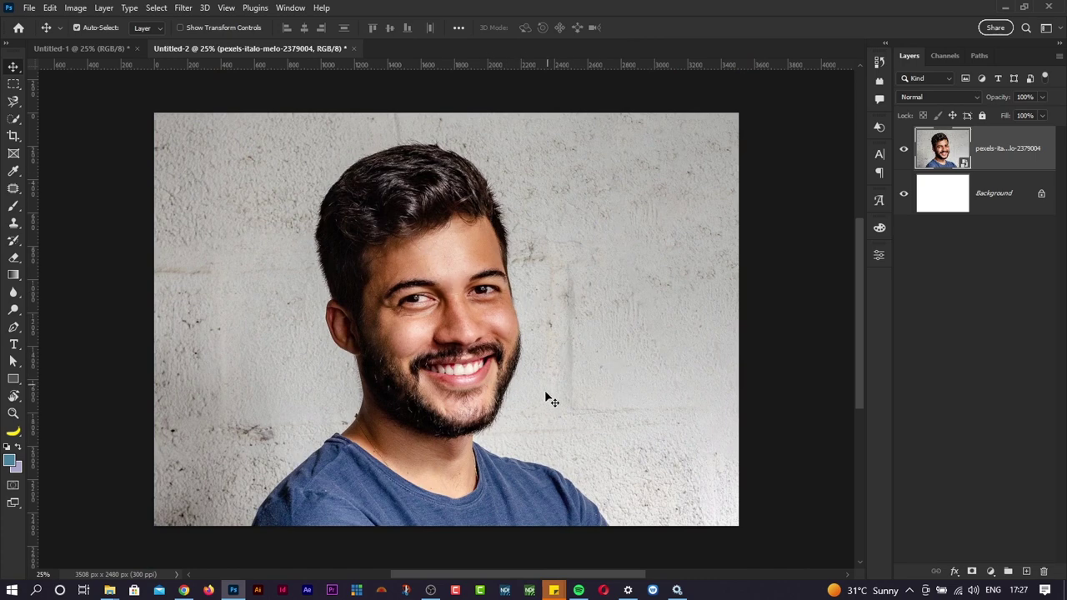
Add an empty layer mask to the portrait layer and shift the photo slightly down the canvas
click(971, 572)
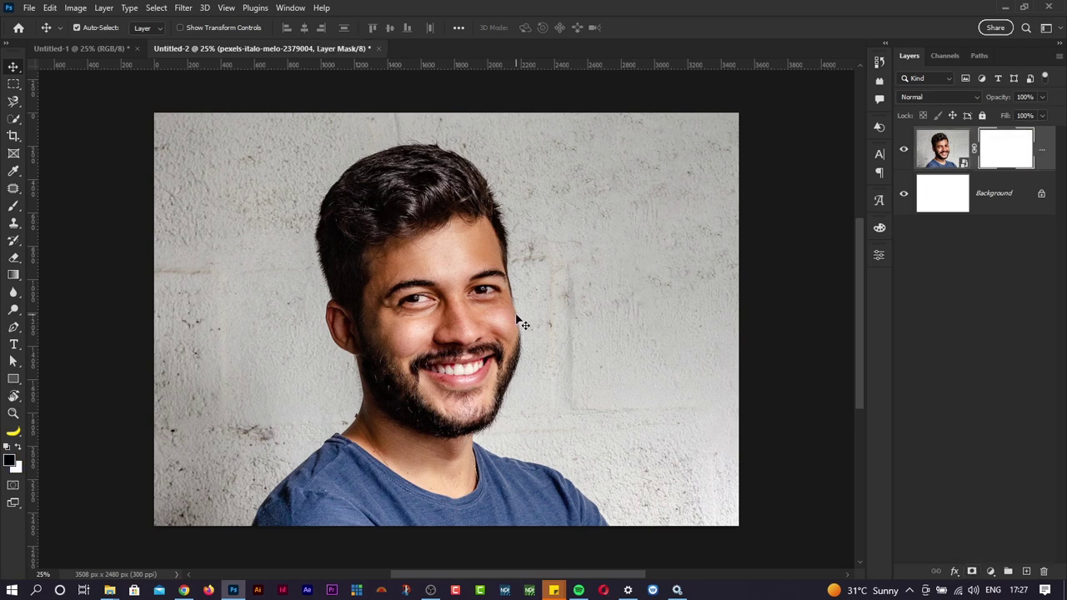
key(ctrl+z)
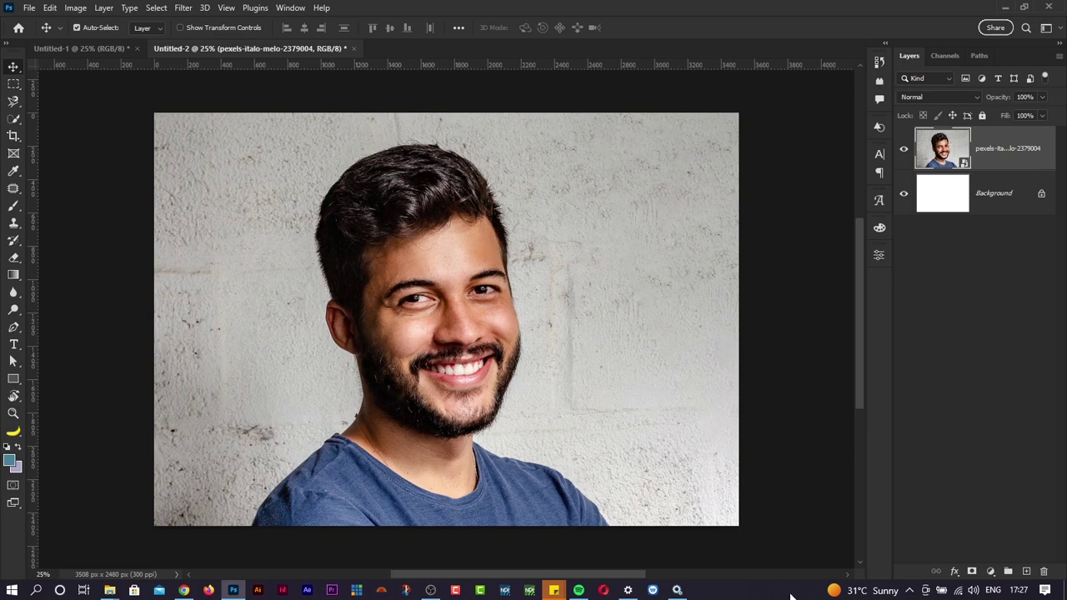
click(971, 572)
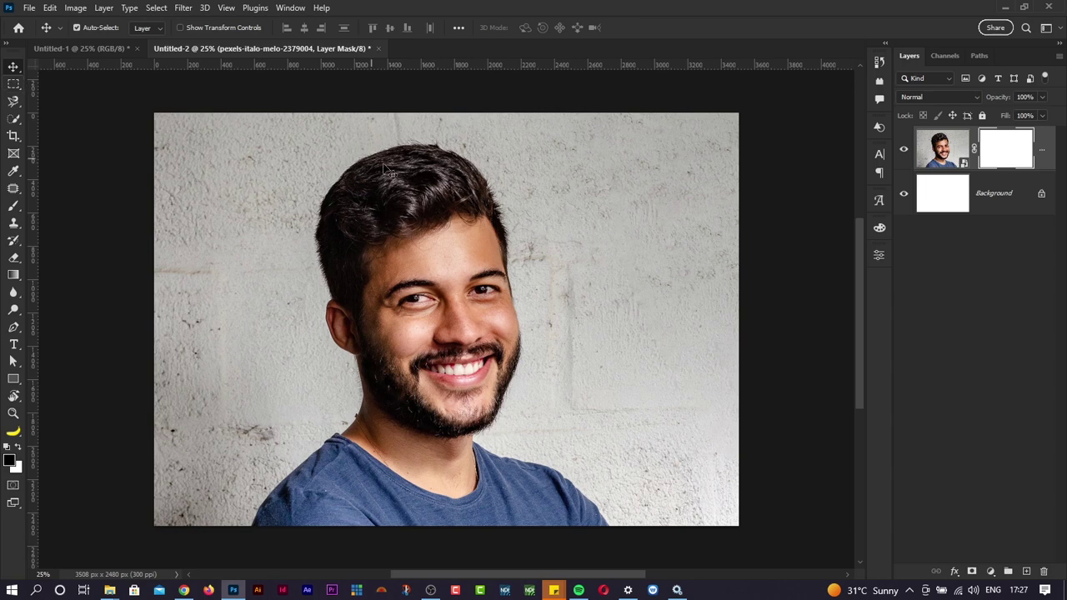
click(13, 85)
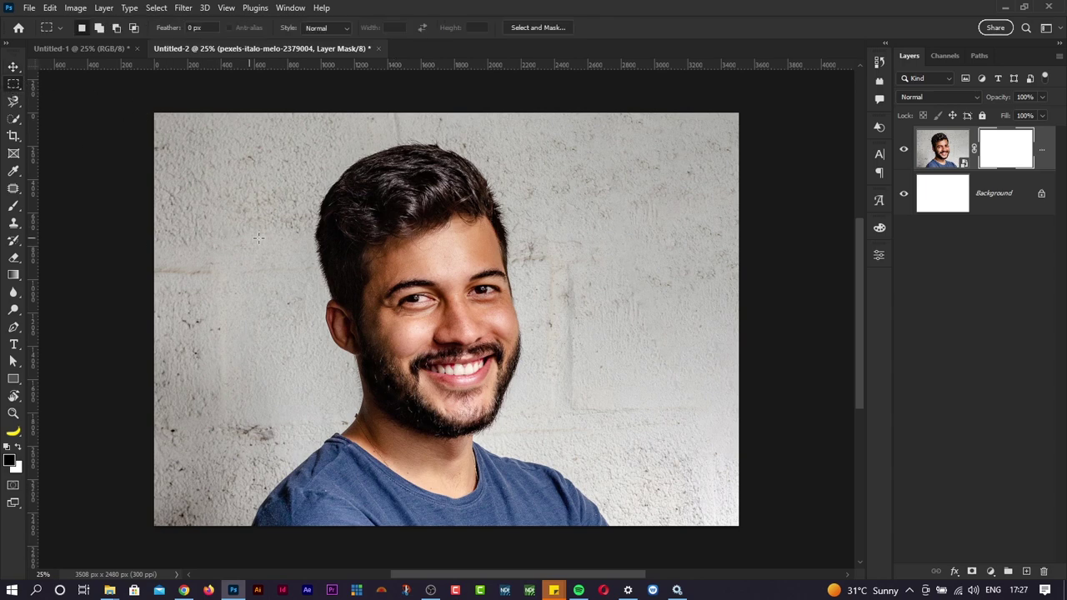
key(v)
drag(381, 255, 378, 297)
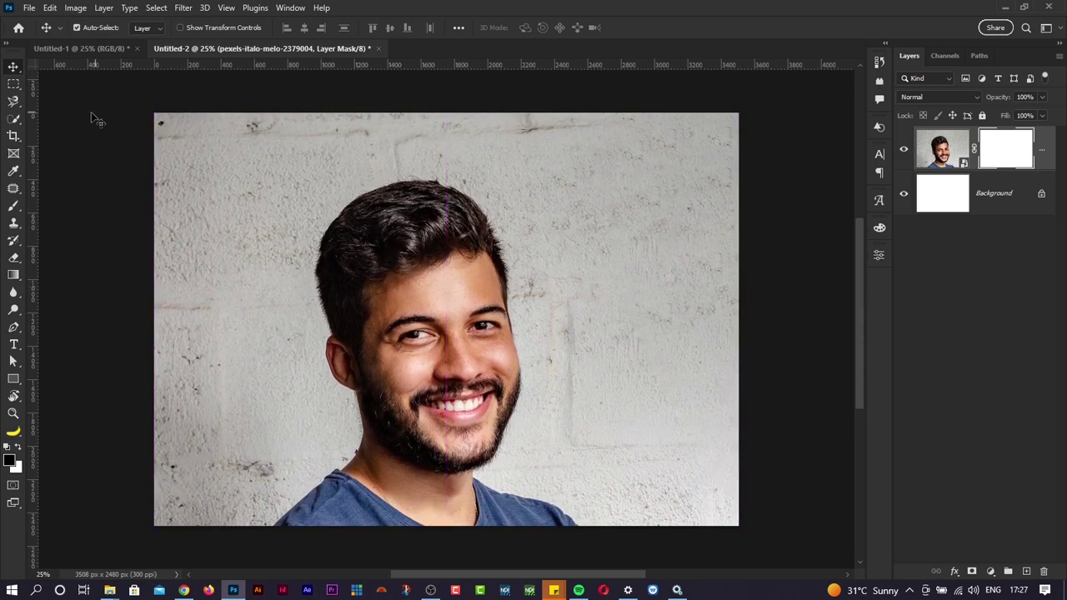
Select a full-width rectangular strip above the man's head and paint it black on the layer mask
click(13, 85)
mouse_move(154, 113)
mouse_down()
mouse_move(269, 152)
mouse_move(742, 176)
mouse_move(697, 144)
mouse_move(638, 145)
mouse_move(672, 137)
mouse_move(495, 124)
mouse_move(236, 153)
mouse_up()
key(b)
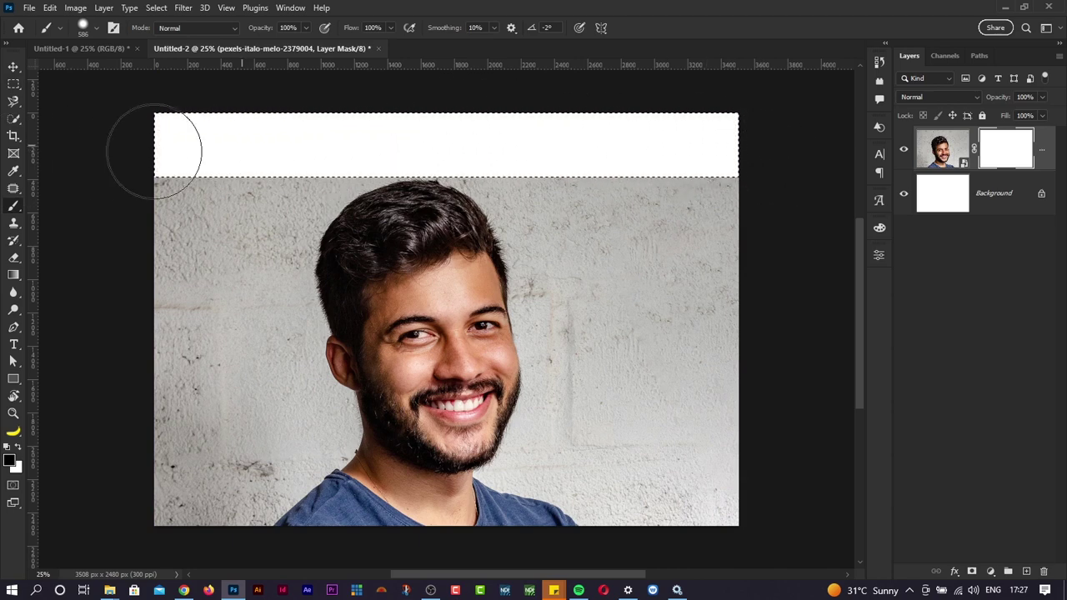
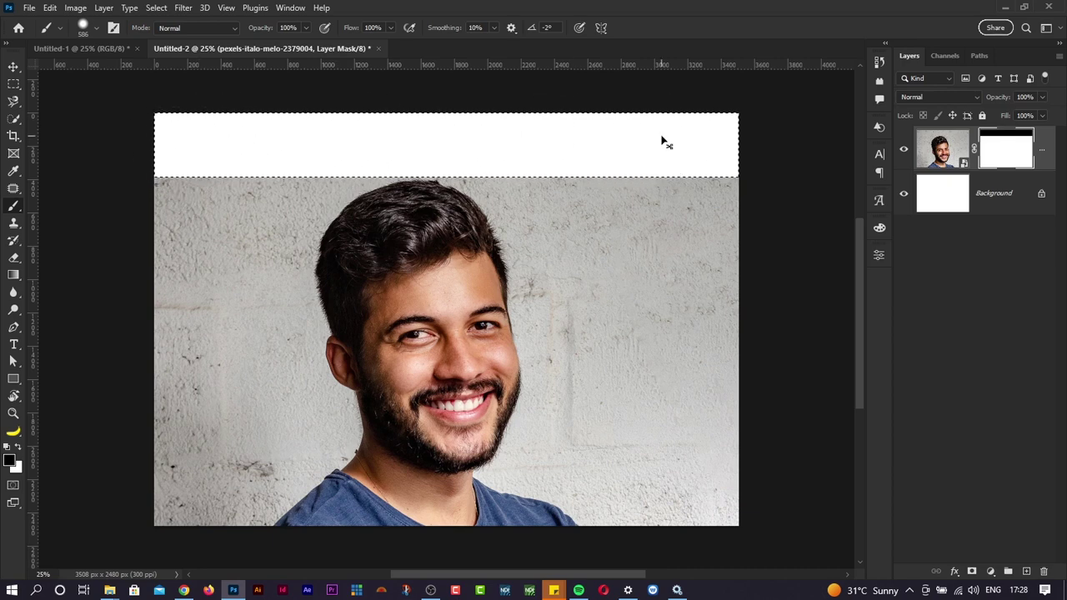
Remove the portrait's layer mask and delete the portrait layer
key(ctrl+d)
mouse_move(655, 231)
mouse_down()
mouse_move(688, 185)
mouse_move(730, 275)
mouse_move(563, 402)
mouse_move(521, 361)
mouse_move(542, 338)
mouse_move(517, 315)
mouse_move(407, 317)
mouse_move(319, 296)
mouse_move(310, 195)
mouse_move(184, 354)
mouse_move(378, 536)
mouse_move(559, 409)
mouse_move(718, 500)
mouse_move(756, 330)
mouse_move(721, 406)
mouse_up()
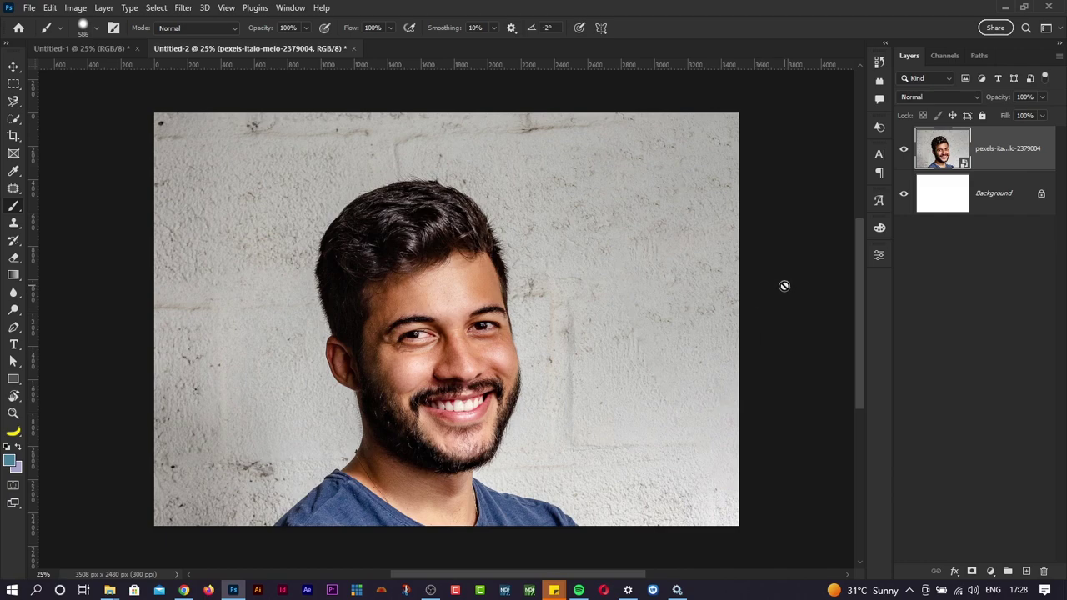
key(alt+Tab)
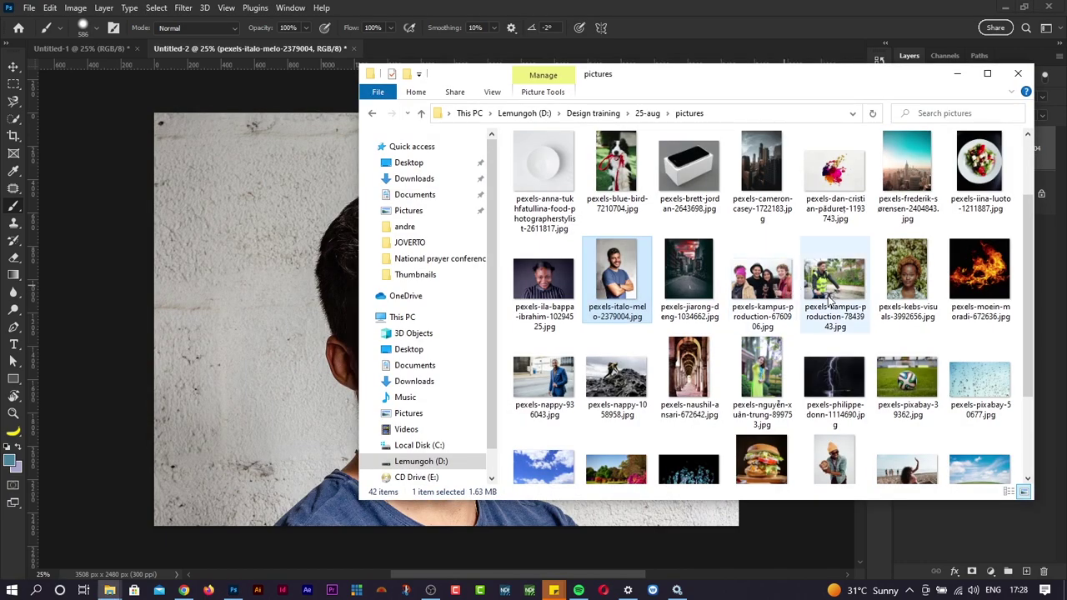
key(alt+Tab)
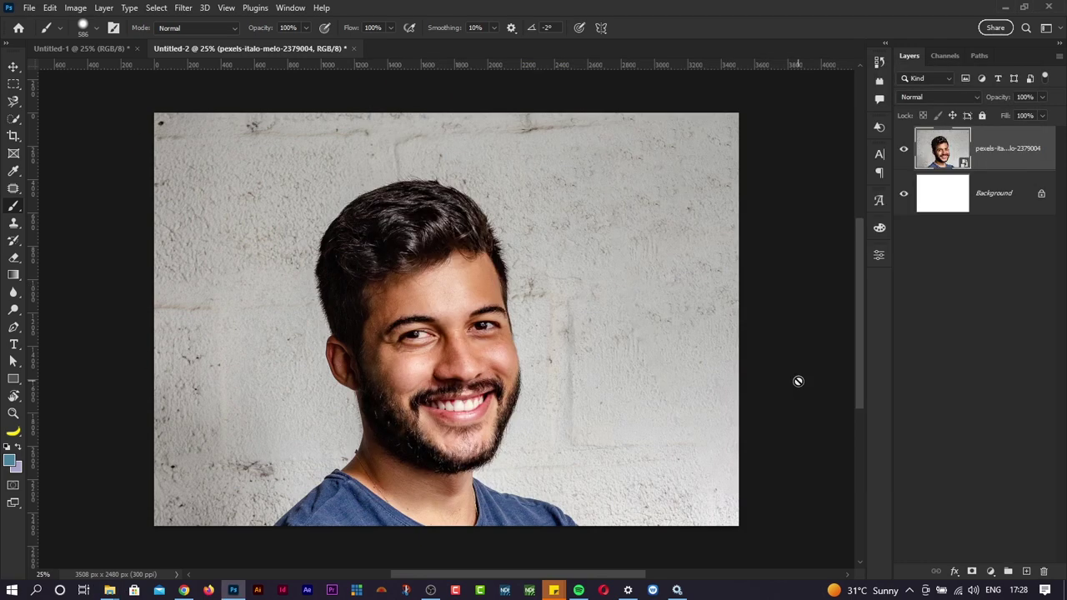
key(ctrl+z)
key(v)
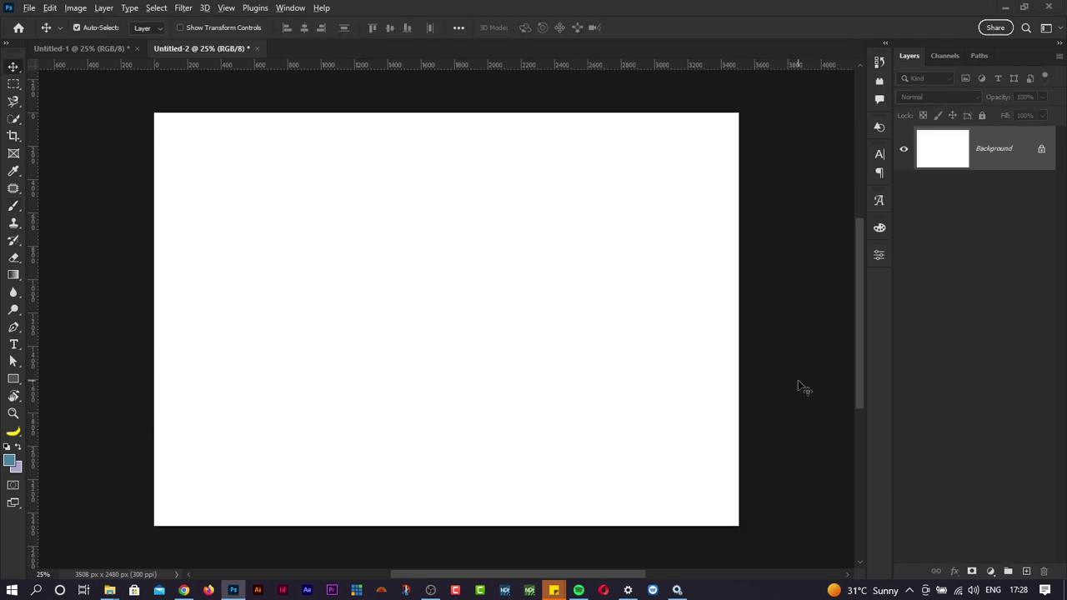
Place the rock climber photo pexels-nappy-1058958, scaled to about 12.8% to span the canvas width and aligned with its lower edge
key(alt+Tab)
scroll(794, 419, down, 2)
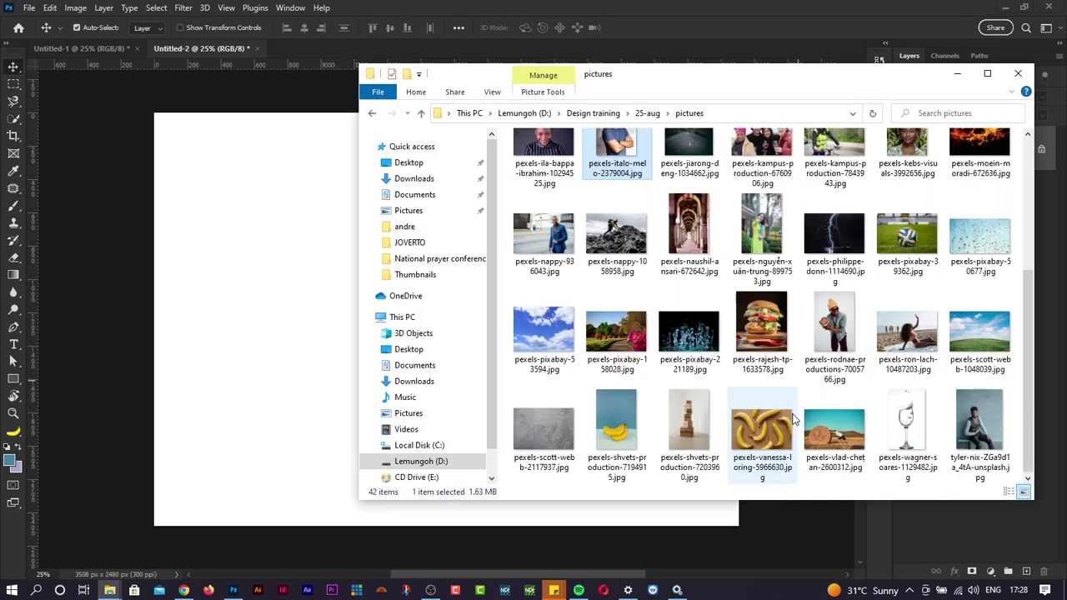
drag(617, 238, 299, 354)
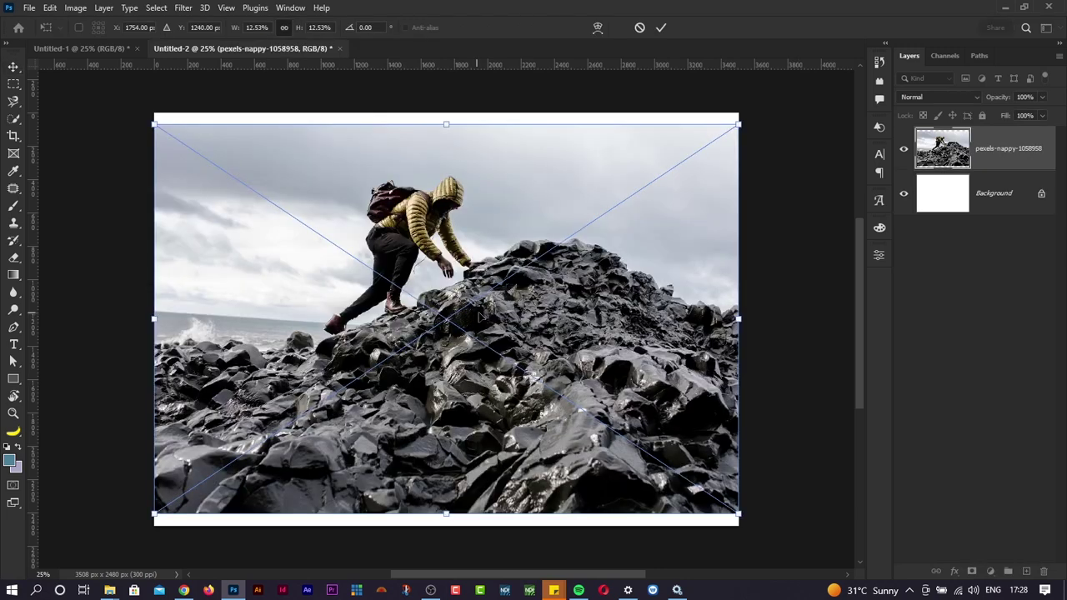
drag(602, 412, 603, 424)
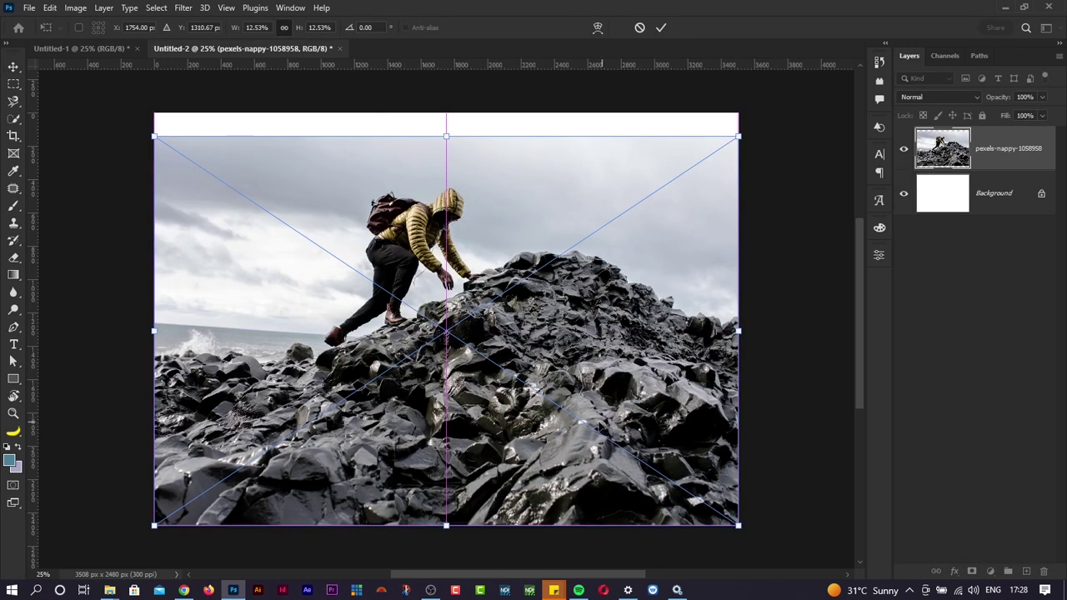
mouse_move(739, 332)
mouse_down()
mouse_move(752, 336)
mouse_move(745, 329)
mouse_up()
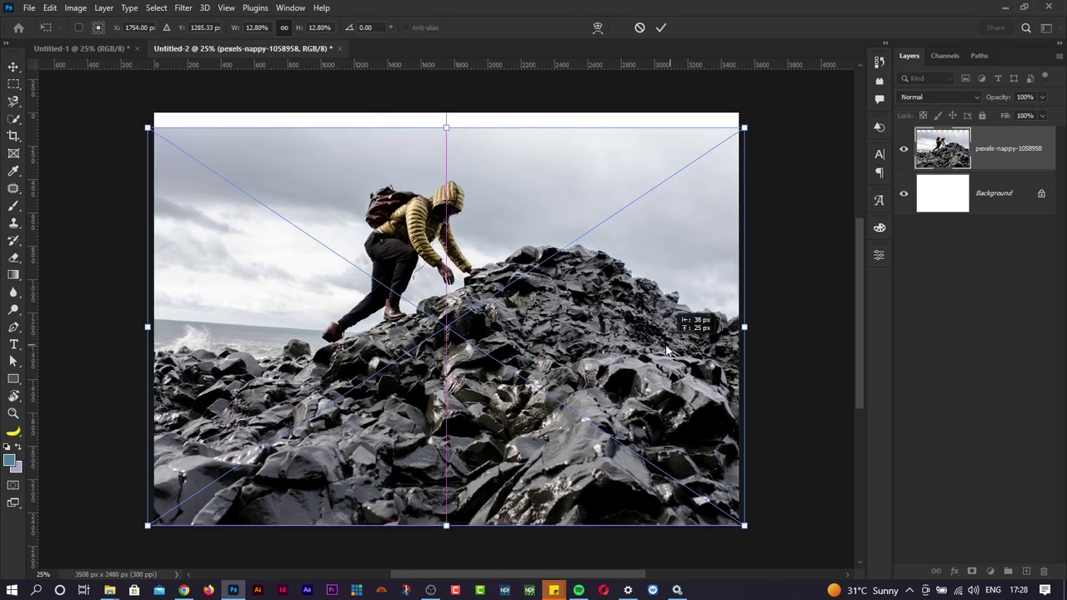
click(138, 28)
text(1)
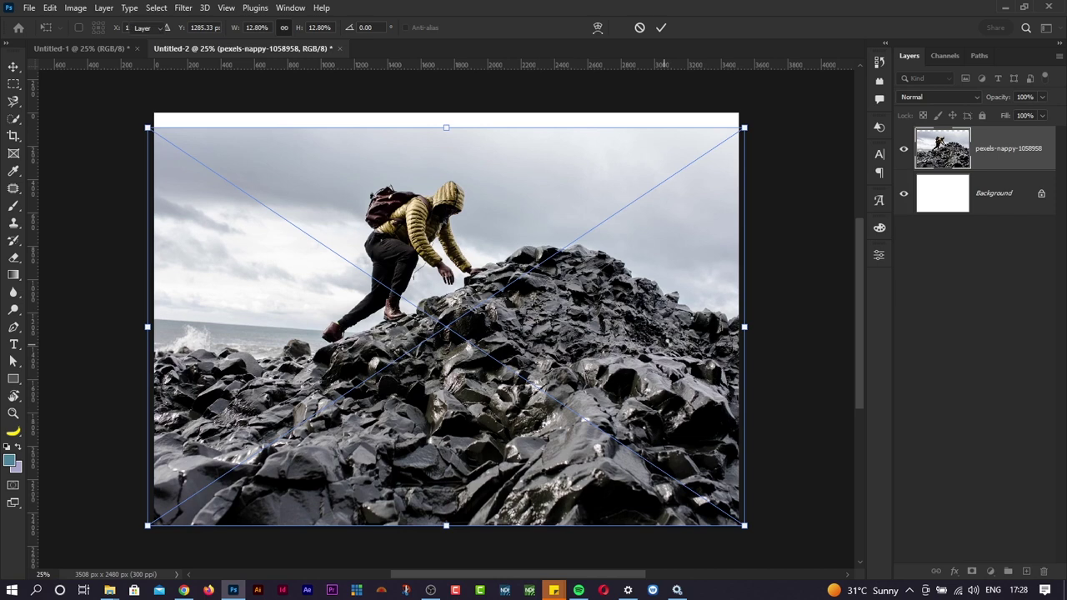
key(Return)
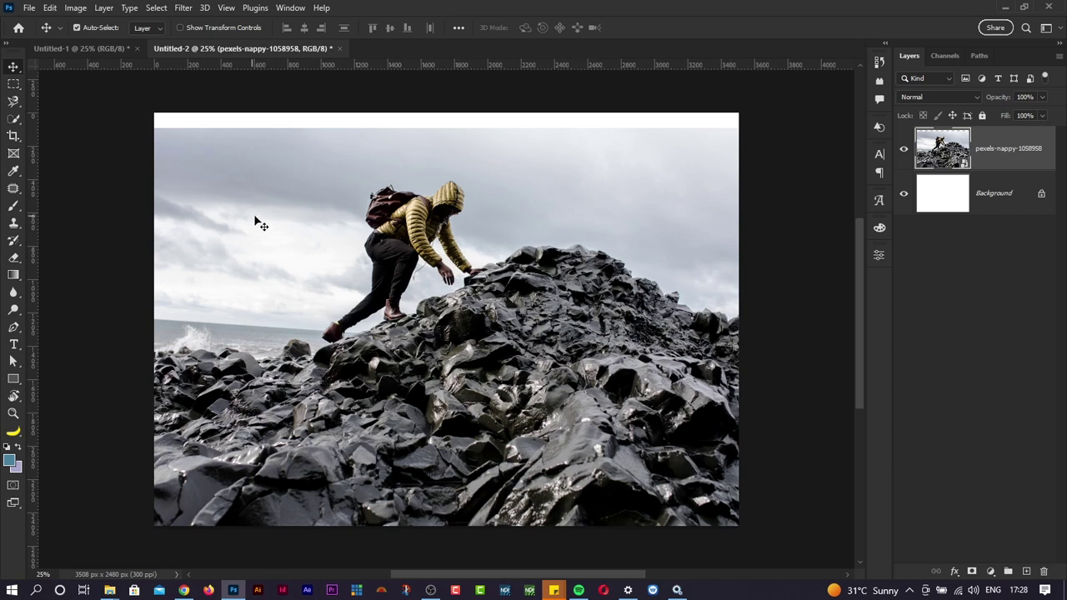
key(alt+Tab)
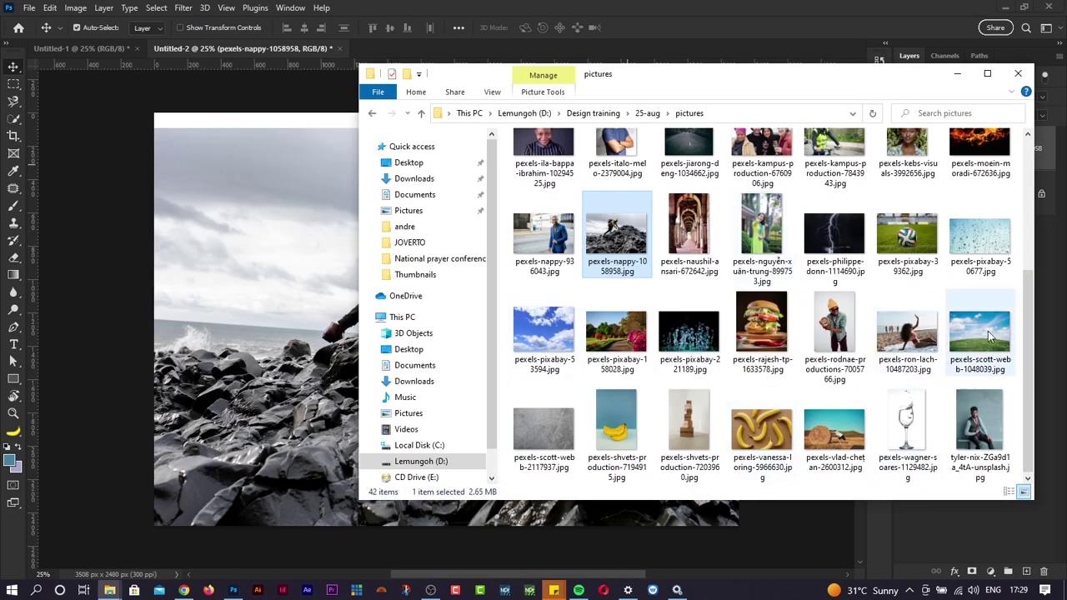
key(alt+Tab)
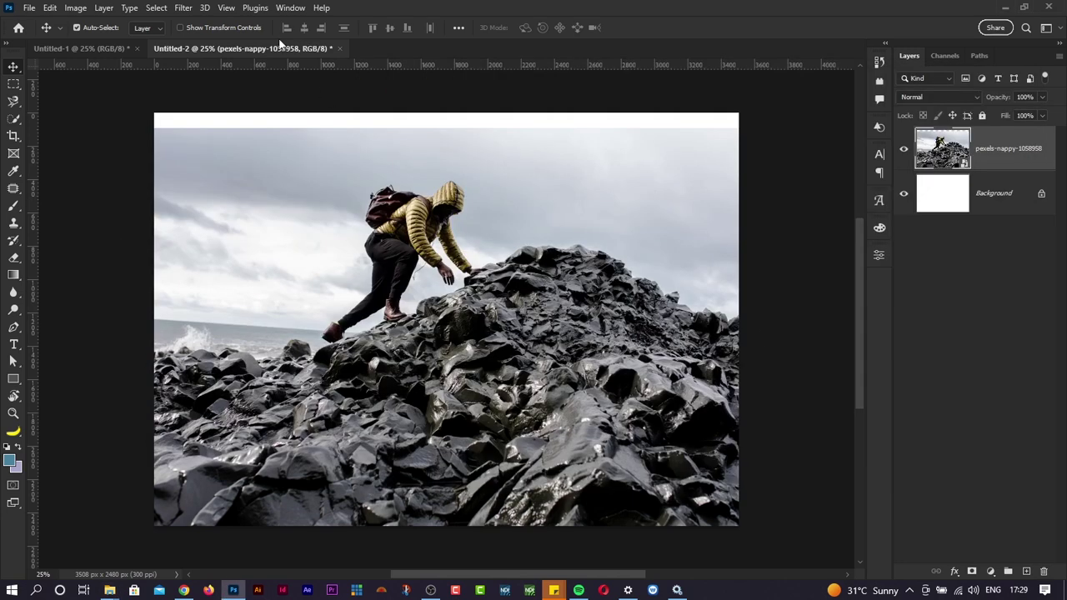
click(75, 8)
click(50, 7)
click(51, 8)
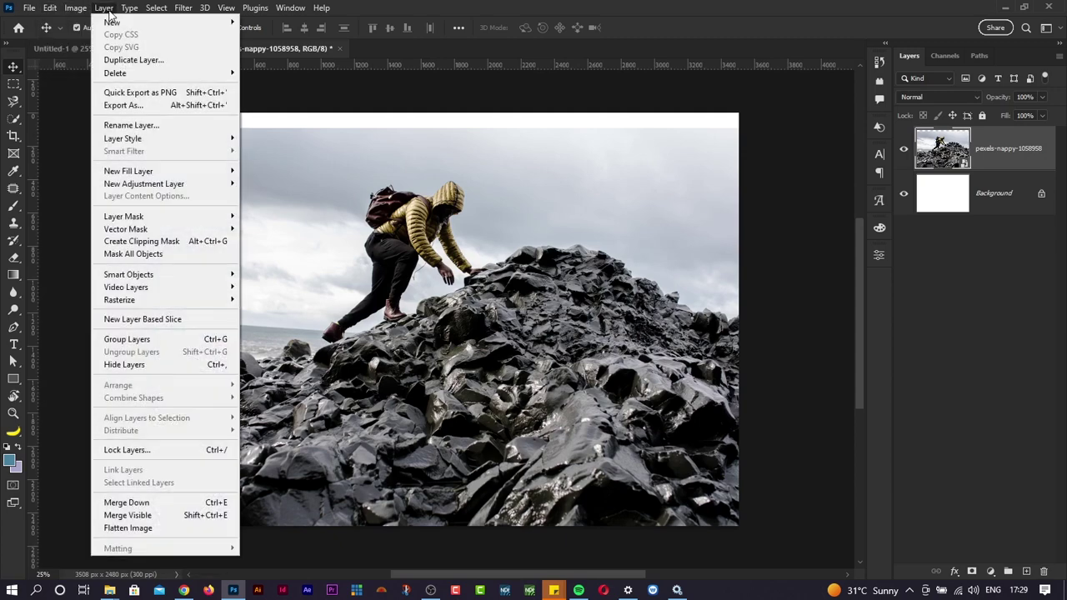
click(130, 8)
click(158, 9)
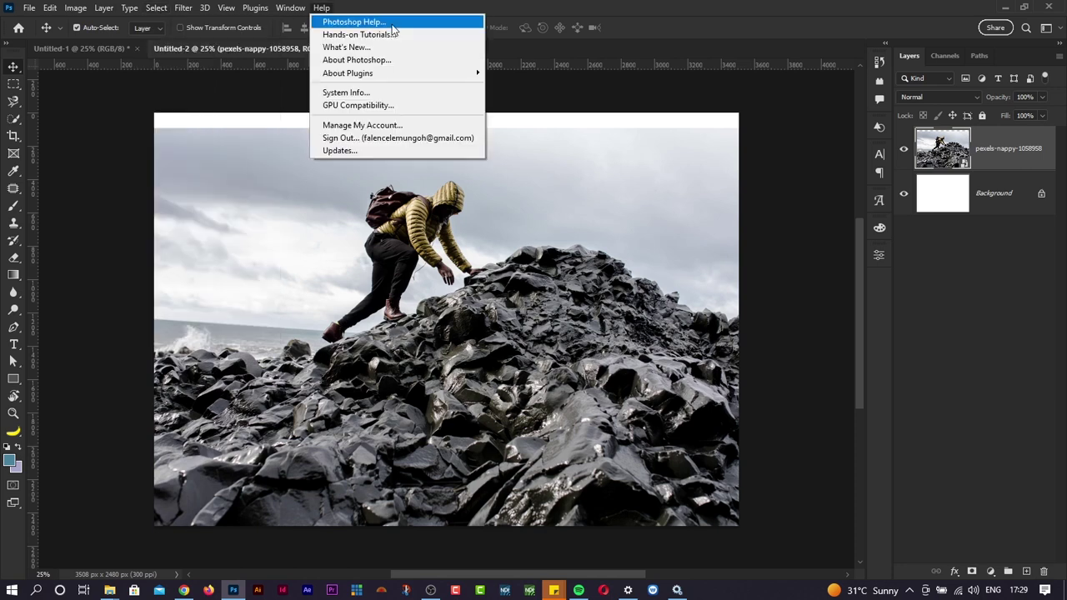
click(482, 383)
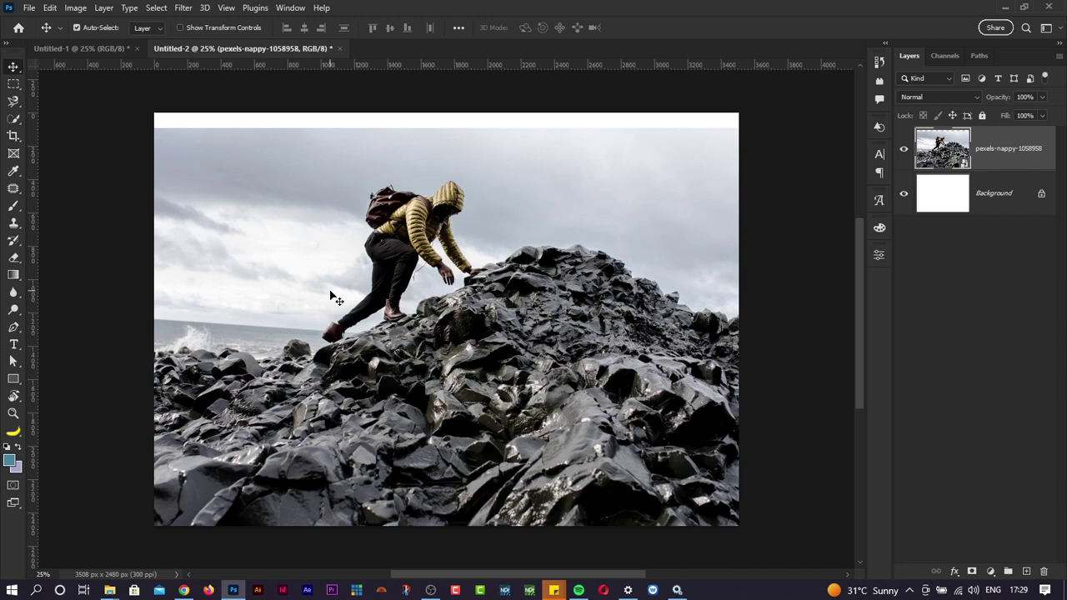
Run Select Subject on the climber photo and check the selection edges around the climber and the rocks
click(14, 119)
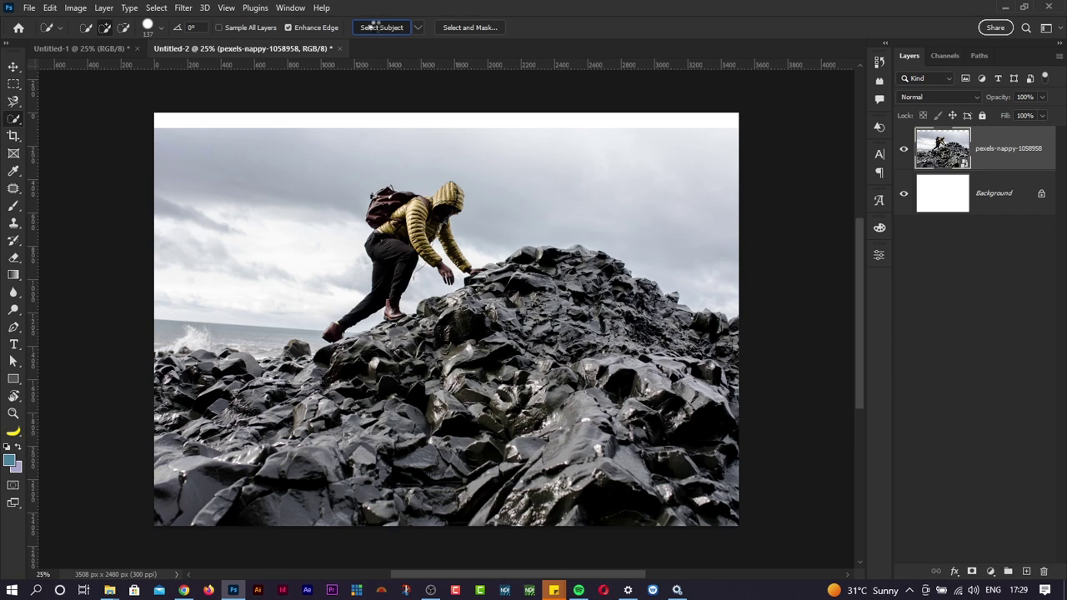
click(375, 26)
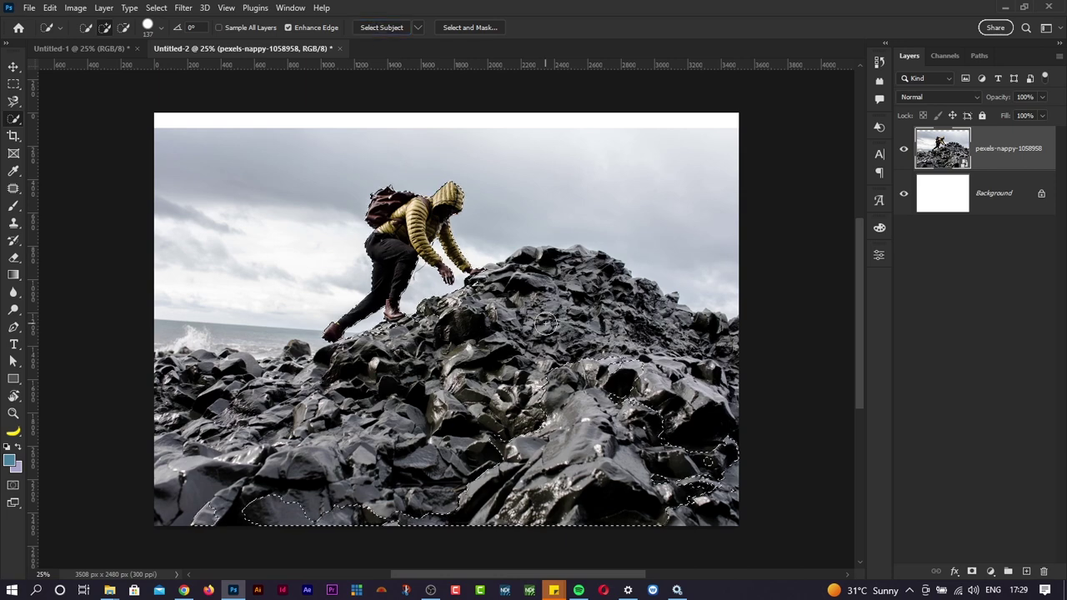
key(ctrl+plus)
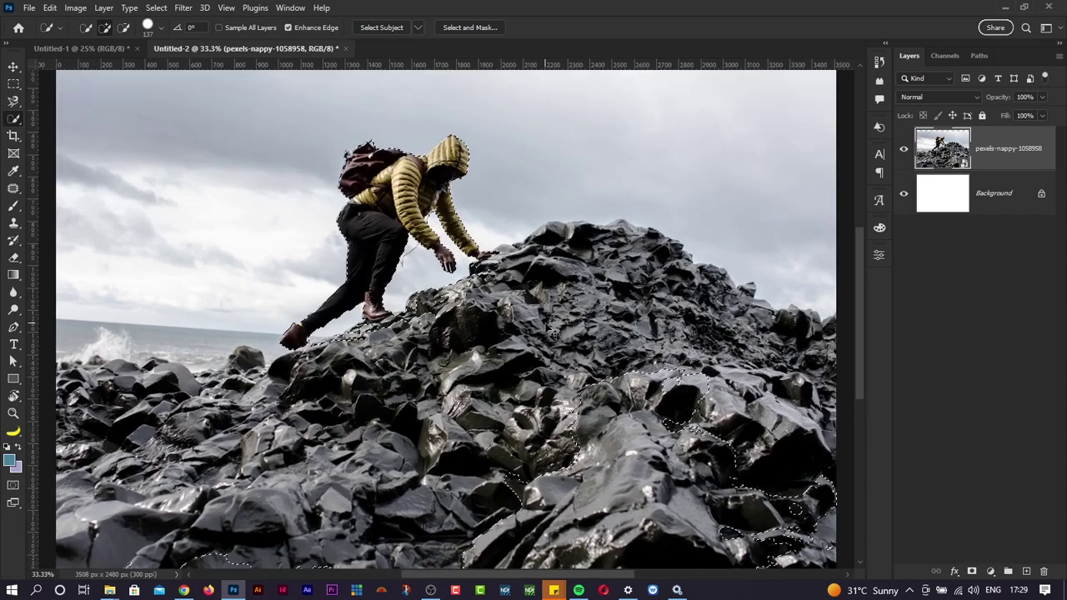
scroll(501, 243, up, 1)
scroll(496, 244, up, 2)
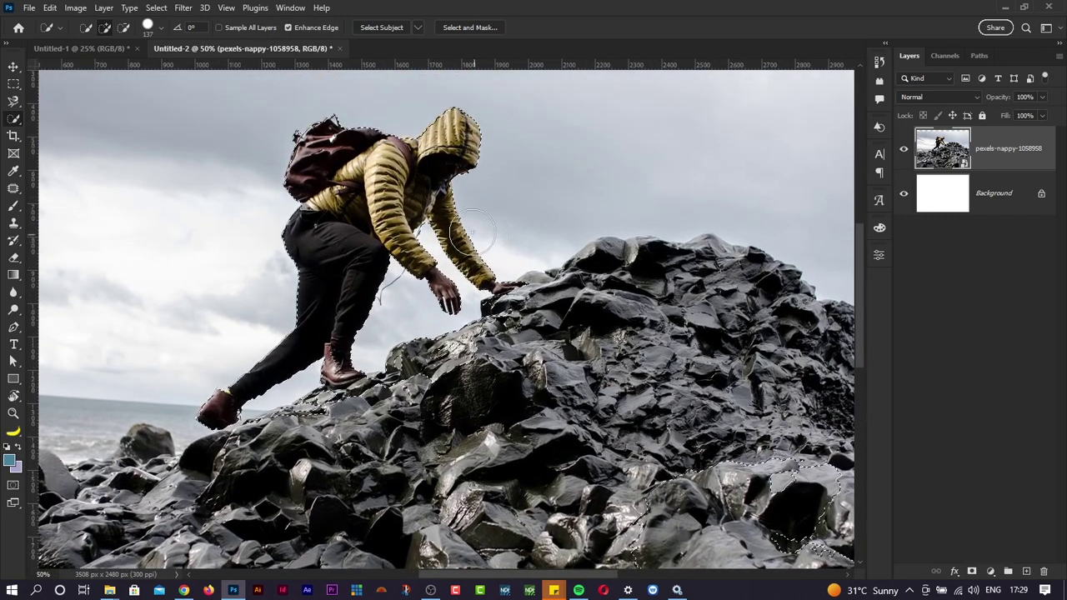
scroll(410, 311, down, 10)
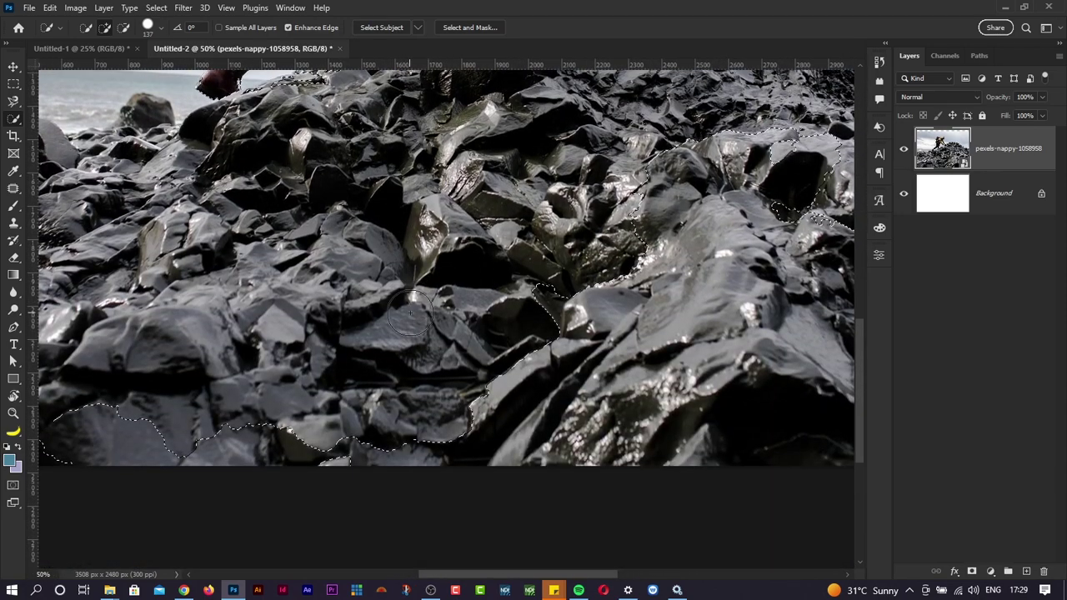
scroll(409, 312, down, 2)
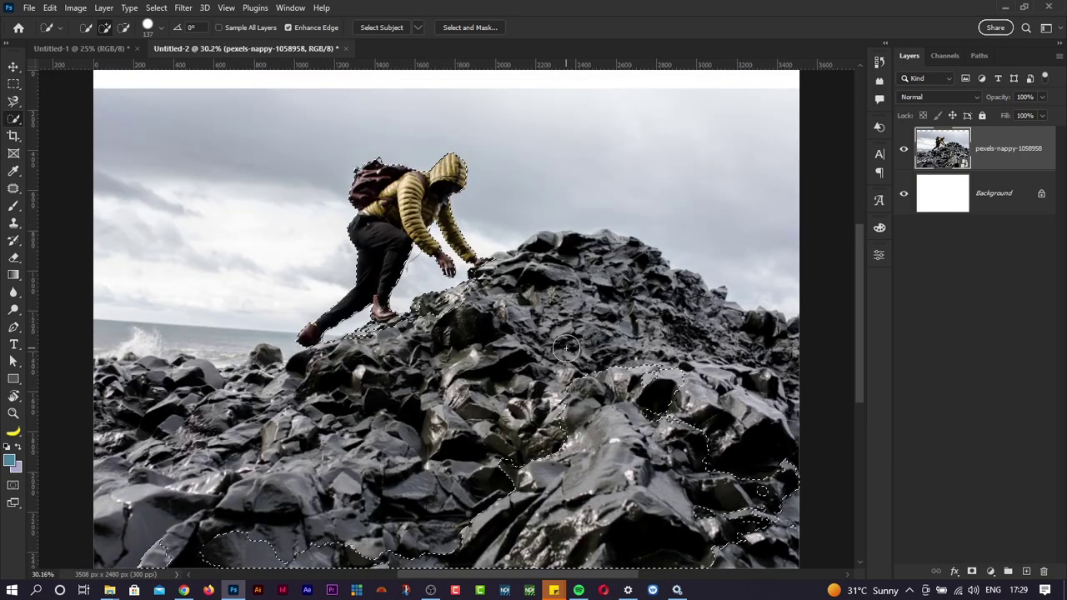
Extend the selection with the Quick Selection tool over the foreground rocks and the rocks along the shoreline
right_click(15, 121)
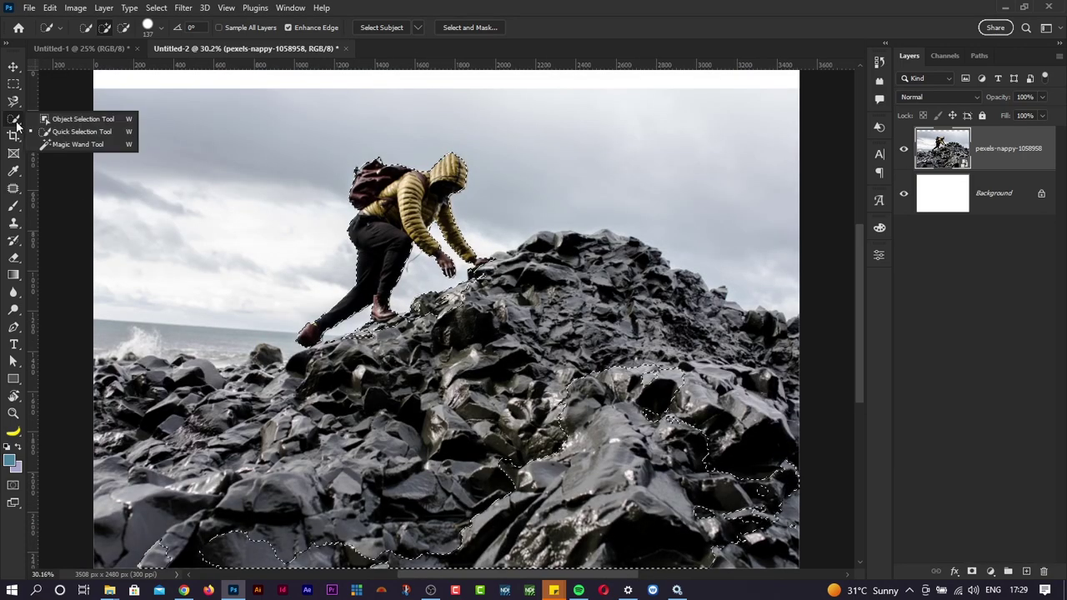
click(55, 130)
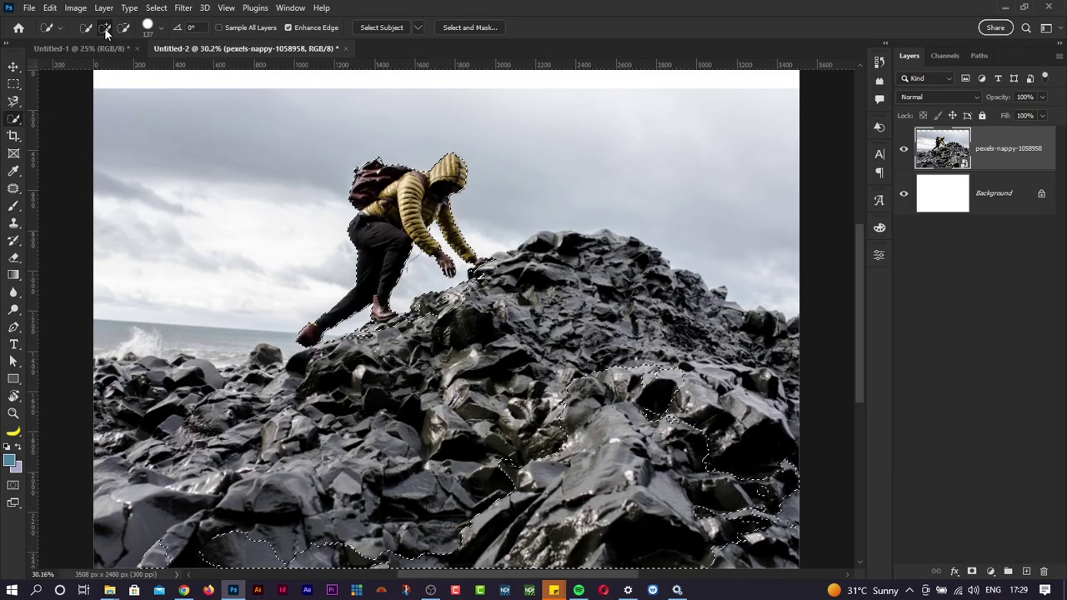
mouse_move(524, 443)
mouse_down()
mouse_move(550, 450)
mouse_move(591, 433)
mouse_move(557, 392)
mouse_move(555, 407)
mouse_move(591, 371)
mouse_move(582, 330)
mouse_move(722, 409)
mouse_move(699, 433)
mouse_move(776, 487)
mouse_move(515, 468)
mouse_move(368, 496)
mouse_move(227, 492)
mouse_move(142, 506)
mouse_move(158, 454)
mouse_up()
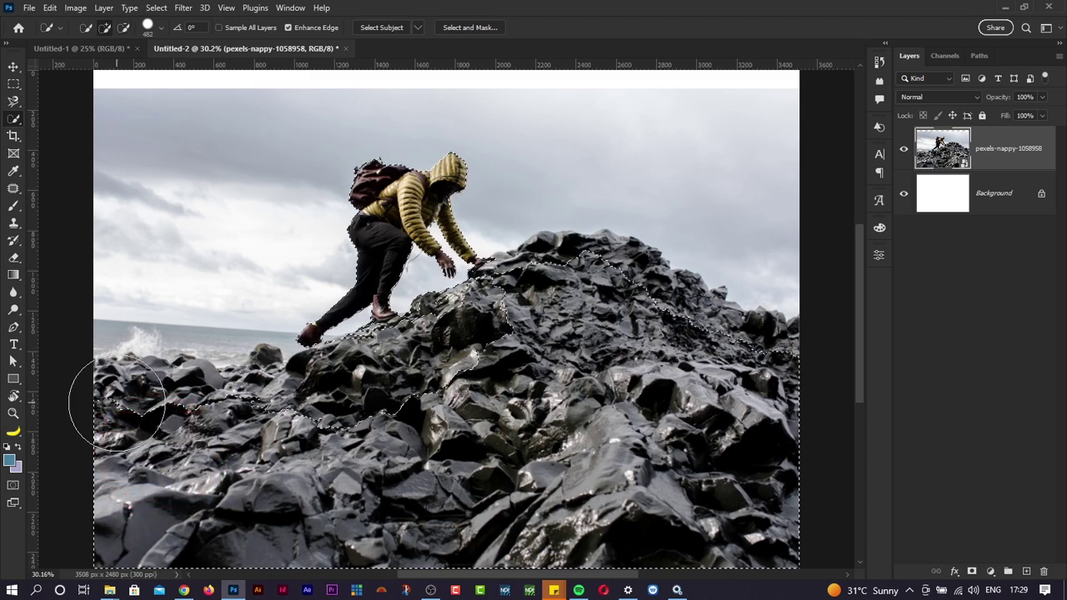
mouse_move(83, 405)
mouse_down()
mouse_move(209, 415)
mouse_move(200, 410)
mouse_move(263, 399)
mouse_up()
mouse_move(370, 431)
mouse_down()
mouse_move(392, 398)
mouse_move(482, 342)
mouse_move(486, 318)
mouse_move(416, 335)
mouse_move(346, 402)
mouse_up()
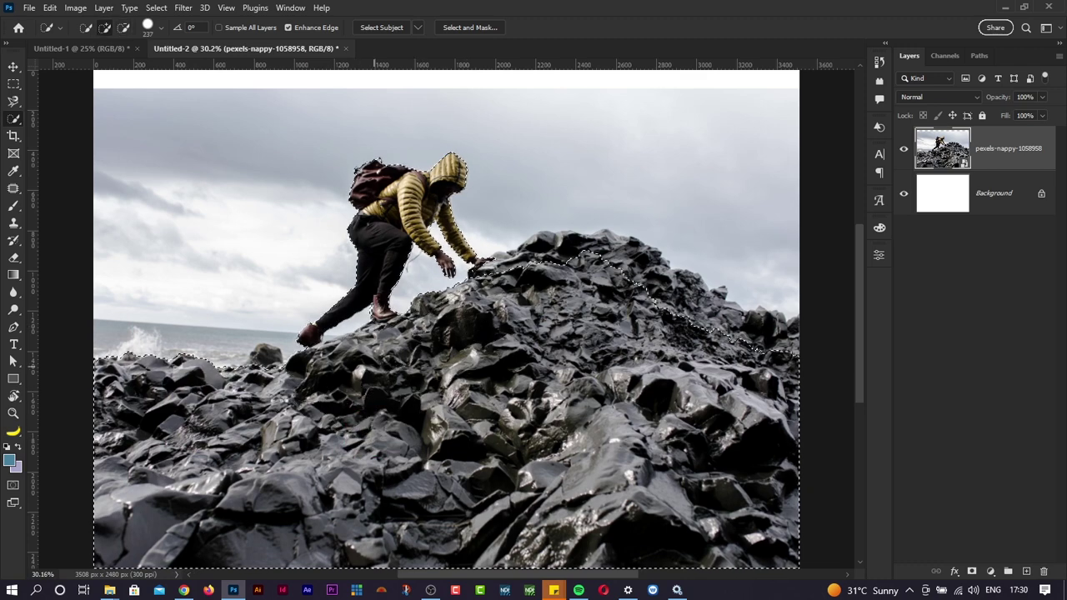
Add the remaining rocks along the ridge of the mound, from its peak down to the photo's edge, to the selection
mouse_move(589, 287)
mouse_down()
mouse_move(520, 286)
mouse_move(535, 270)
mouse_move(573, 268)
mouse_up()
mouse_move(676, 306)
mouse_down()
mouse_move(722, 337)
mouse_move(681, 311)
mouse_up()
mouse_move(778, 364)
mouse_down()
mouse_move(793, 362)
mouse_move(793, 348)
mouse_move(778, 348)
mouse_up()
mouse_move(593, 247)
mouse_down()
mouse_move(621, 242)
mouse_move(605, 248)
mouse_up()
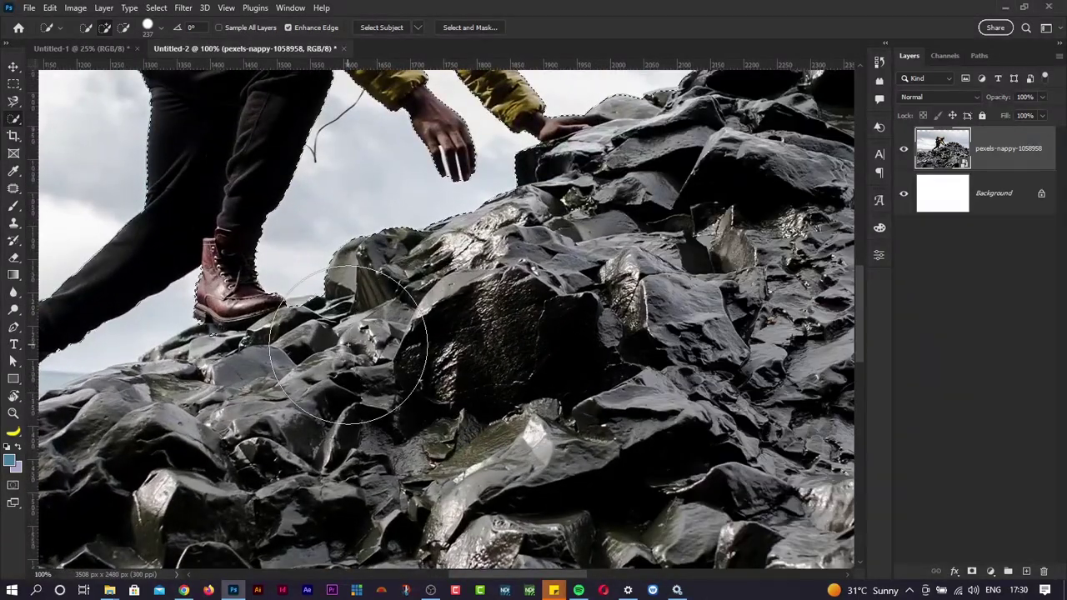
With a brush size of 25, subtract the sky between the climber's legs and the rocks and add the rear boot's edge to the selection
scroll(348, 346, left, 3)
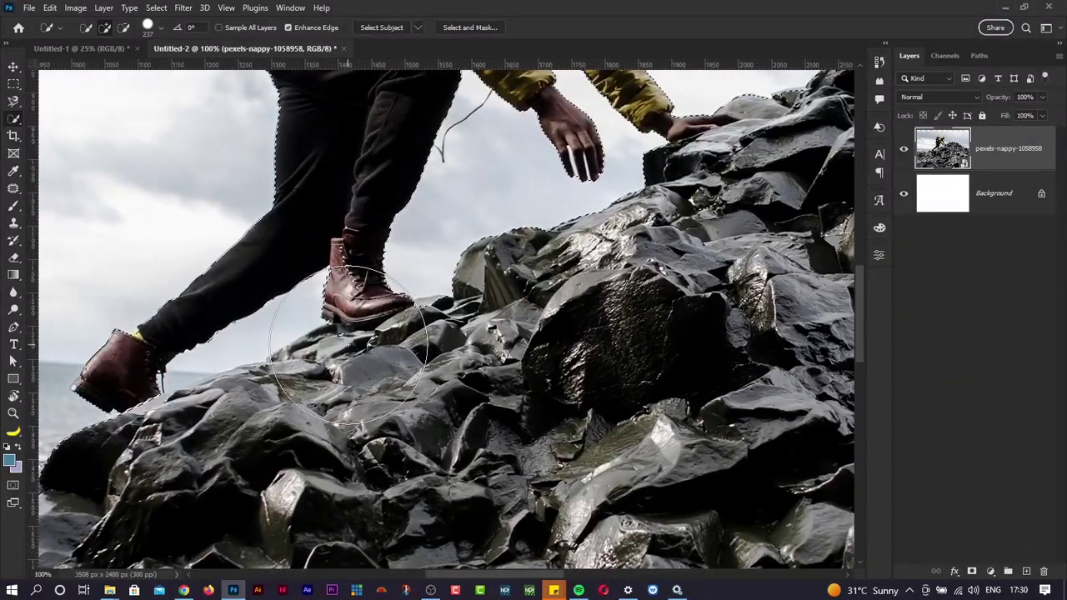
drag(348, 345, 279, 346)
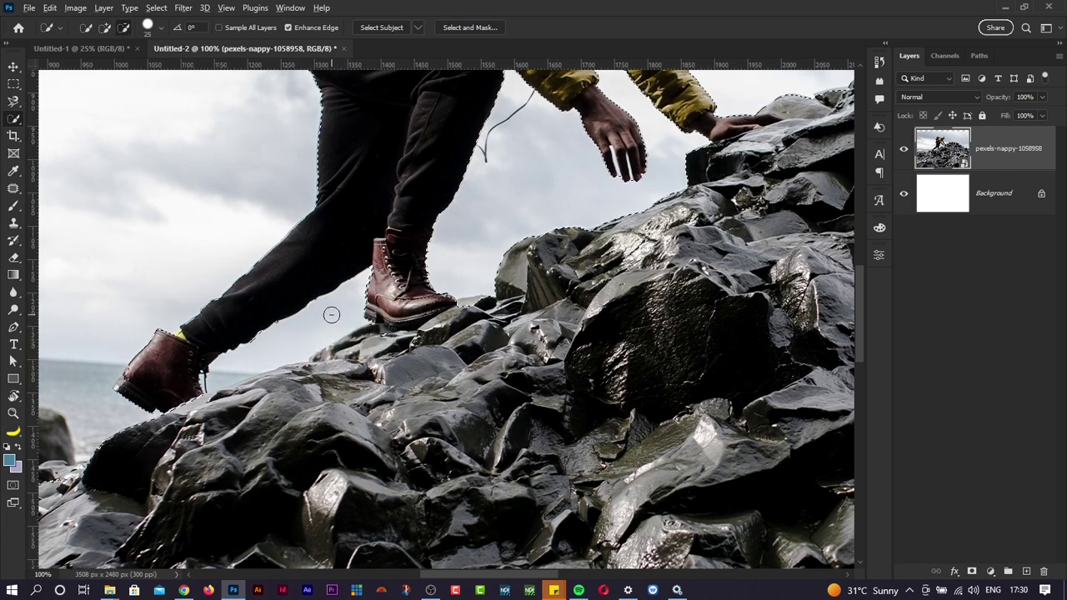
alt+click(330, 313)
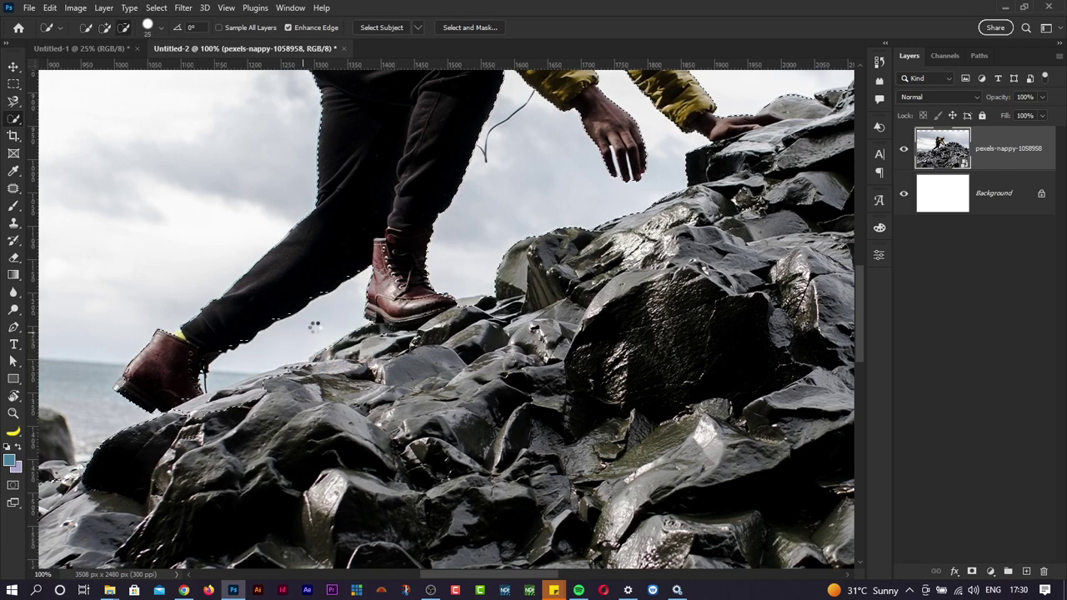
scroll(209, 377, left, 1)
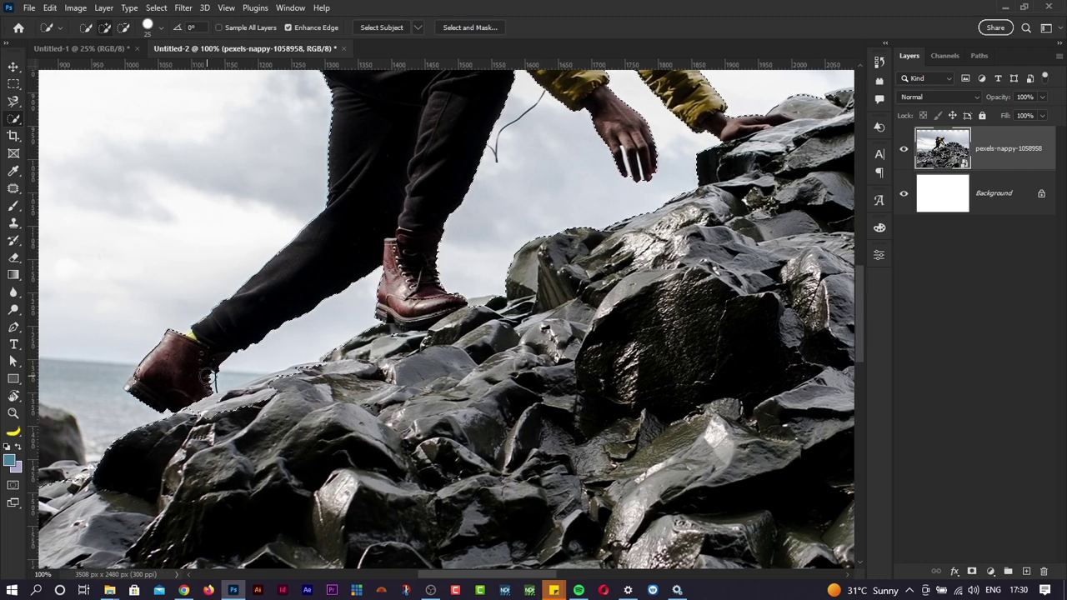
click(143, 389)
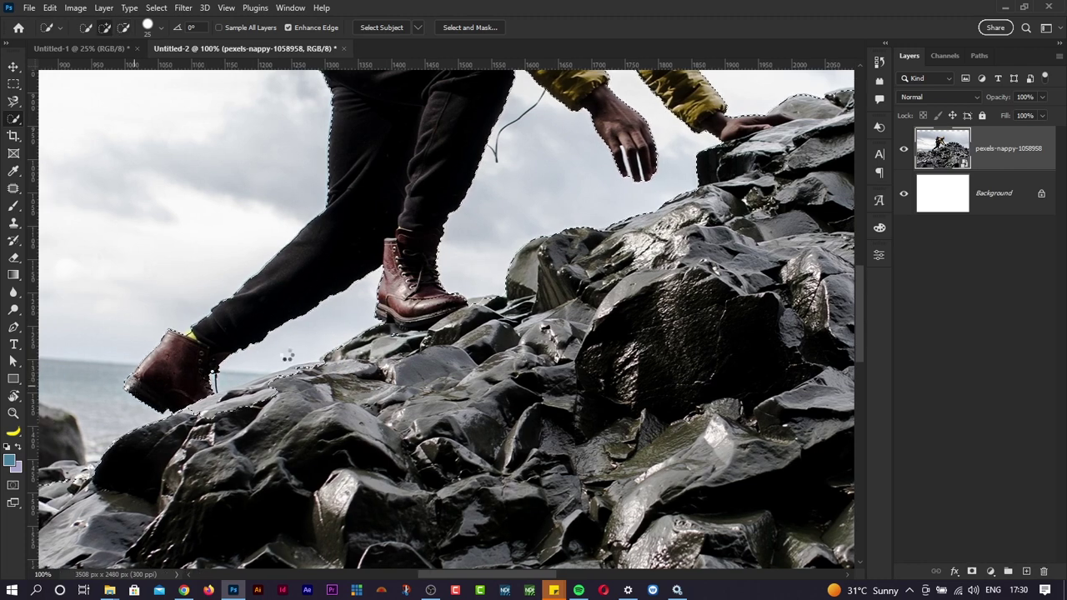
Subtract the partly selected boulder by the sea from the selection and mask the climber photo with it
scroll(287, 357, down, 1)
scroll(287, 355, left, 10)
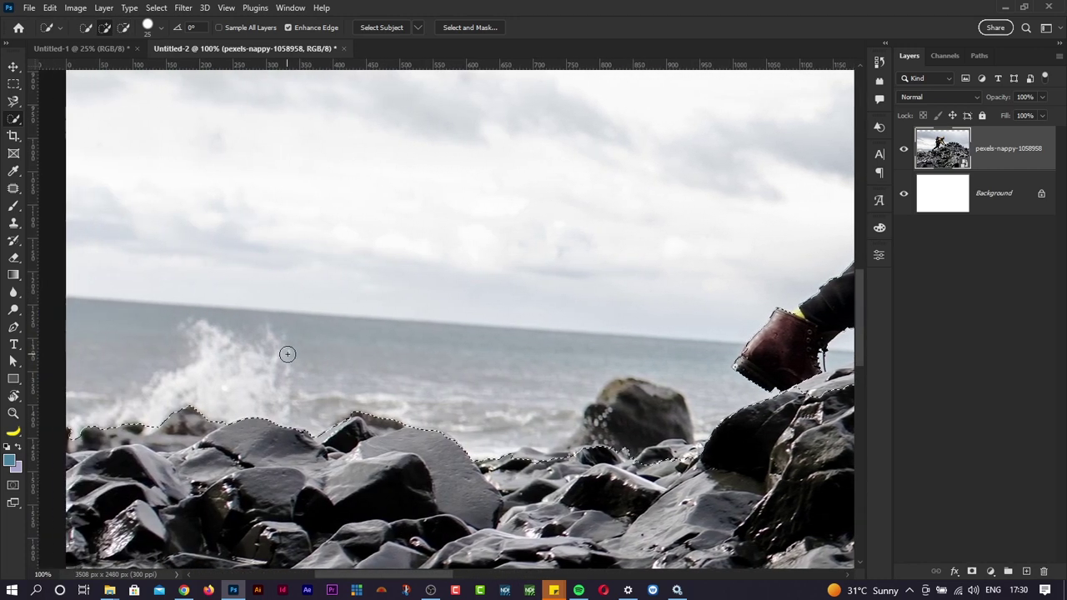
scroll(287, 355, down, 1)
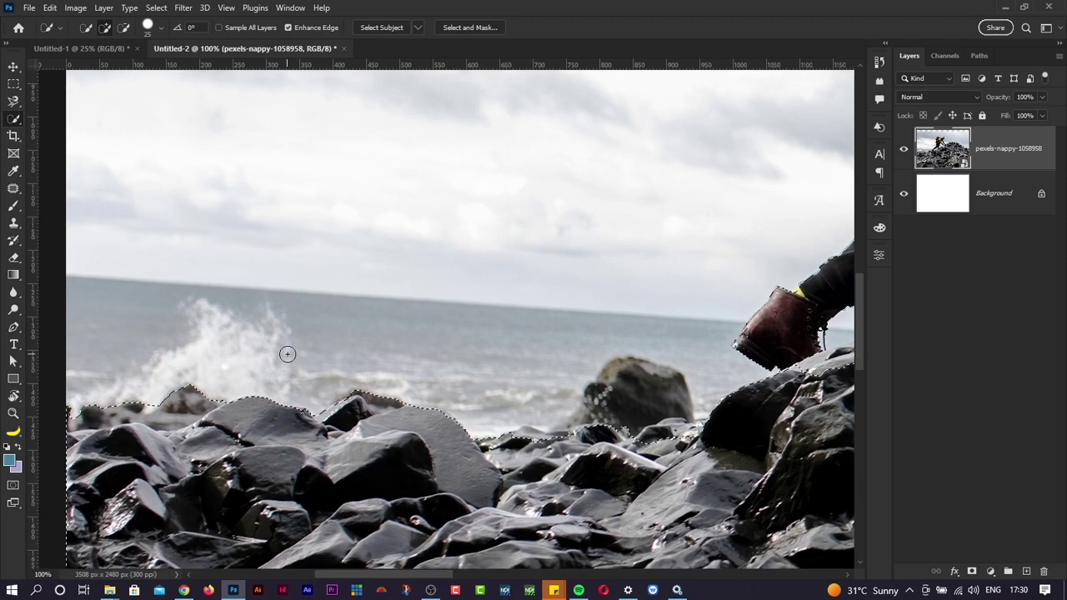
alt+click(625, 431)
key(ctrl+0)
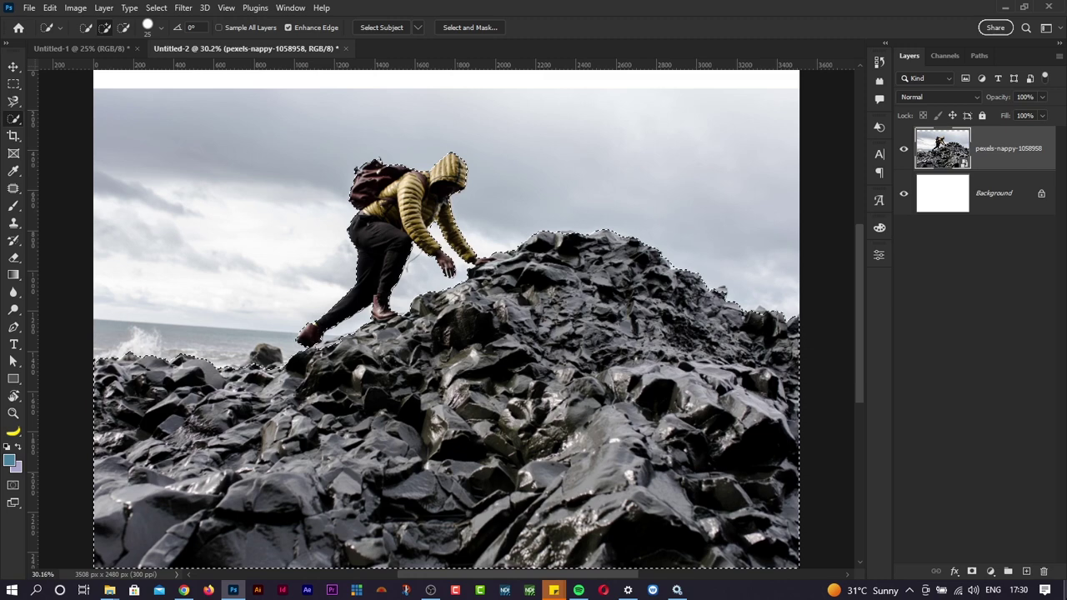
click(972, 572)
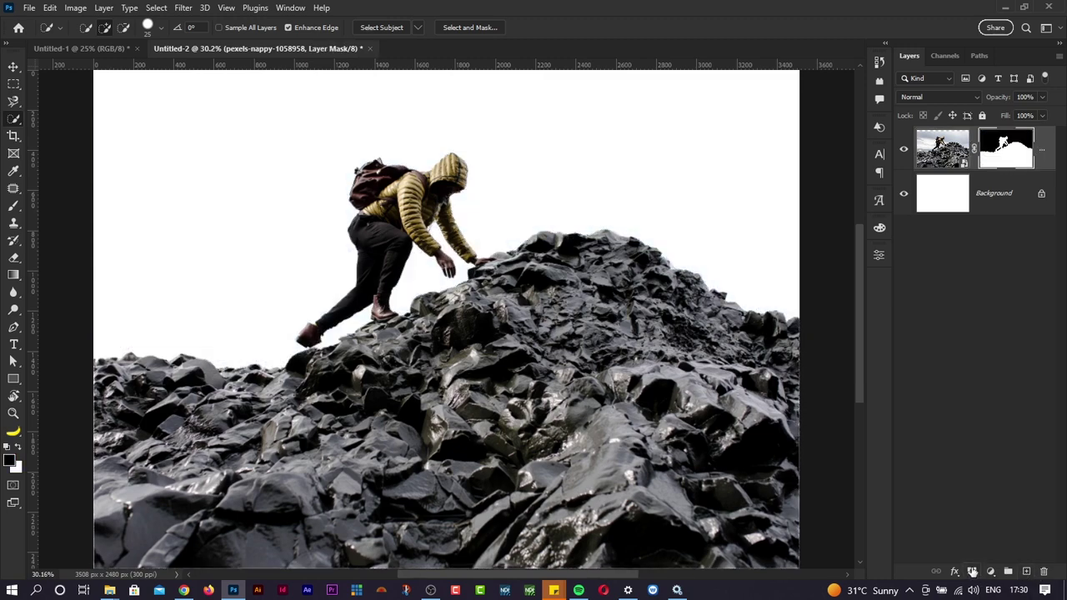
key(ctrl+minus)
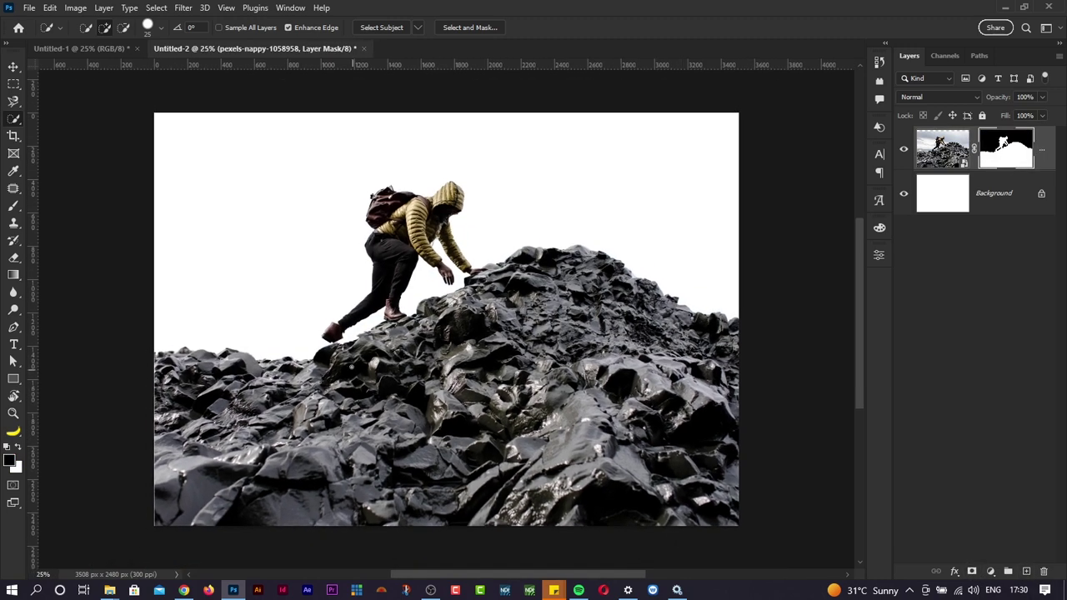
Place the grassy hill and blue sky photo pexels-scott-webb-1048039, shifted up the canvas and scaled to about 14.9%
key(alt+Tab)
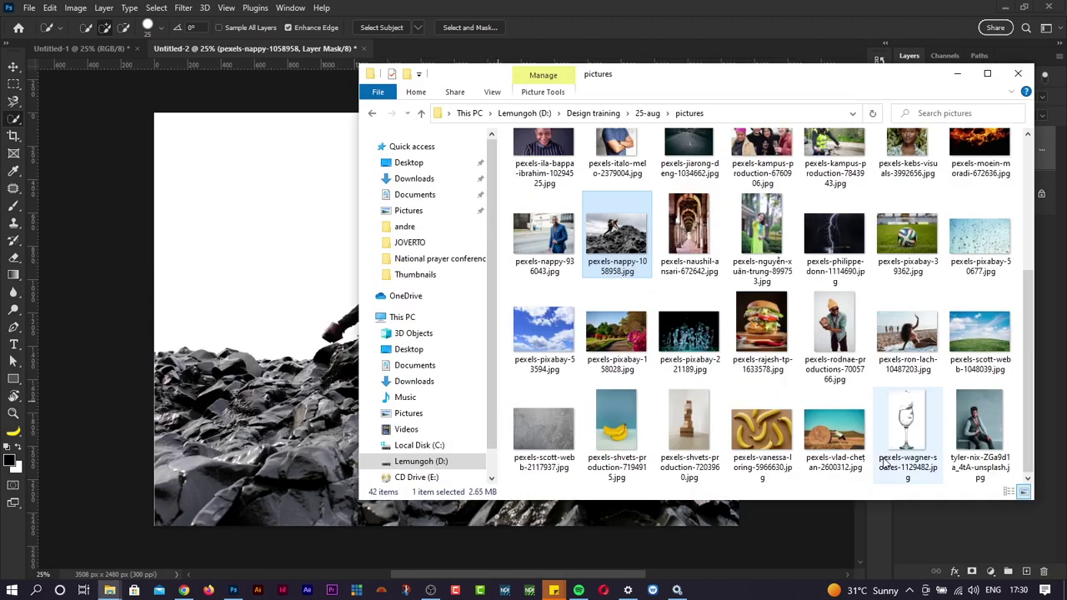
drag(950, 355, 307, 323)
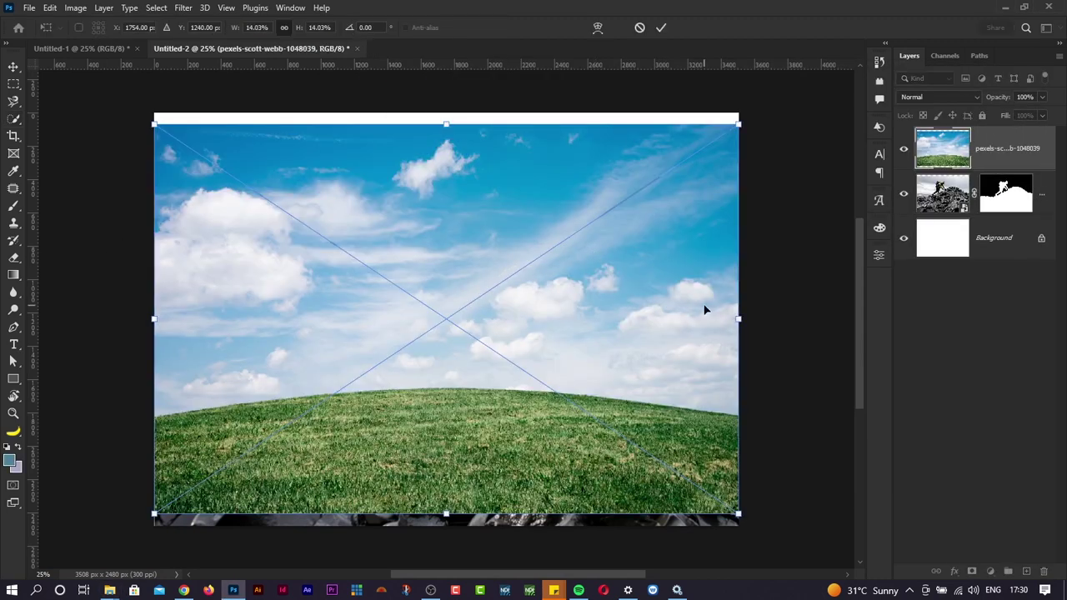
drag(611, 309, 611, 283)
drag(738, 292, 757, 291)
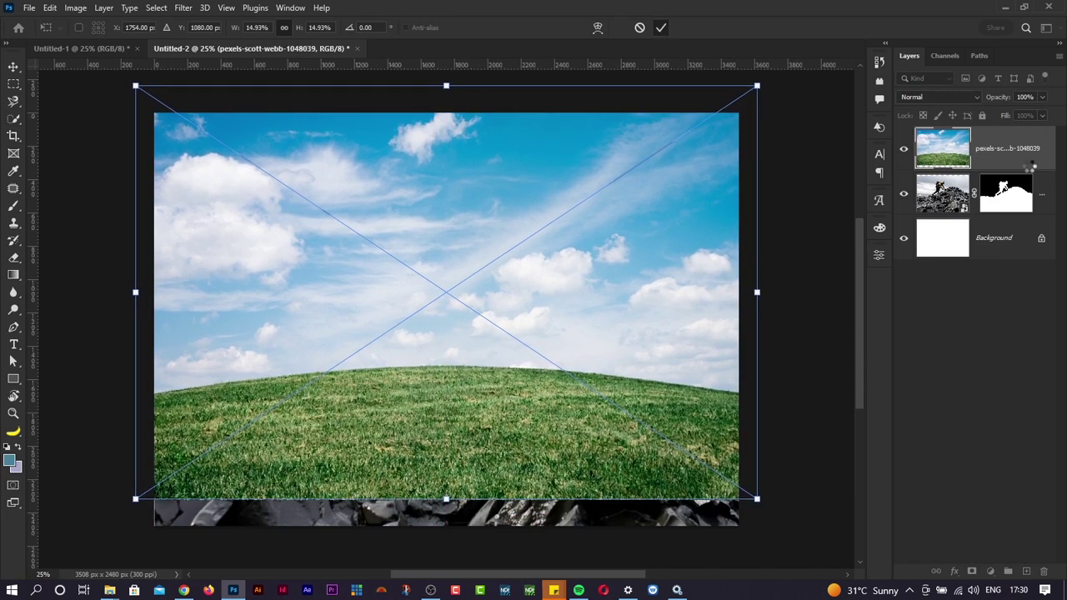
Confirm the placed sky photo and move its layer beneath the masked climber layer
key(Return)
drag(1031, 166, 1024, 219)
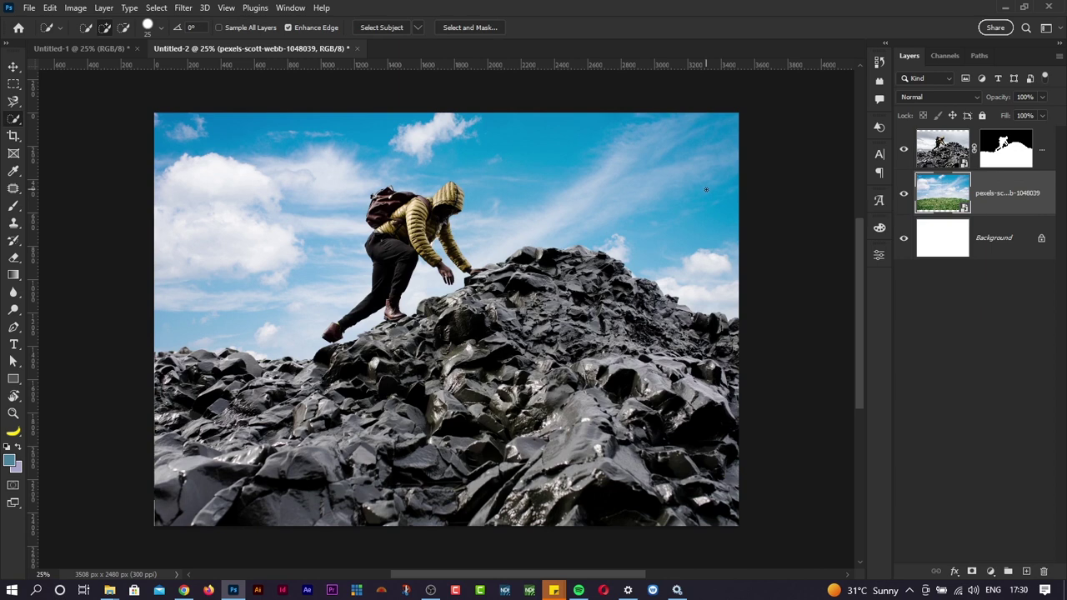
key(v)
mouse_move(655, 216)
mouse_down()
mouse_move(653, 205)
mouse_move(655, 222)
mouse_up()
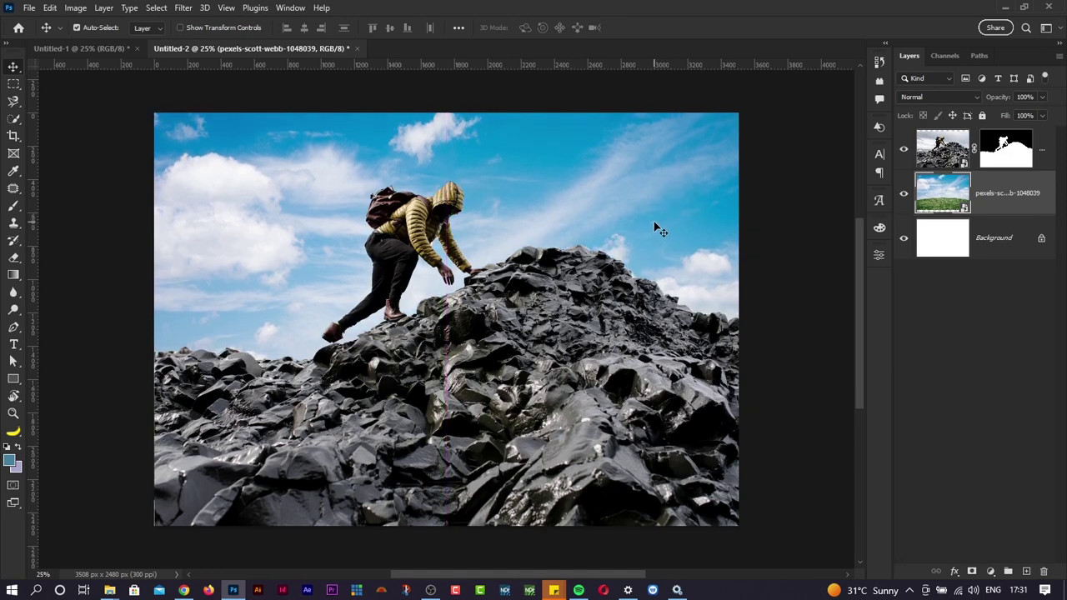
click(780, 316)
Browse the photos in the pictures folder in File Explorer for another image to mask
key(alt+Tab)
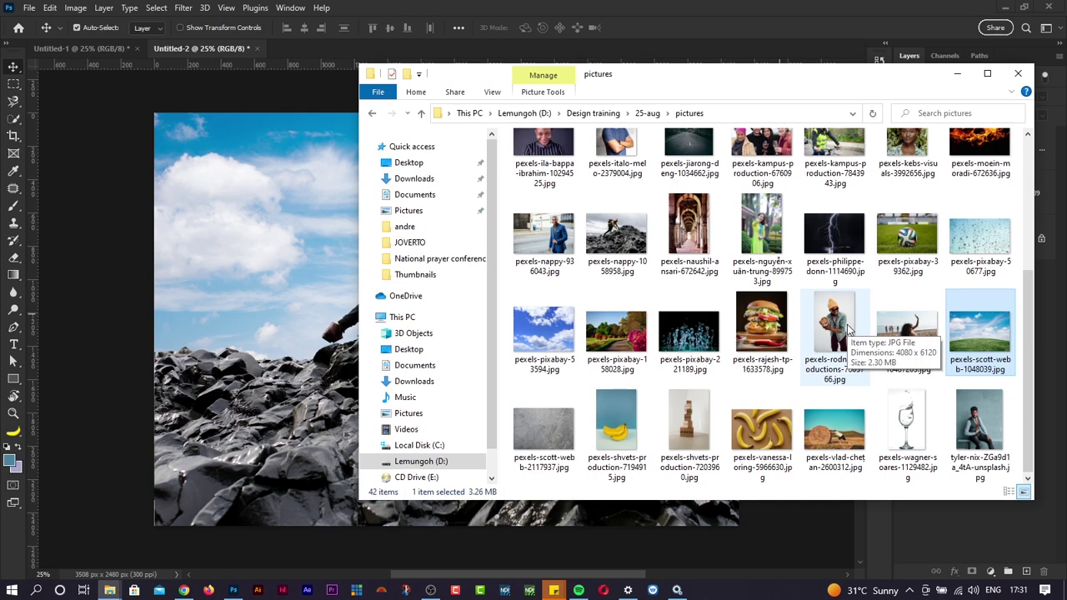
scroll(826, 191, up, 2)
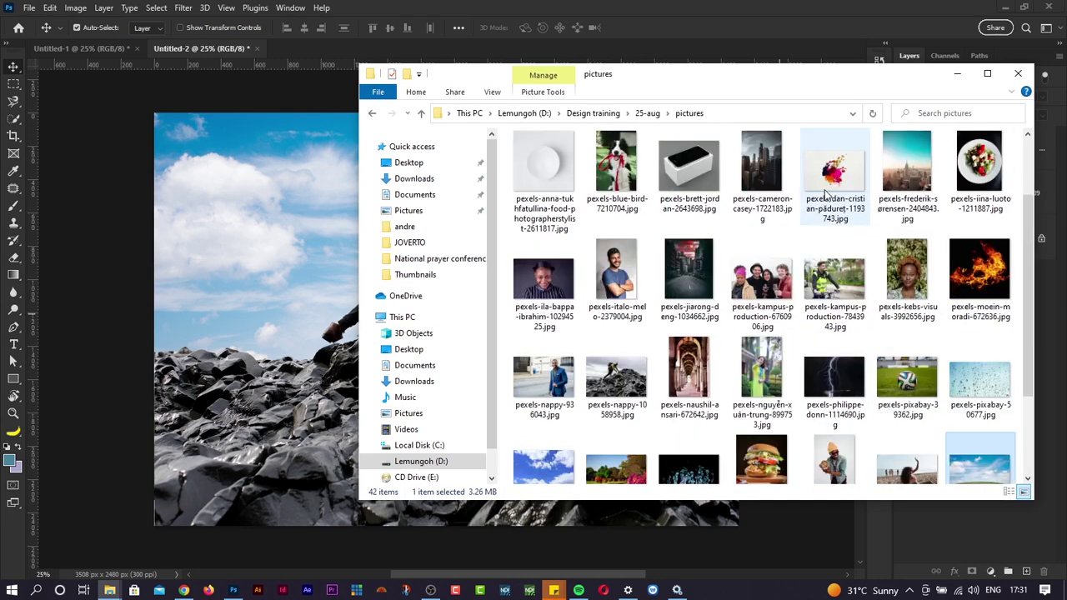
scroll(826, 193, up, 2)
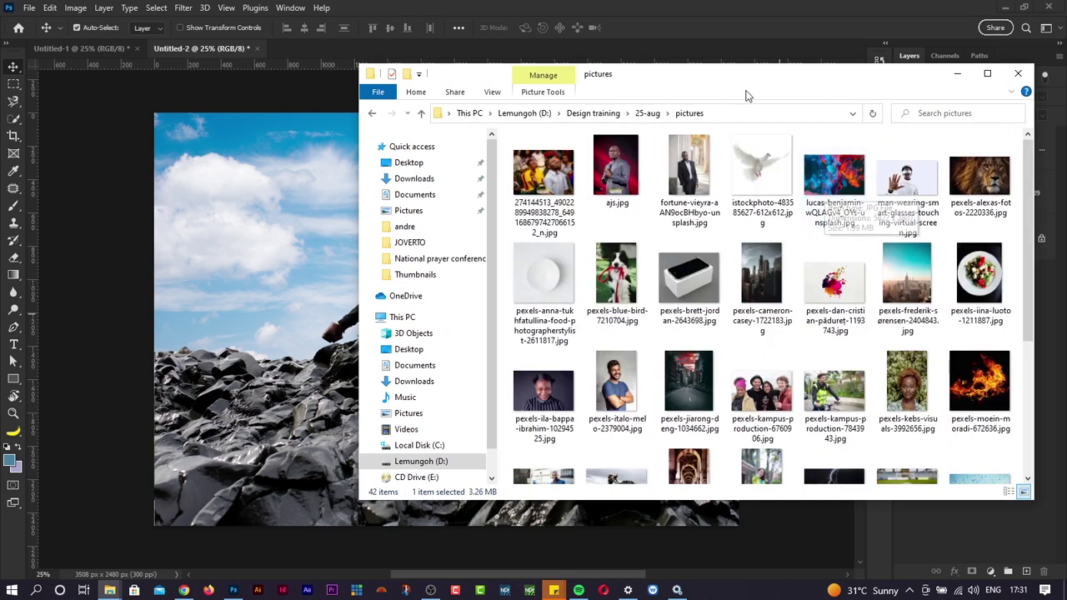
scroll(703, 305, down, 4)
scroll(703, 305, up, 5)
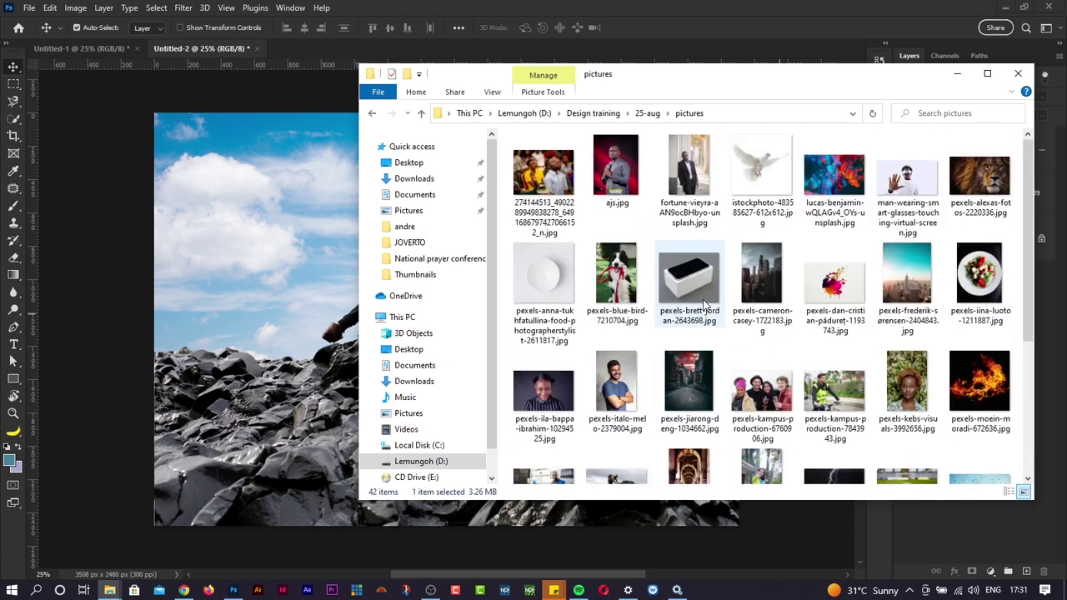
mouse_move(645, 427)
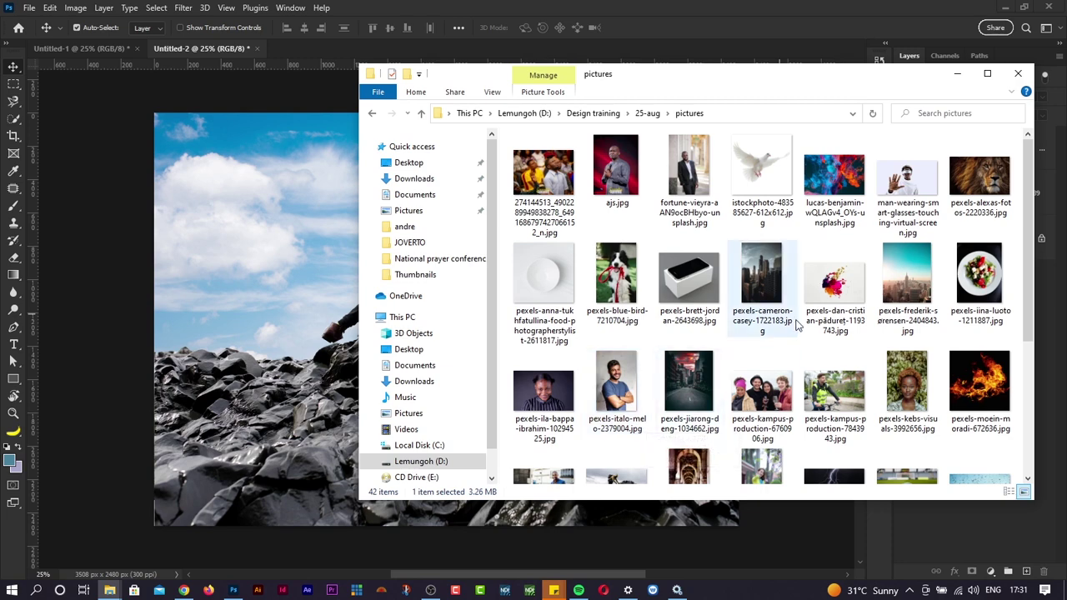
scroll(796, 325, down, 3)
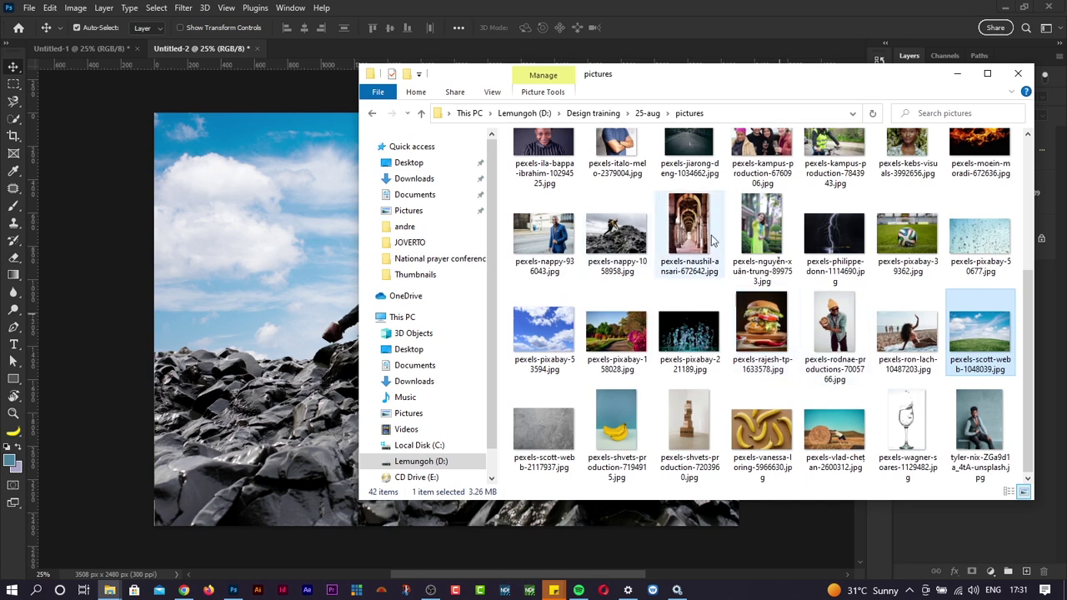
scroll(714, 263, up, 3)
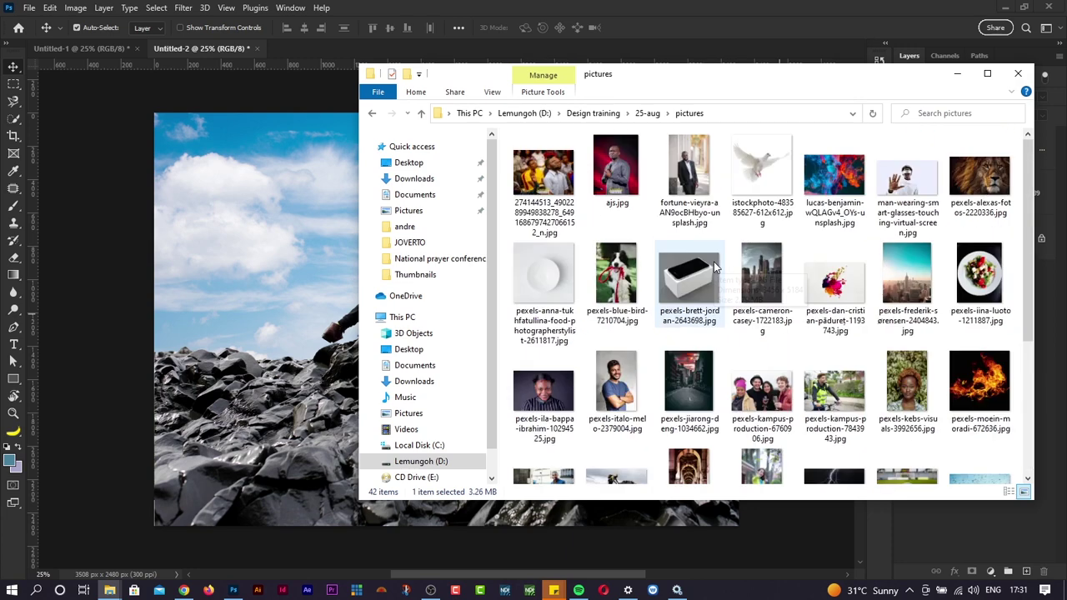
Delete the climber and sky layers and place the salad plate photo pexels-iina-luoto-1211887 on the canvas
click(354, 230)
drag(150, 102, 765, 525)
key(alt+Tab)
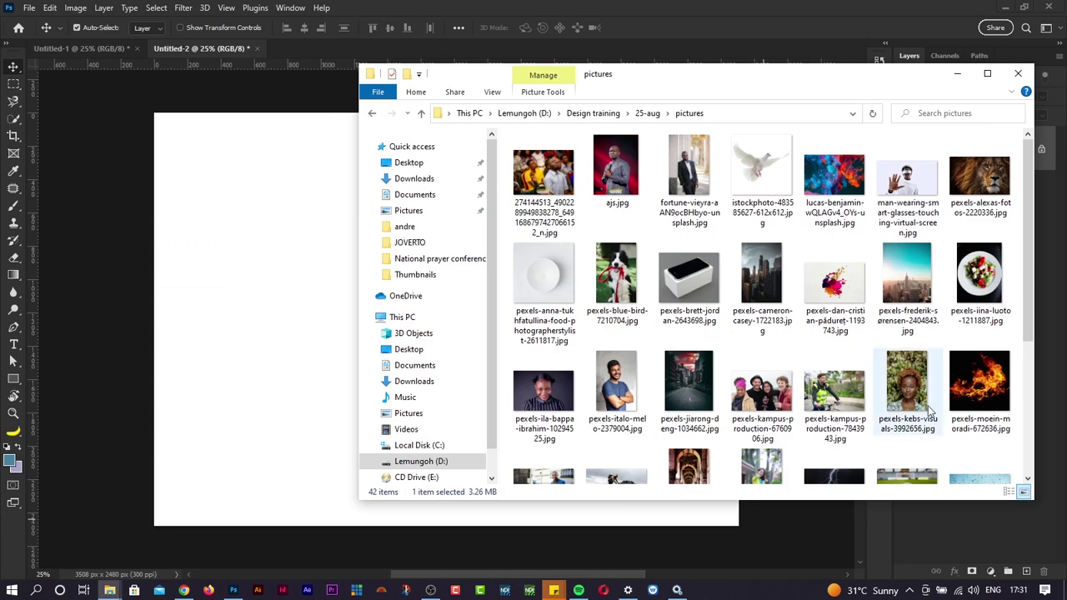
drag(980, 287, 264, 353)
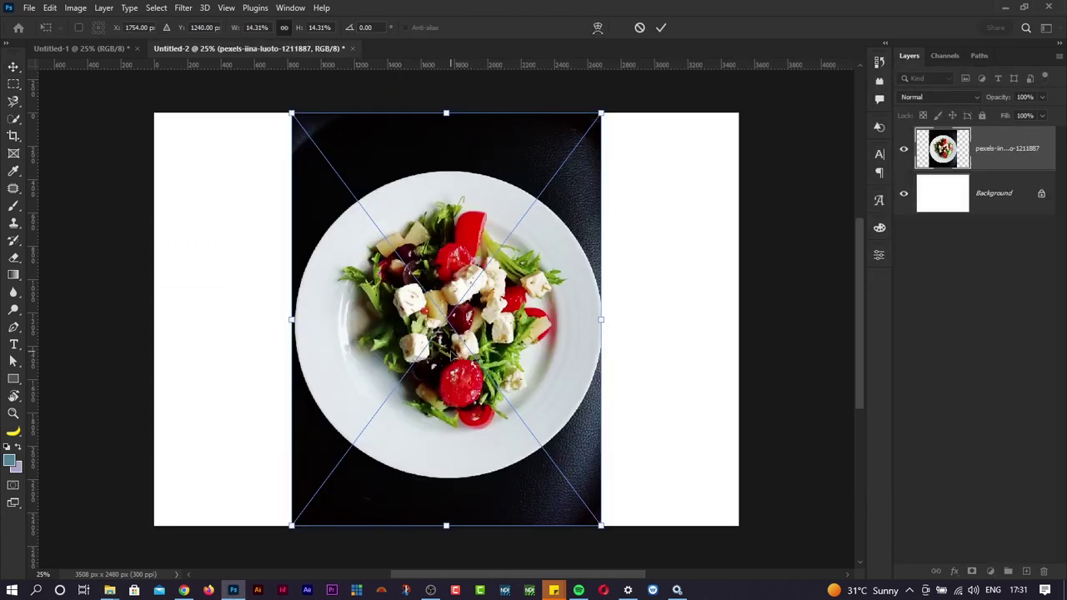
key(Return)
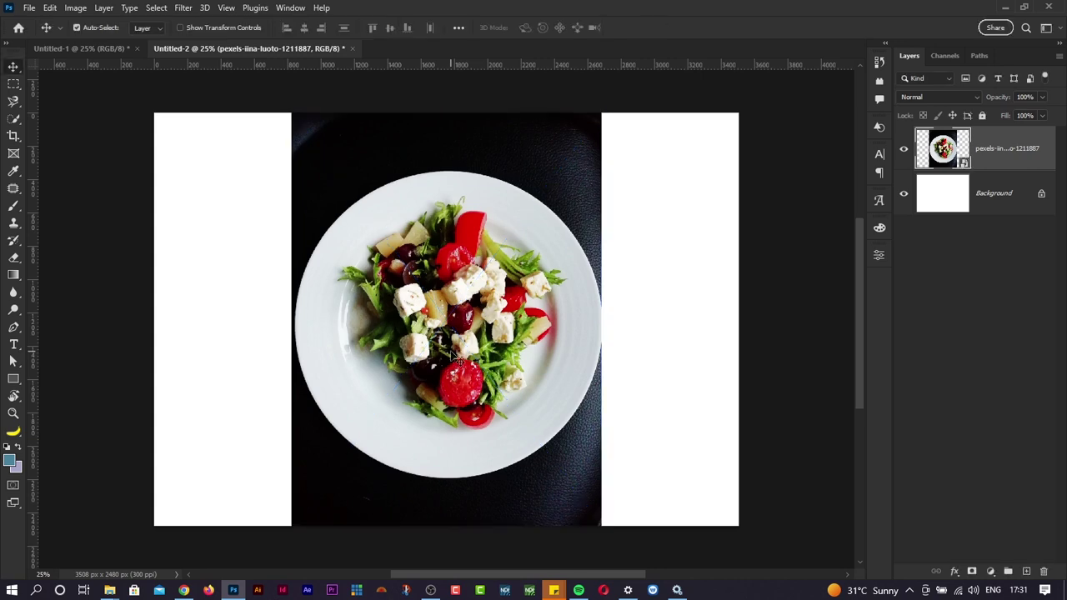
Select the round plate with the Elliptical Marquee tool and mask the salad photo with that selection
click(14, 120)
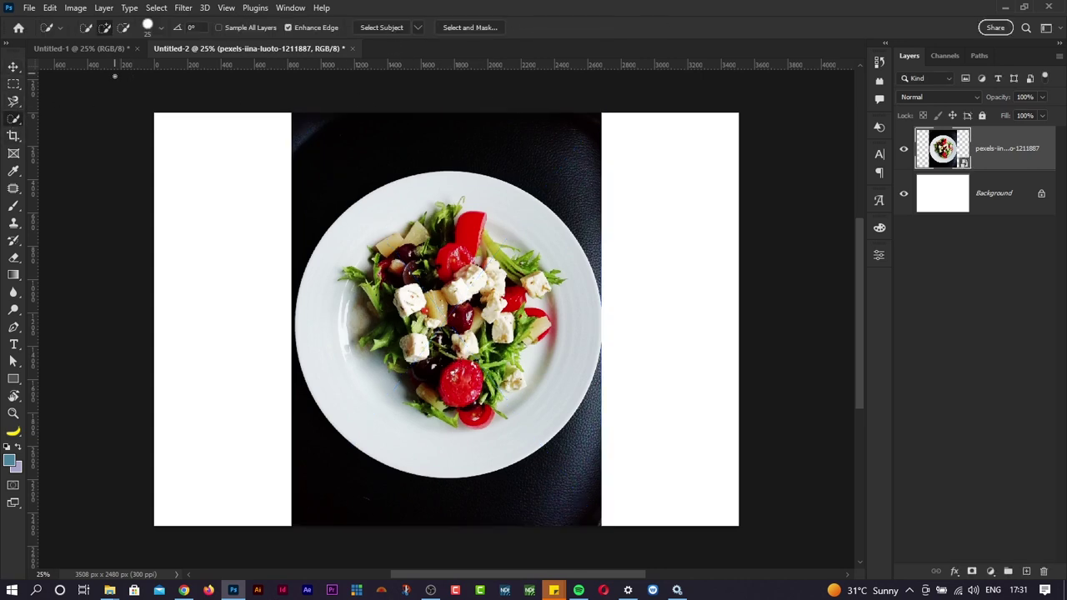
click(14, 85)
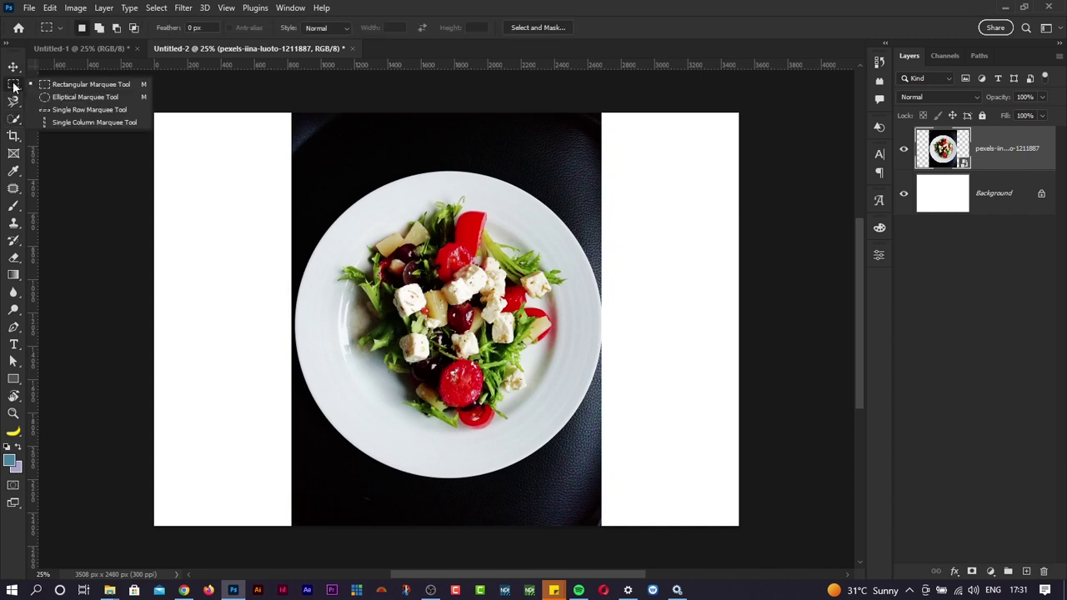
click(71, 97)
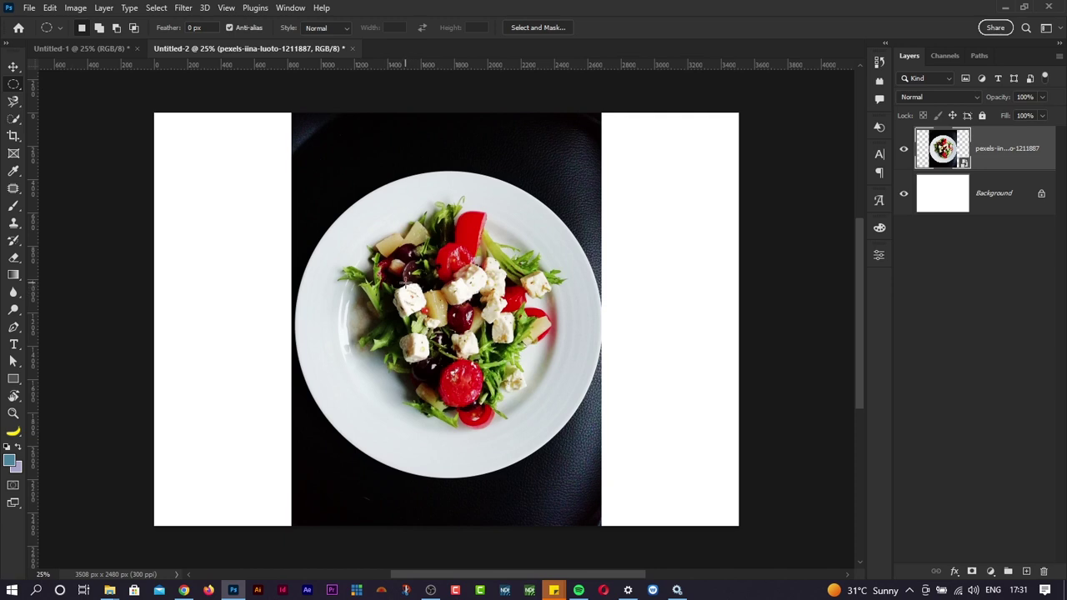
drag(406, 282, 694, 477)
click(972, 572)
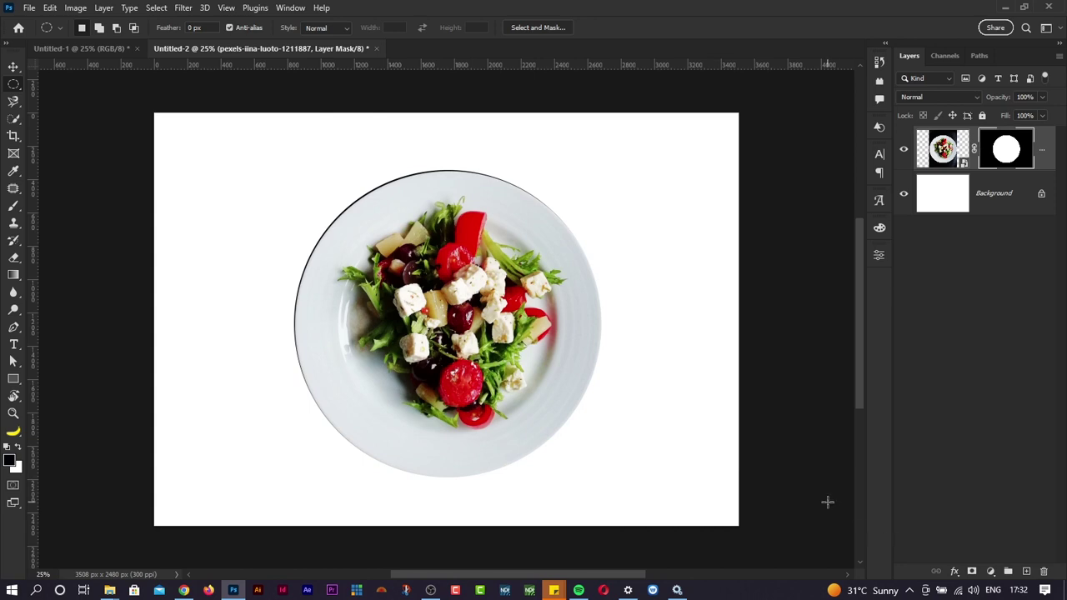
Scale the masked plate to 53.33% and move it to the canvas's lower-left area
key(ctrl+t)
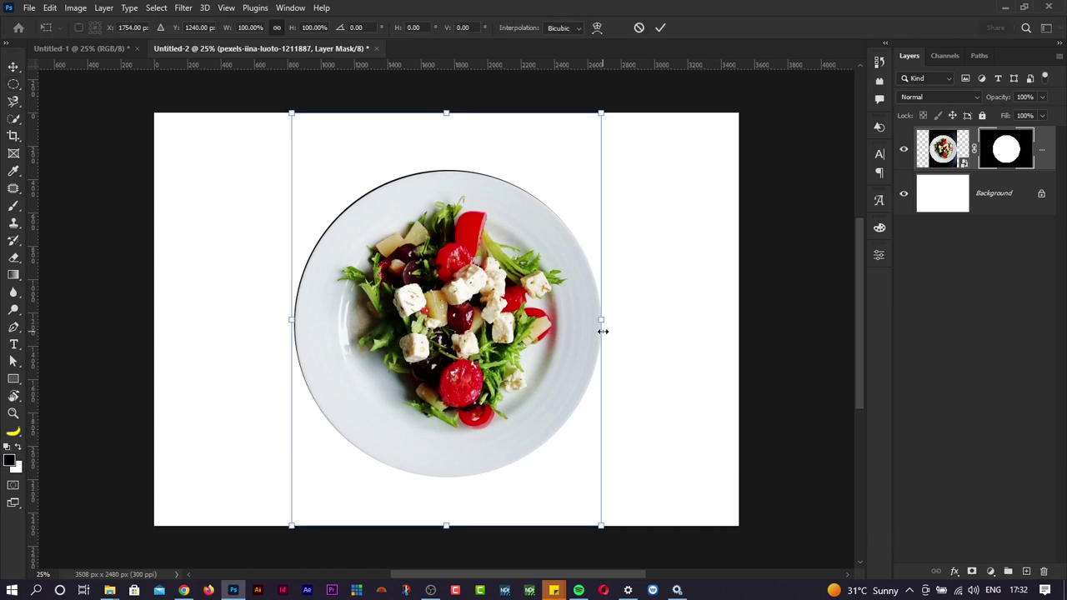
drag(602, 331, 458, 325)
drag(404, 361, 318, 450)
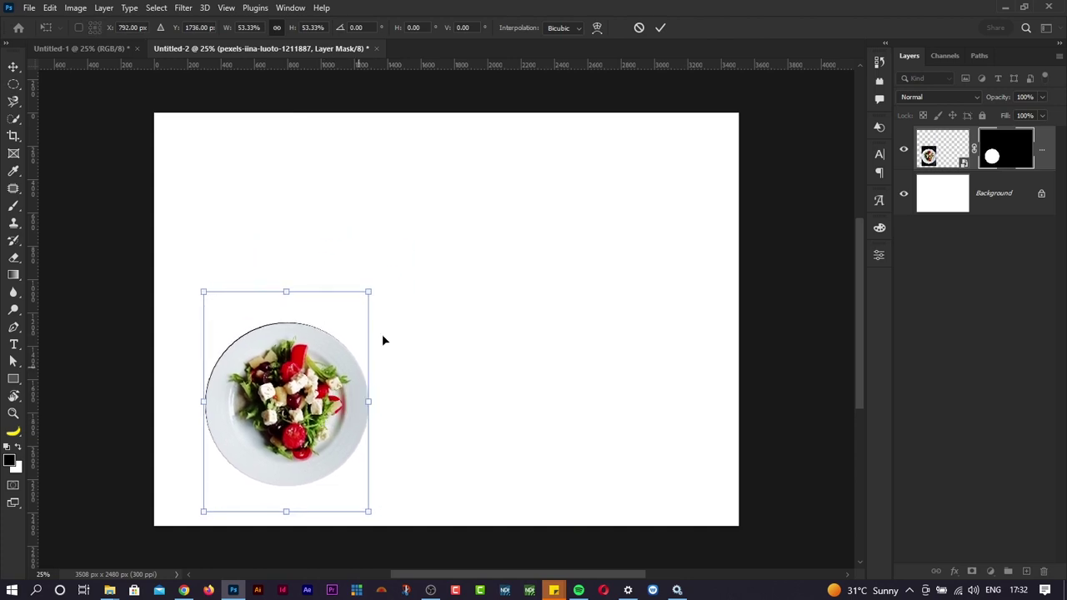
click(660, 28)
key(v)
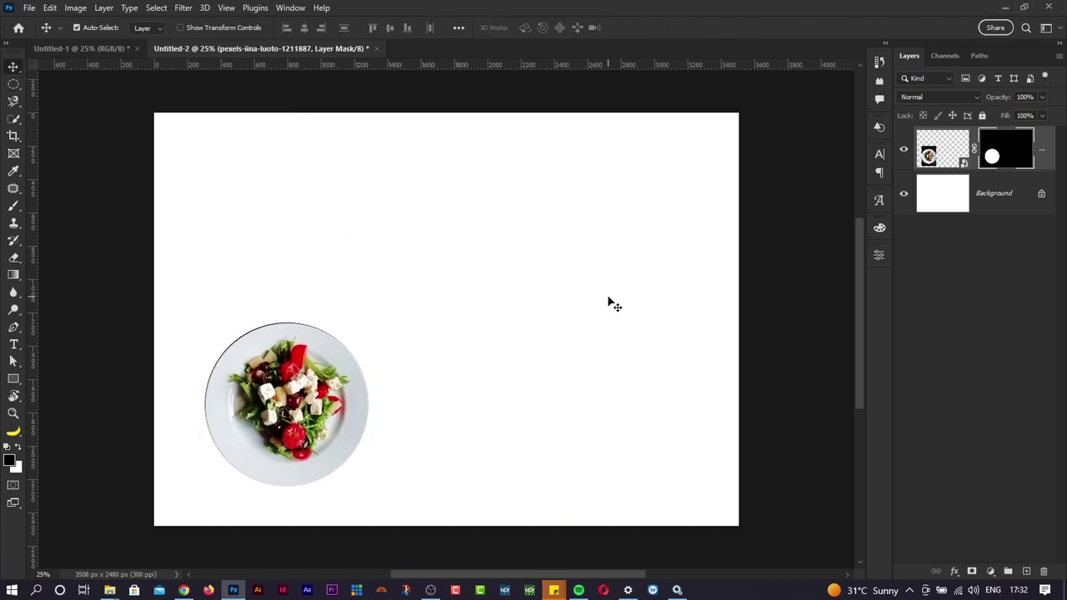
click(749, 318)
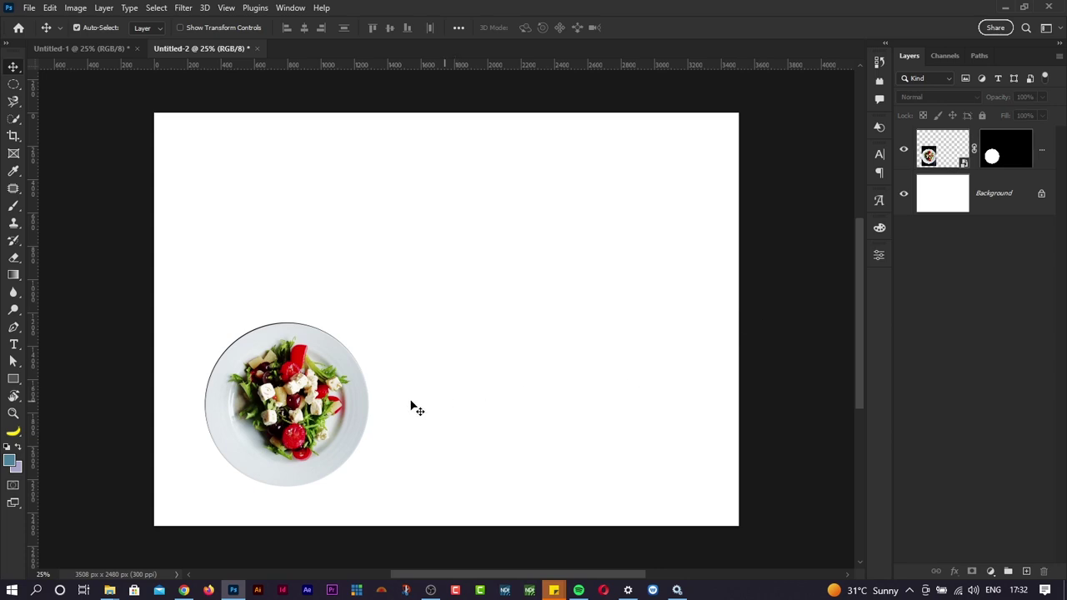
Move the masked plate to the middle of the canvas and delete its layer
drag(294, 417, 469, 333)
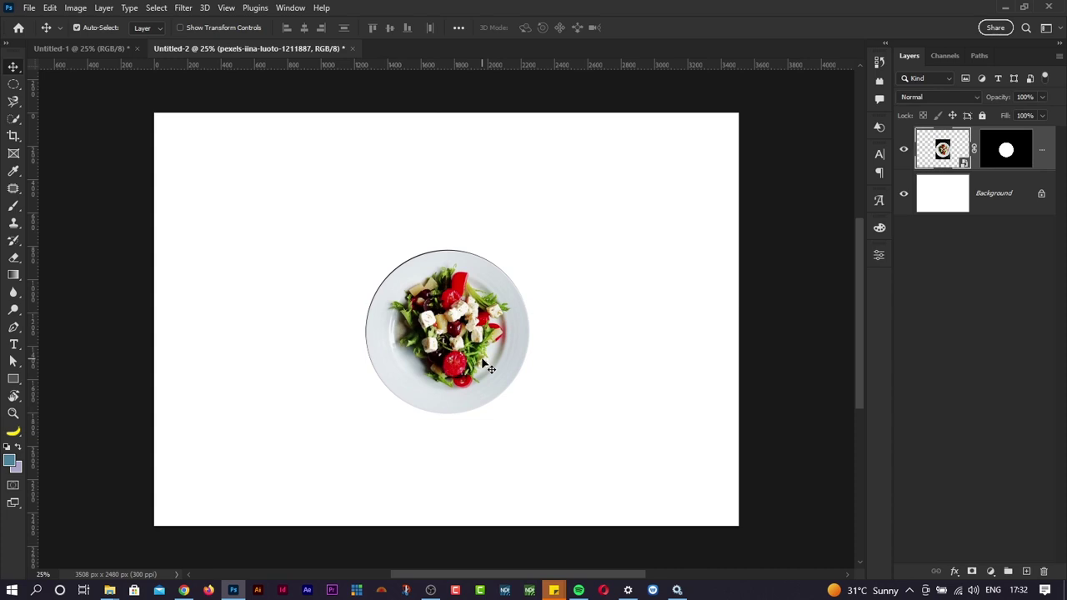
key(Delete)
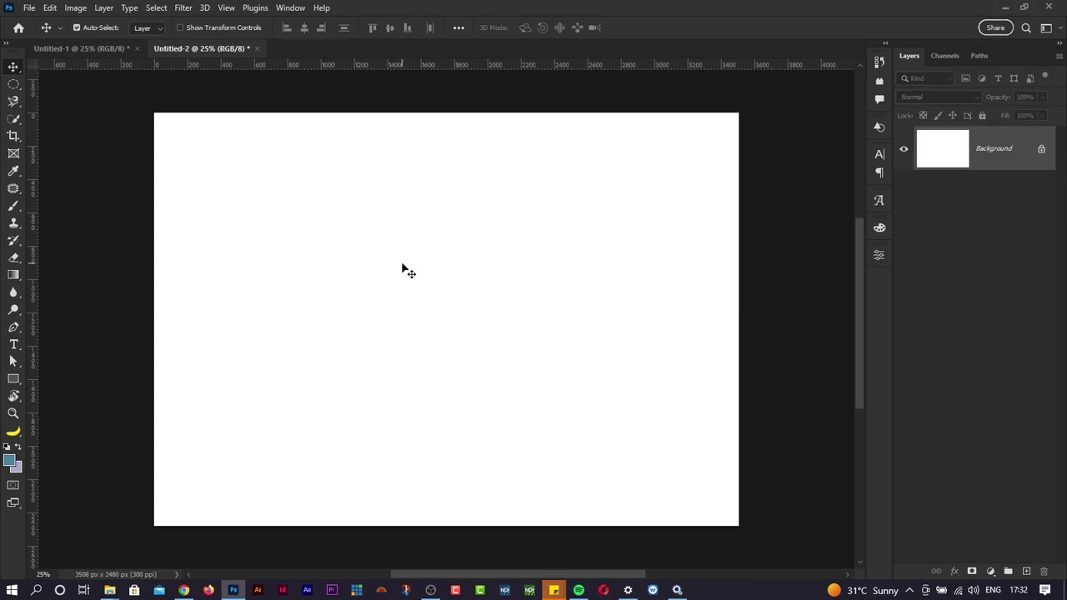
Switch to Chrome and open pexels.com in a new tab
key(alt+Tab)
key(Tab)
key(Tab)
key(Tab)
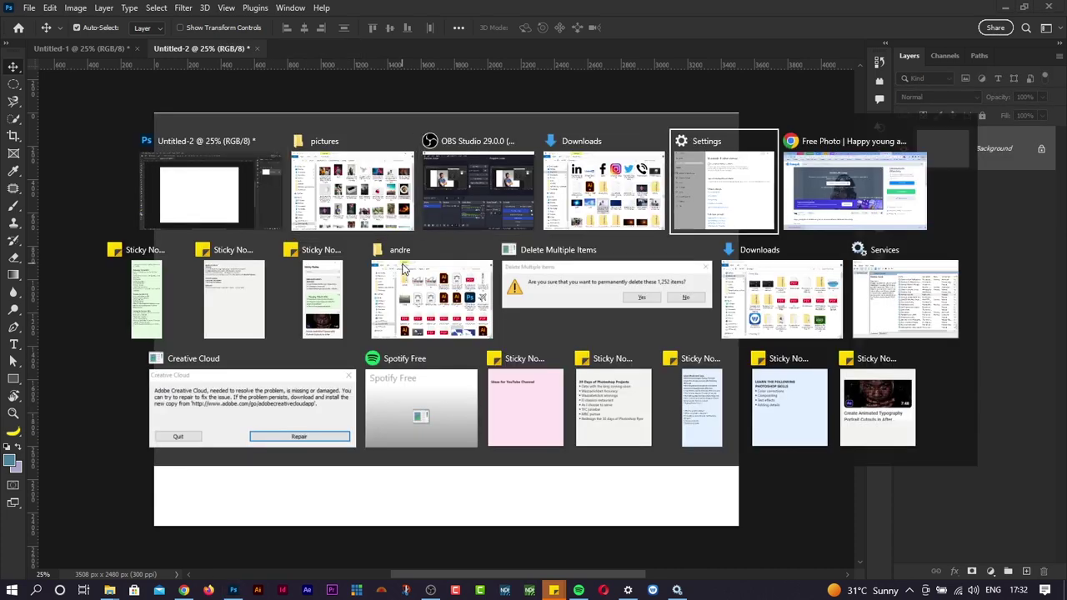
key(alt+Tab)
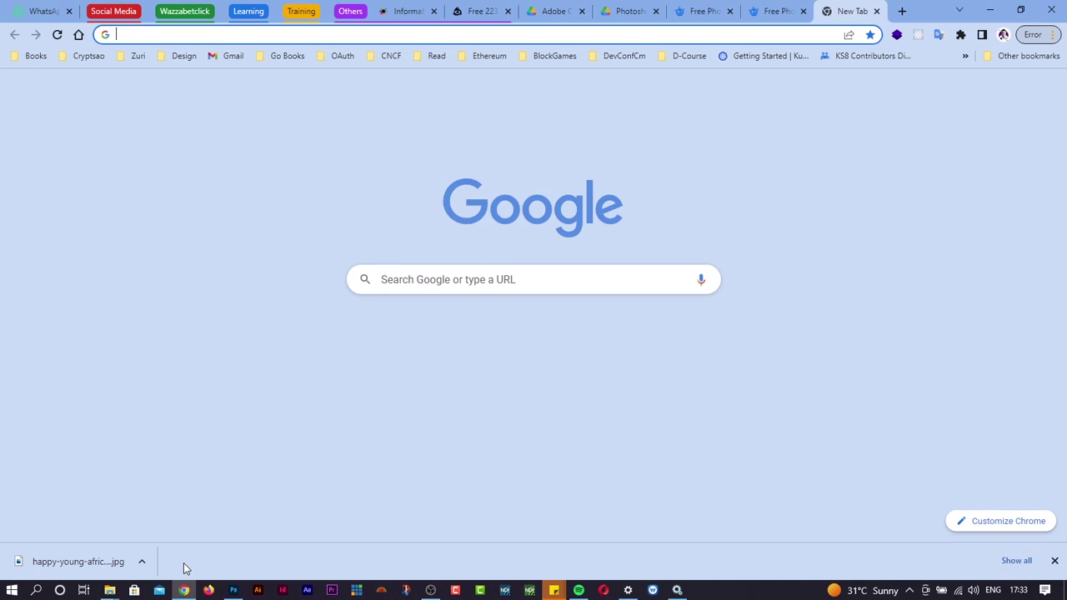
key(ctrl+t)
text(pexels)
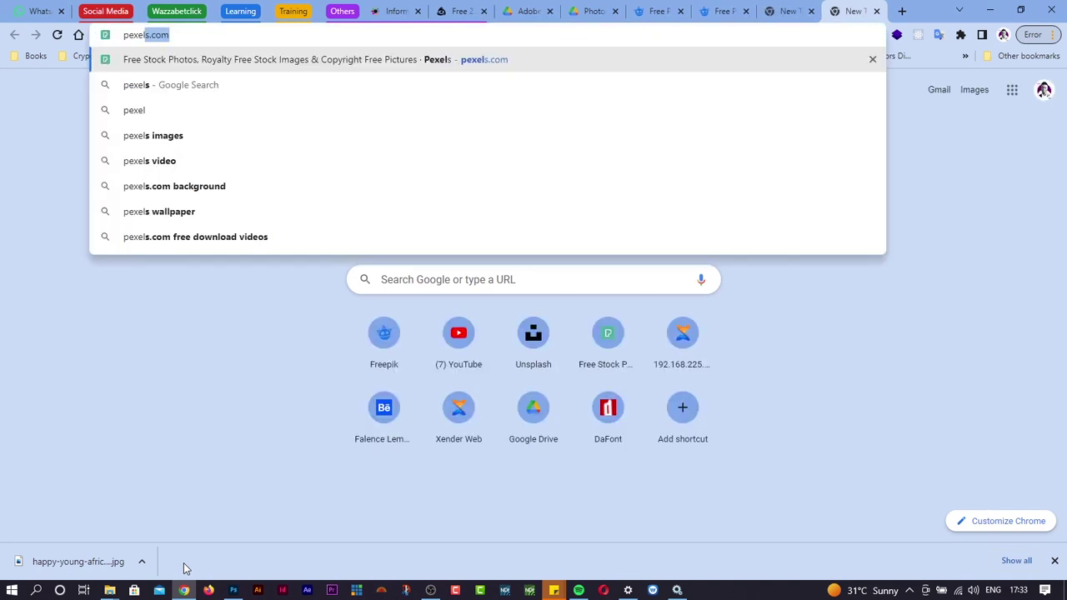
text(.com)
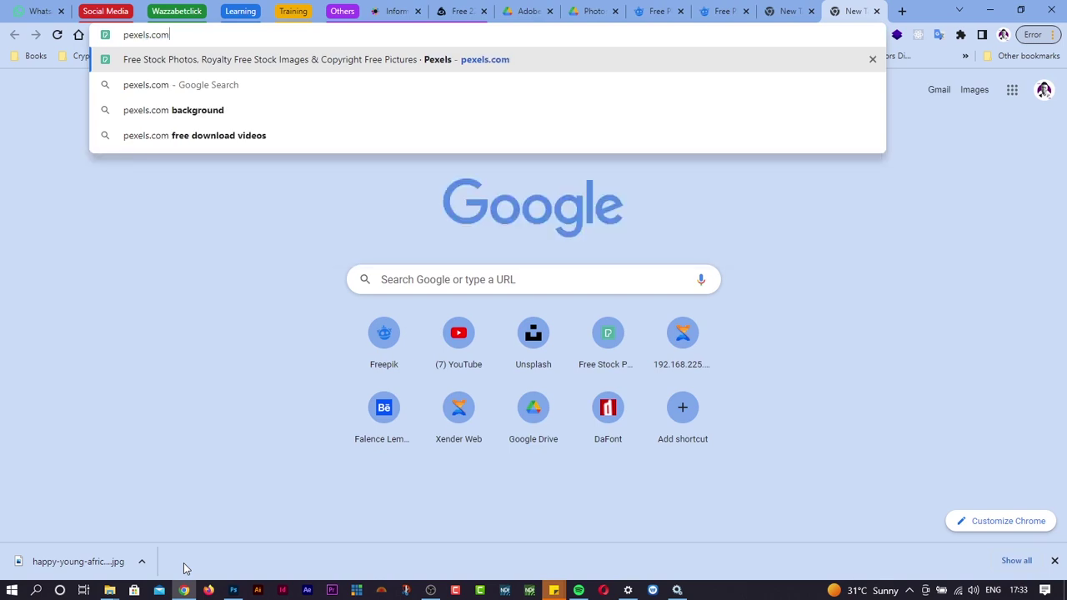
key(Return)
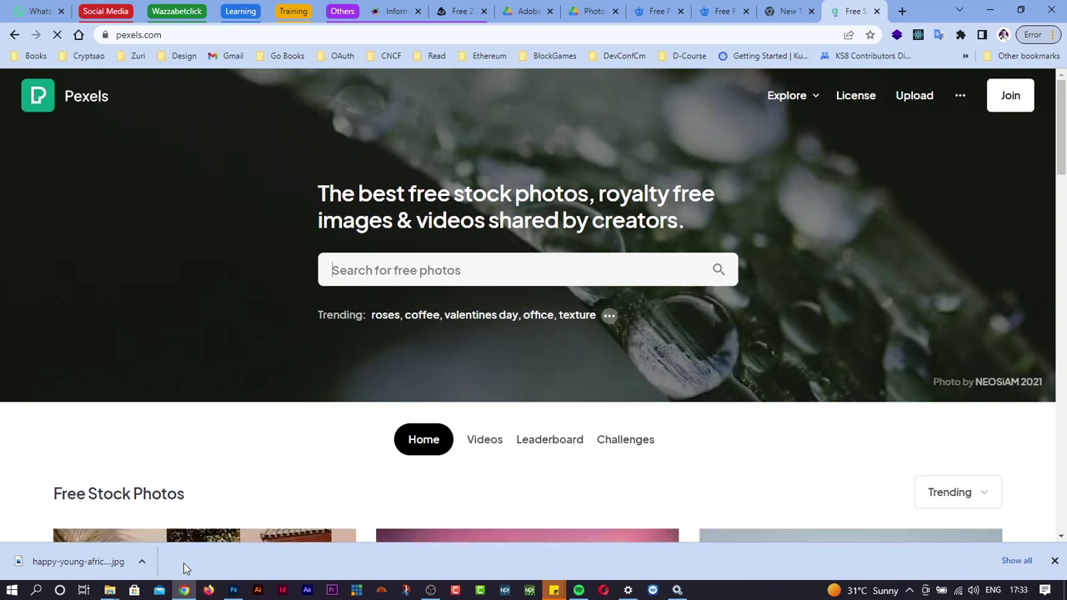
Search Pexels for "fire" and look through the fire photos
text(fir)
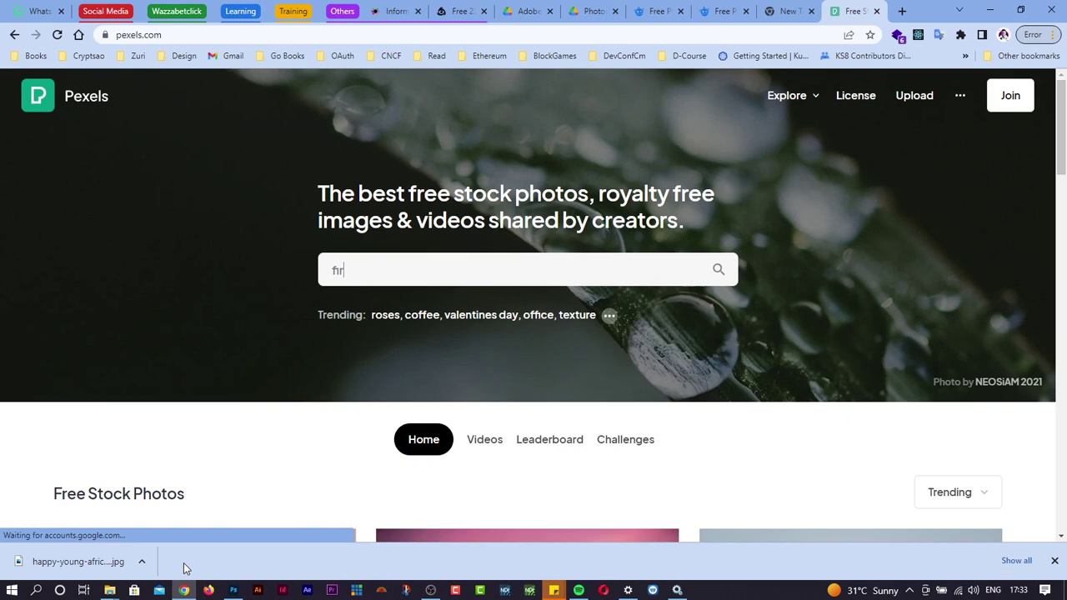
text(e)
key(Return)
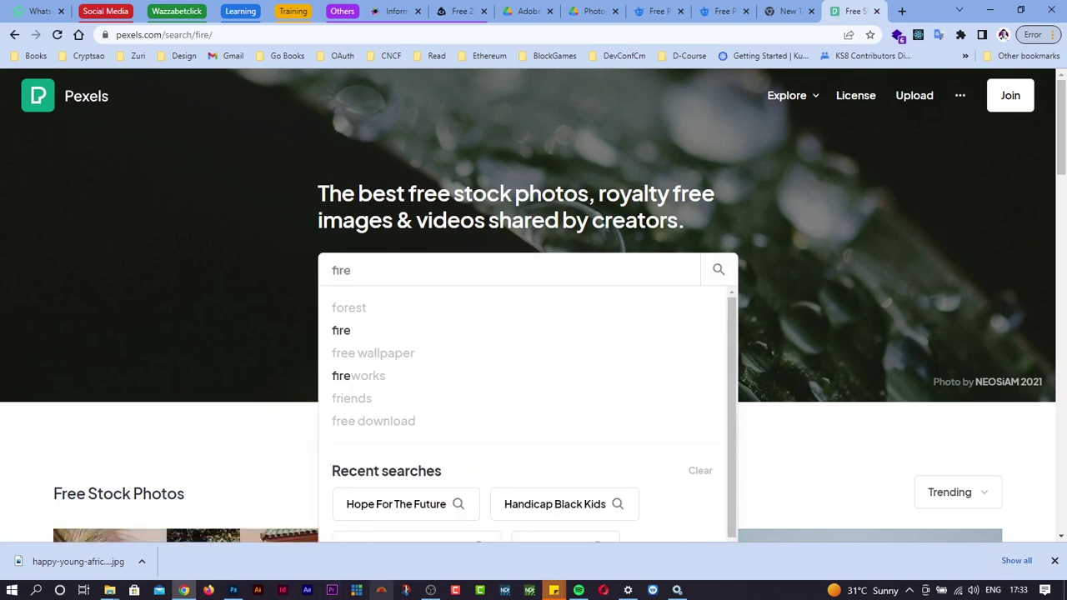
scroll(829, 502, down, 5)
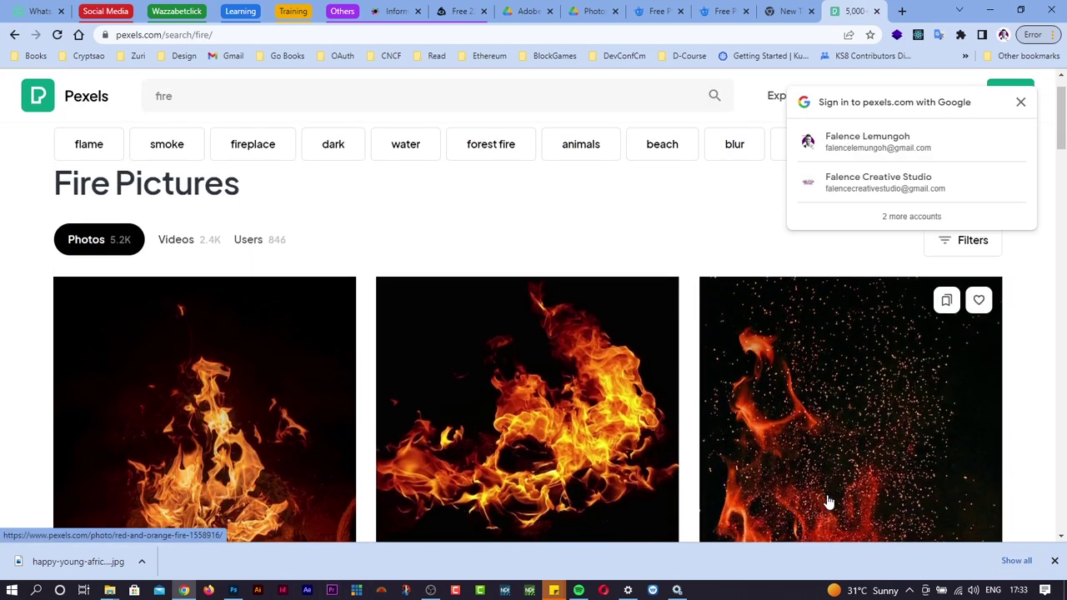
scroll(830, 502, down, 5)
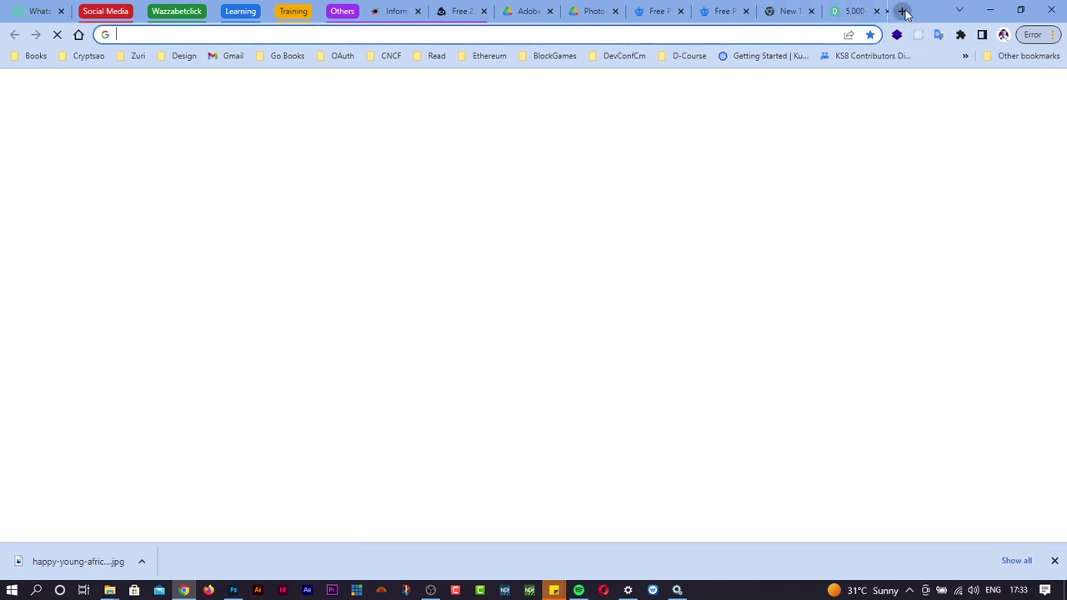
Open unsplash.com in another new browser tab
click(902, 11)
text(unsapl)
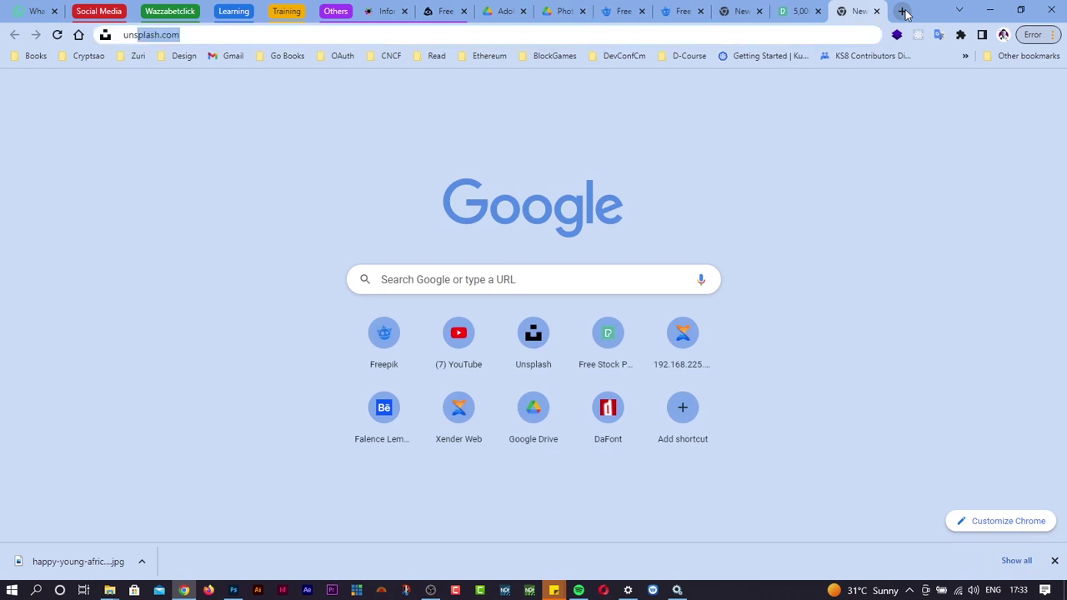
key(BackSpace)
key(BackSpace)
key(BackSpace)
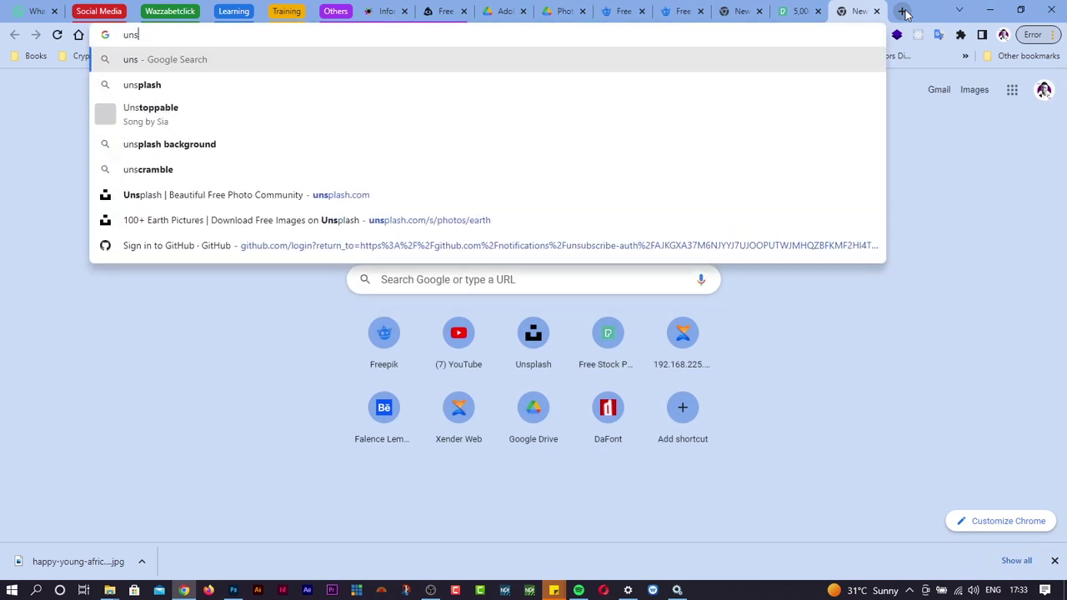
text(p)
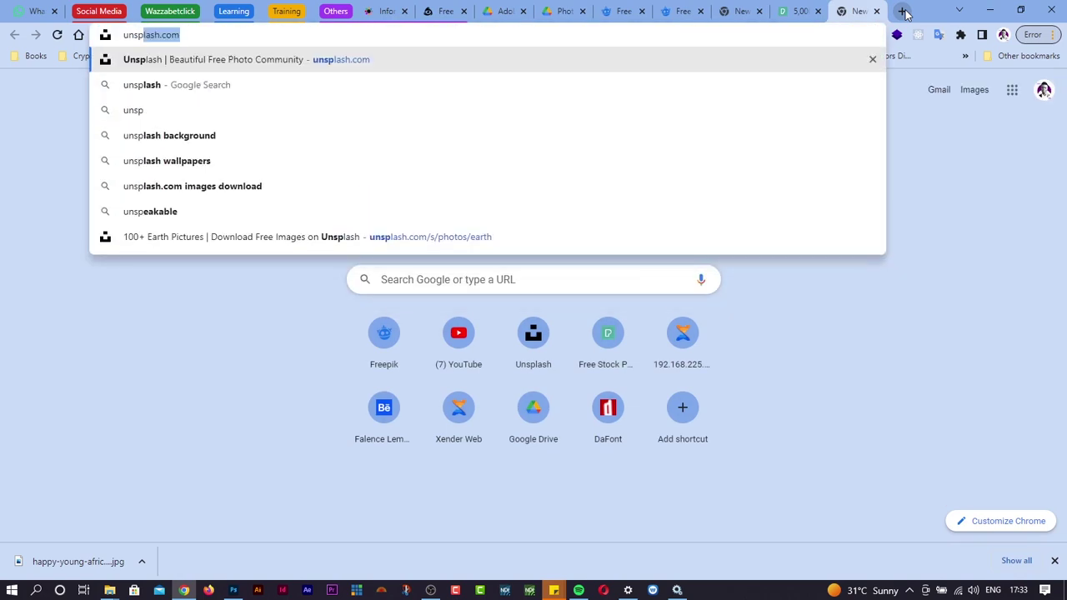
key(Return)
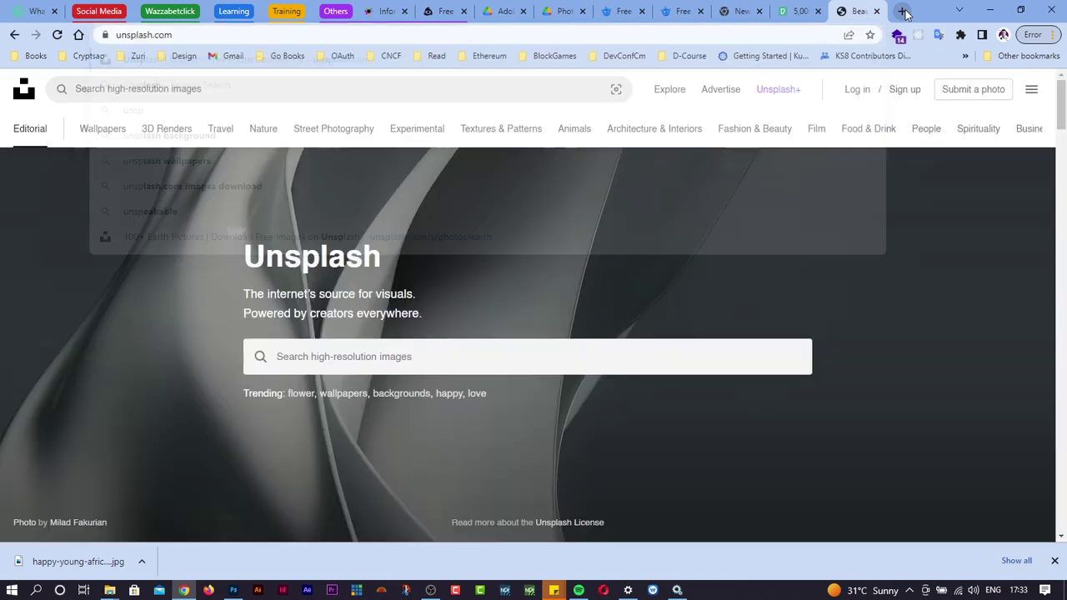
Look through the featured photos on the Unsplash home page
scroll(680, 382, down, 5)
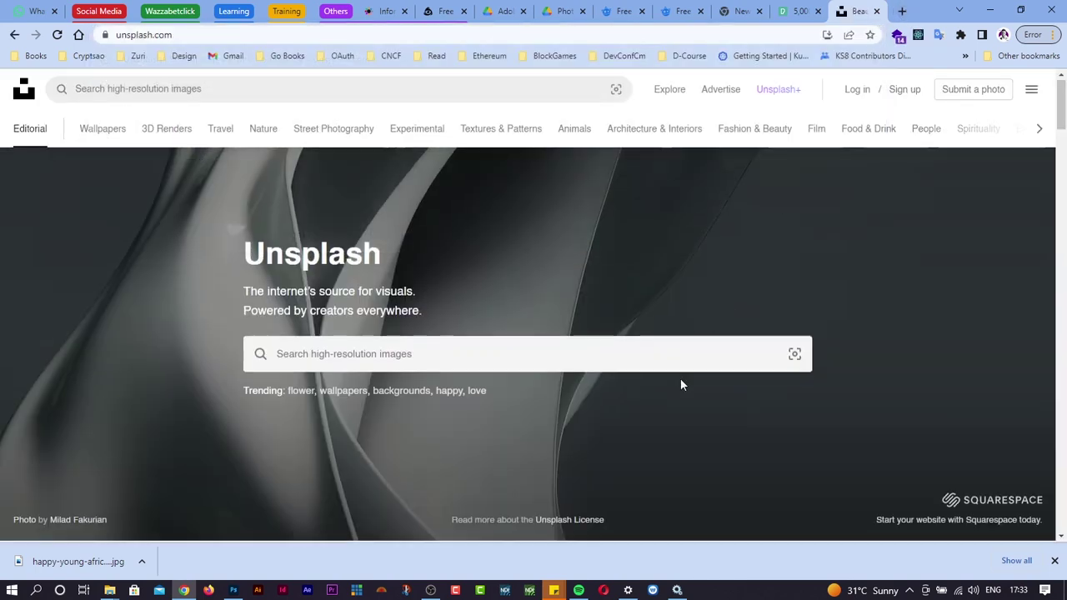
scroll(680, 384, down, 1)
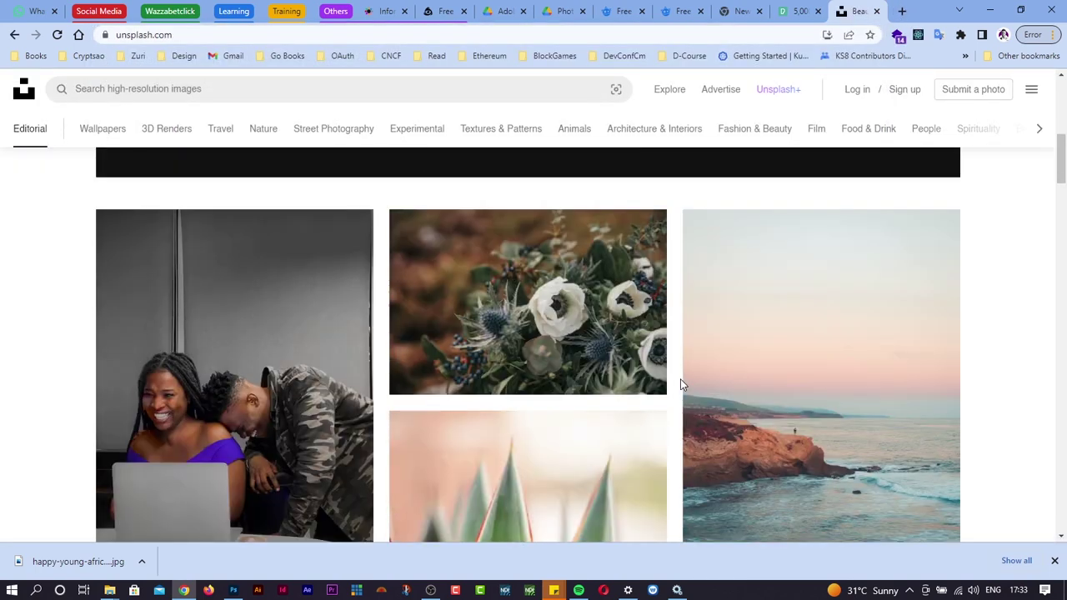
scroll(680, 384, down, 4)
scroll(681, 382, down, 8)
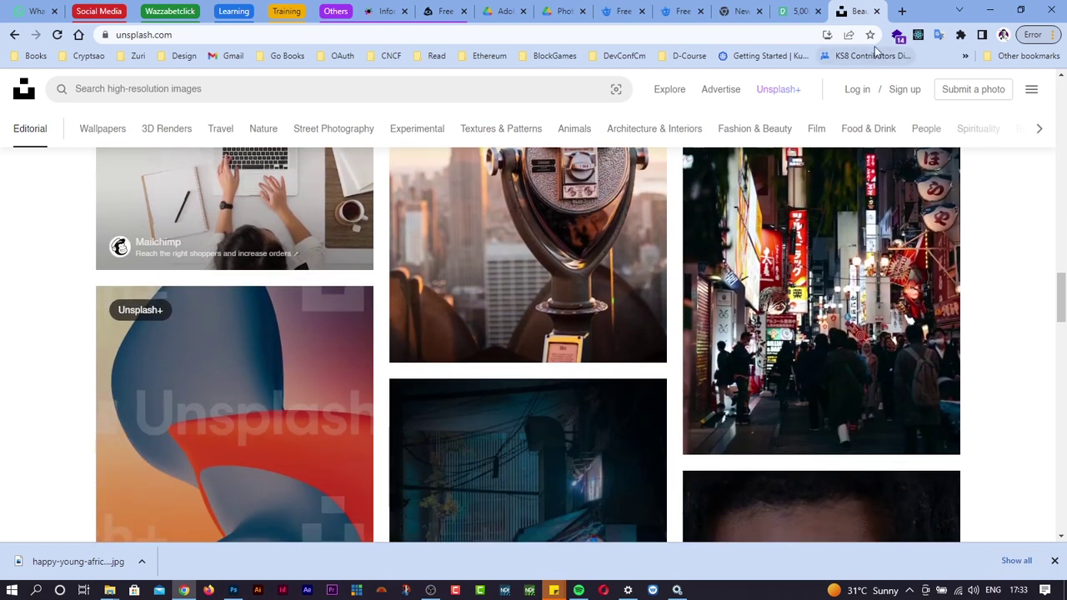
Open freepik.com in a new browser tab and go to its Photos category
click(902, 11)
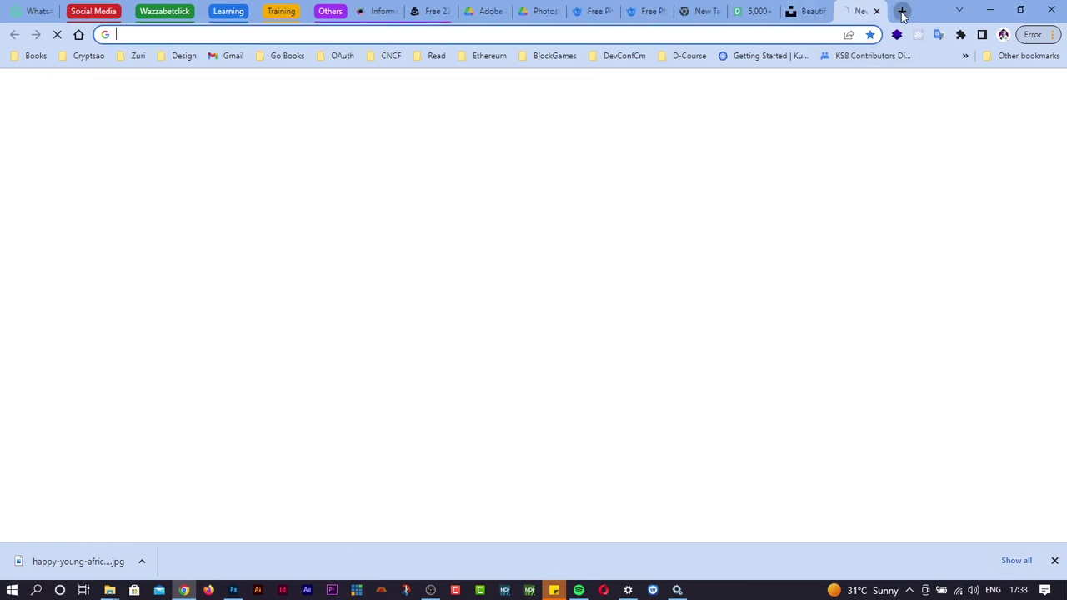
text(fre)
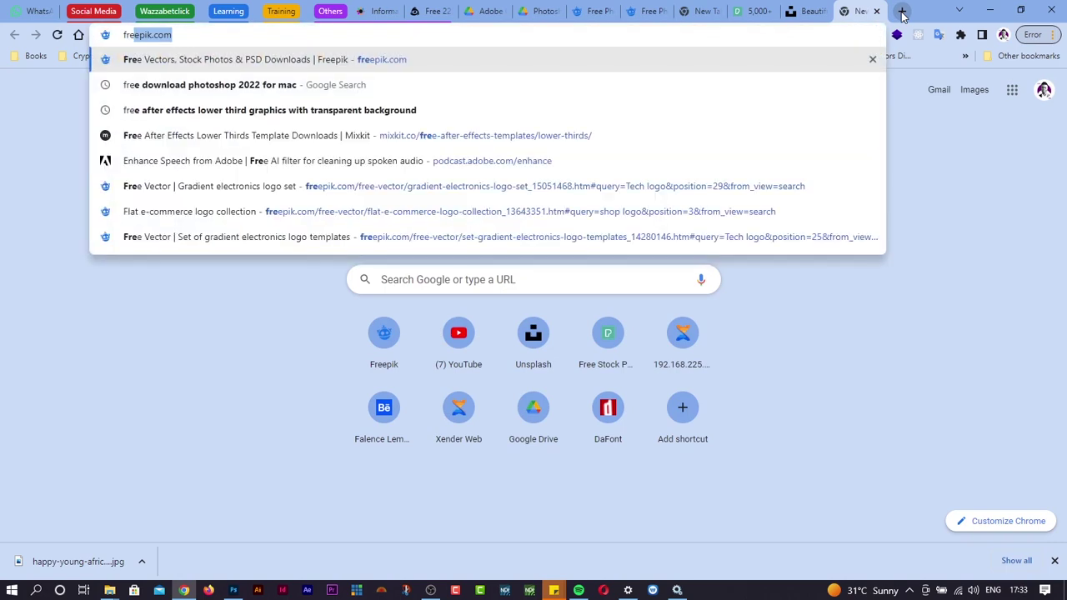
key(Right)
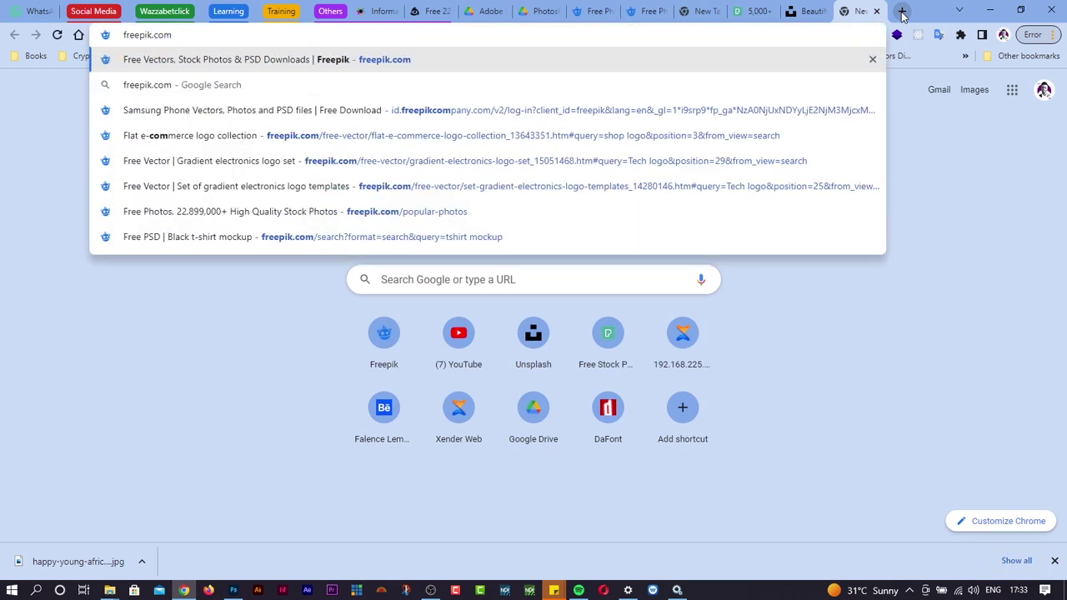
key(Return)
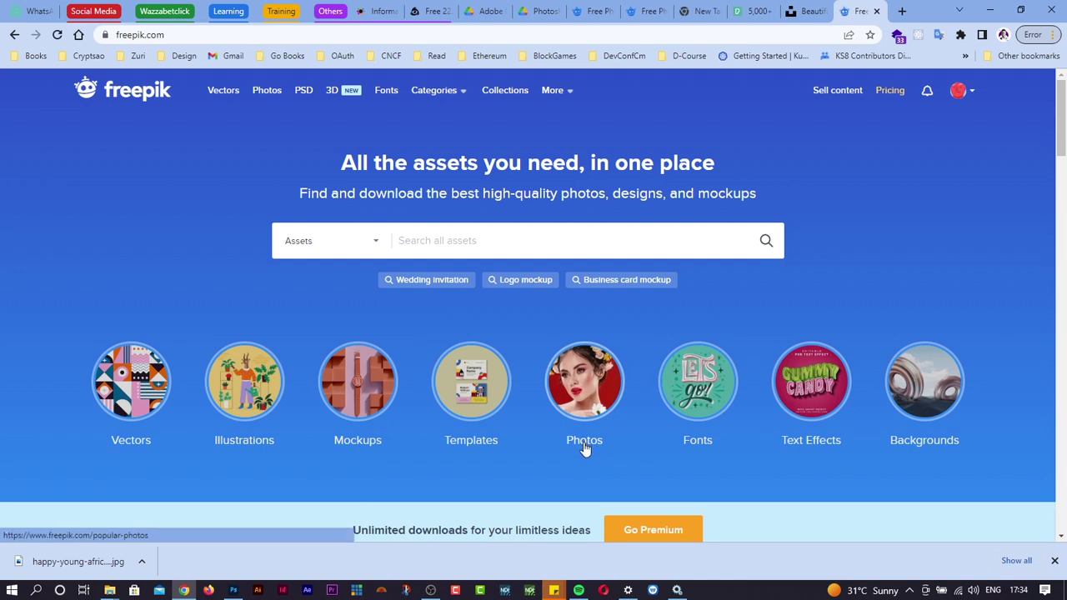
click(584, 446)
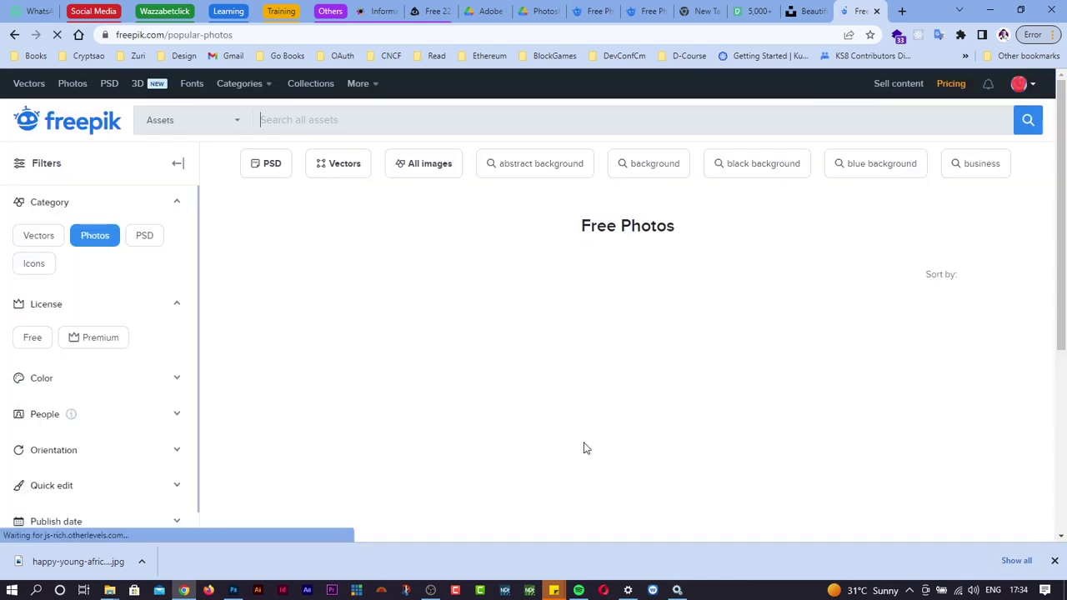
Search Freepik photos for "happy black lady" and look through the resulting images
click(412, 119)
text(happy black )
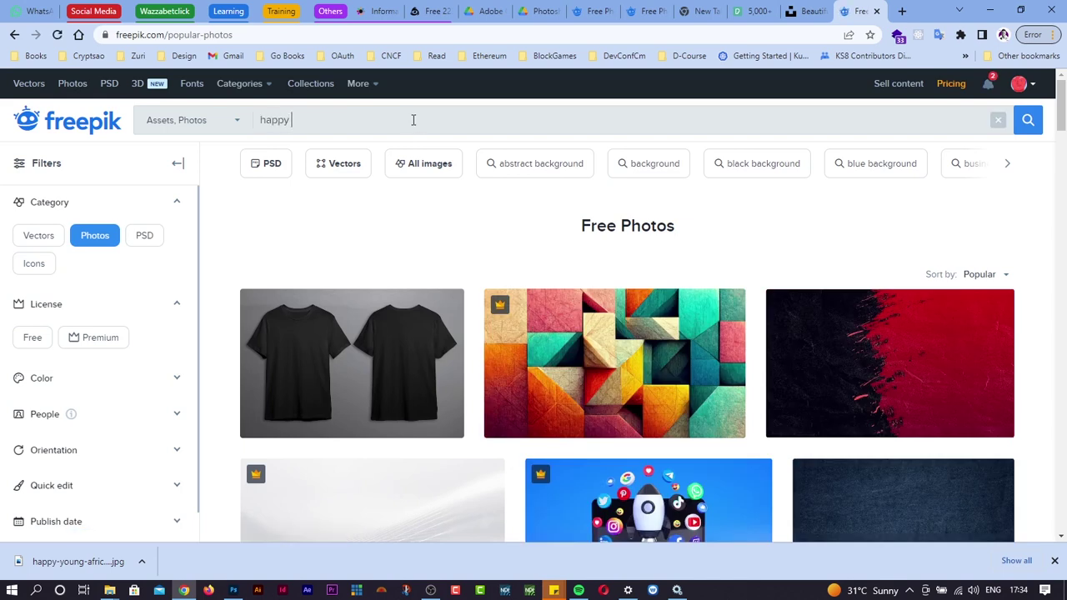
text(lady)
key(Return)
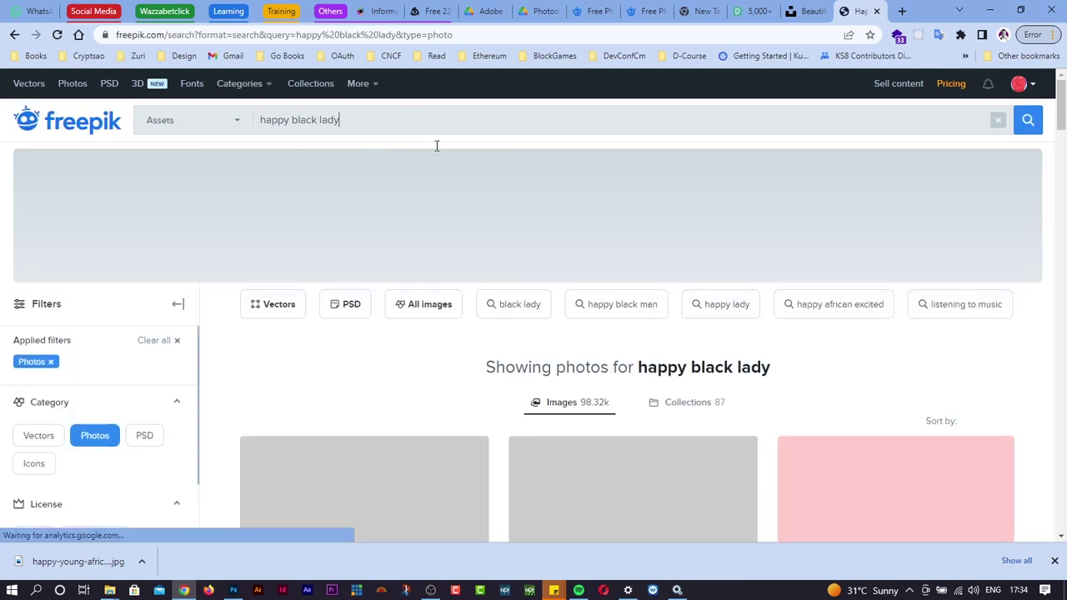
scroll(518, 398, down, 3)
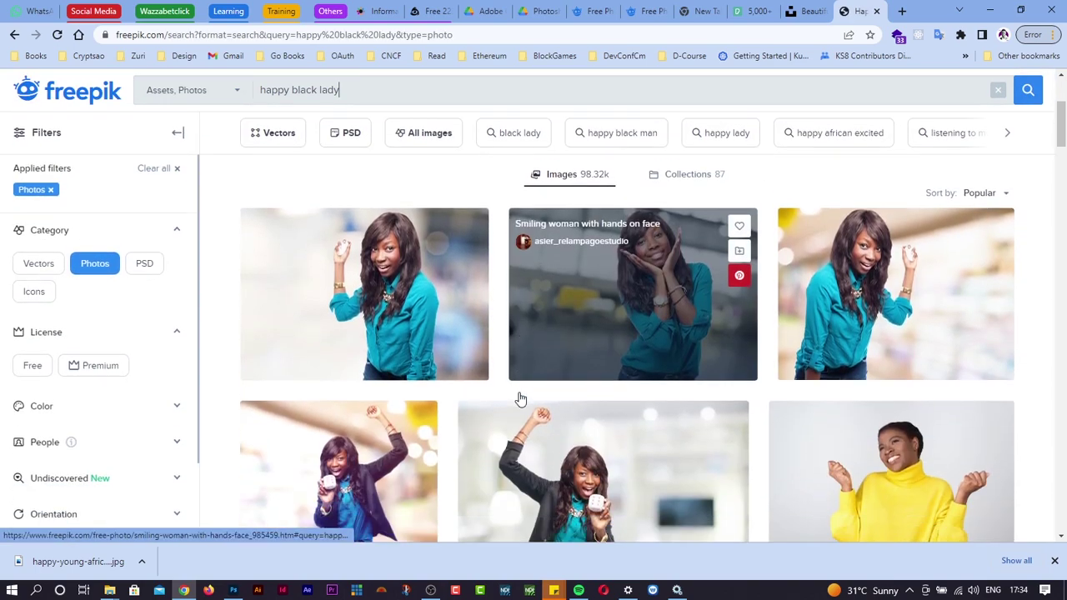
scroll(519, 399, down, 5)
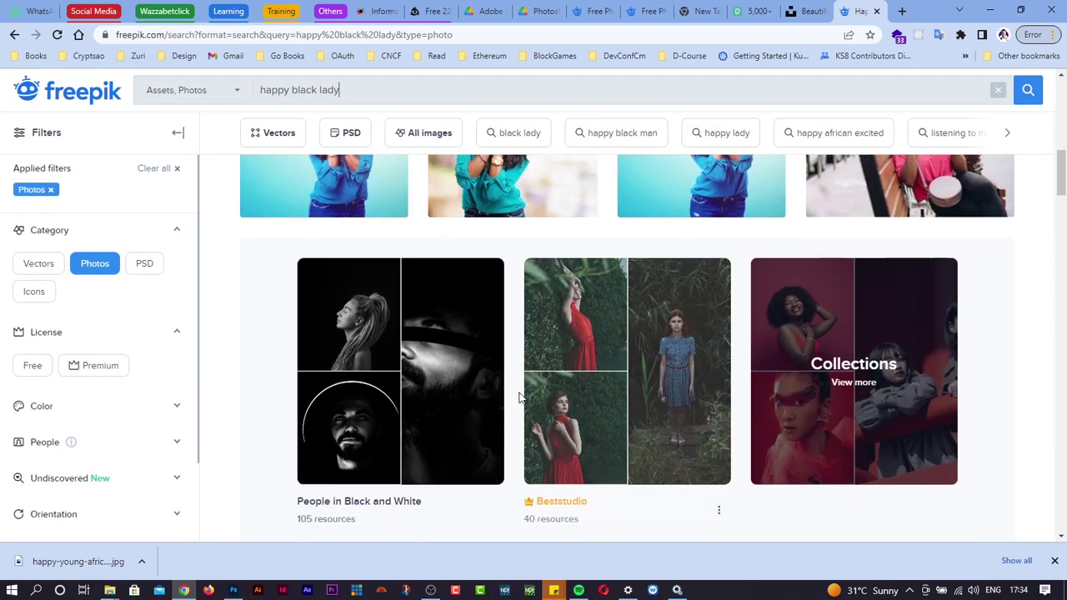
scroll(518, 399, down, 3)
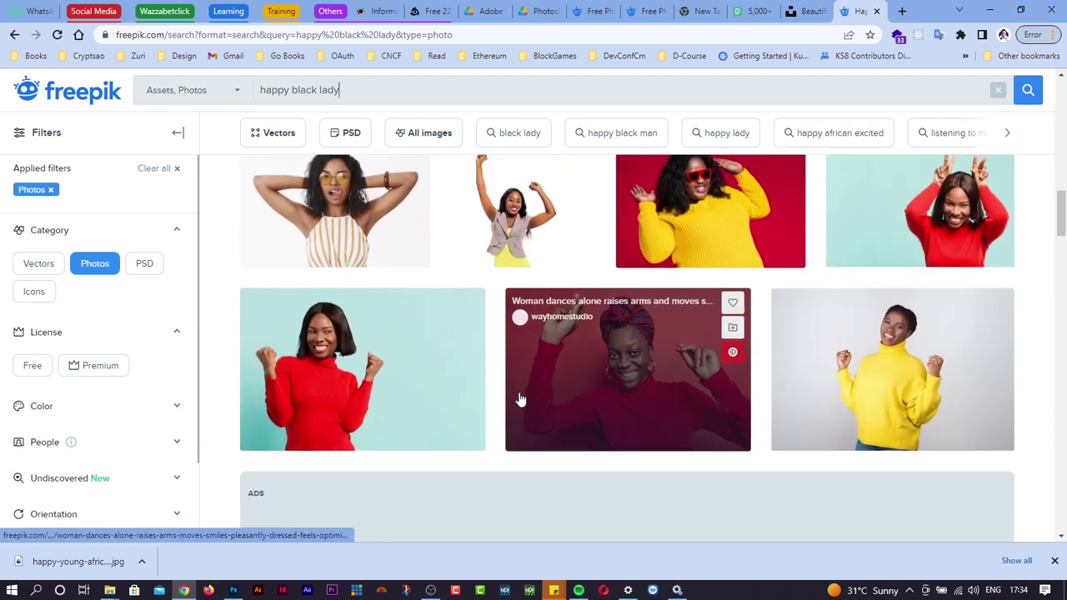
Open the photo of the dancing woman in red, show its free download option, and close the preview
click(581, 278)
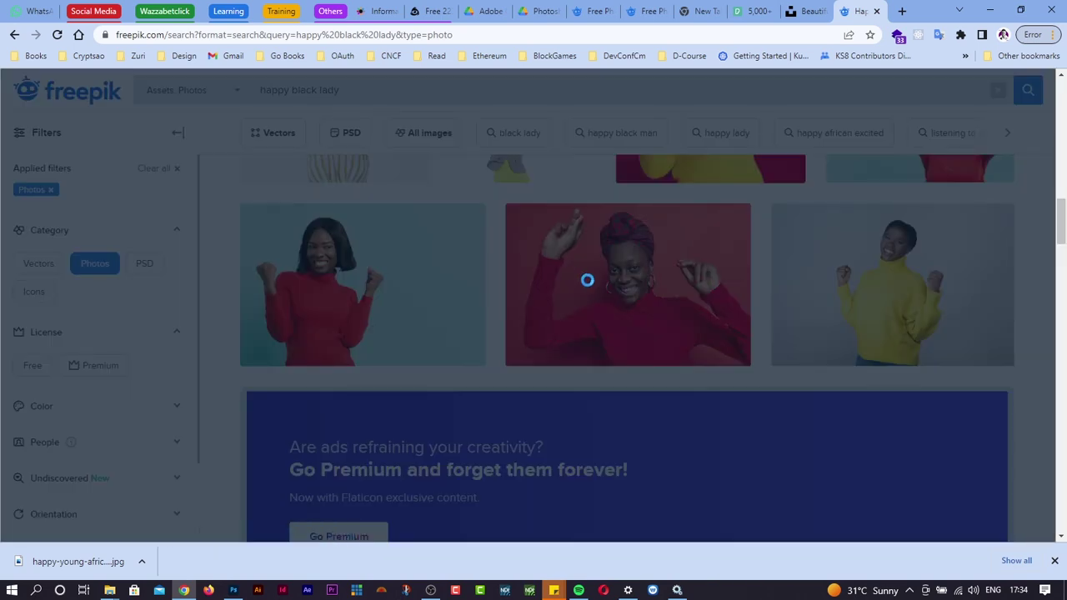
scroll(711, 334, down, 1)
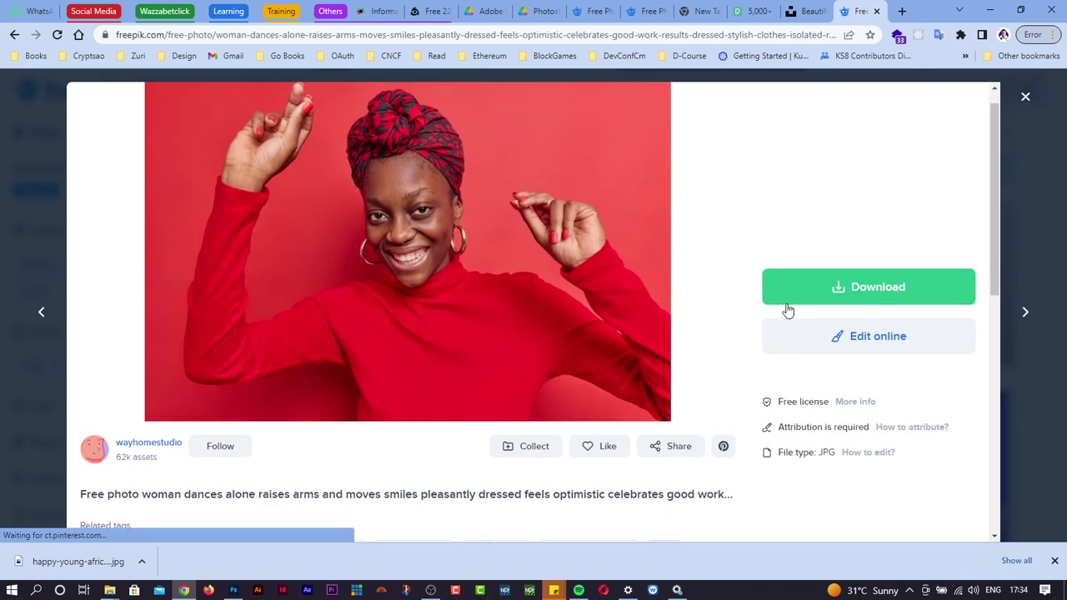
click(784, 305)
scroll(724, 357, down, 2)
scroll(725, 357, down, 1)
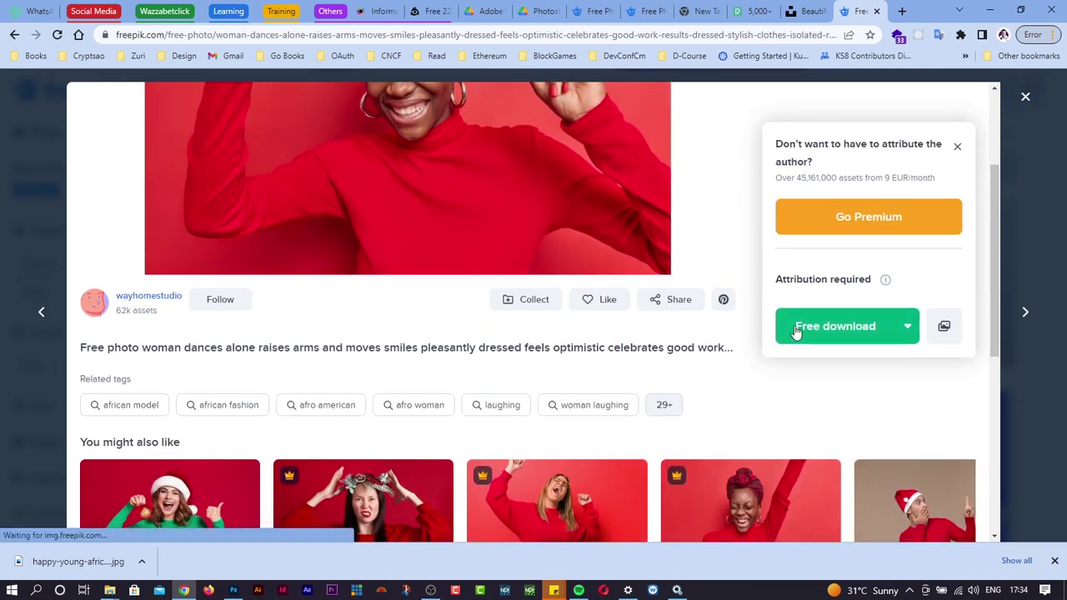
scroll(715, 306, up, 2)
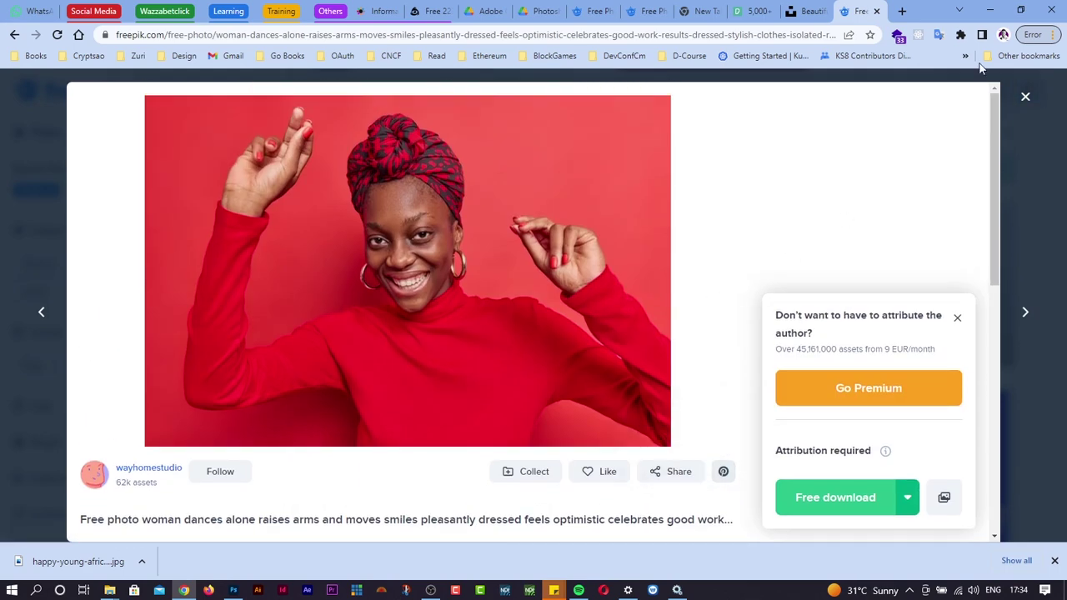
click(1027, 100)
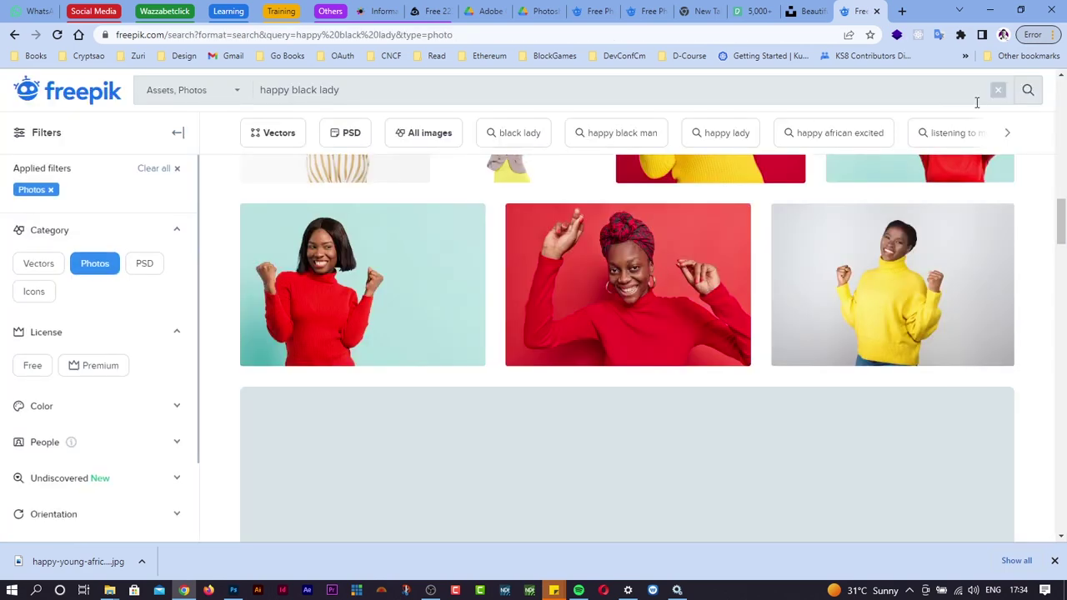
Switch to the pictures folder in File Explorer, look through its stock images, and switch back to Photoshop
scroll(857, 299, down, 2)
key(alt+Tab)
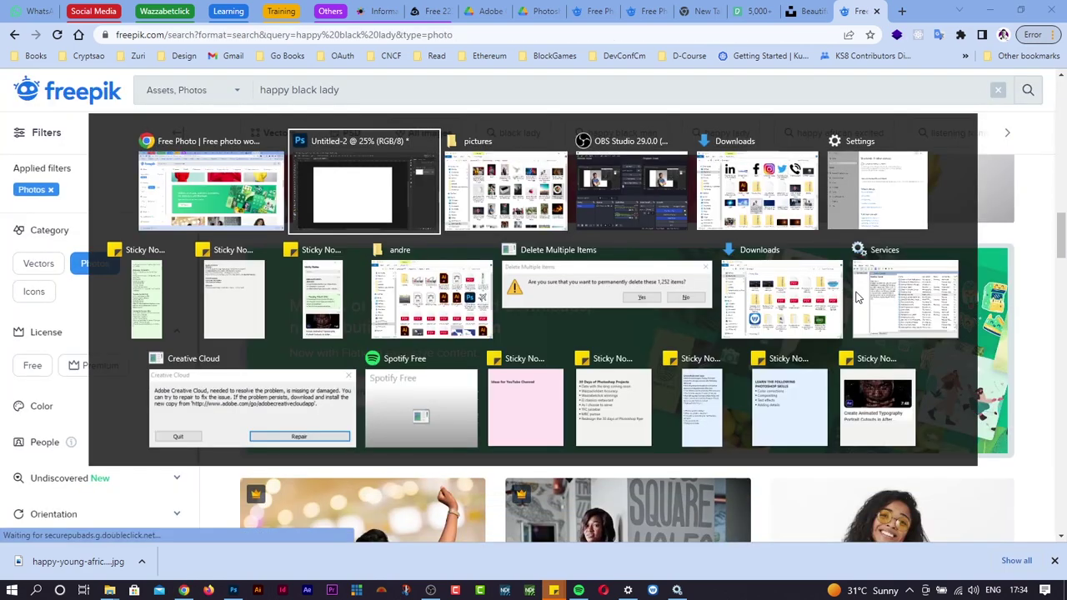
key(alt+Tab)
key(alt+Tab)
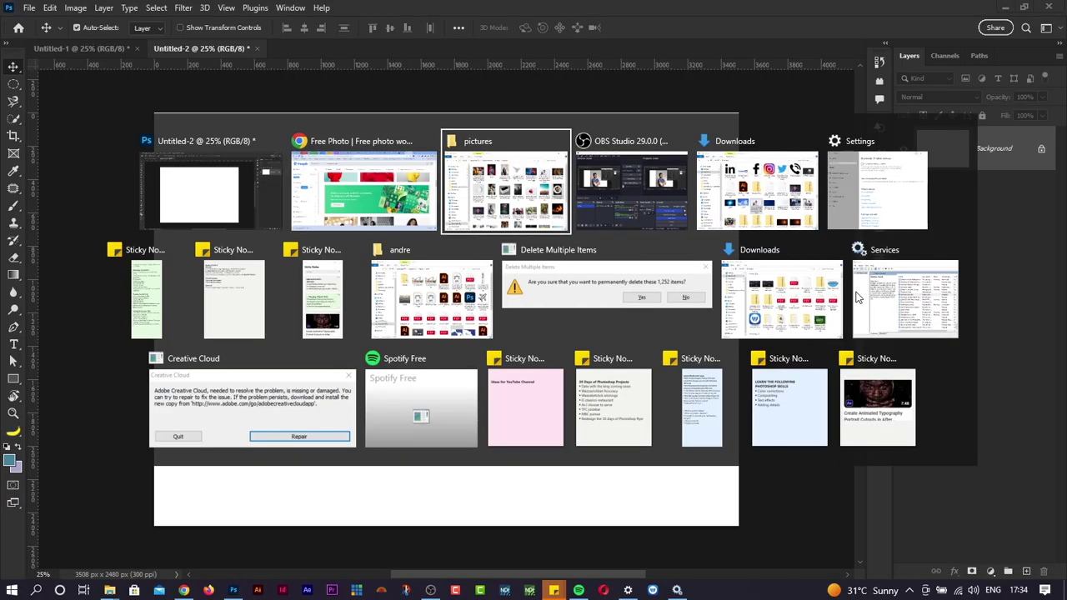
scroll(746, 360, down, 3)
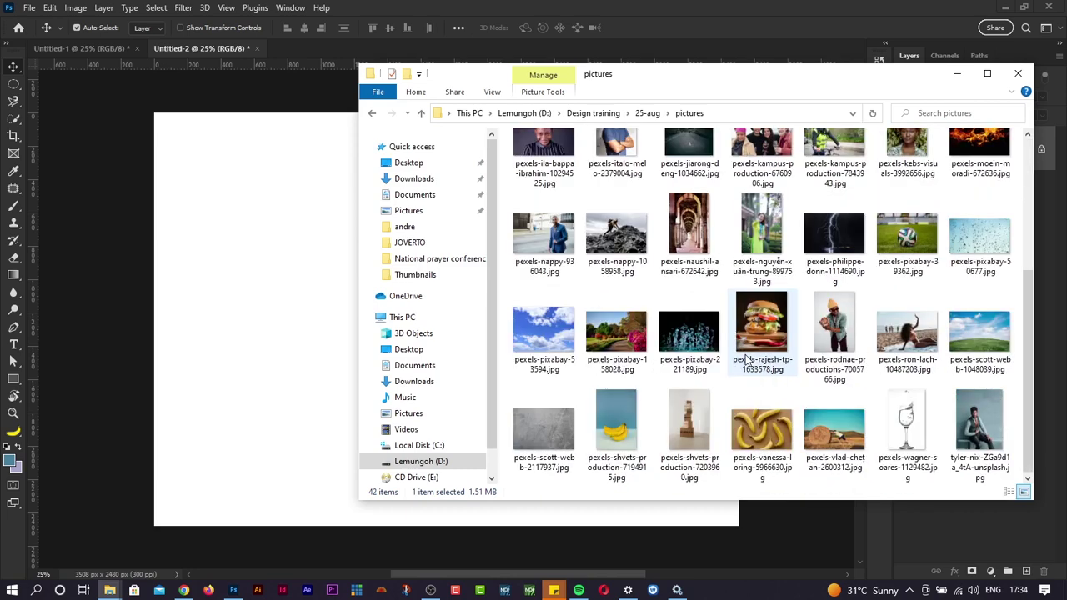
key(alt+Tab)
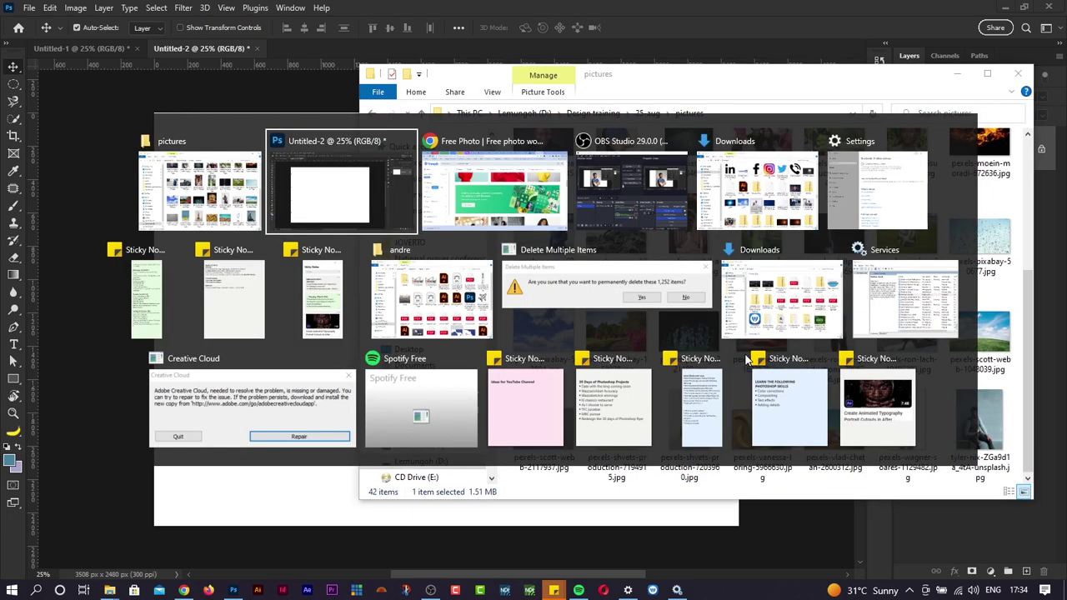